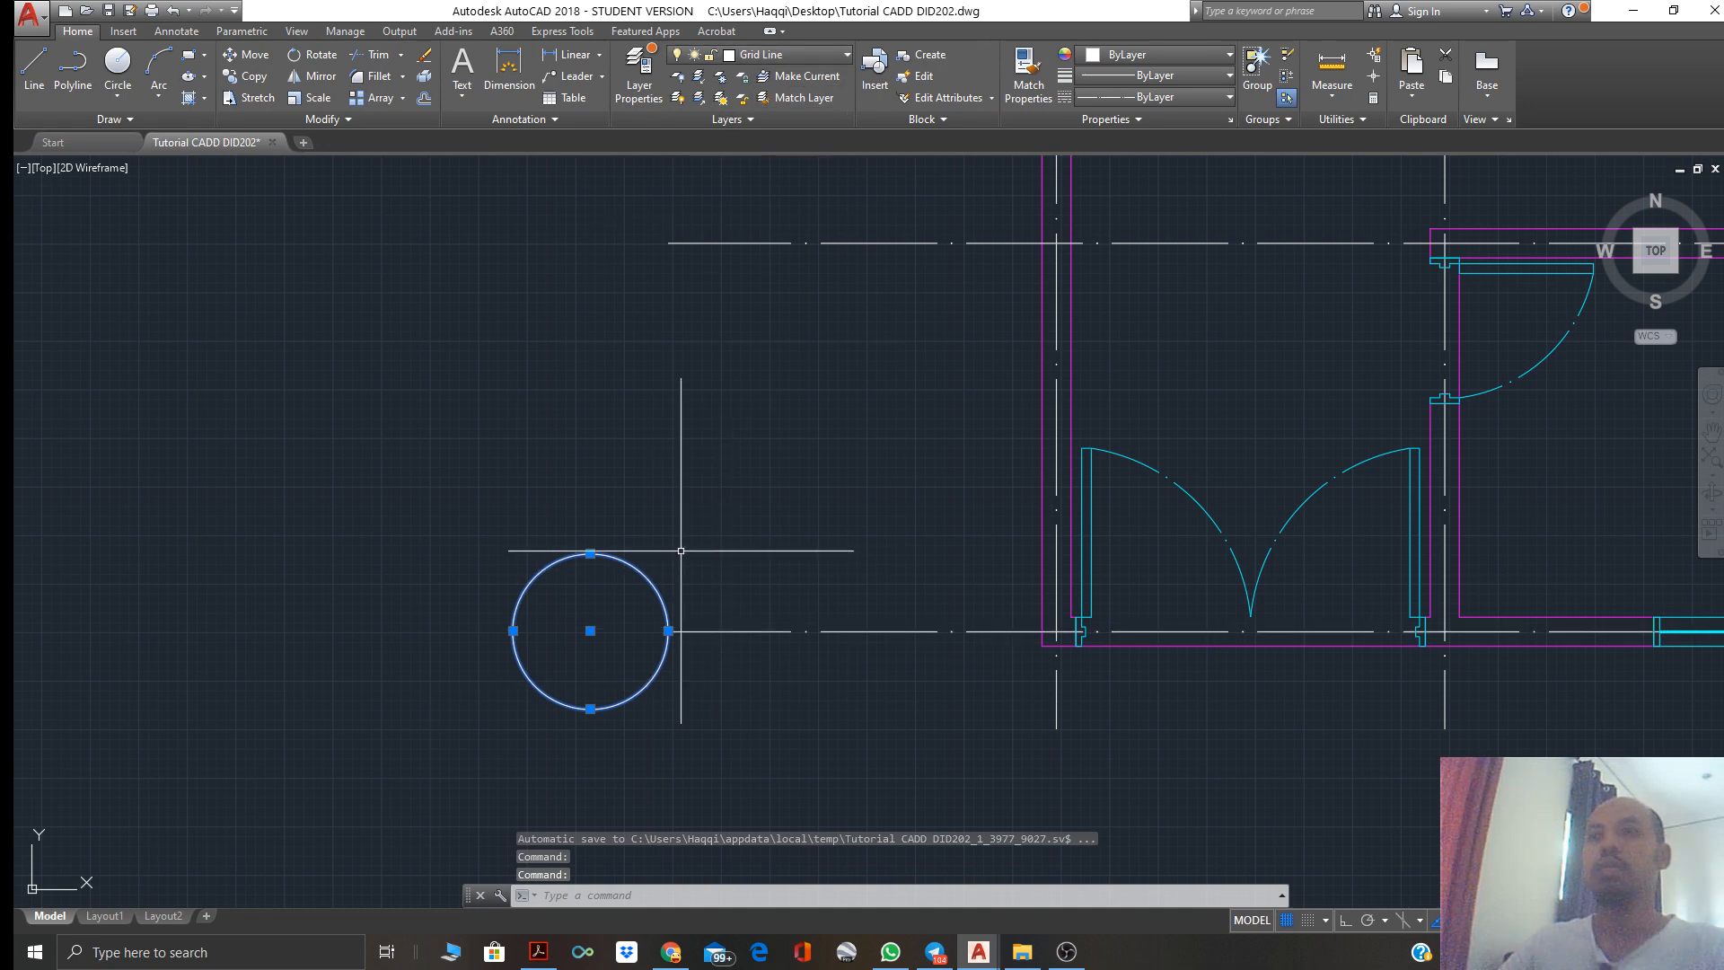
# Start a multiline text box across the circle at the end of the lowest horizontal grid line, with text height 20
pyautogui.press('Escape')
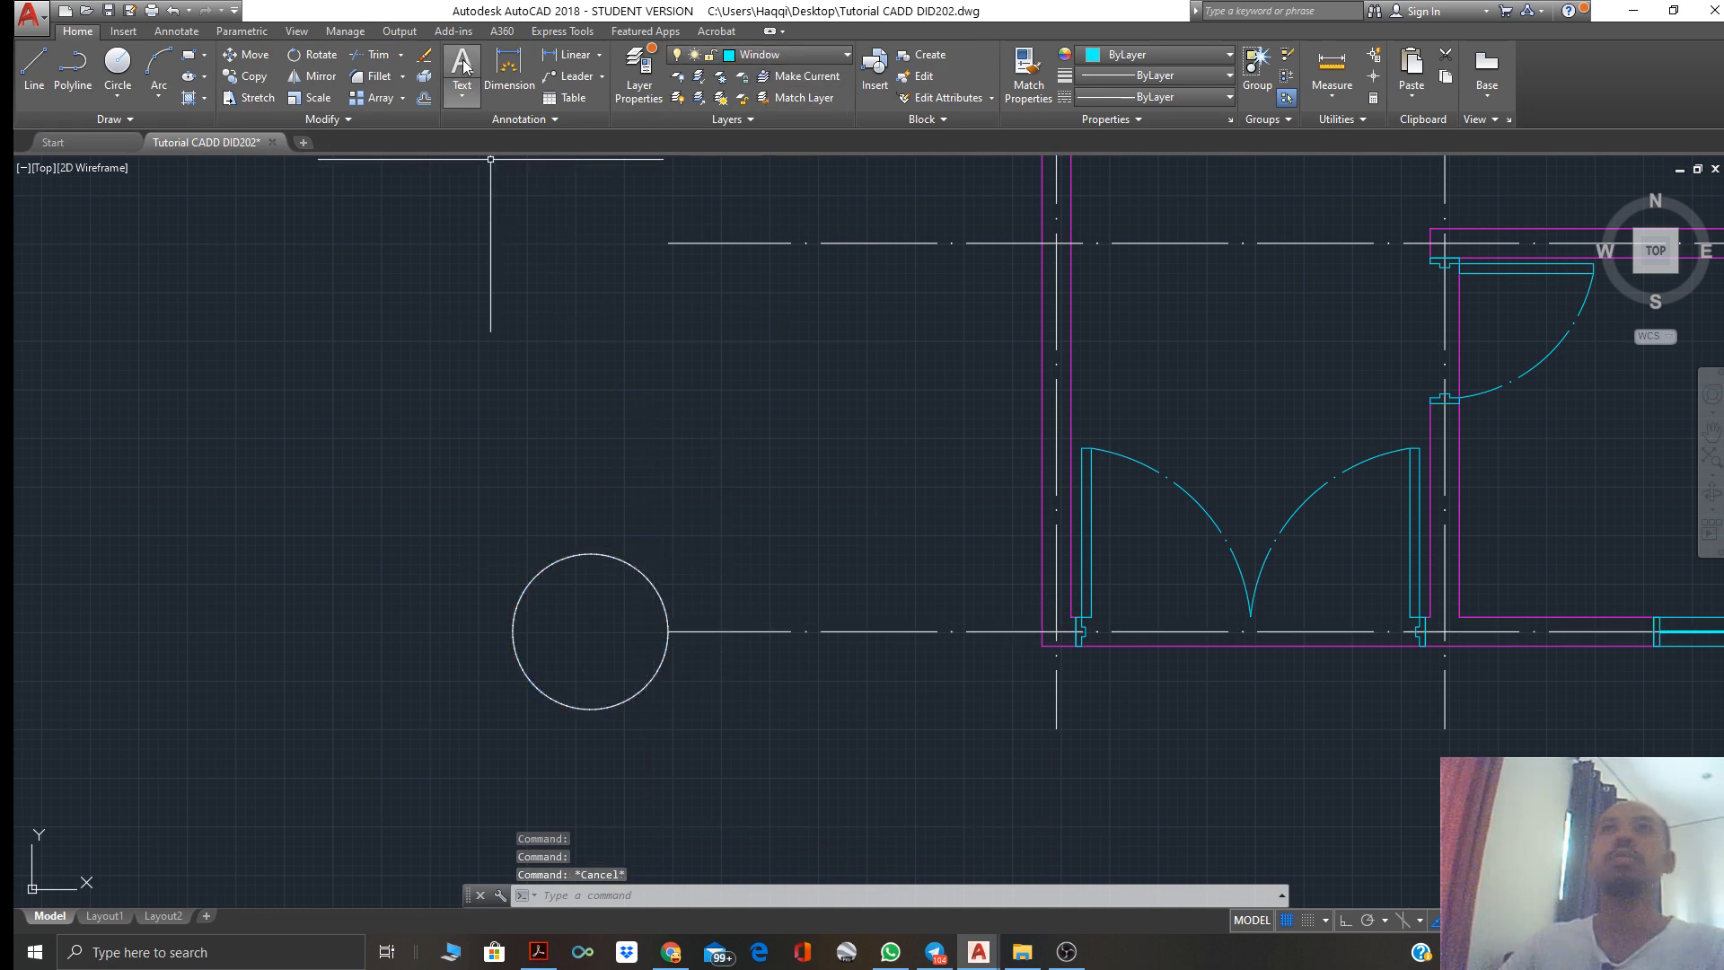
pyautogui.click(463, 68)
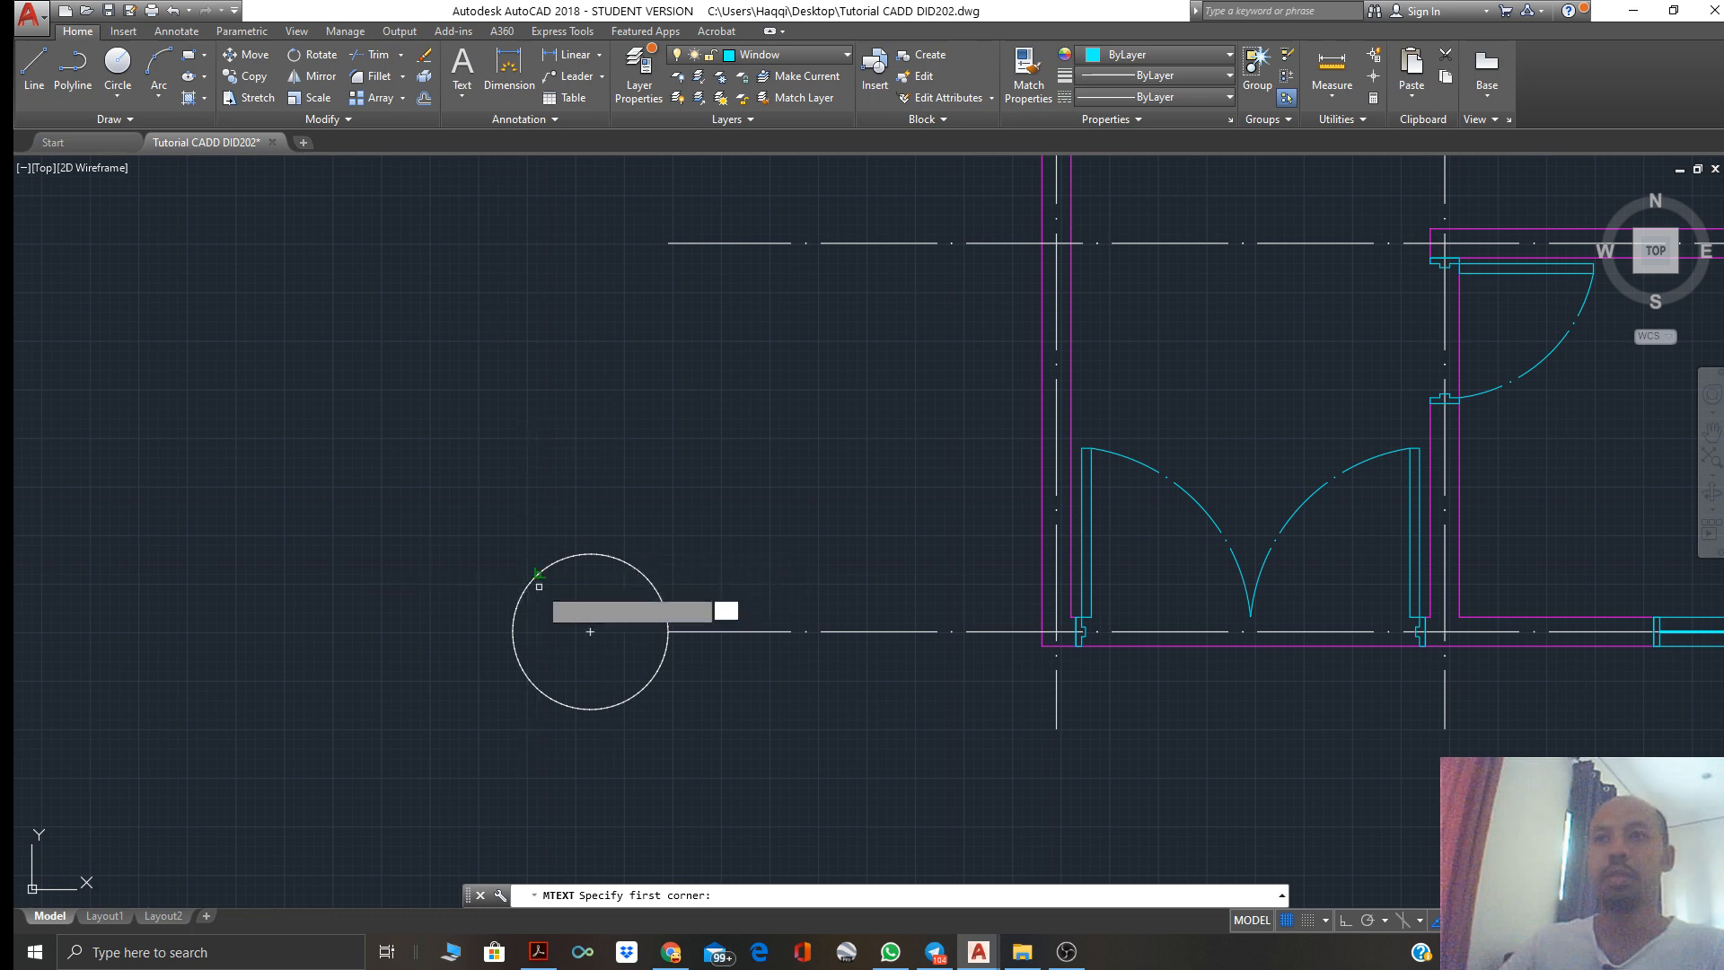
pyautogui.click(539, 573)
pyautogui.click(639, 669)
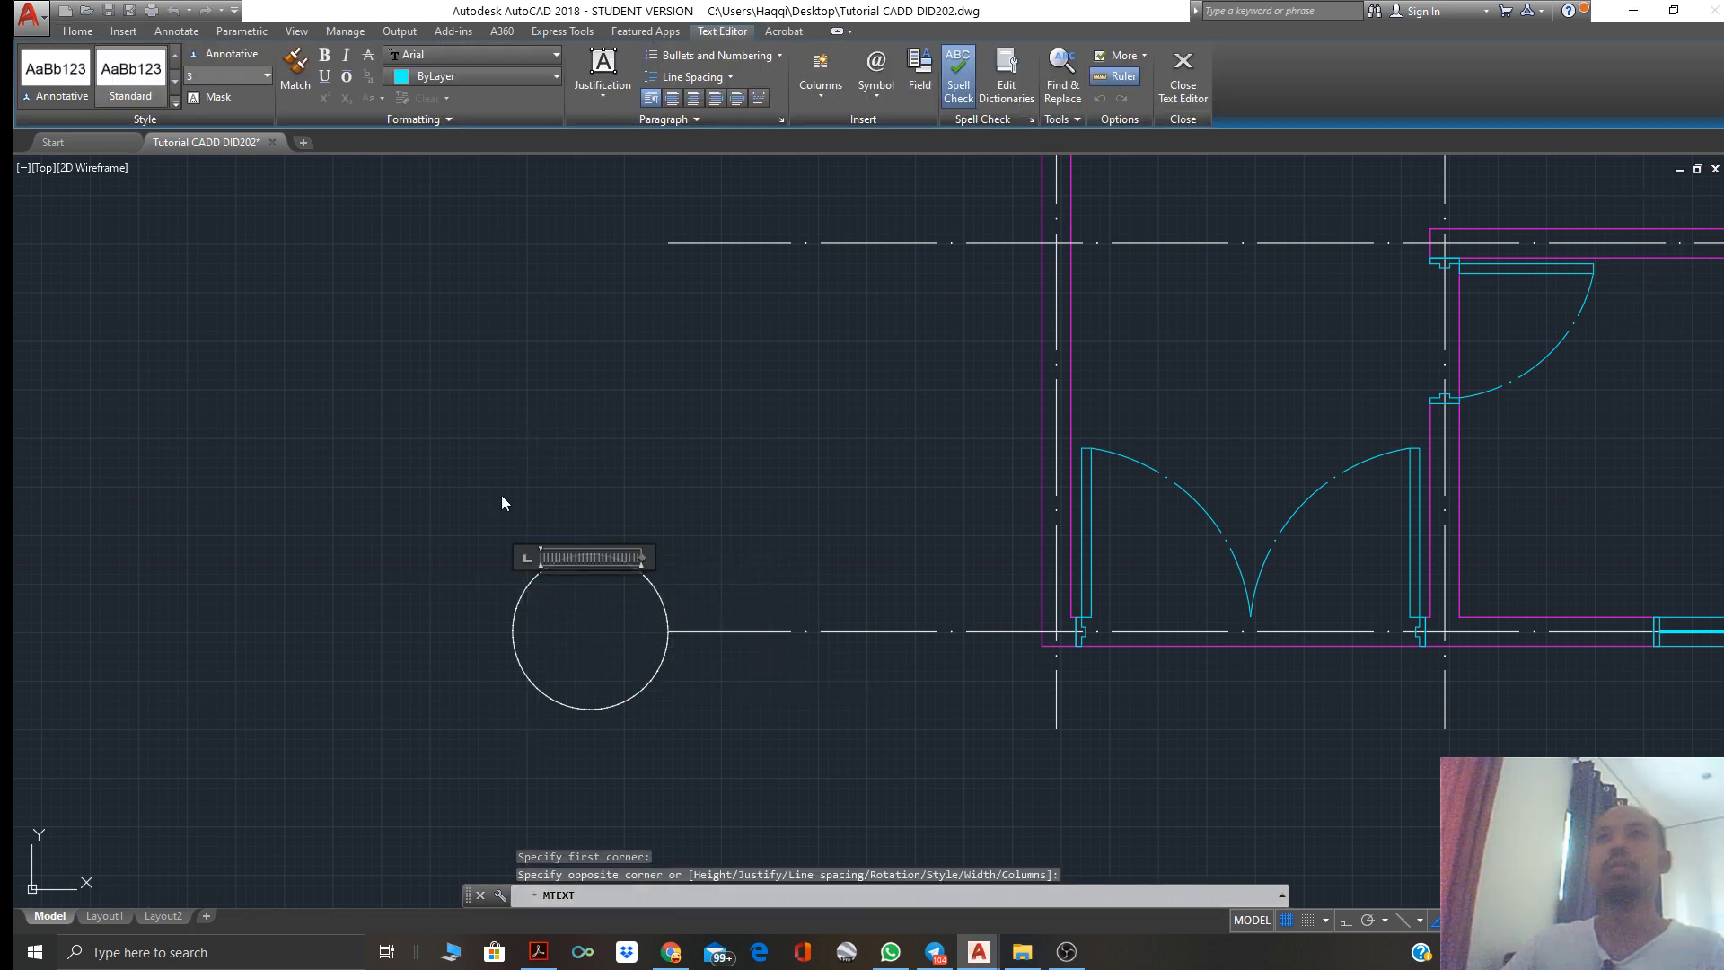
pyautogui.click(262, 79)
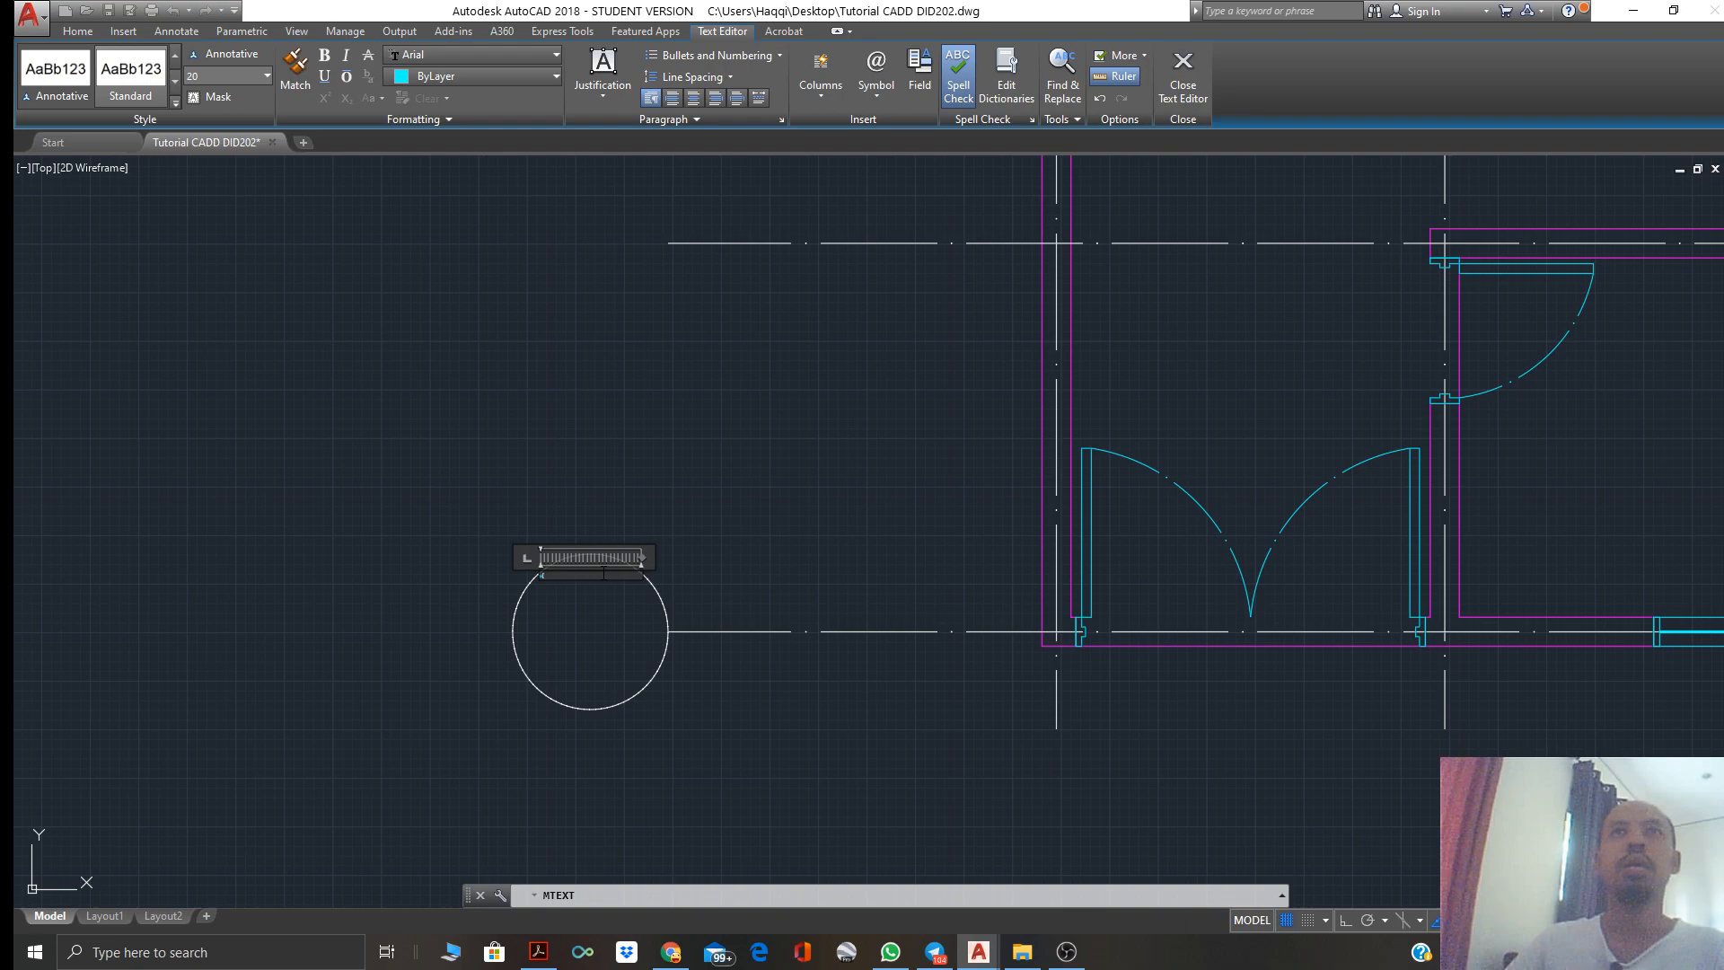
# Check the grid label for the lowest horizontal grid line in the Sample for tutorials PDF, and return to the AutoCAD drawing
pyautogui.click(543, 947)
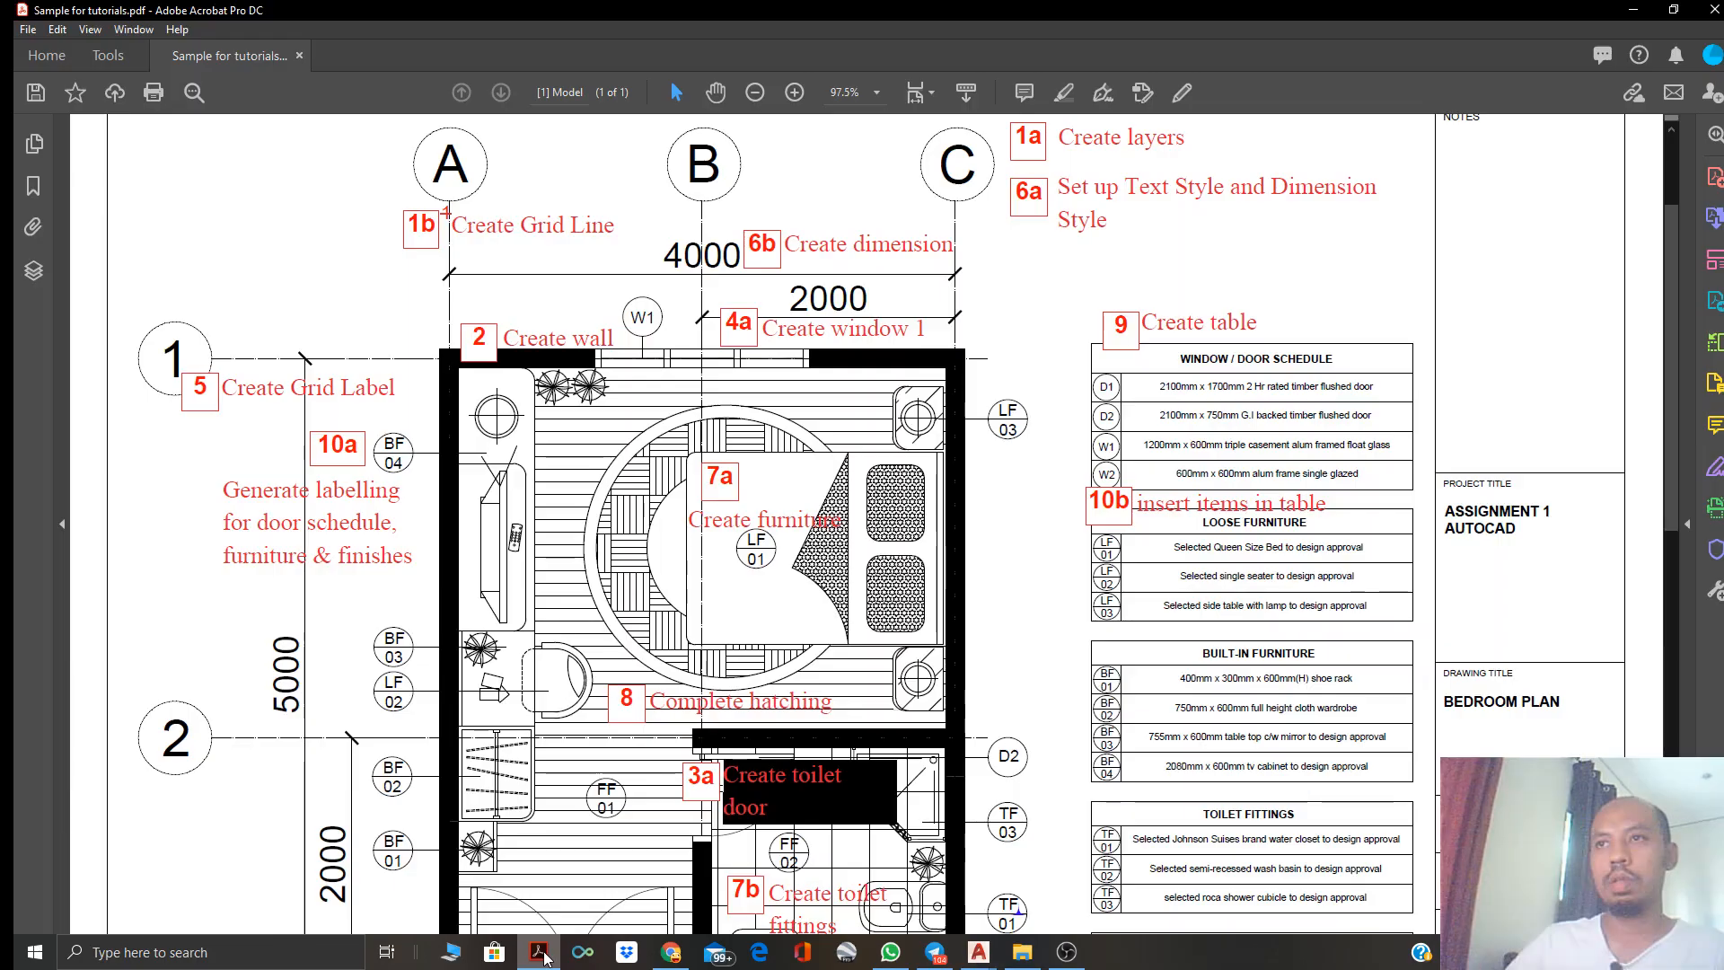
pyautogui.scroll(-3, 396, 864)
pyautogui.scroll(-1, 395, 863)
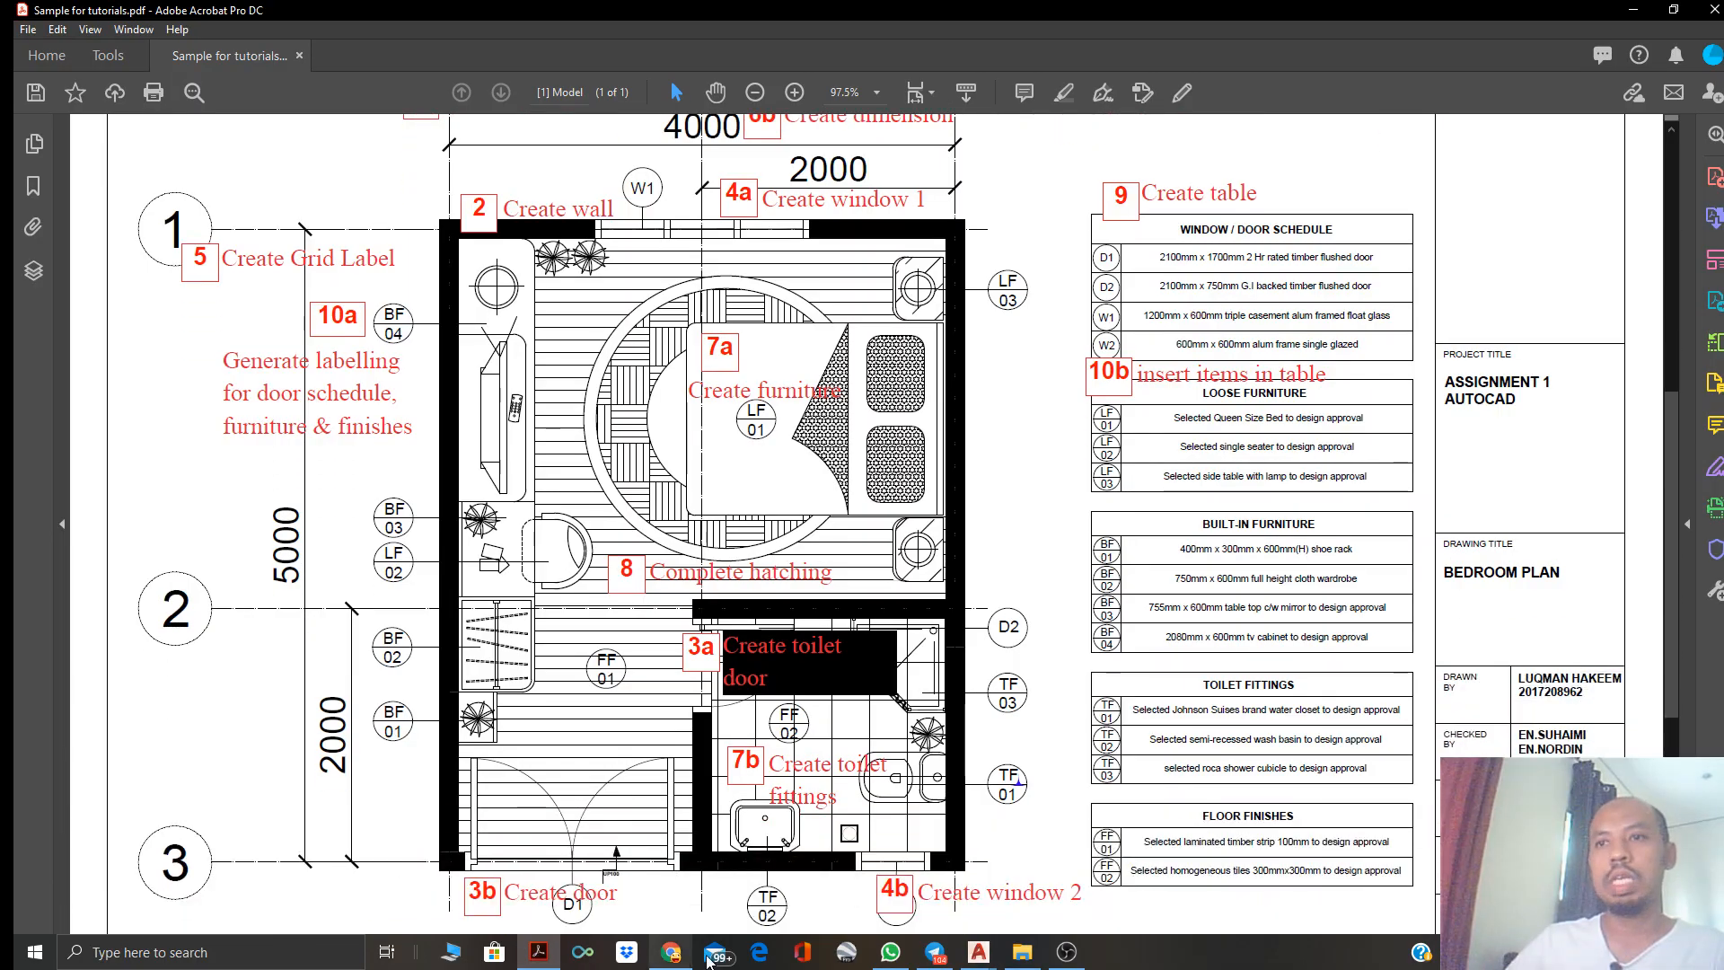
pyautogui.click(975, 955)
pyautogui.click(829, 891)
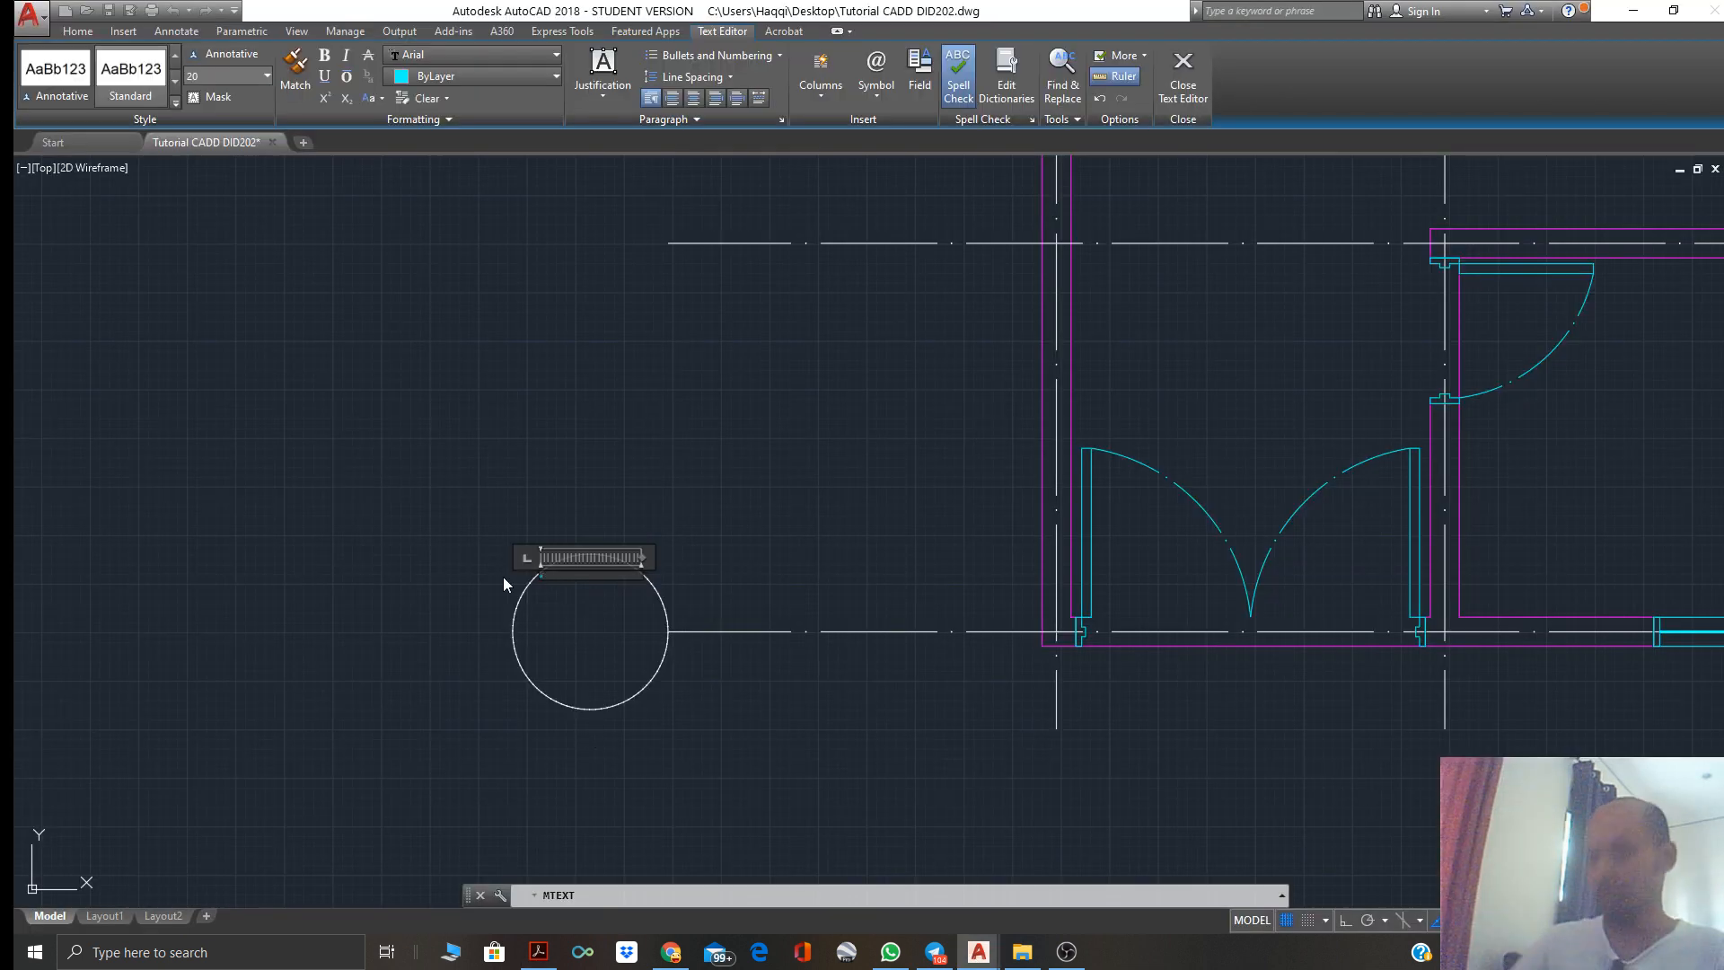
# Finish the label text 3, widen its text box and move its insertion point to the circle's centre
pyautogui.press('BackSpace')
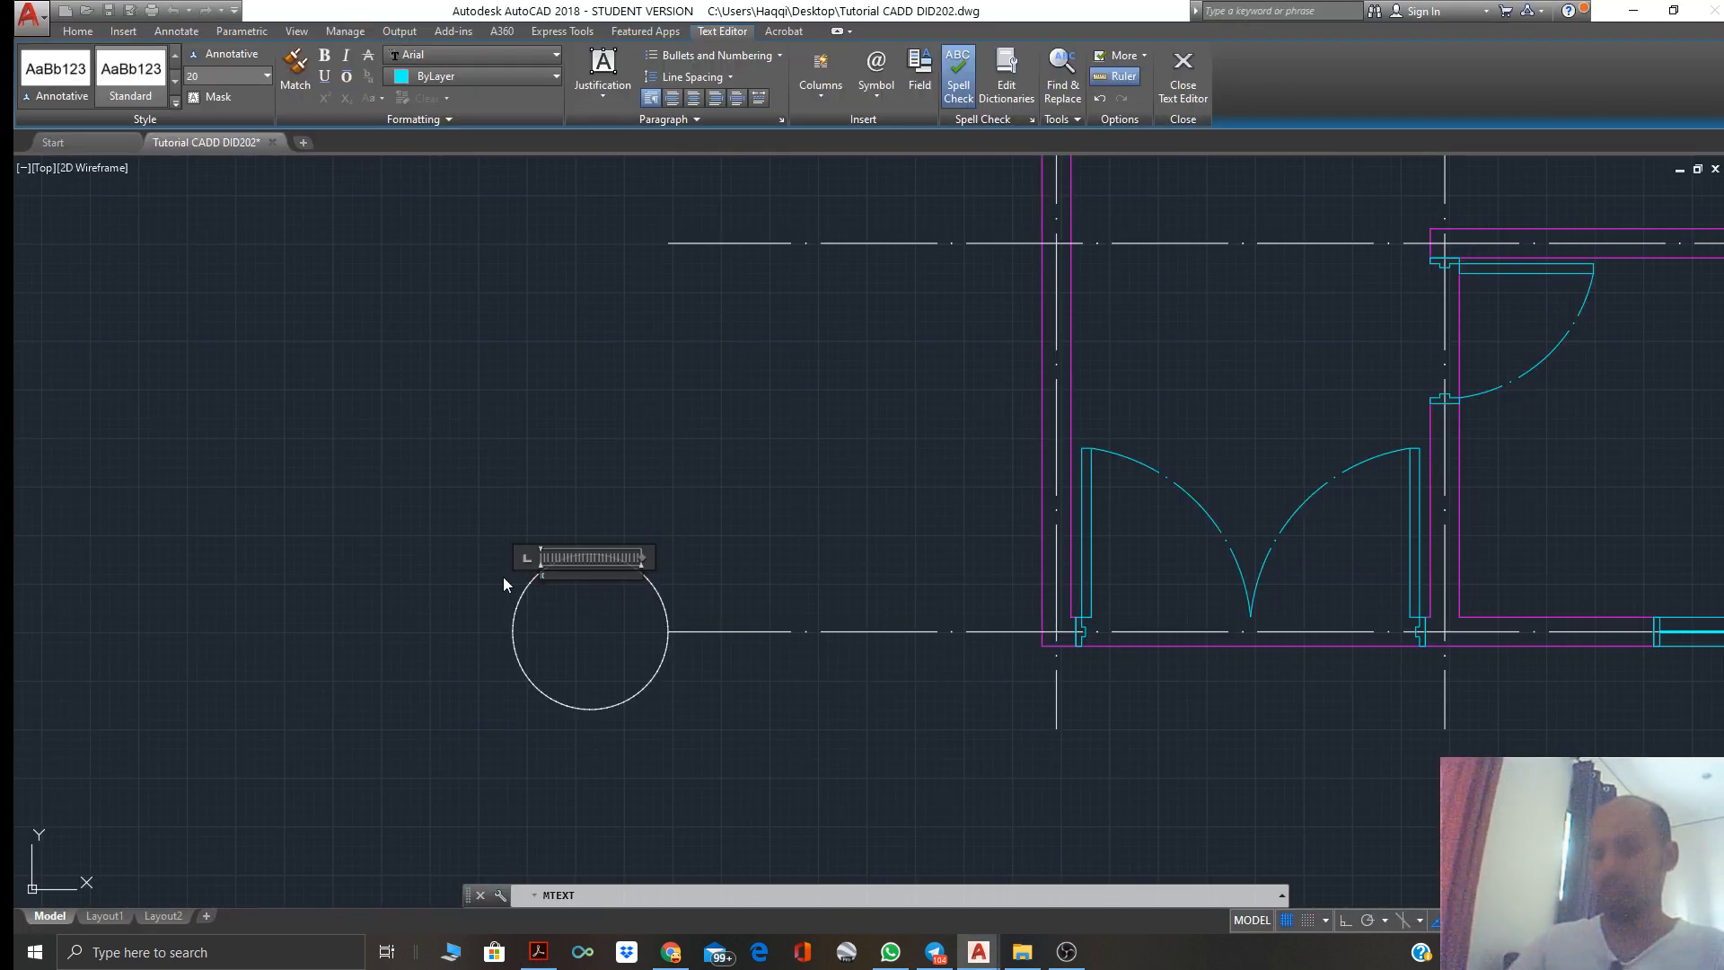
pyautogui.click(592, 529)
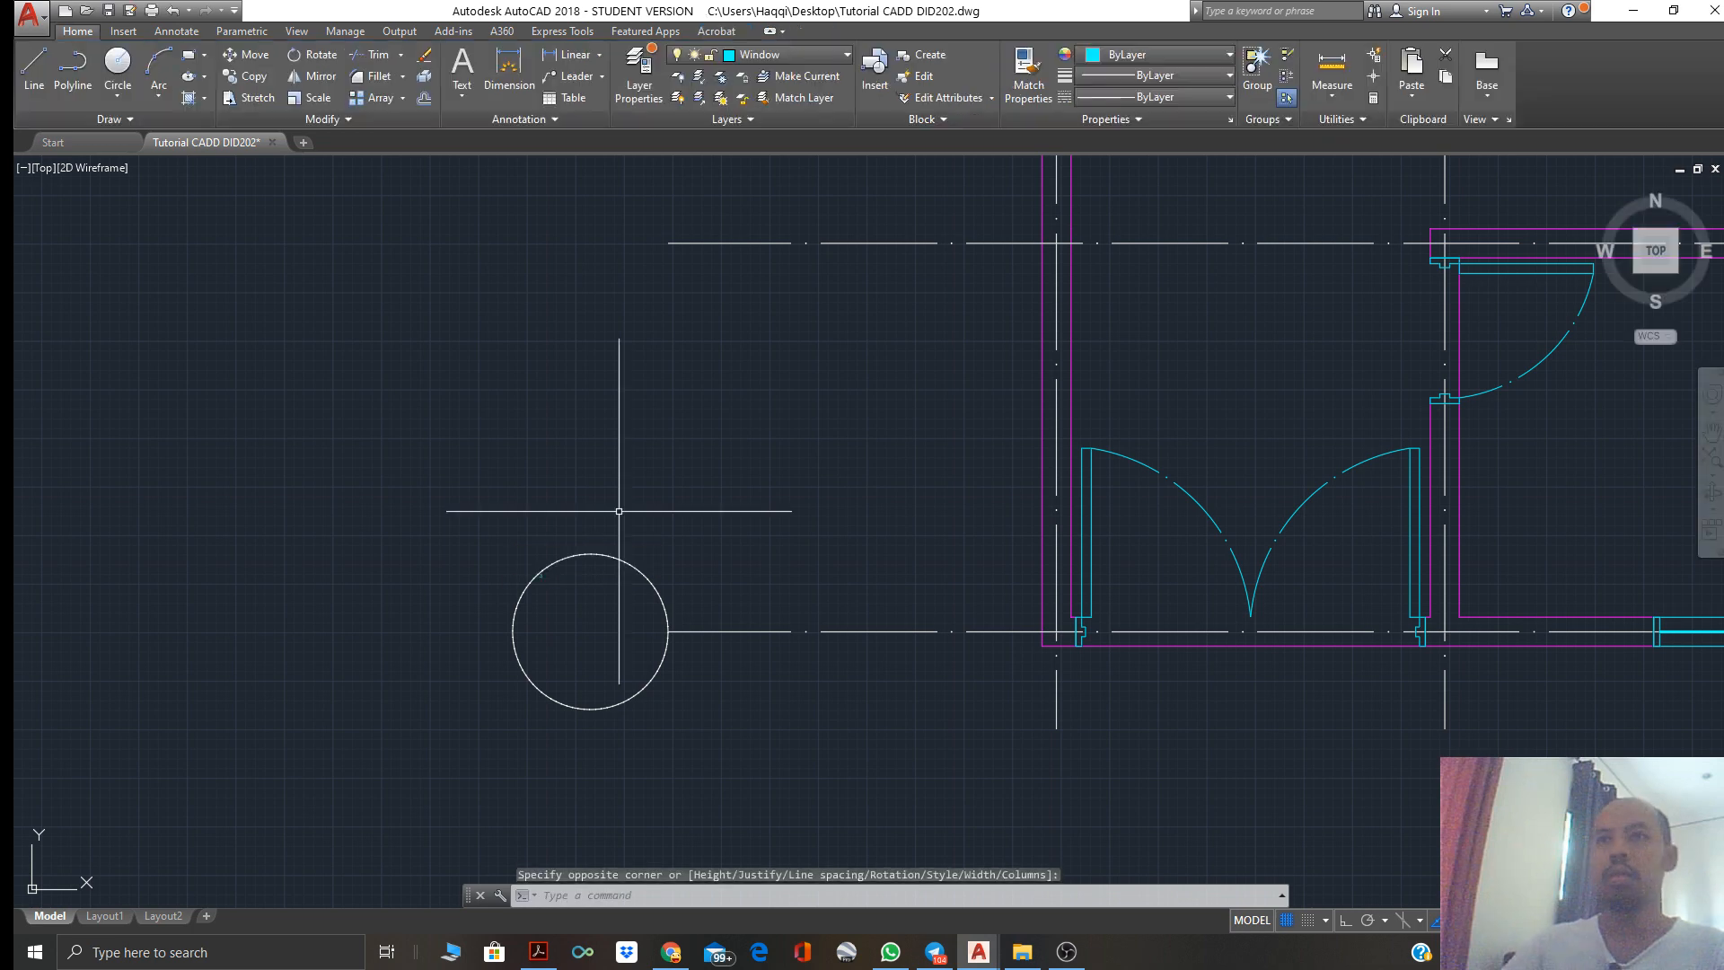
pyautogui.click(540, 573)
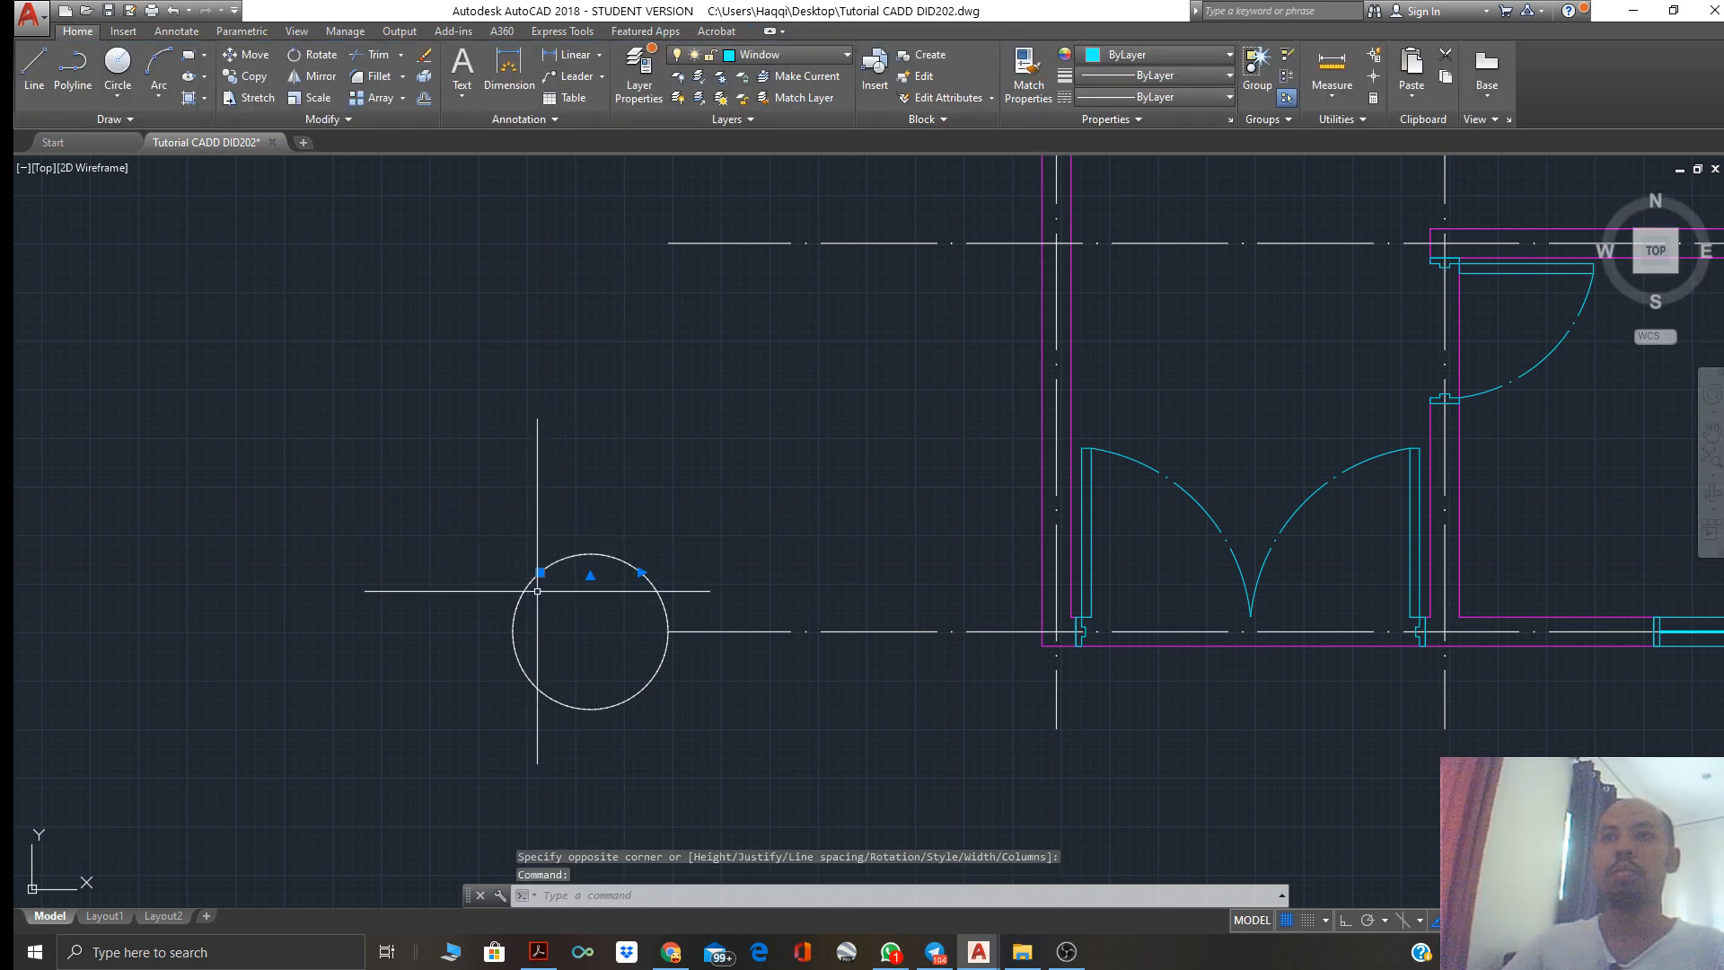
pyautogui.click(641, 573)
pyautogui.click(728, 573)
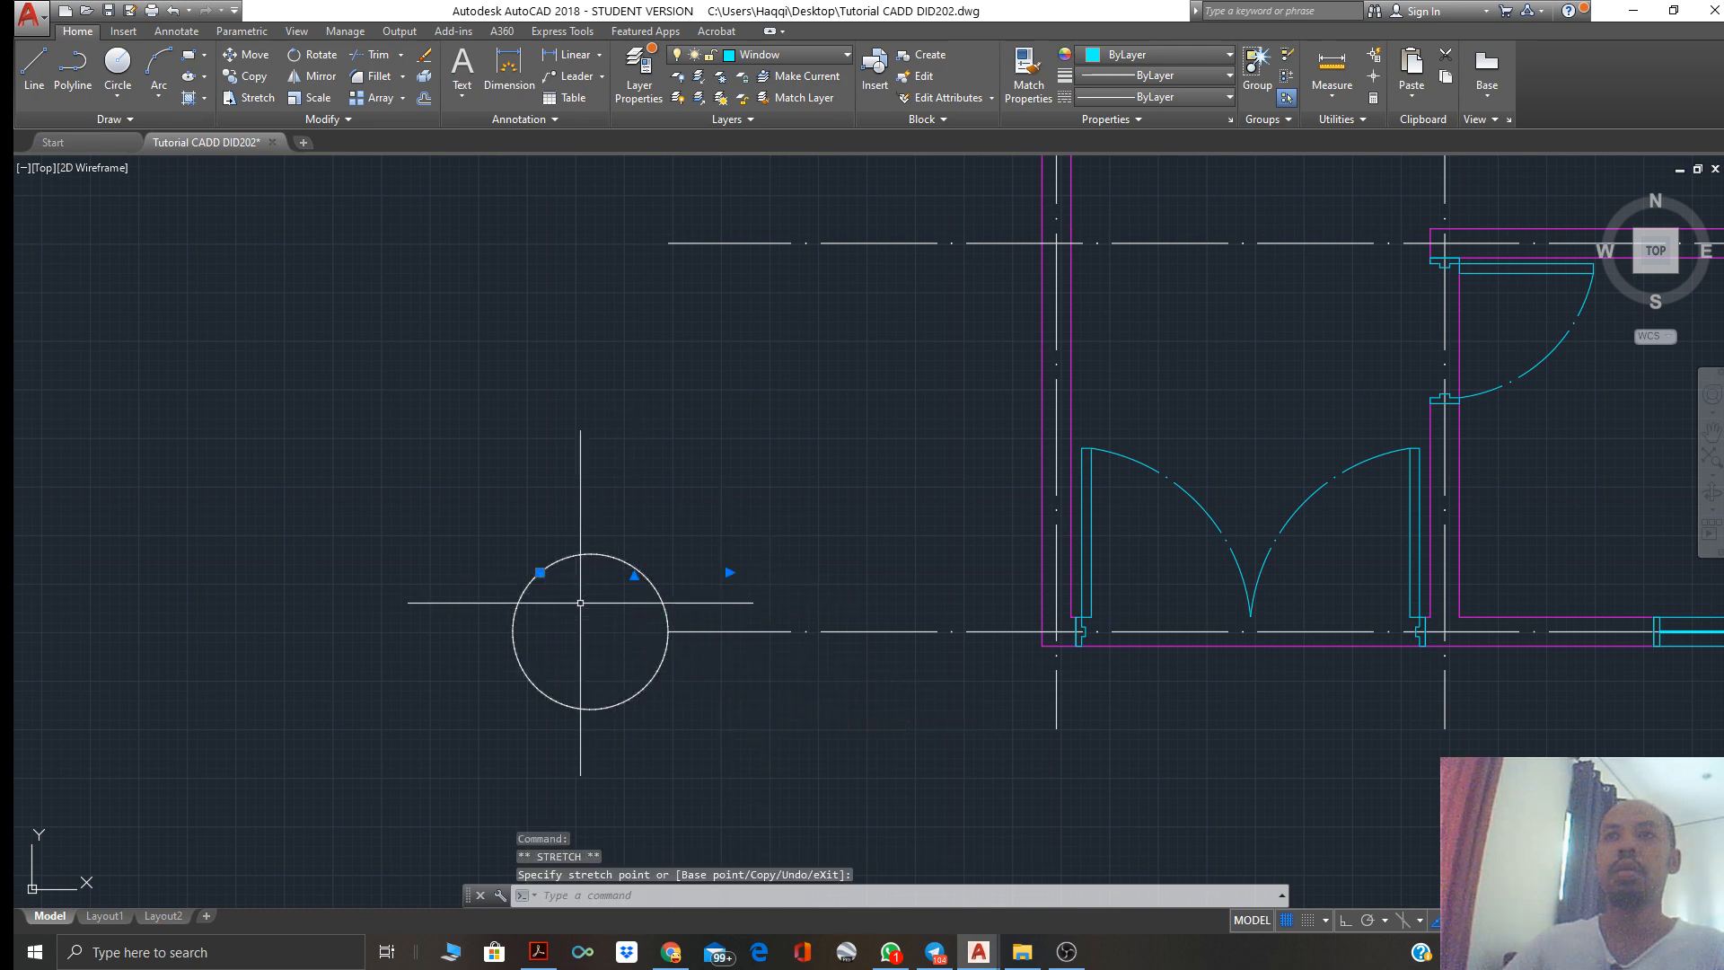
pyautogui.click(539, 573)
pyautogui.click(590, 631)
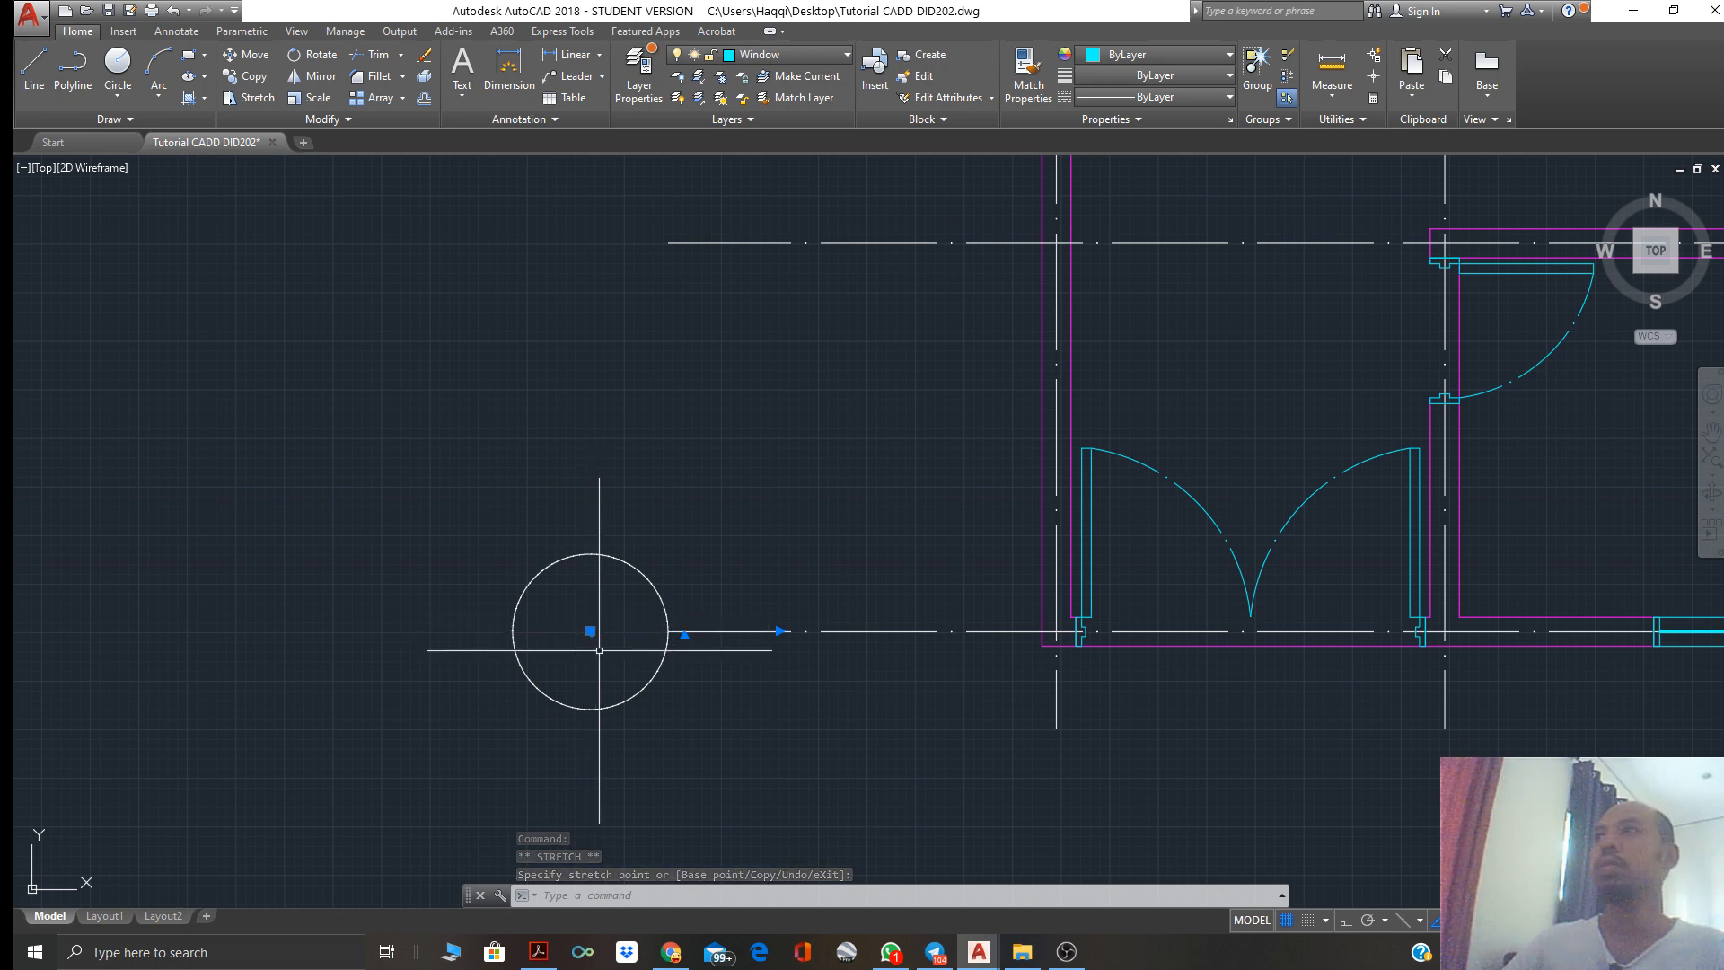
pyautogui.click(590, 632)
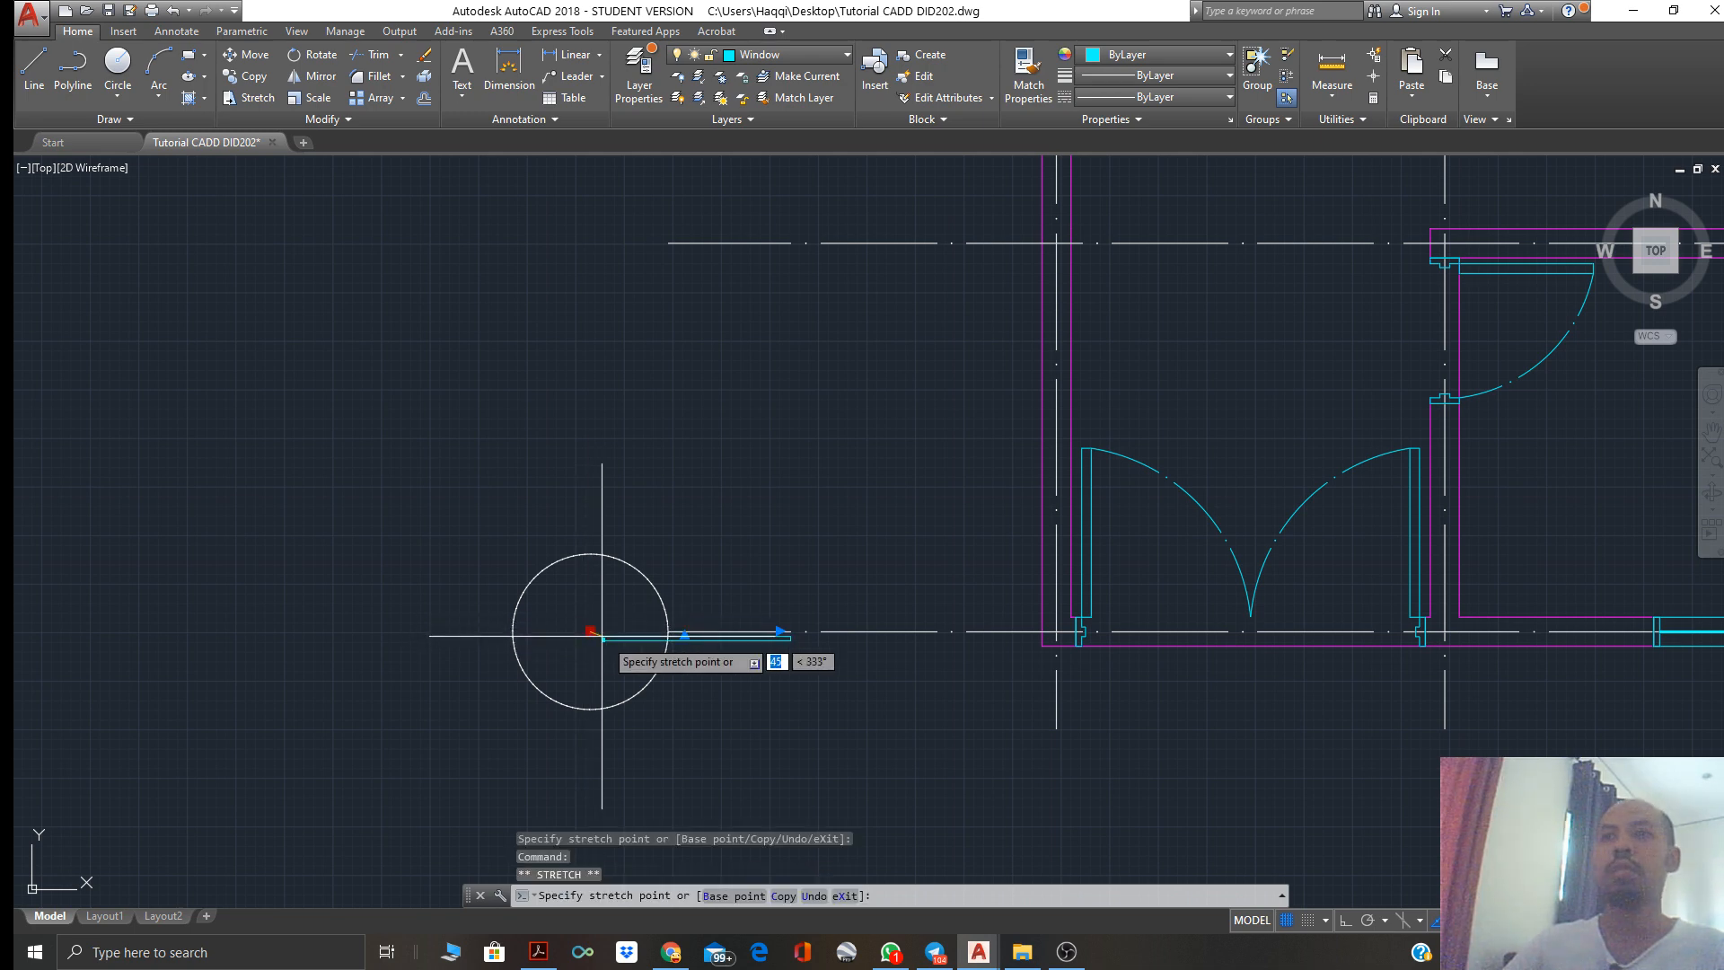
pyautogui.press('Escape')
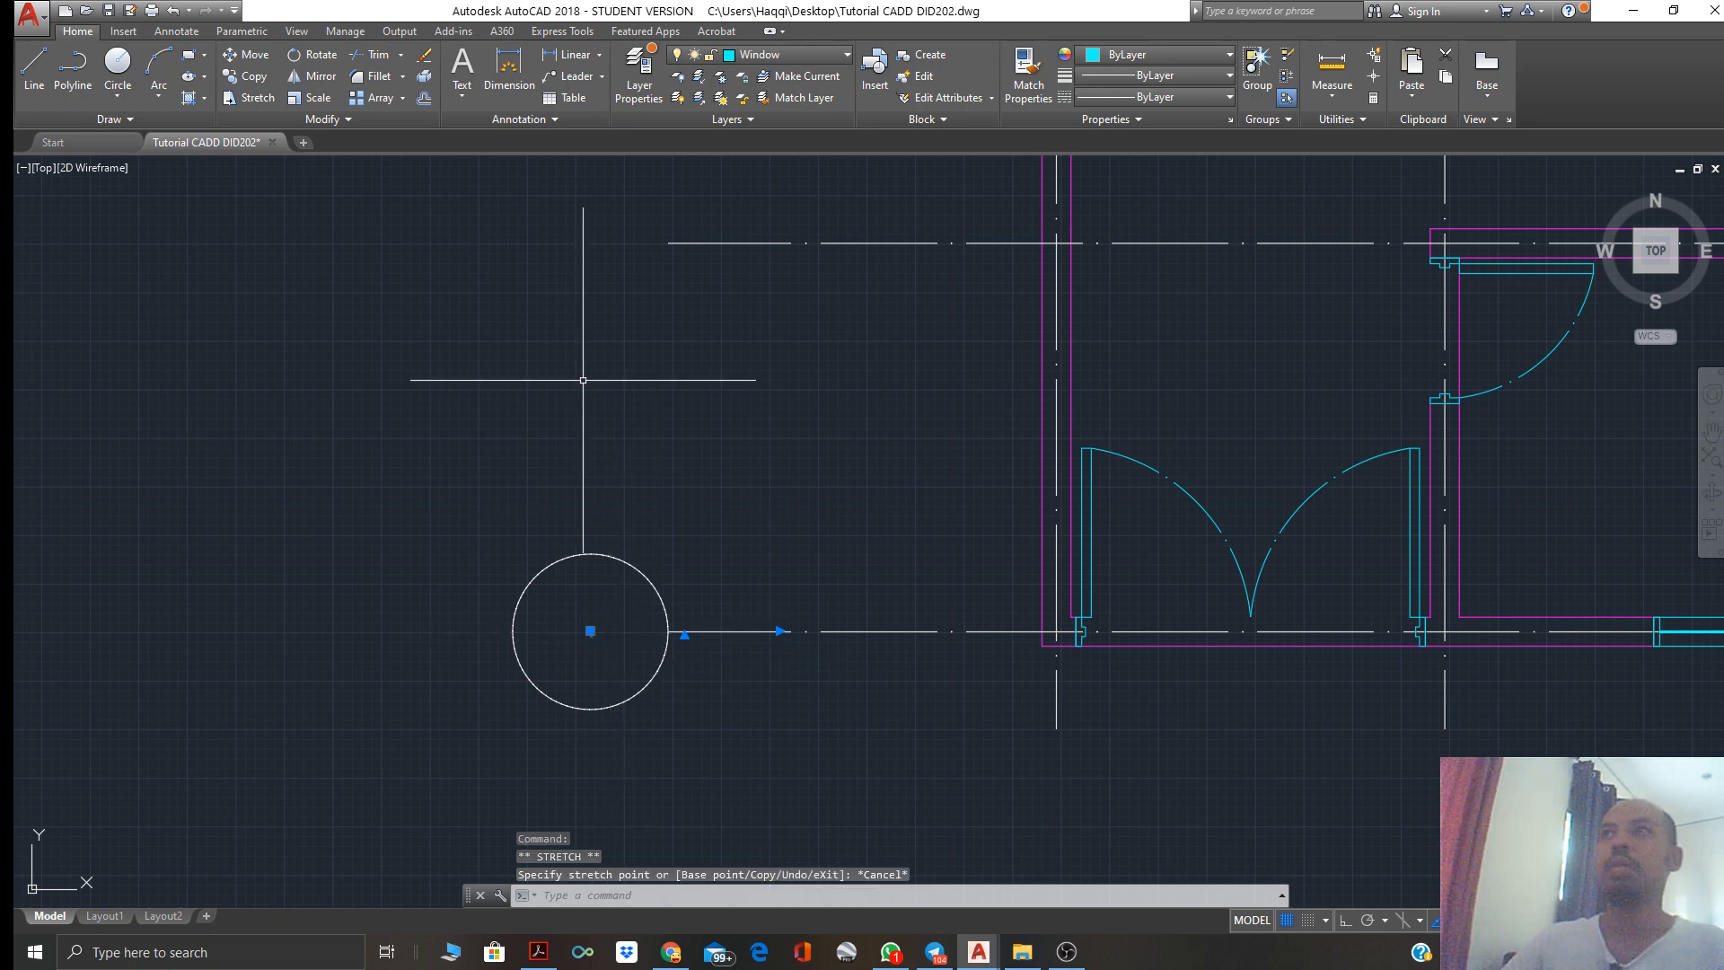
pyautogui.click(1029, 72)
pyautogui.press('Escape')
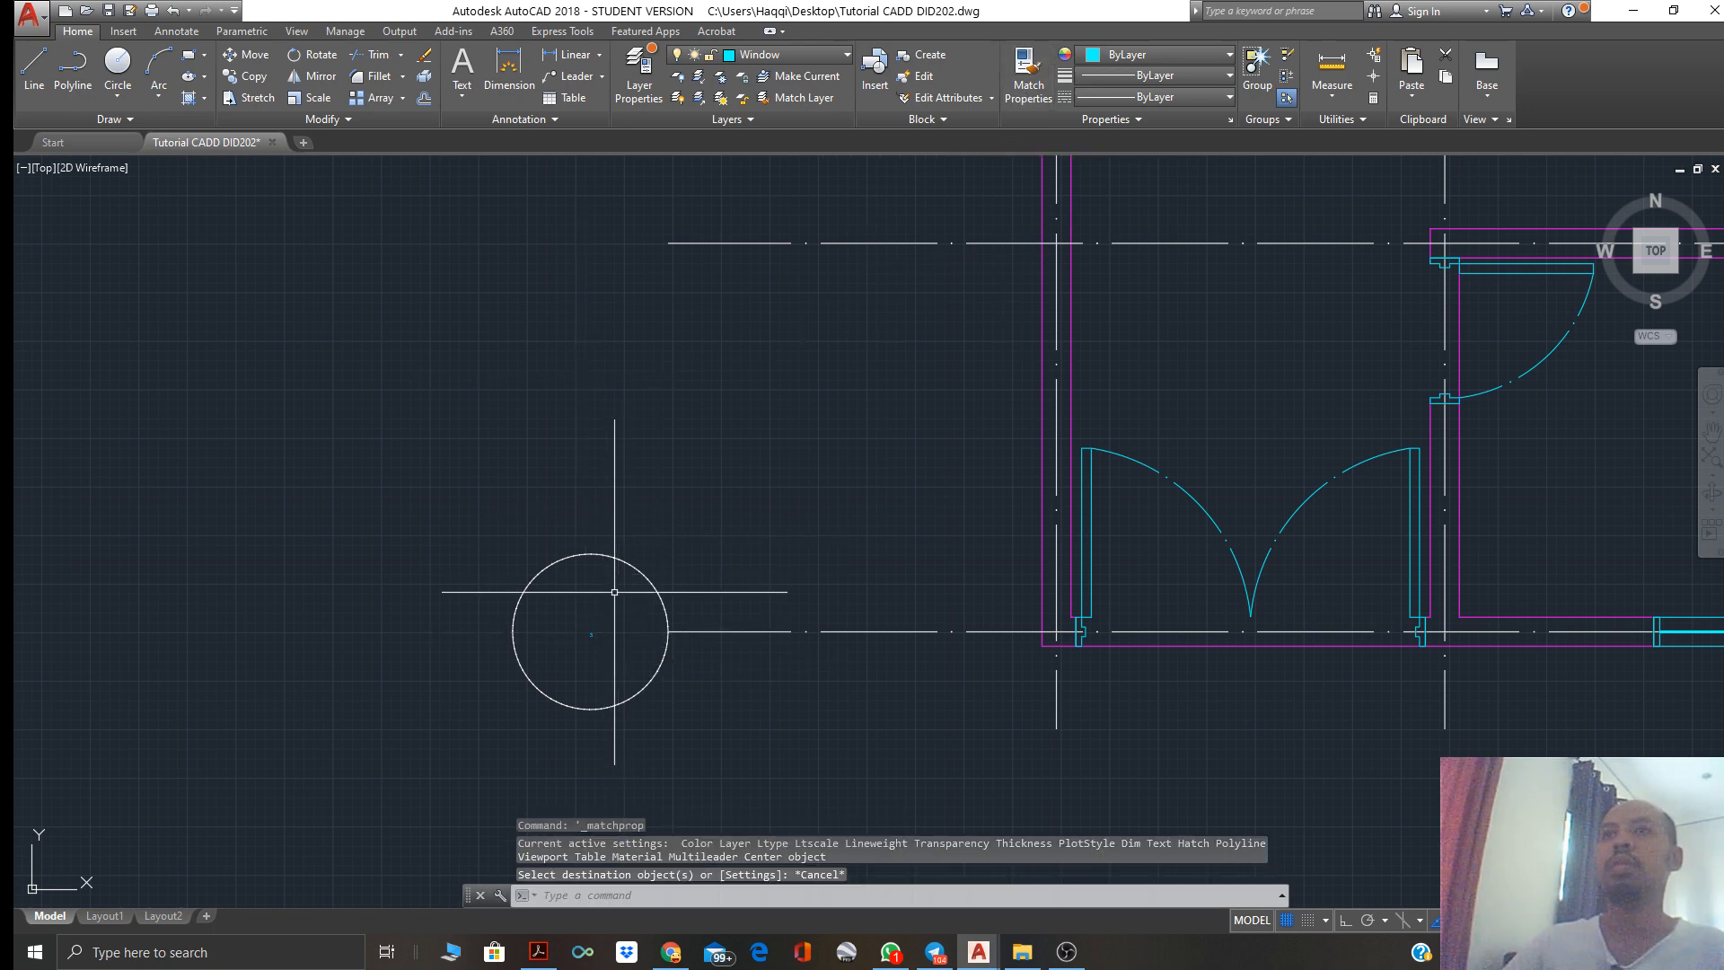
# Set the text height of the label inside the circle to 50 in its properties
pyautogui.click(593, 635)
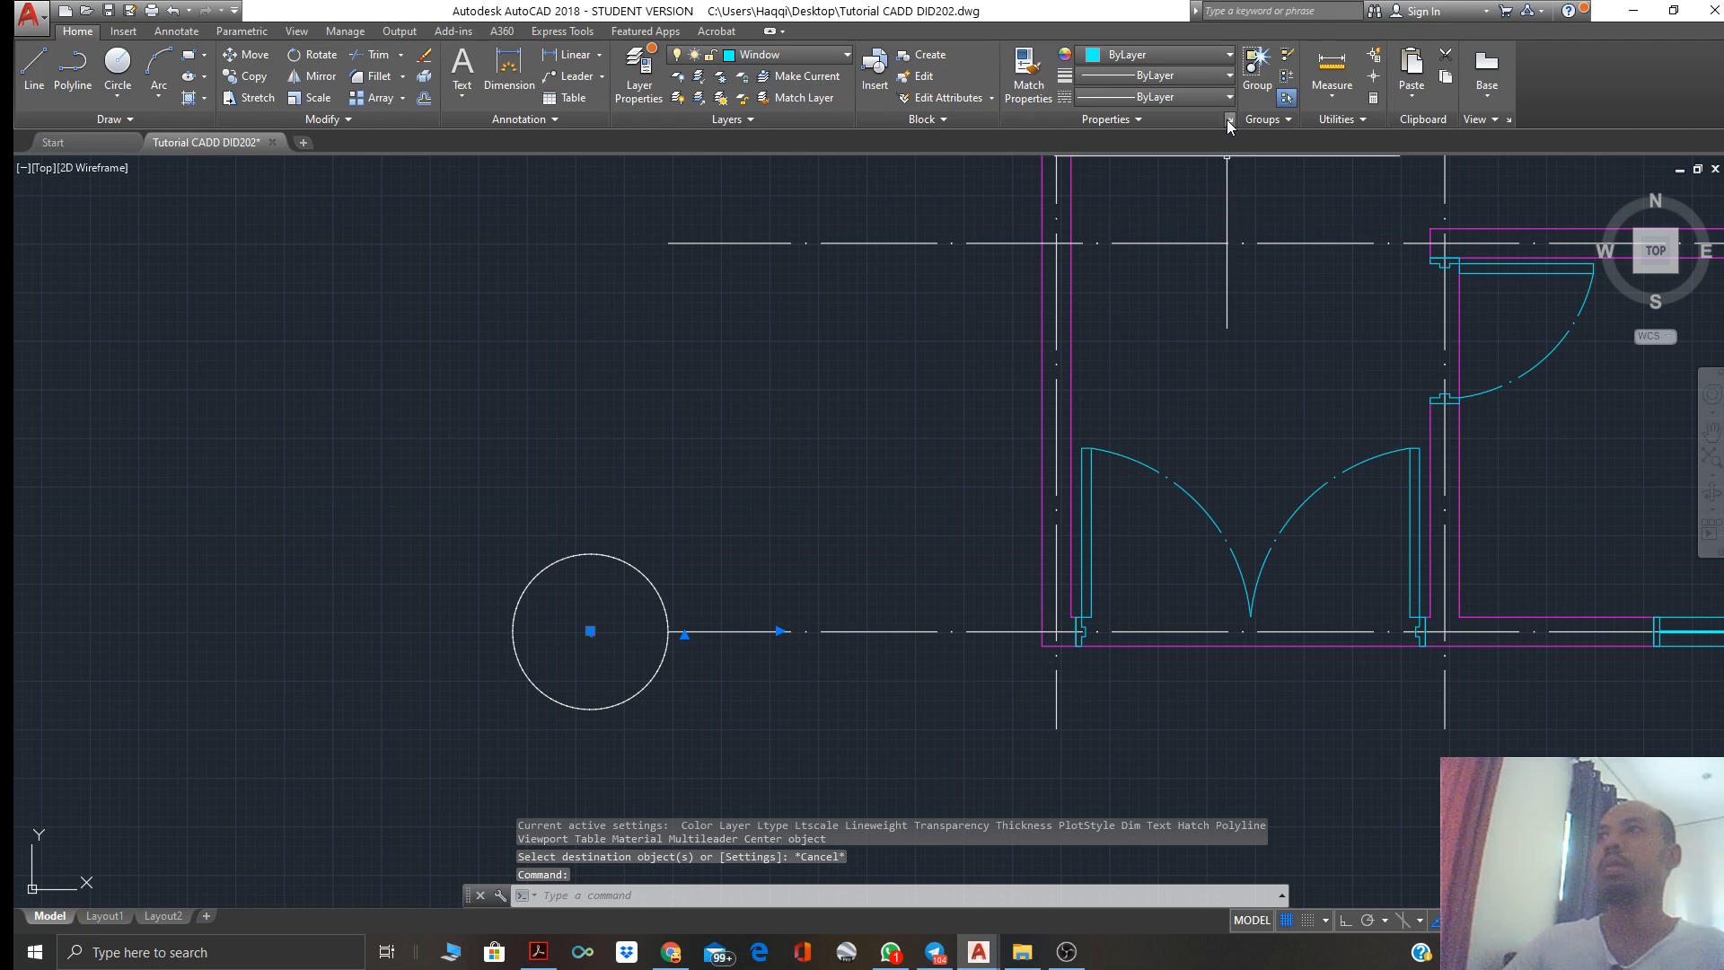
pyautogui.hotkey('ctrl', '1')
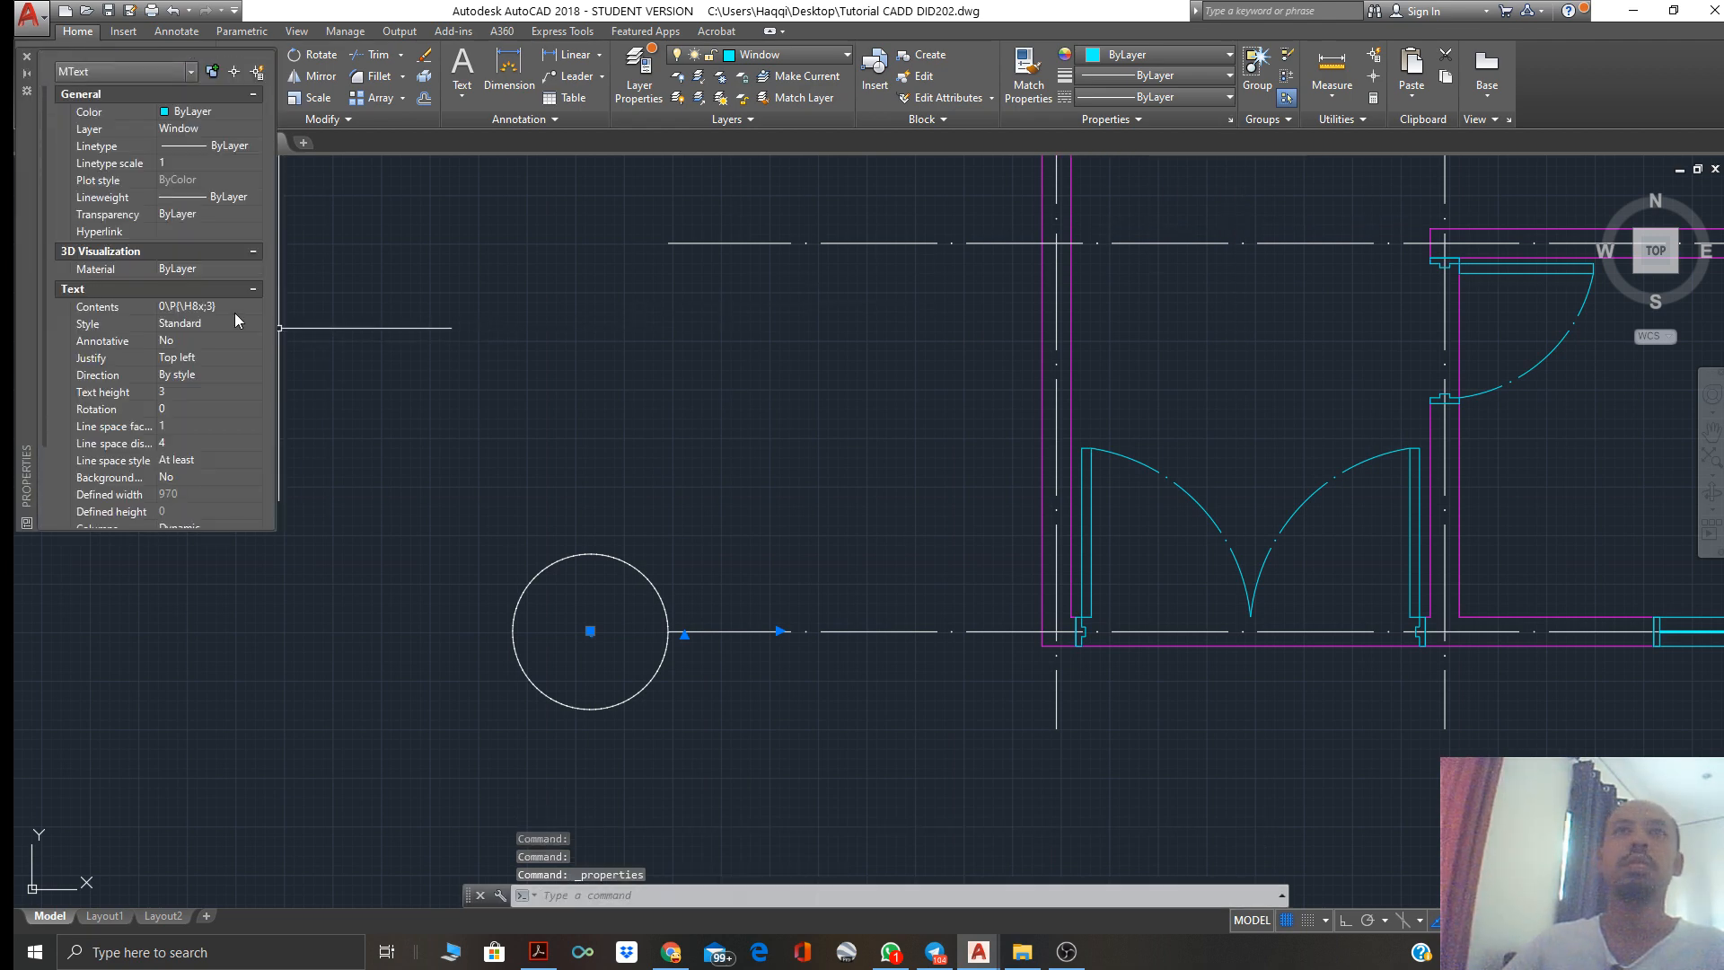
pyautogui.click(185, 391)
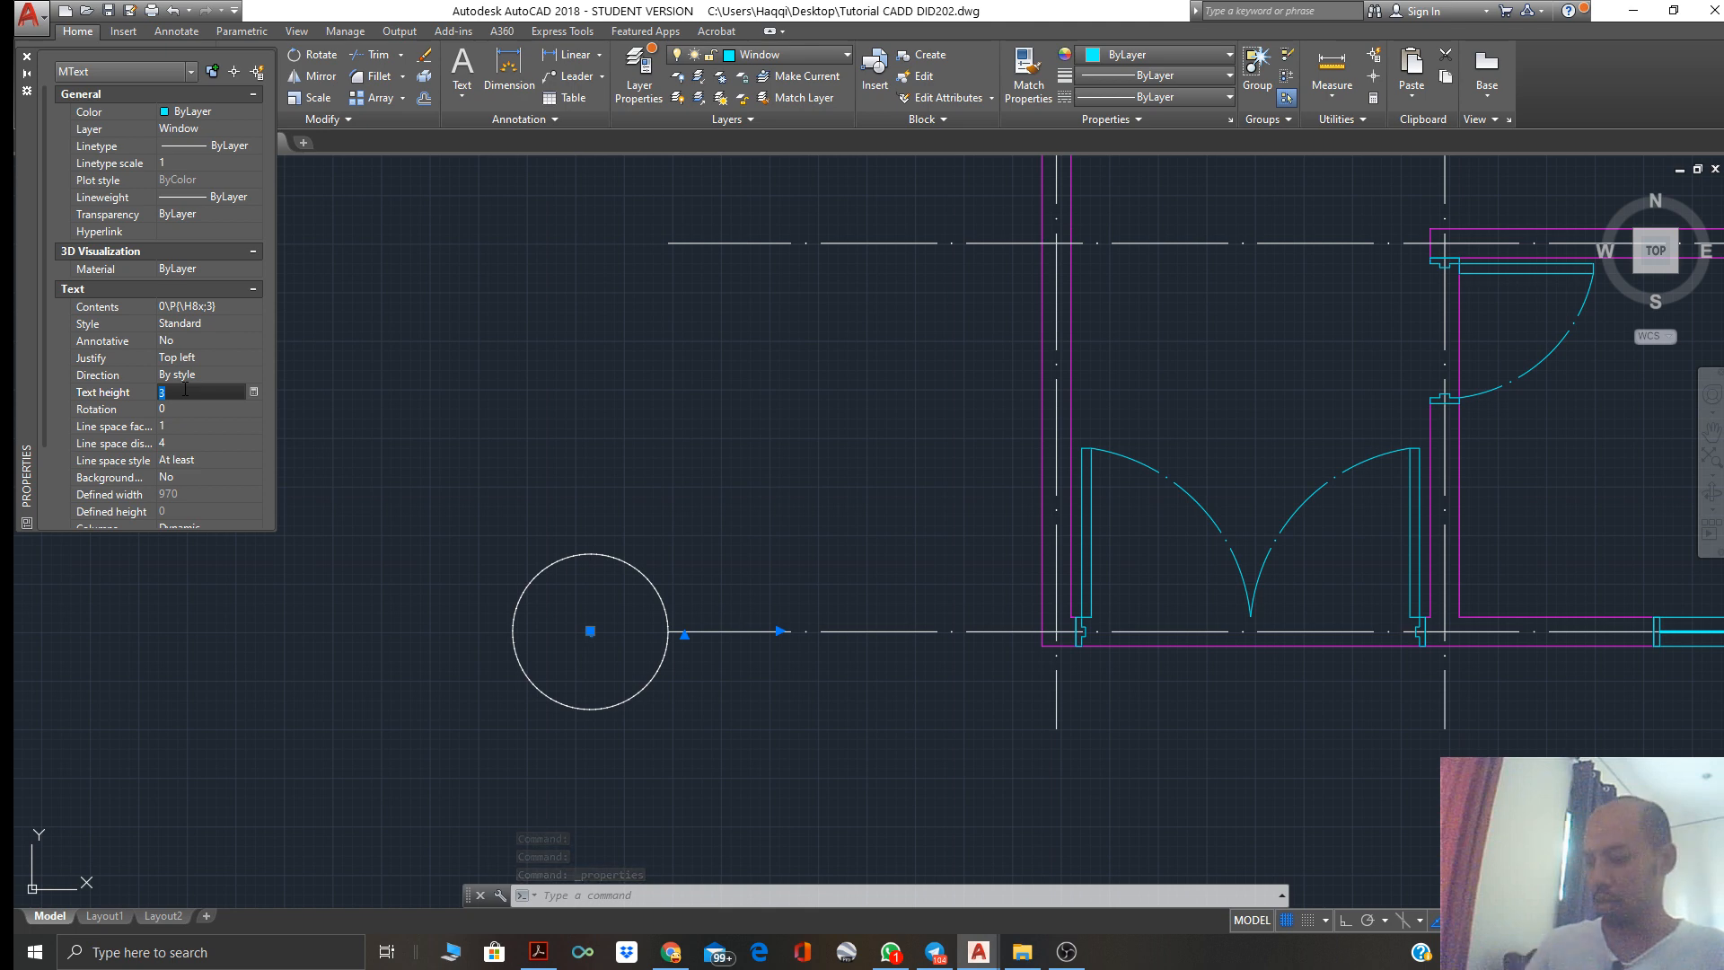
pyautogui.write('25')
pyautogui.press('Tab')
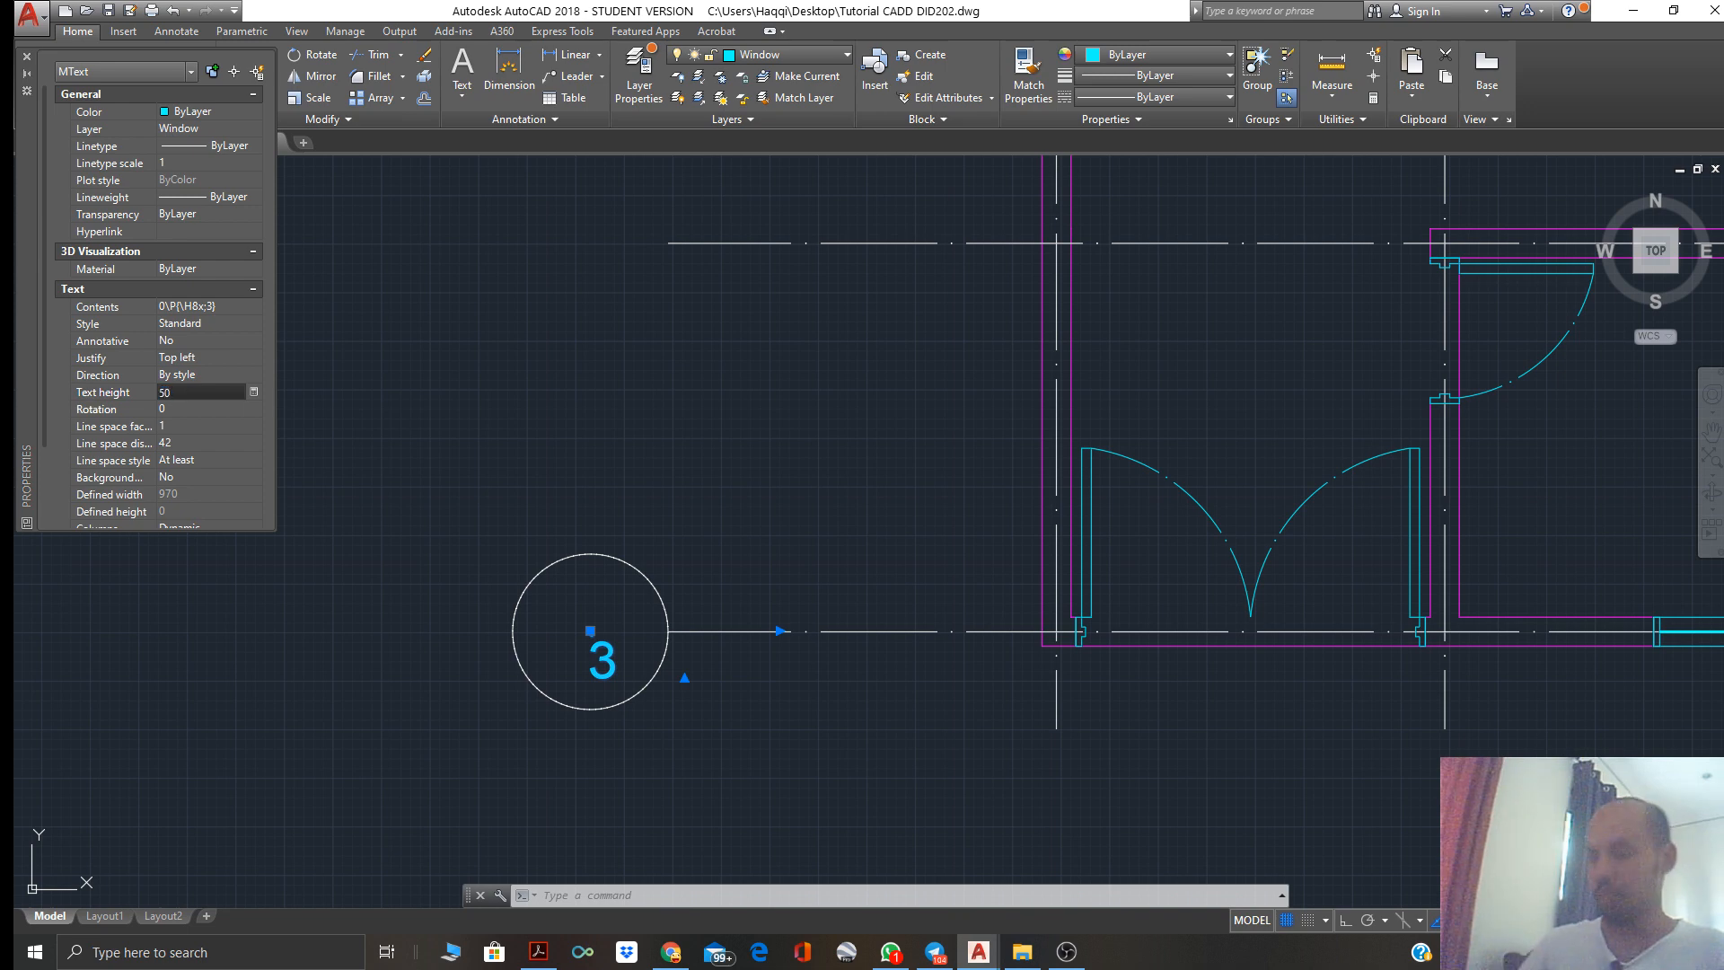
pyautogui.press('Tab')
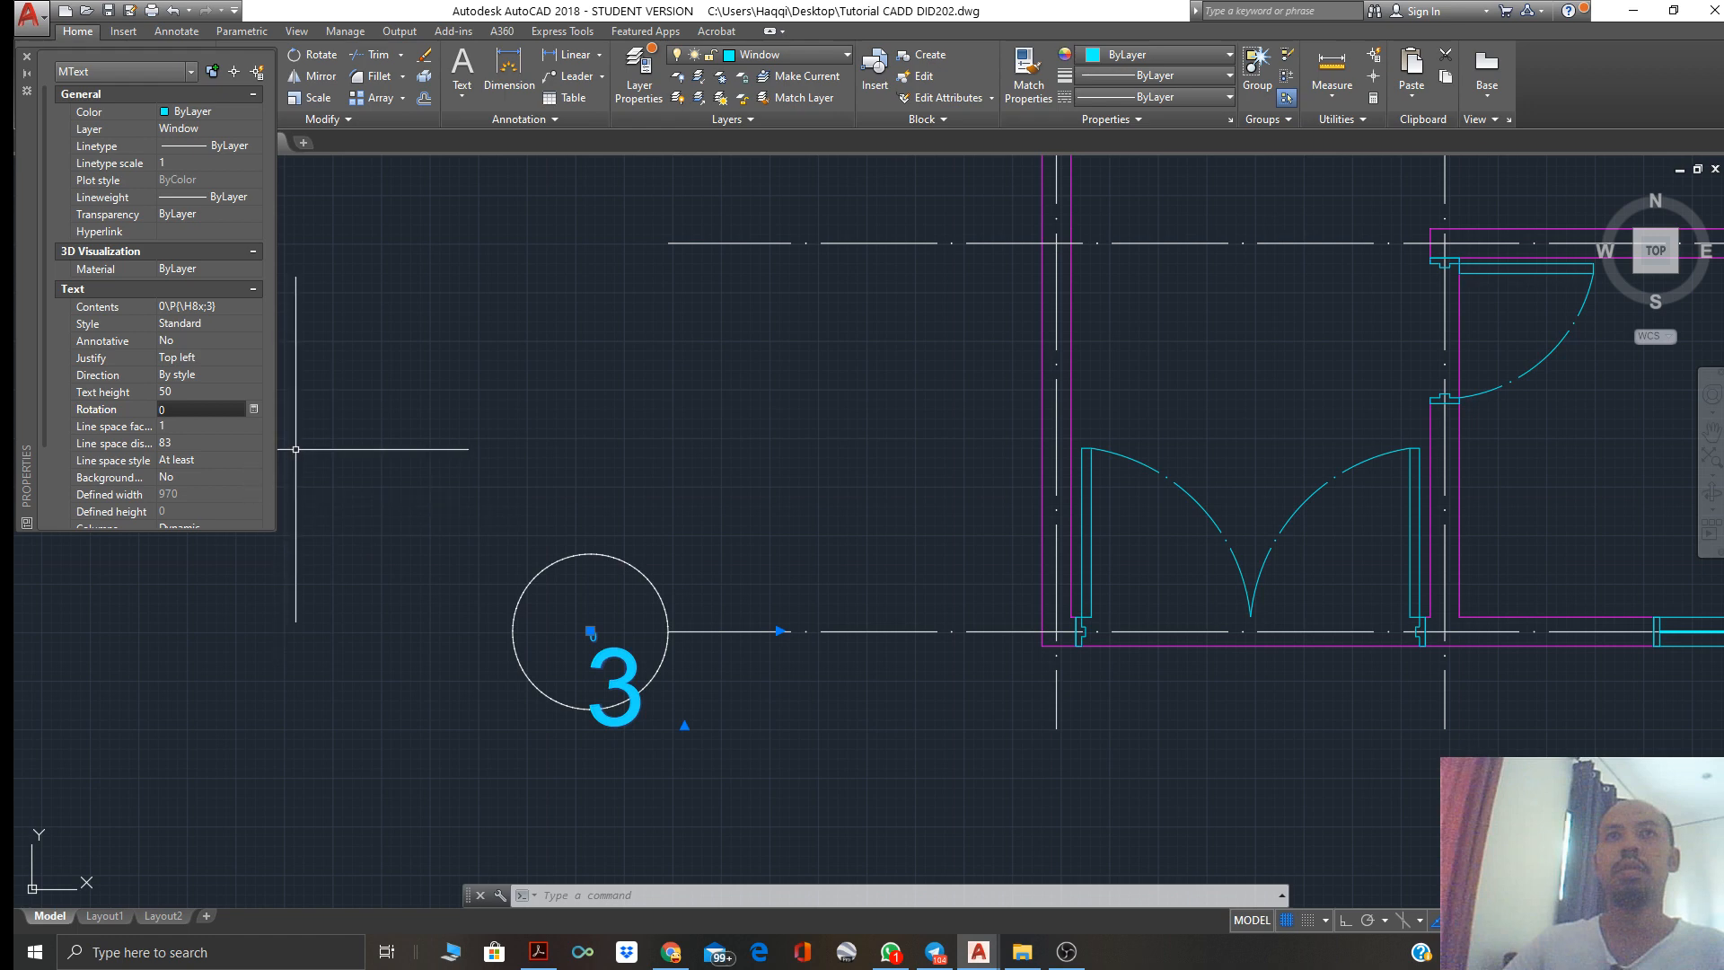
# Edit the label text to remove the stray 0 line above the 3
pyautogui.click(338, 445)
pyautogui.click(587, 660)
pyautogui.press('Escape')
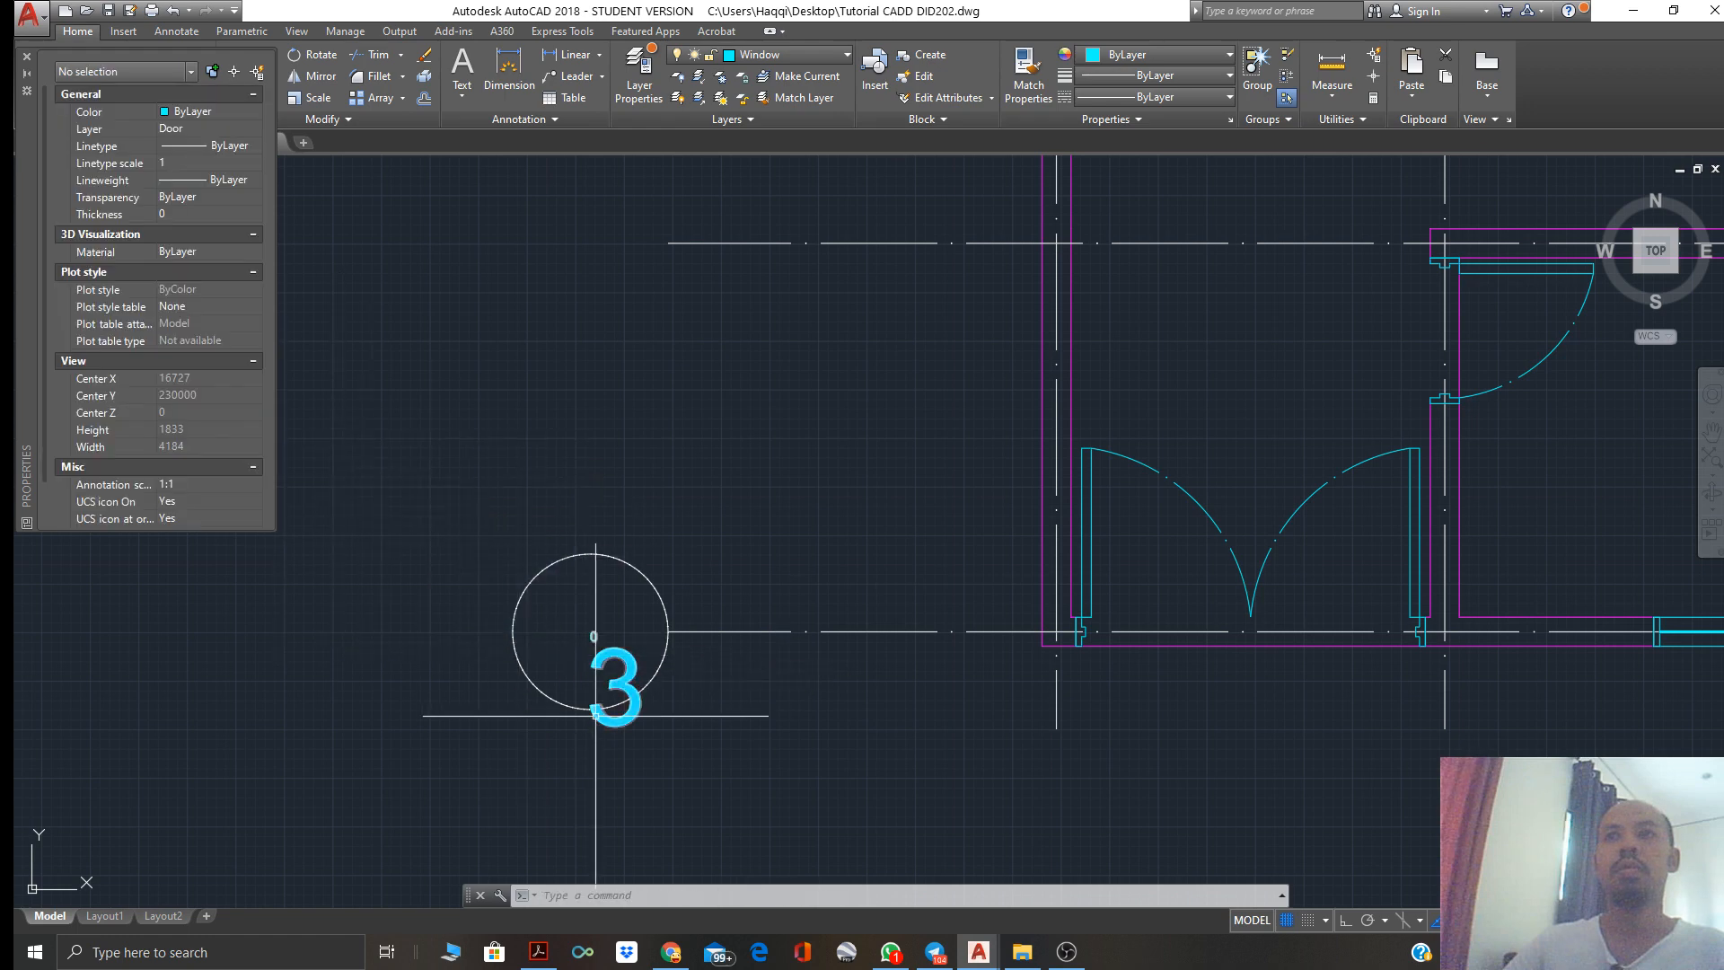
pyautogui.click(594, 645)
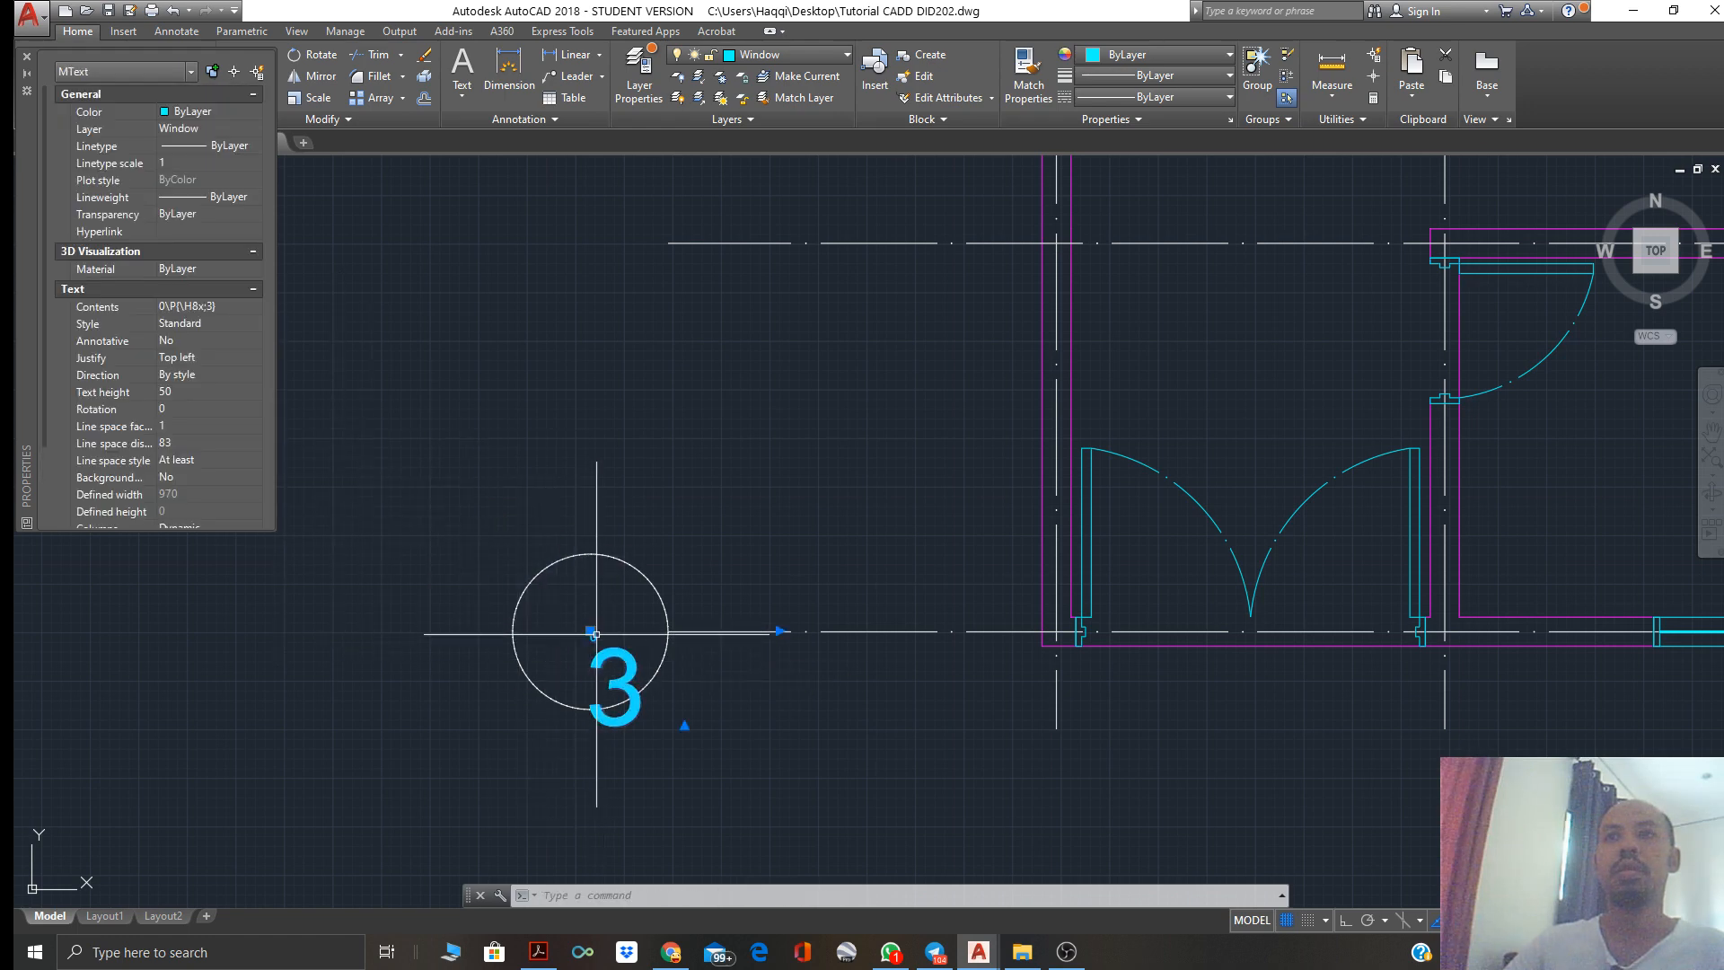
pyautogui.doubleClick(596, 636)
pyautogui.press('Escape')
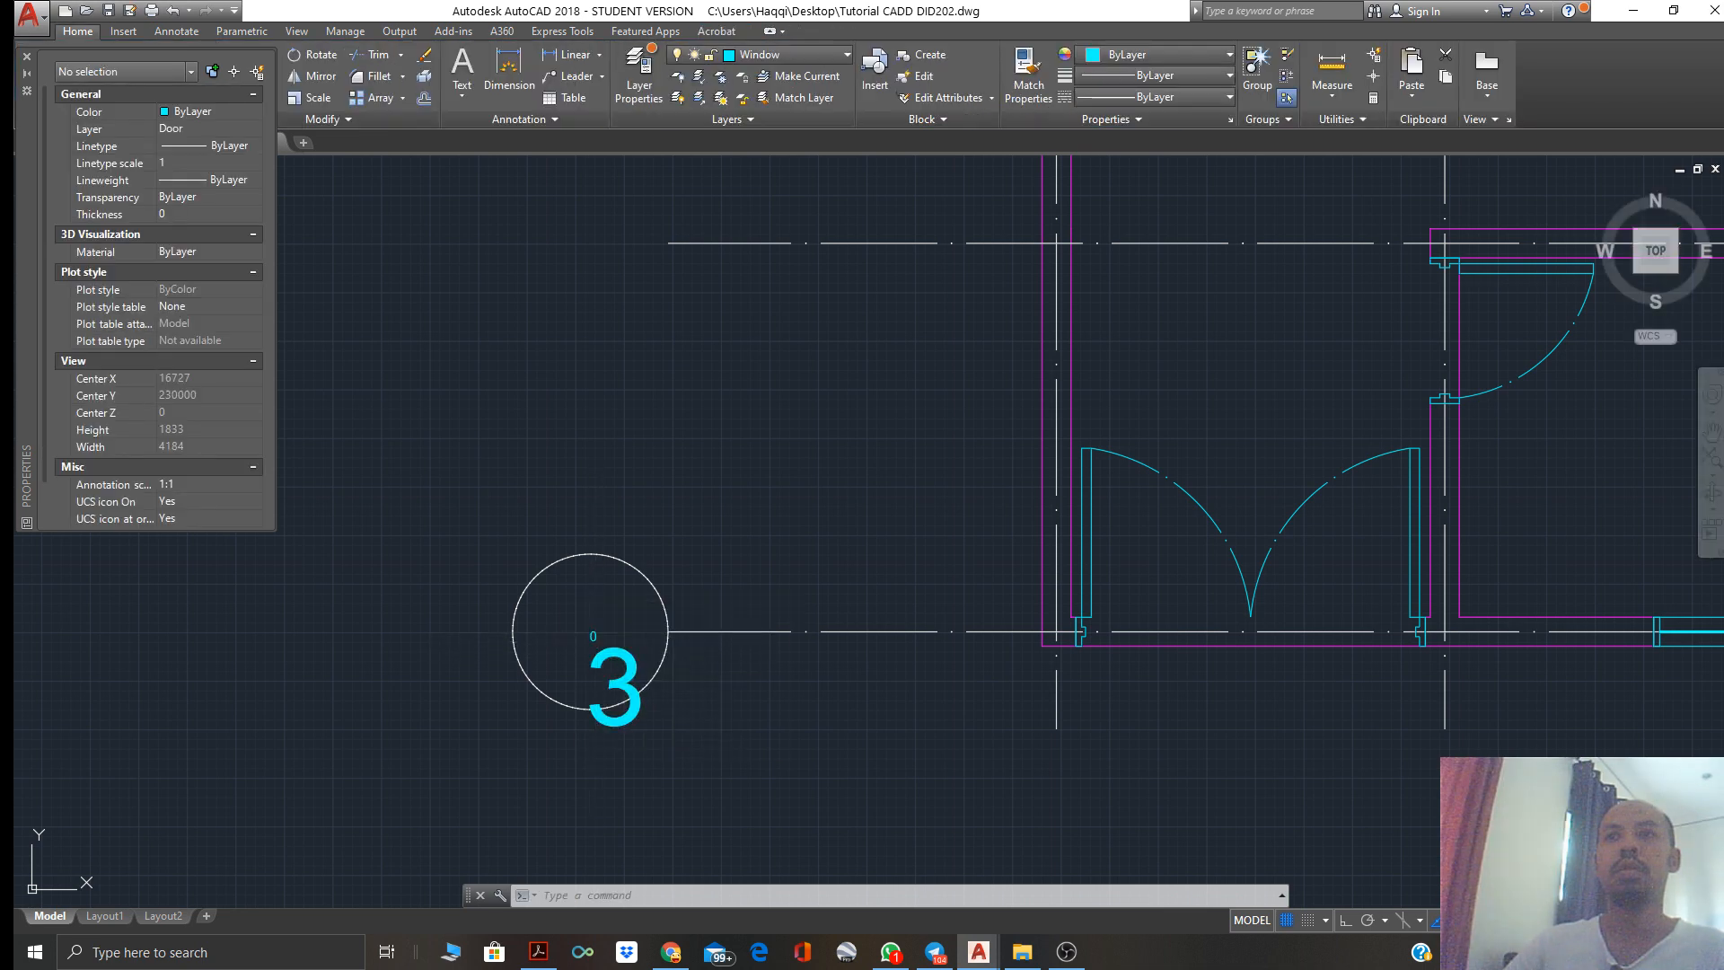
pyautogui.click(593, 640)
pyautogui.click(610, 664)
pyautogui.click(603, 650)
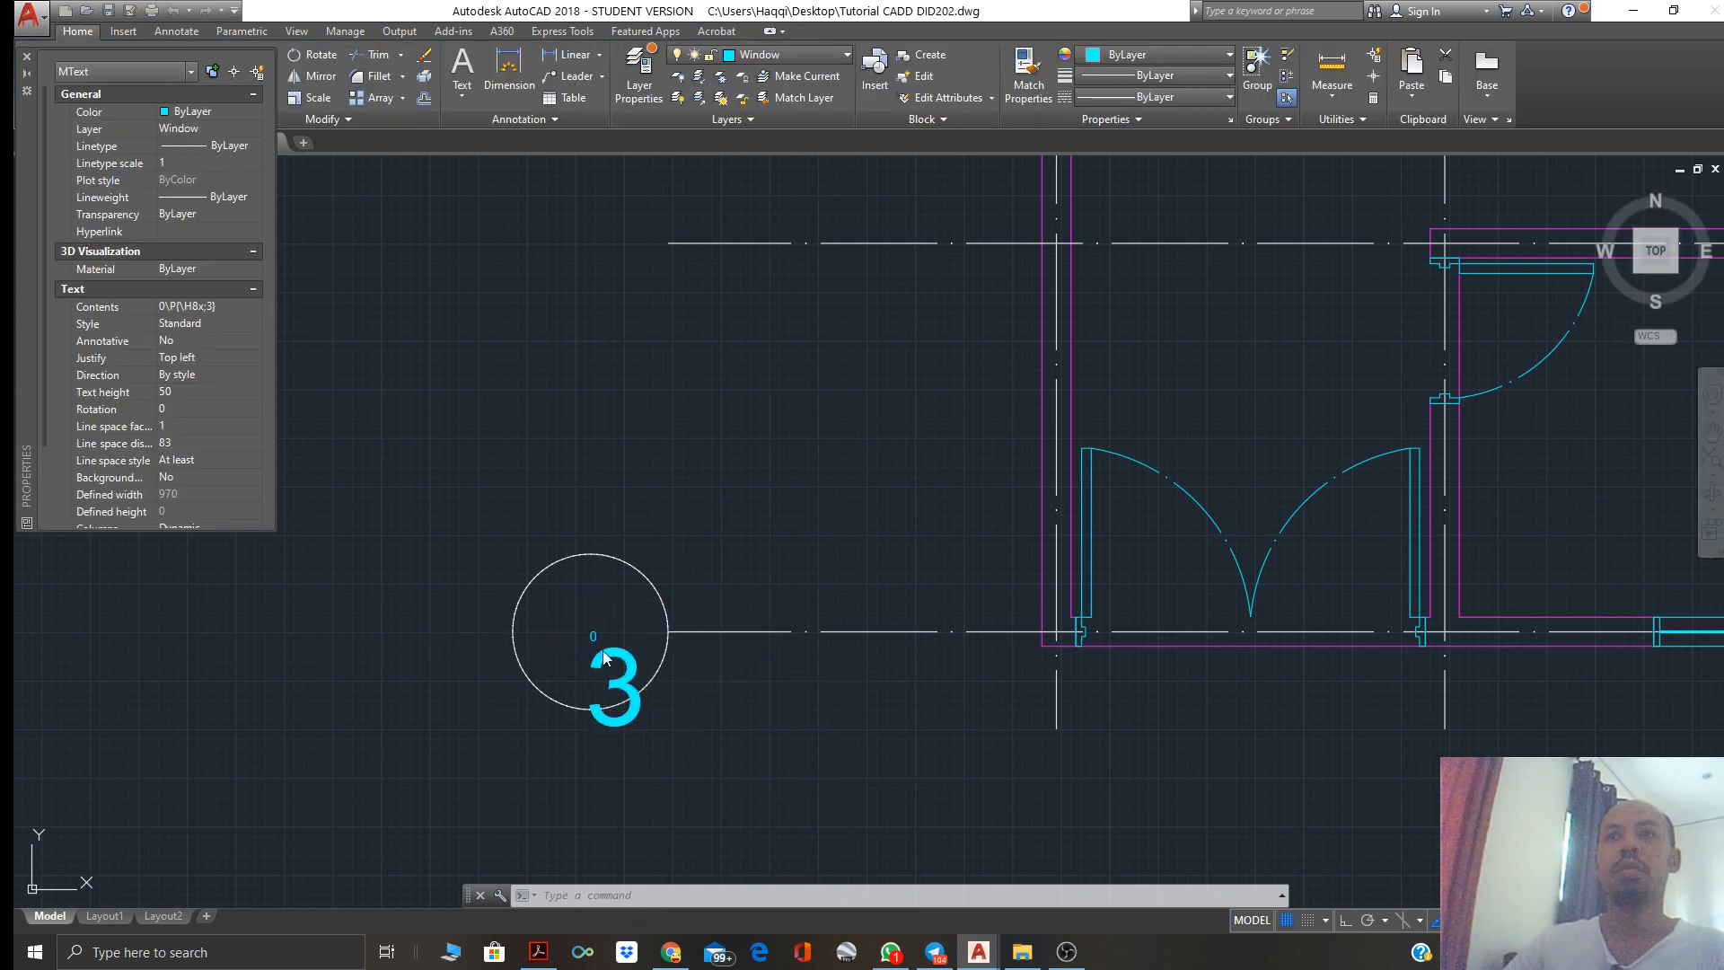
pyautogui.doubleClick(604, 658)
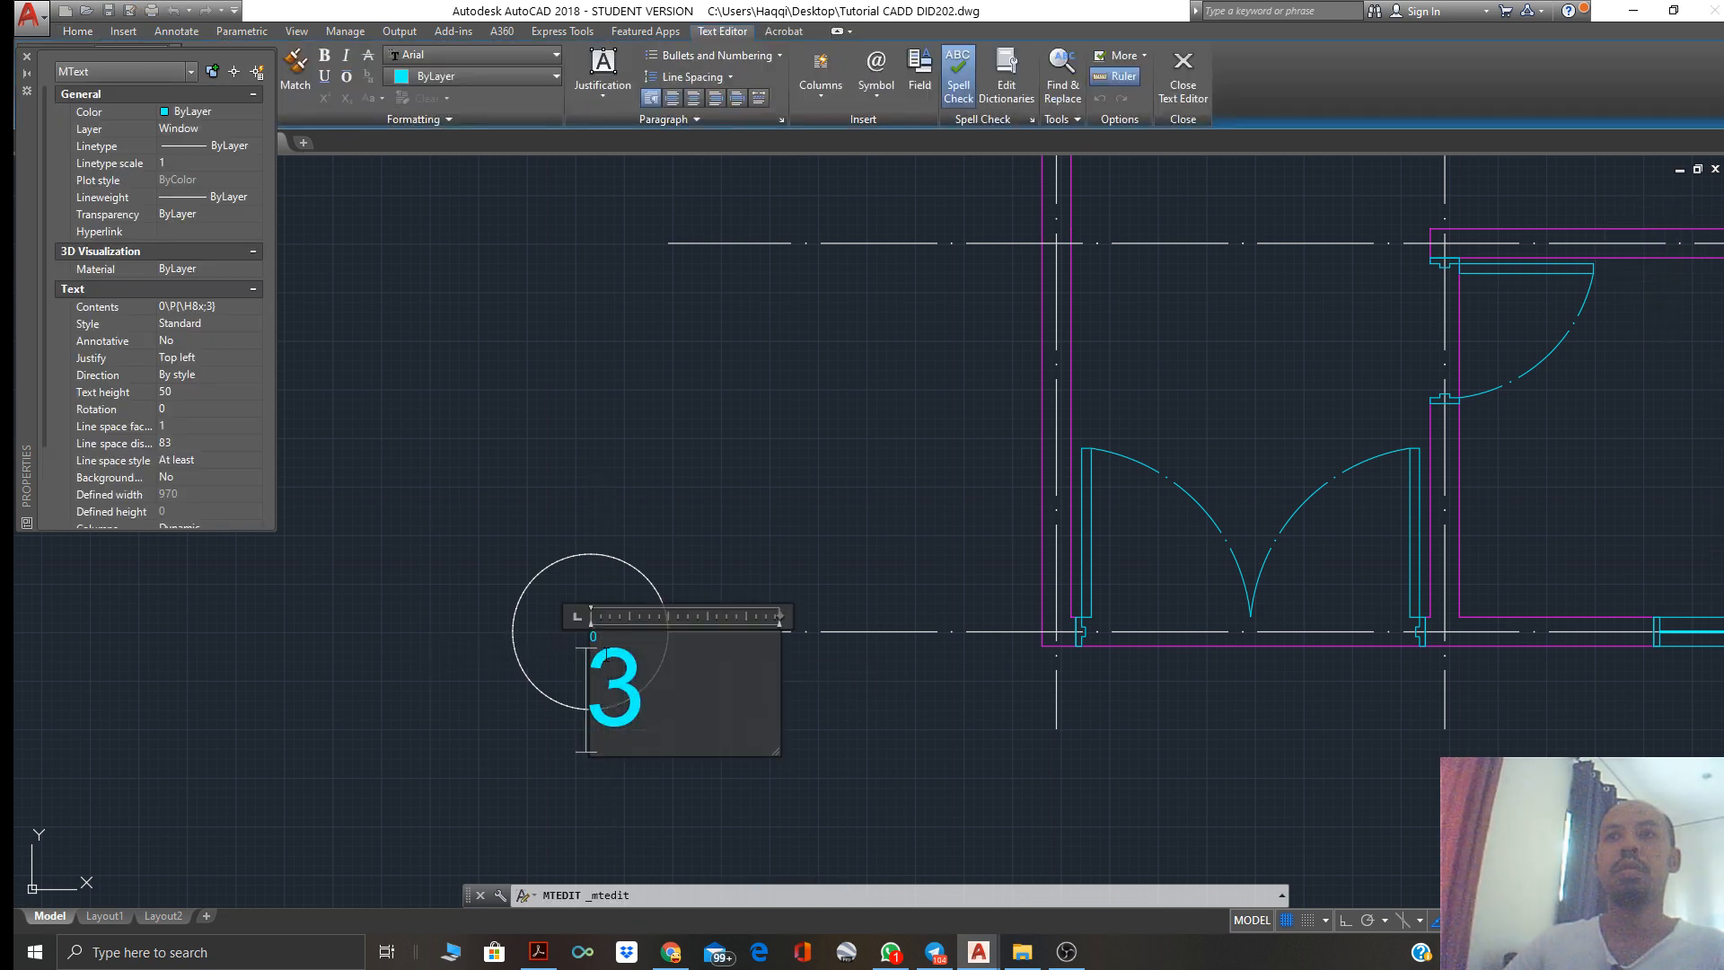
pyautogui.click(564, 639)
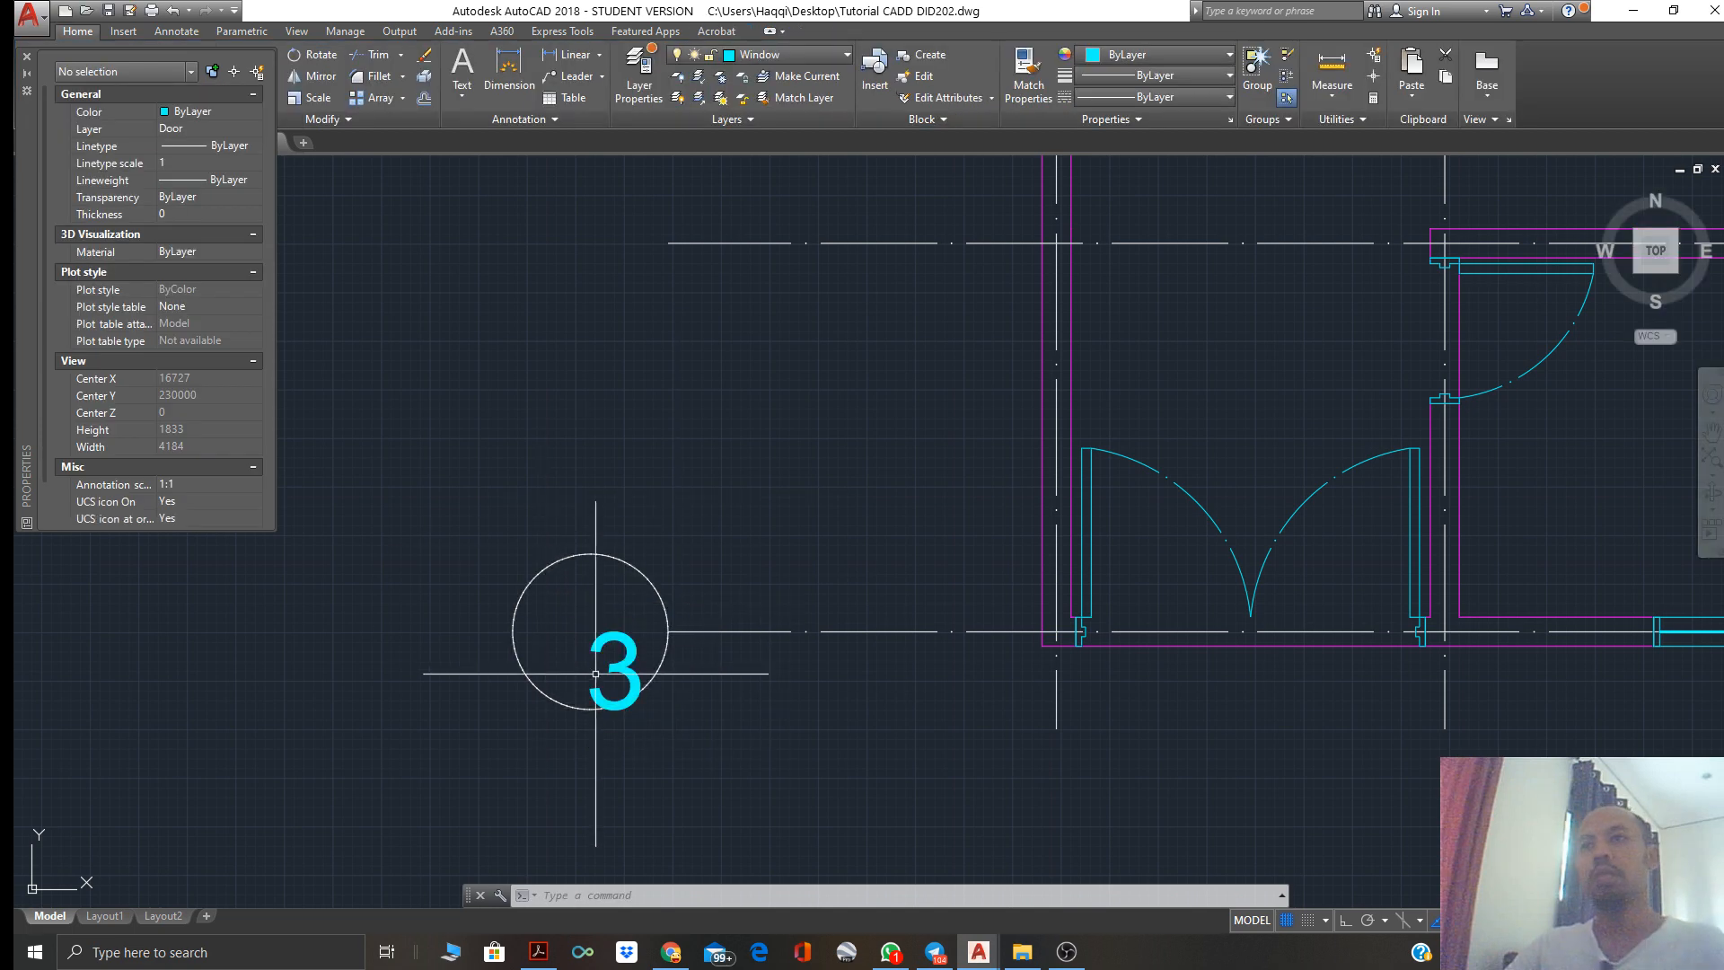
# Move the 3 up and left so it sits in the middle of the grid circle
pyautogui.click(623, 655)
pyautogui.write('m')
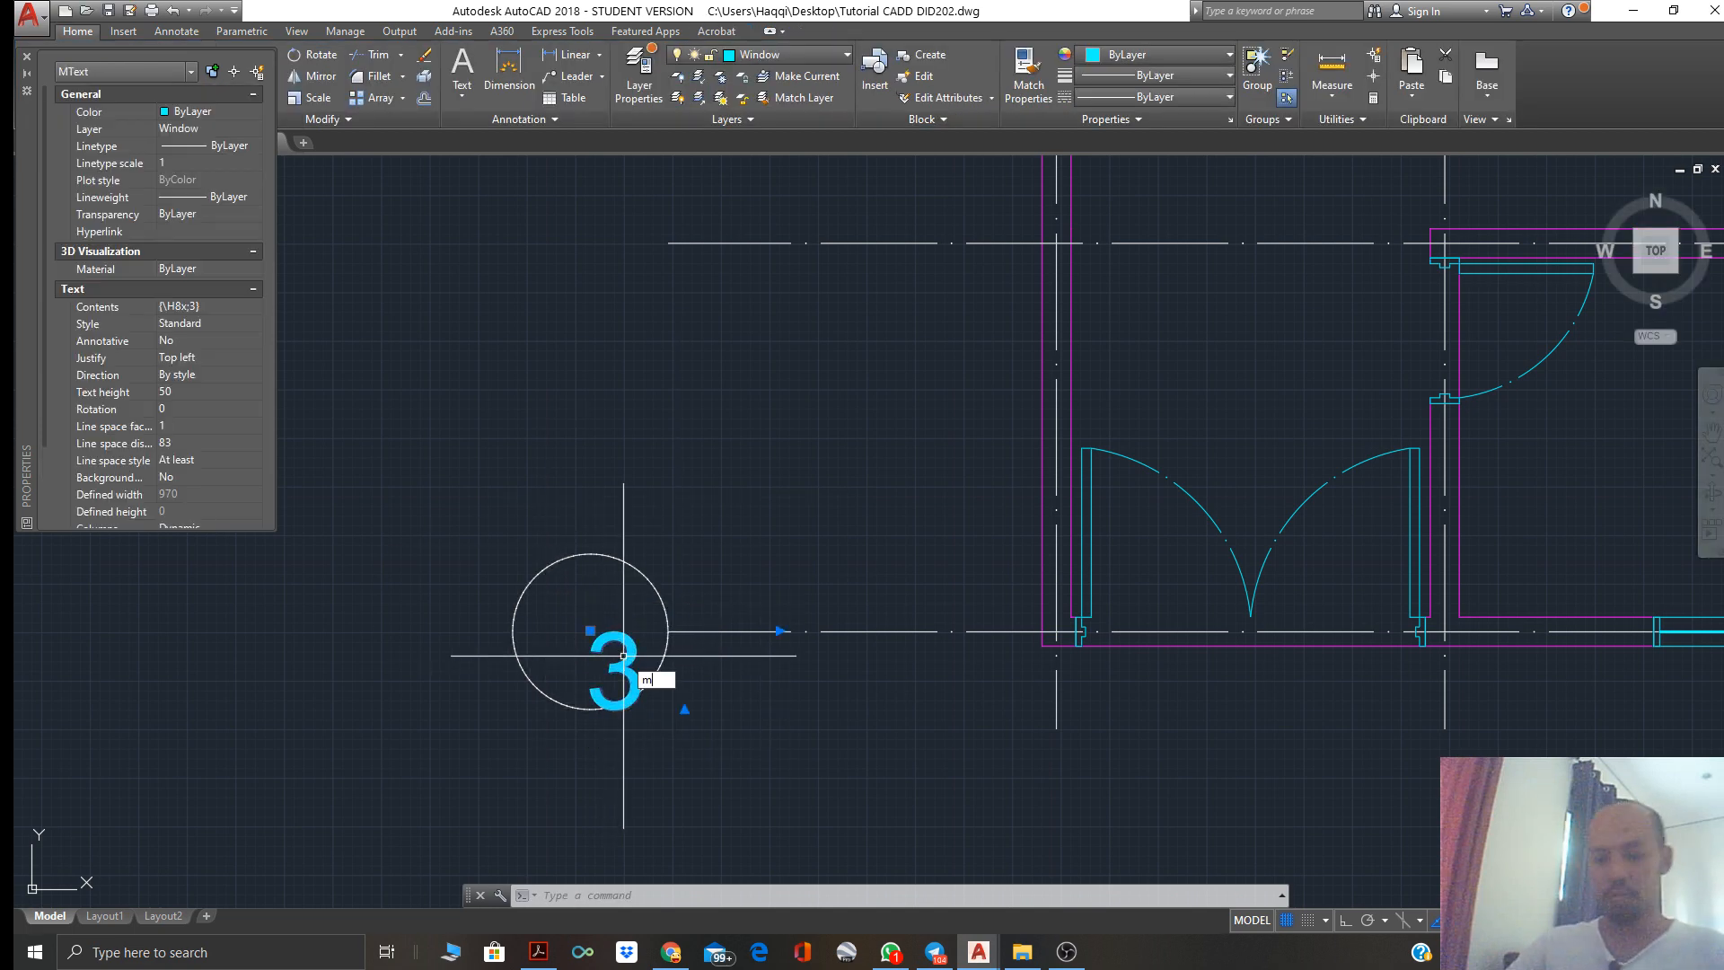
pyautogui.press('Return')
pyautogui.click(633, 643)
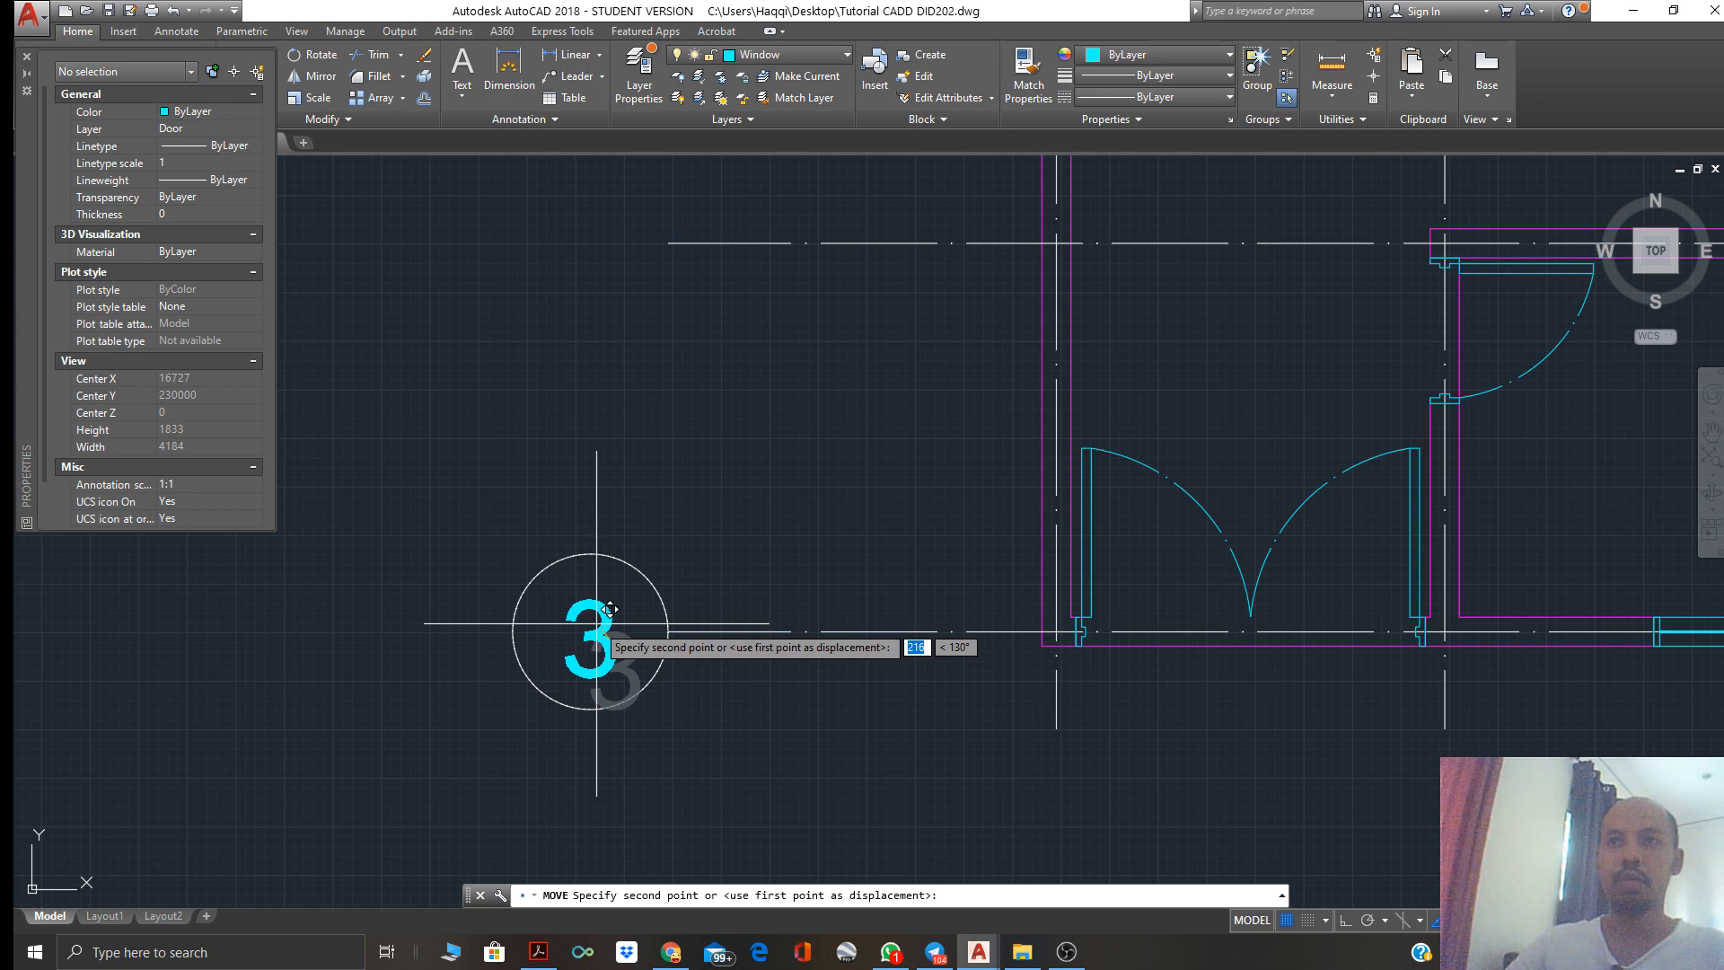
pyautogui.click(596, 624)
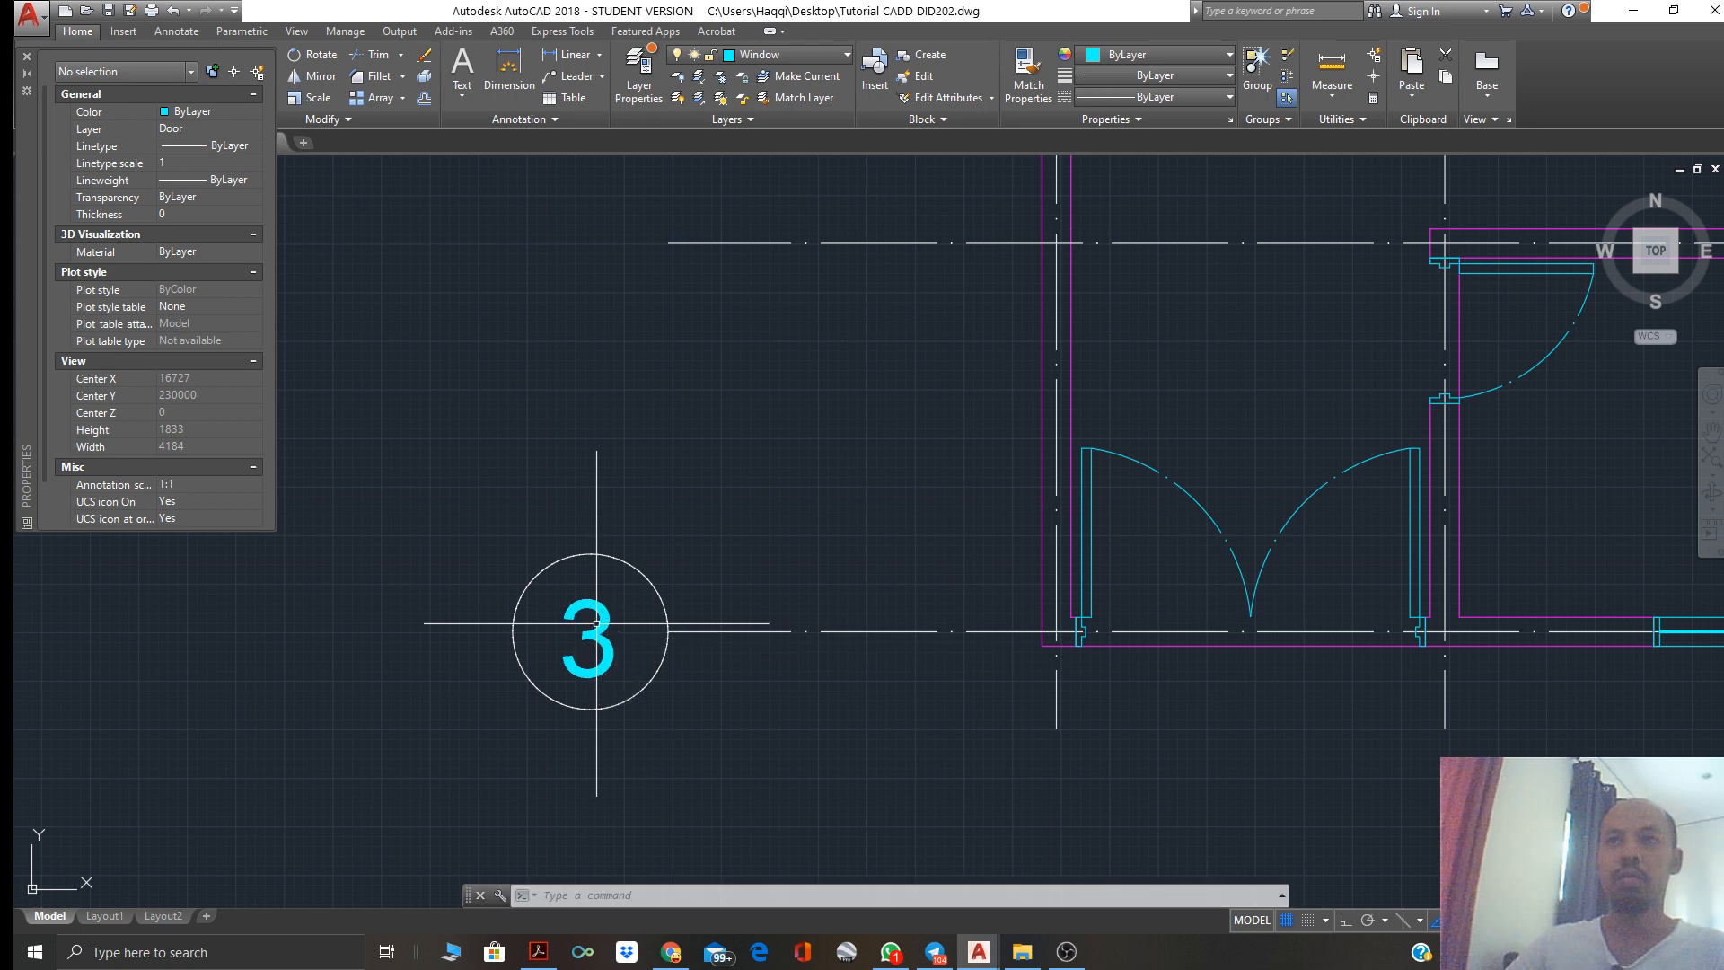
# Close the object properties and assign the label 3 to the Text n Specs layer
pyautogui.click(27, 57)
pyautogui.click(599, 609)
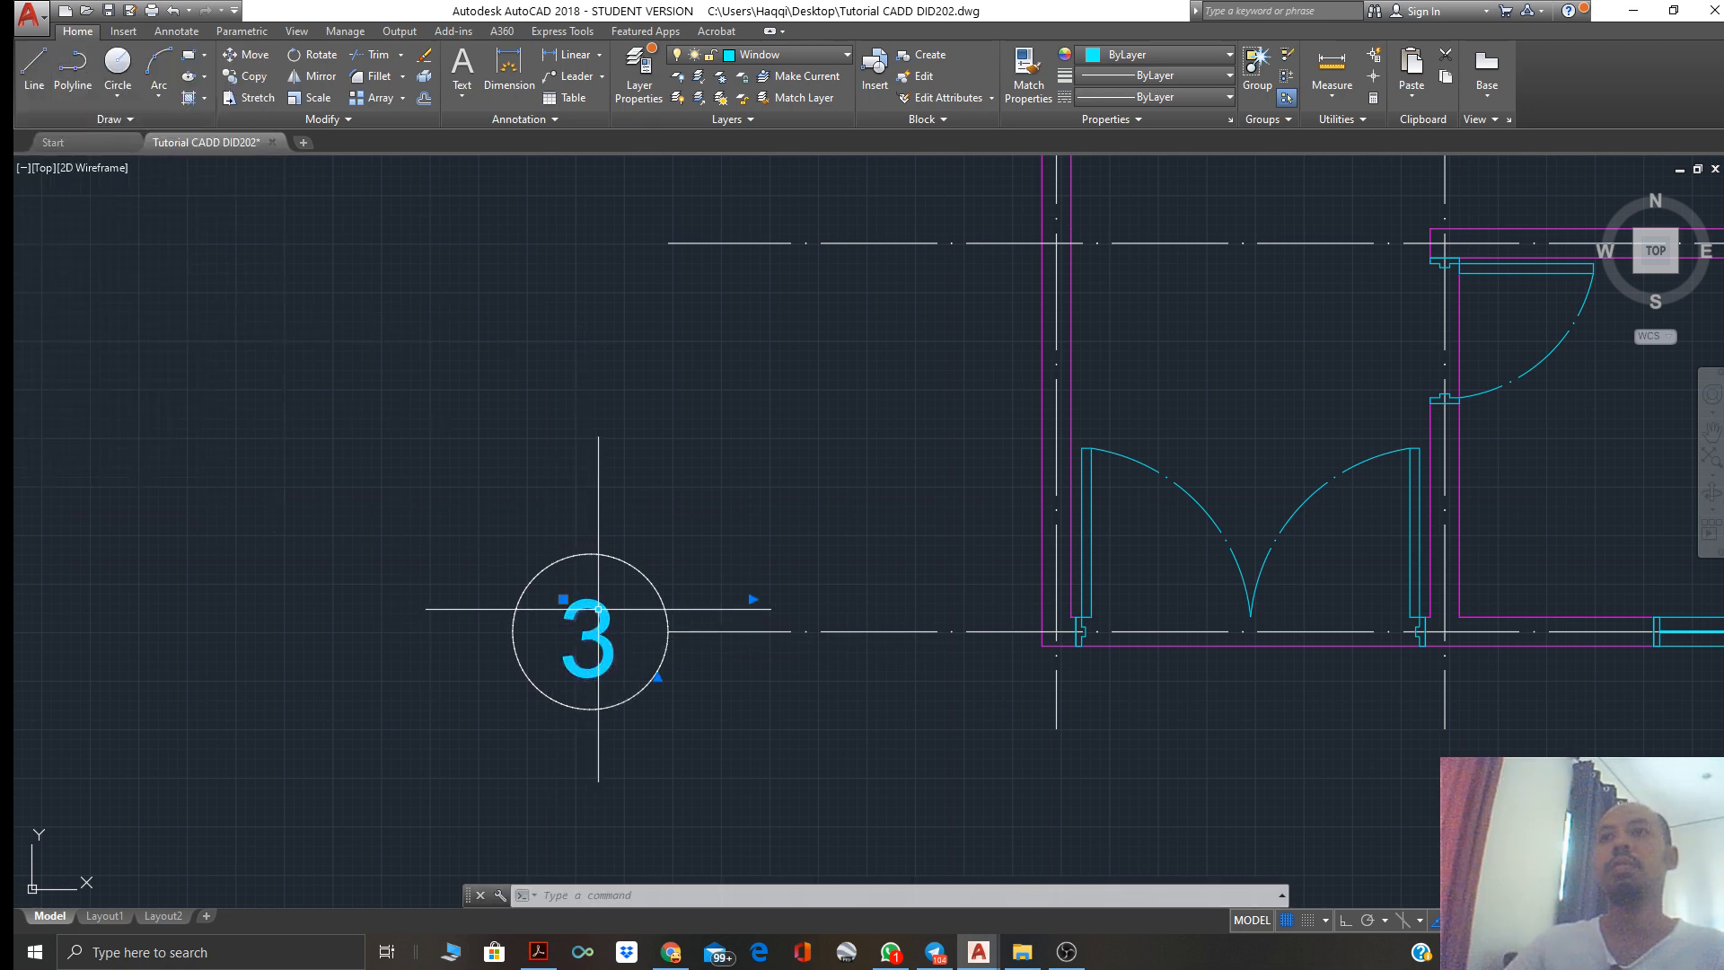
pyautogui.click(807, 57)
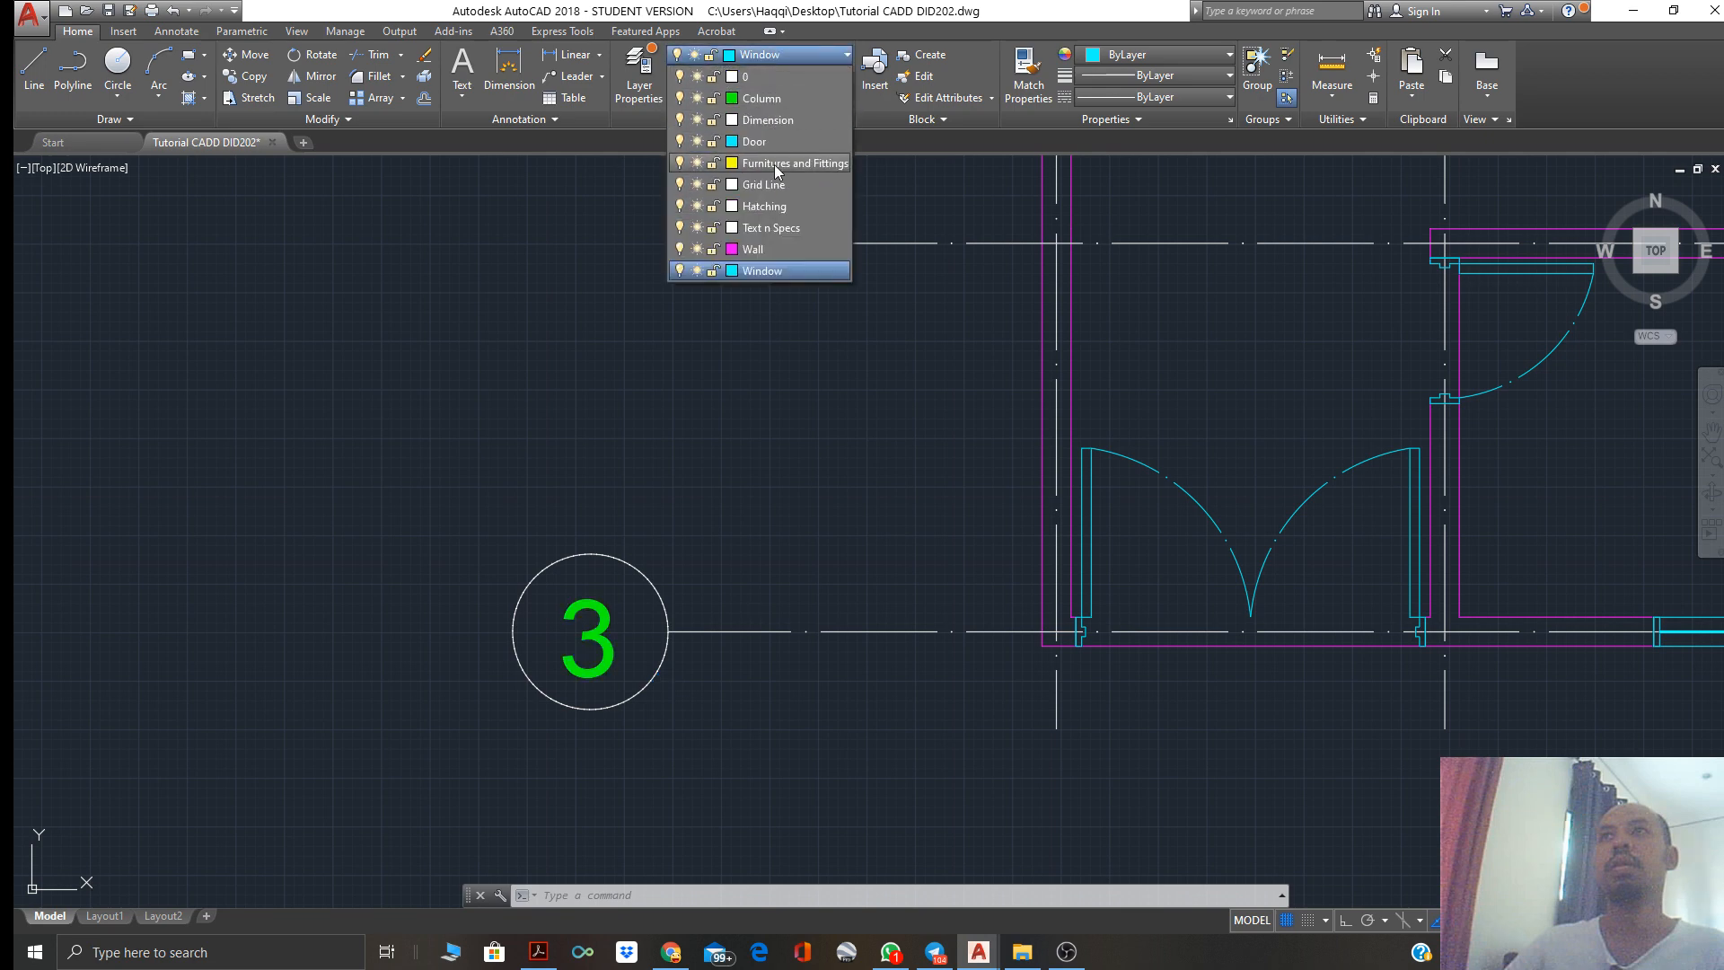
pyautogui.click(773, 227)
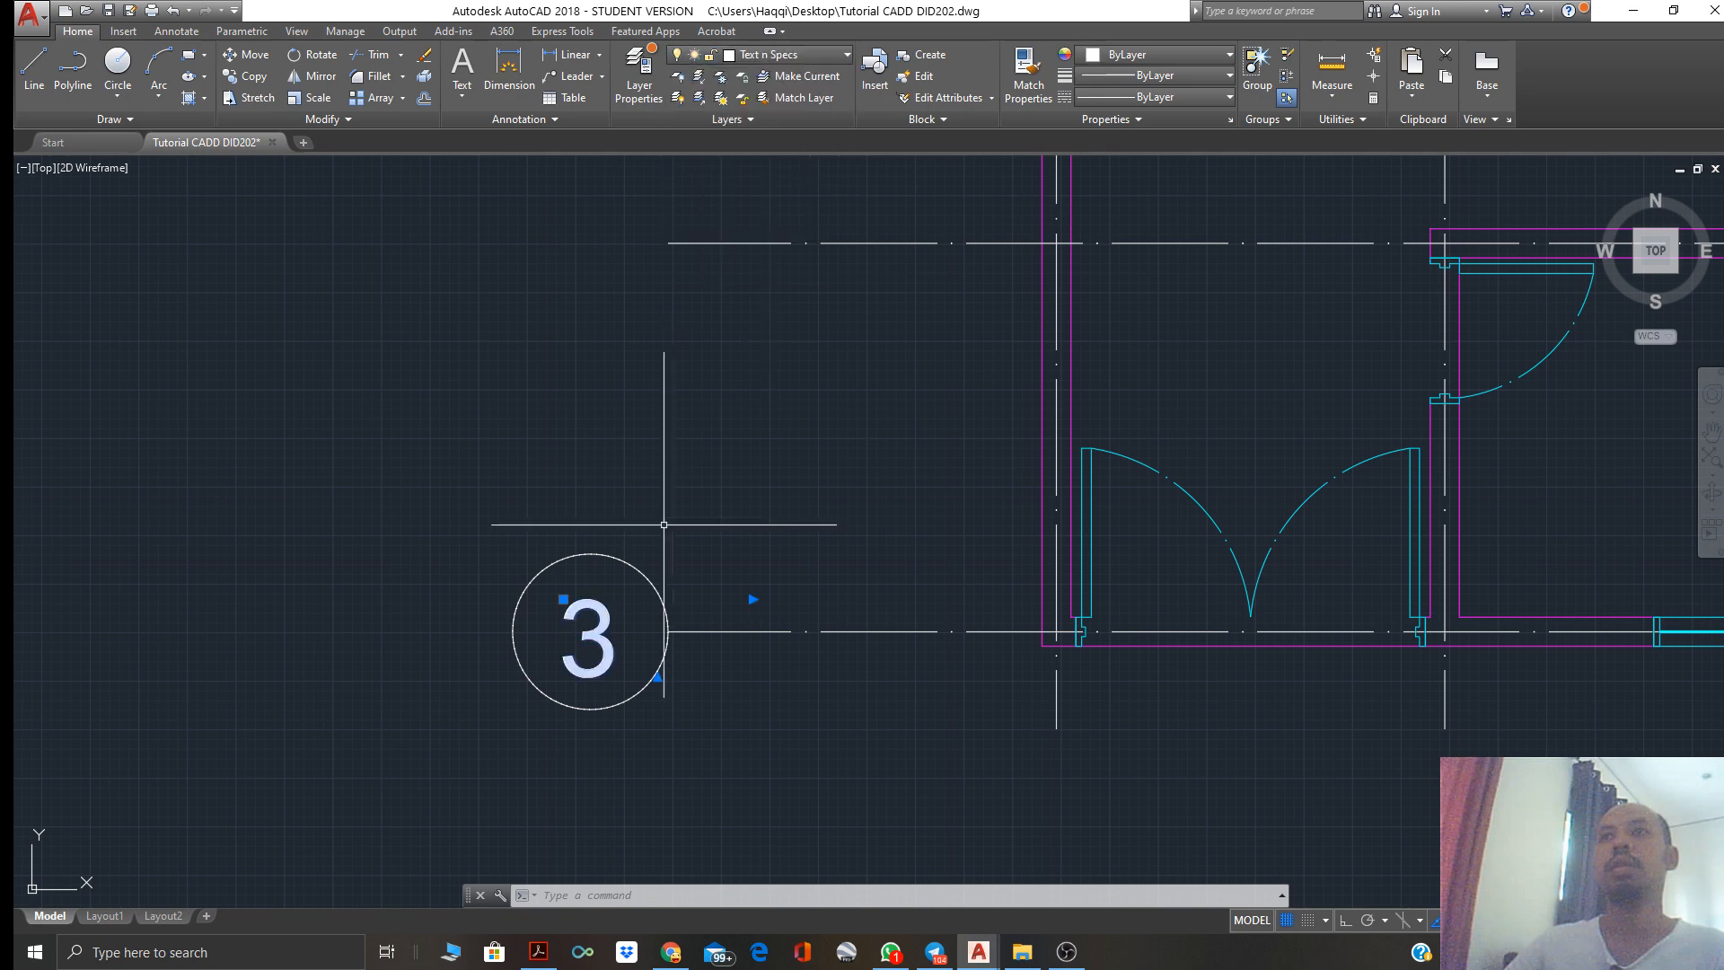
pyautogui.press('Escape')
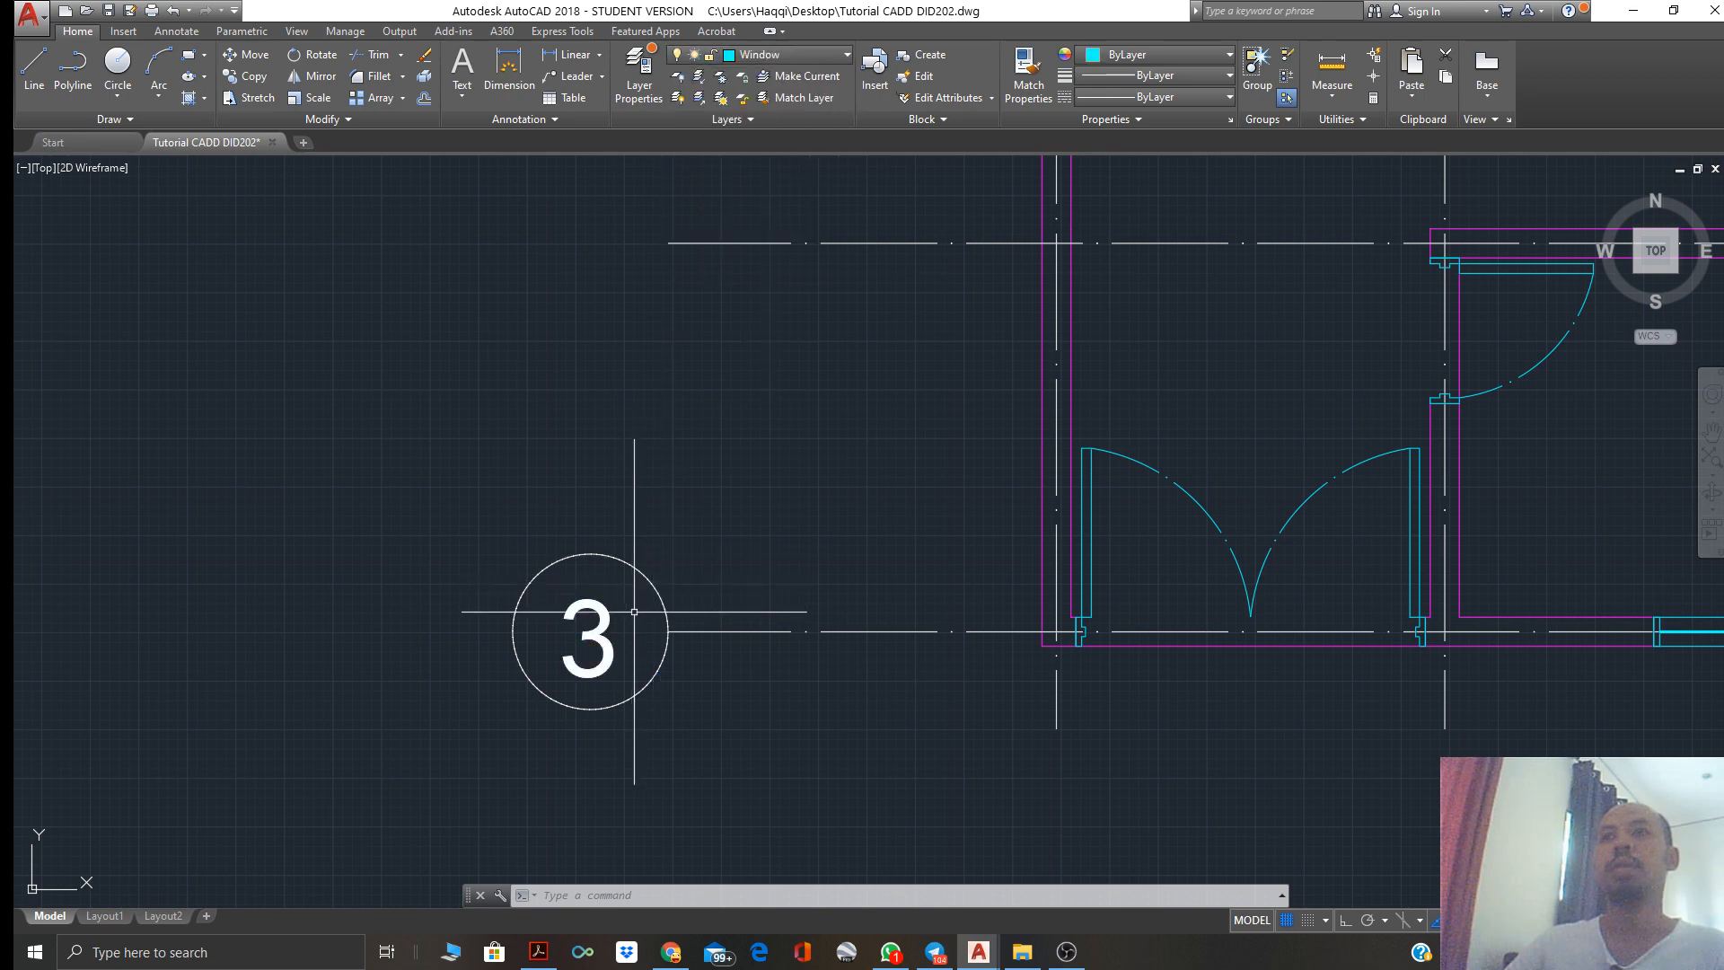
# Nudge the label 3 slightly upward inside the circle with the Move command
pyautogui.click(603, 646)
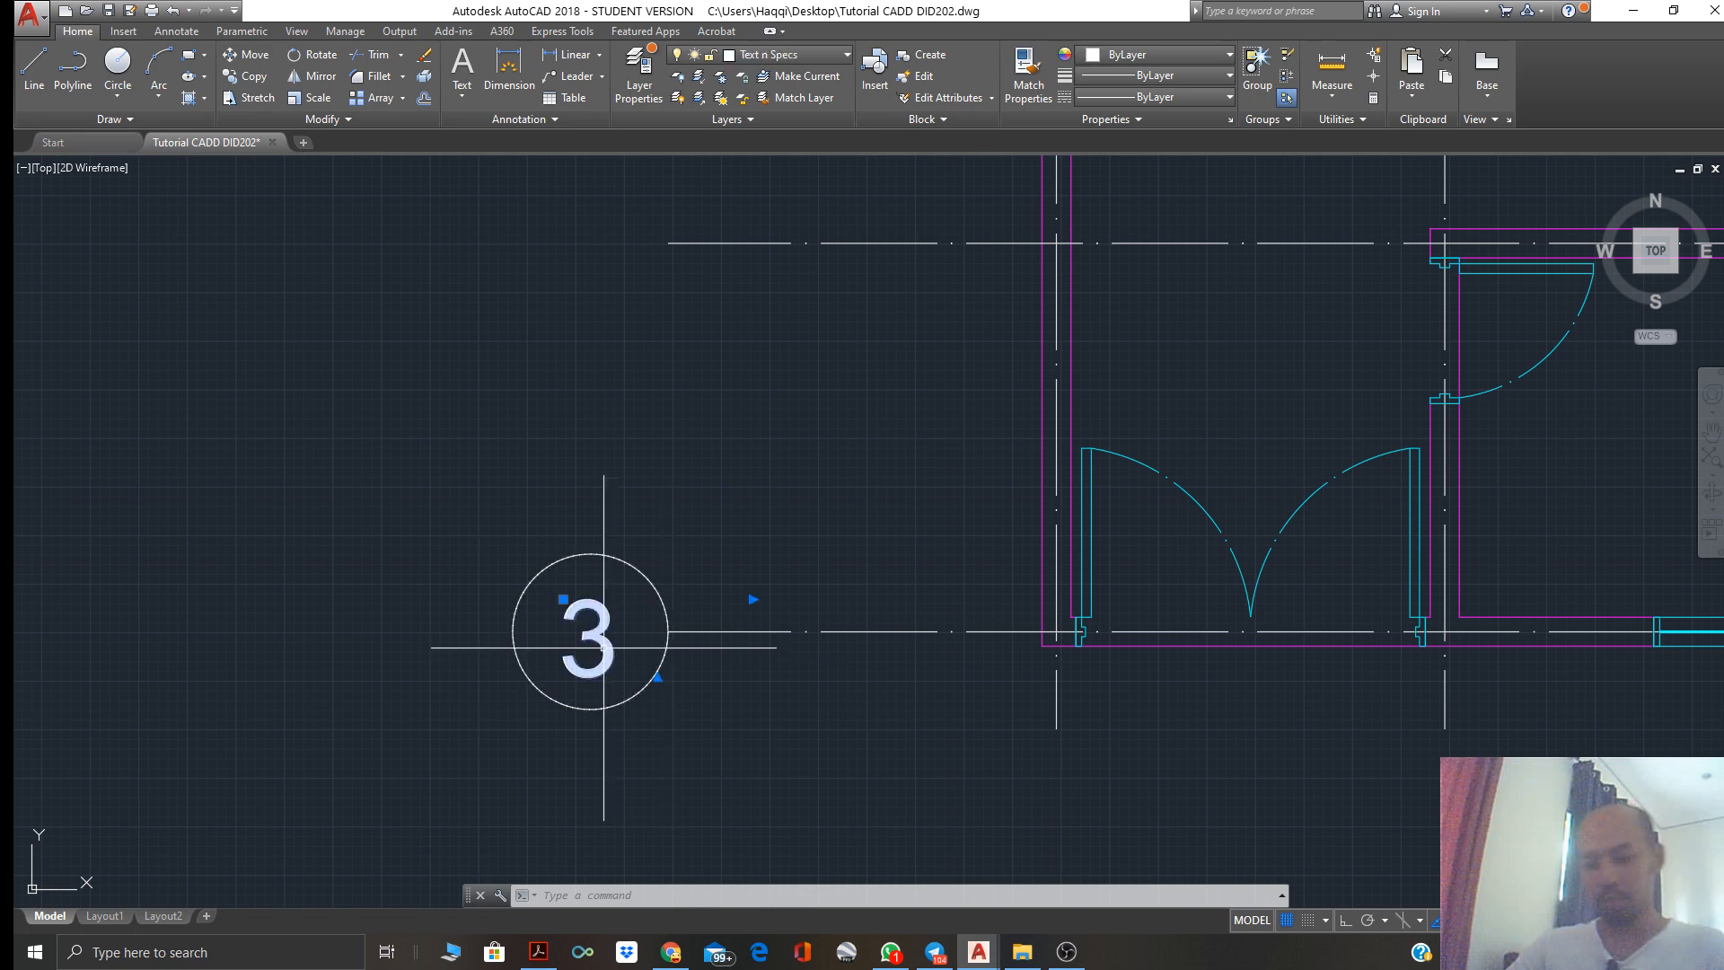
pyautogui.write('m')
pyautogui.press('Return')
pyautogui.click(604, 647)
pyautogui.click(602, 639)
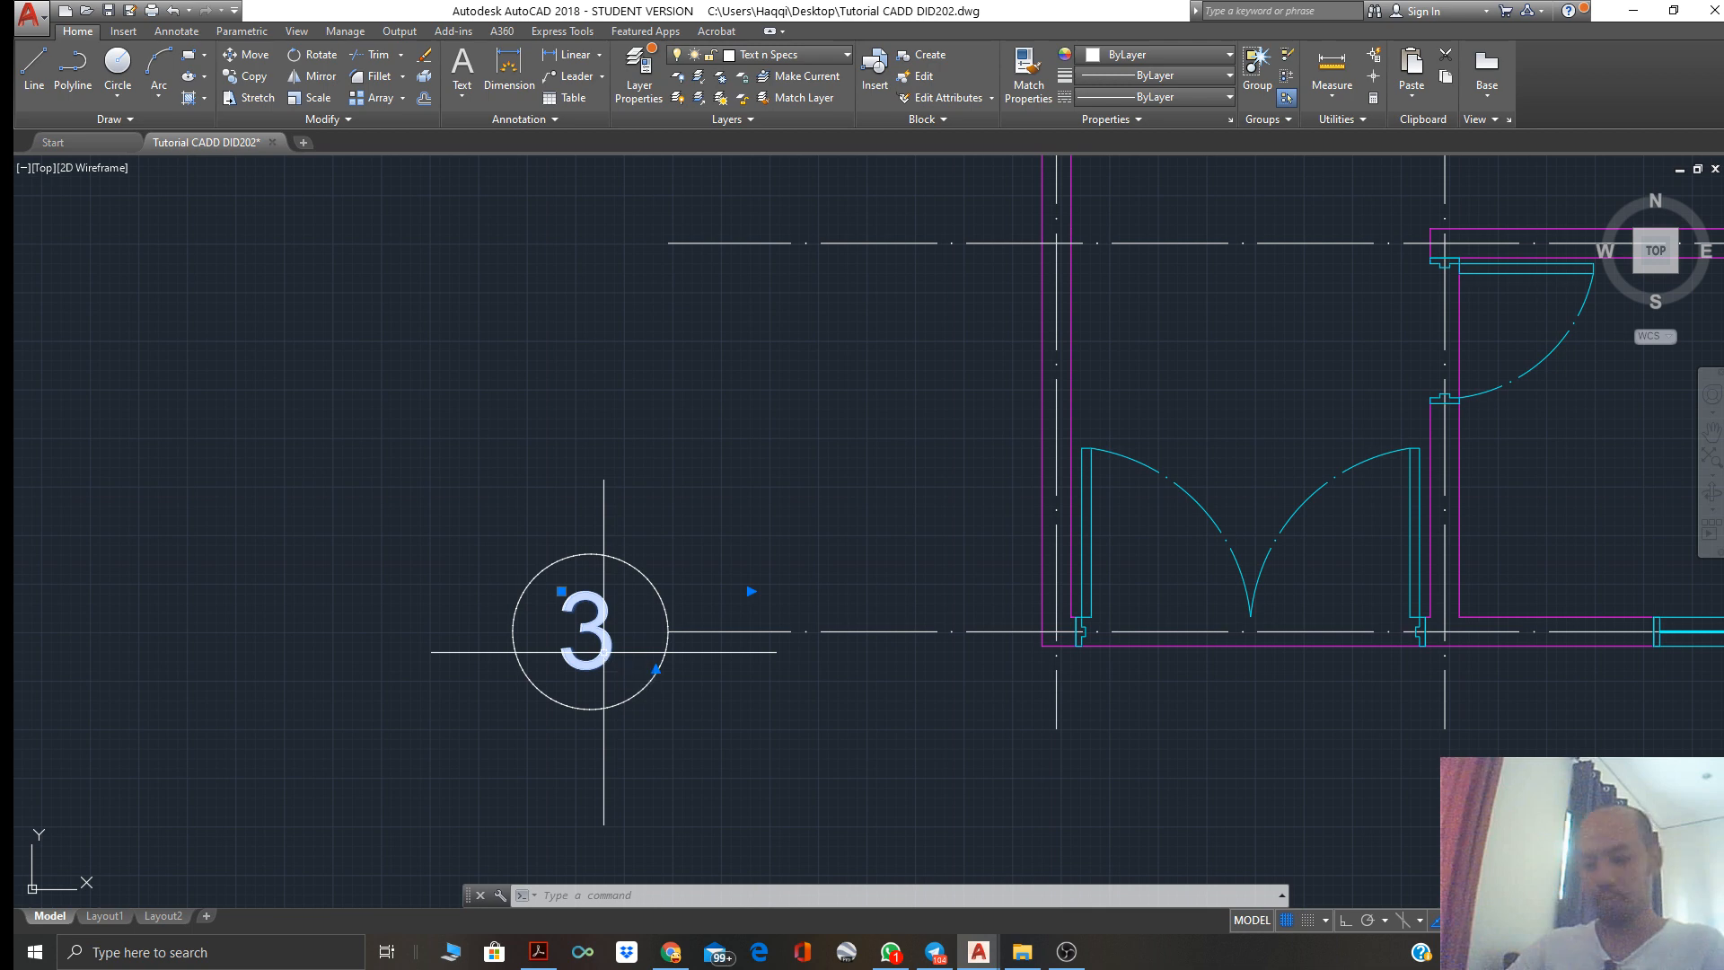
# Move the label 3 slightly right and down so it is centred in the grid circle
pyautogui.write('m')
pyautogui.press('Return')
pyautogui.click(597, 626)
pyautogui.click(600, 631)
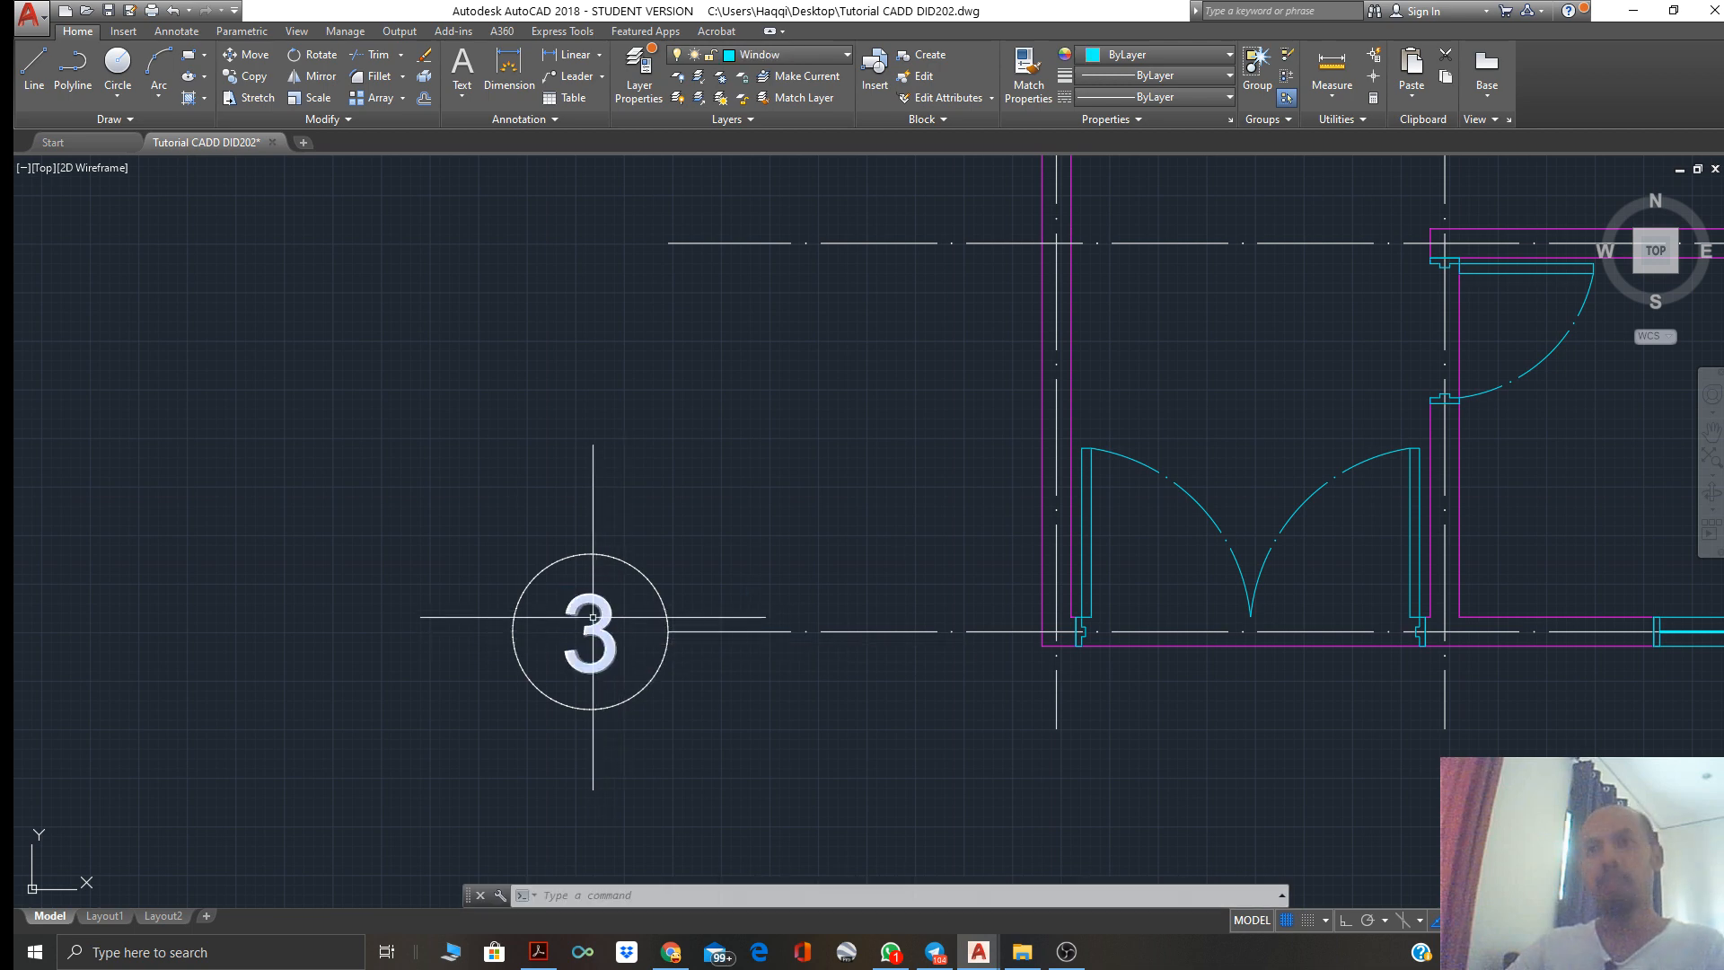
# Copy the circled 3 from the lowest horizontal grid line to the left end of the middle horizontal grid line
pyautogui.scroll(-8, 593, 617)
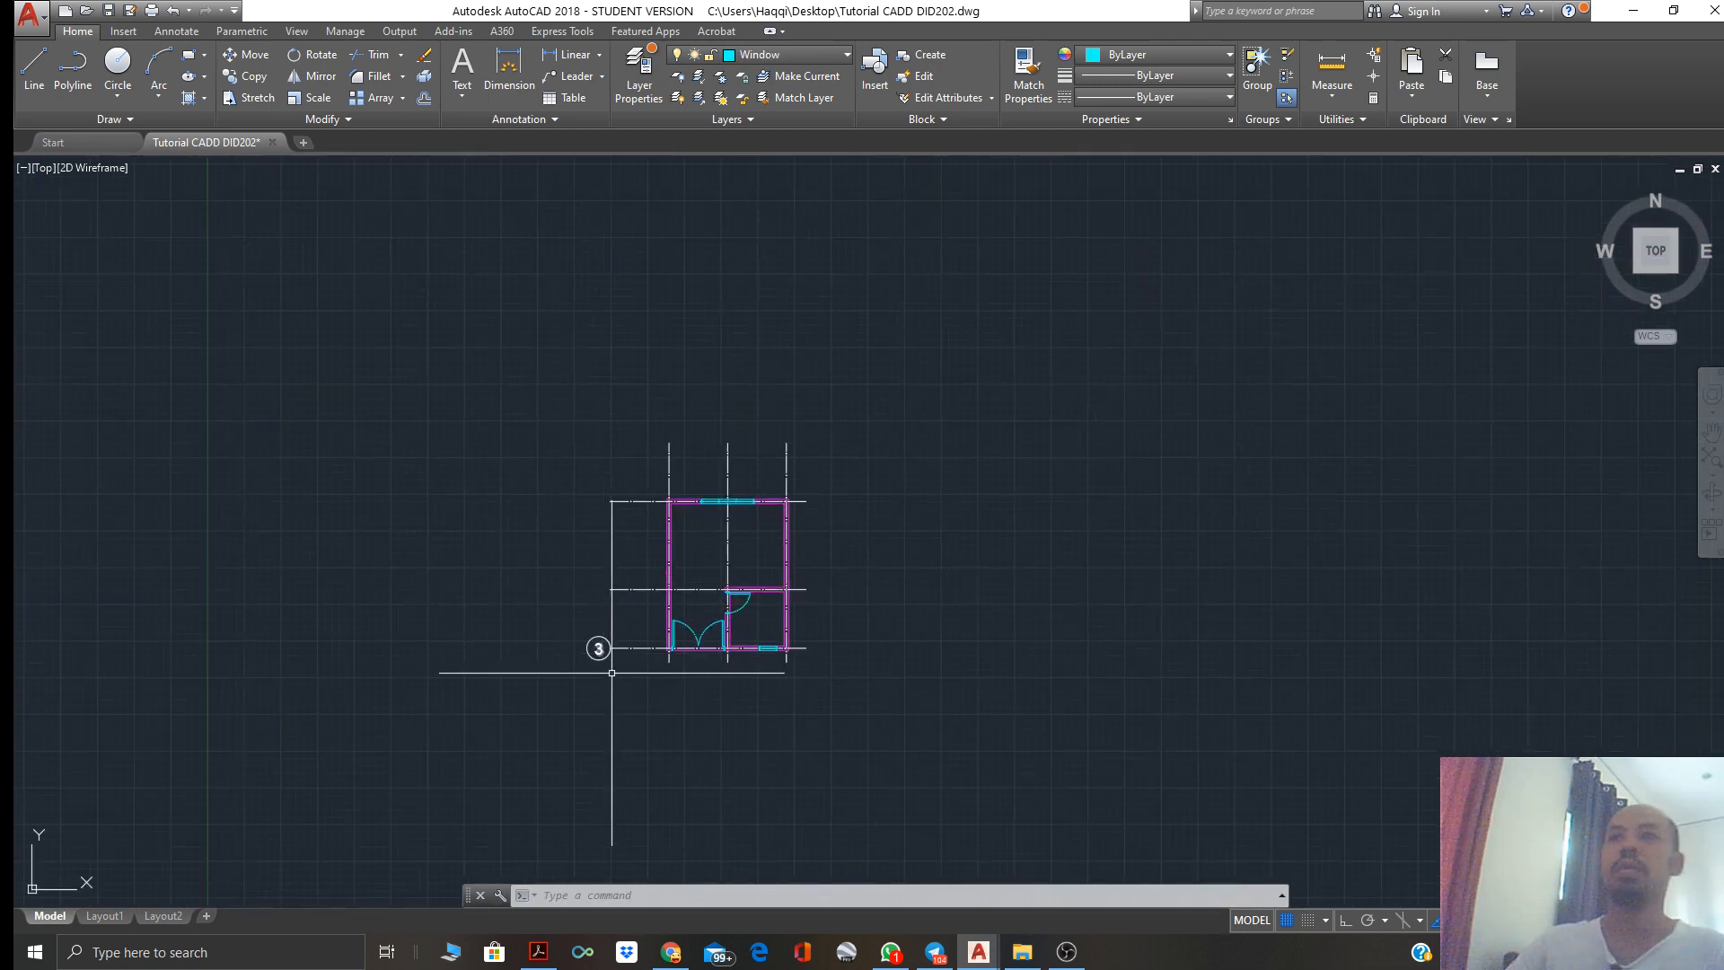
pyautogui.scroll(4, 611, 672)
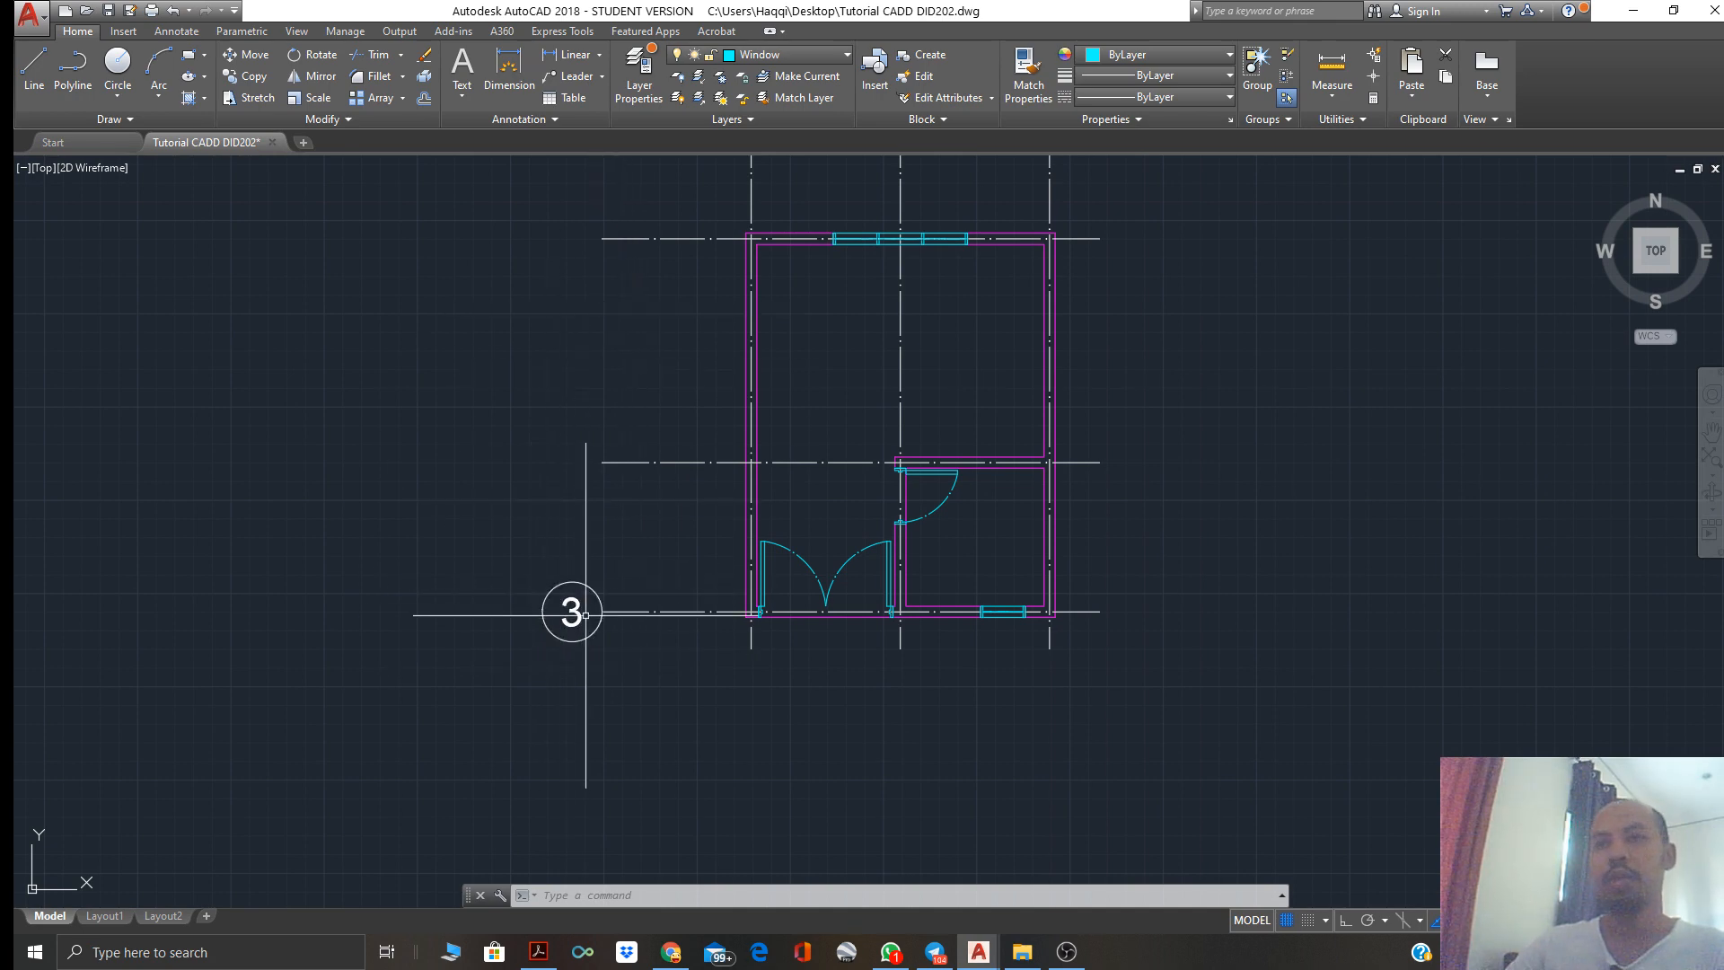
pyautogui.scroll(2, 626, 342)
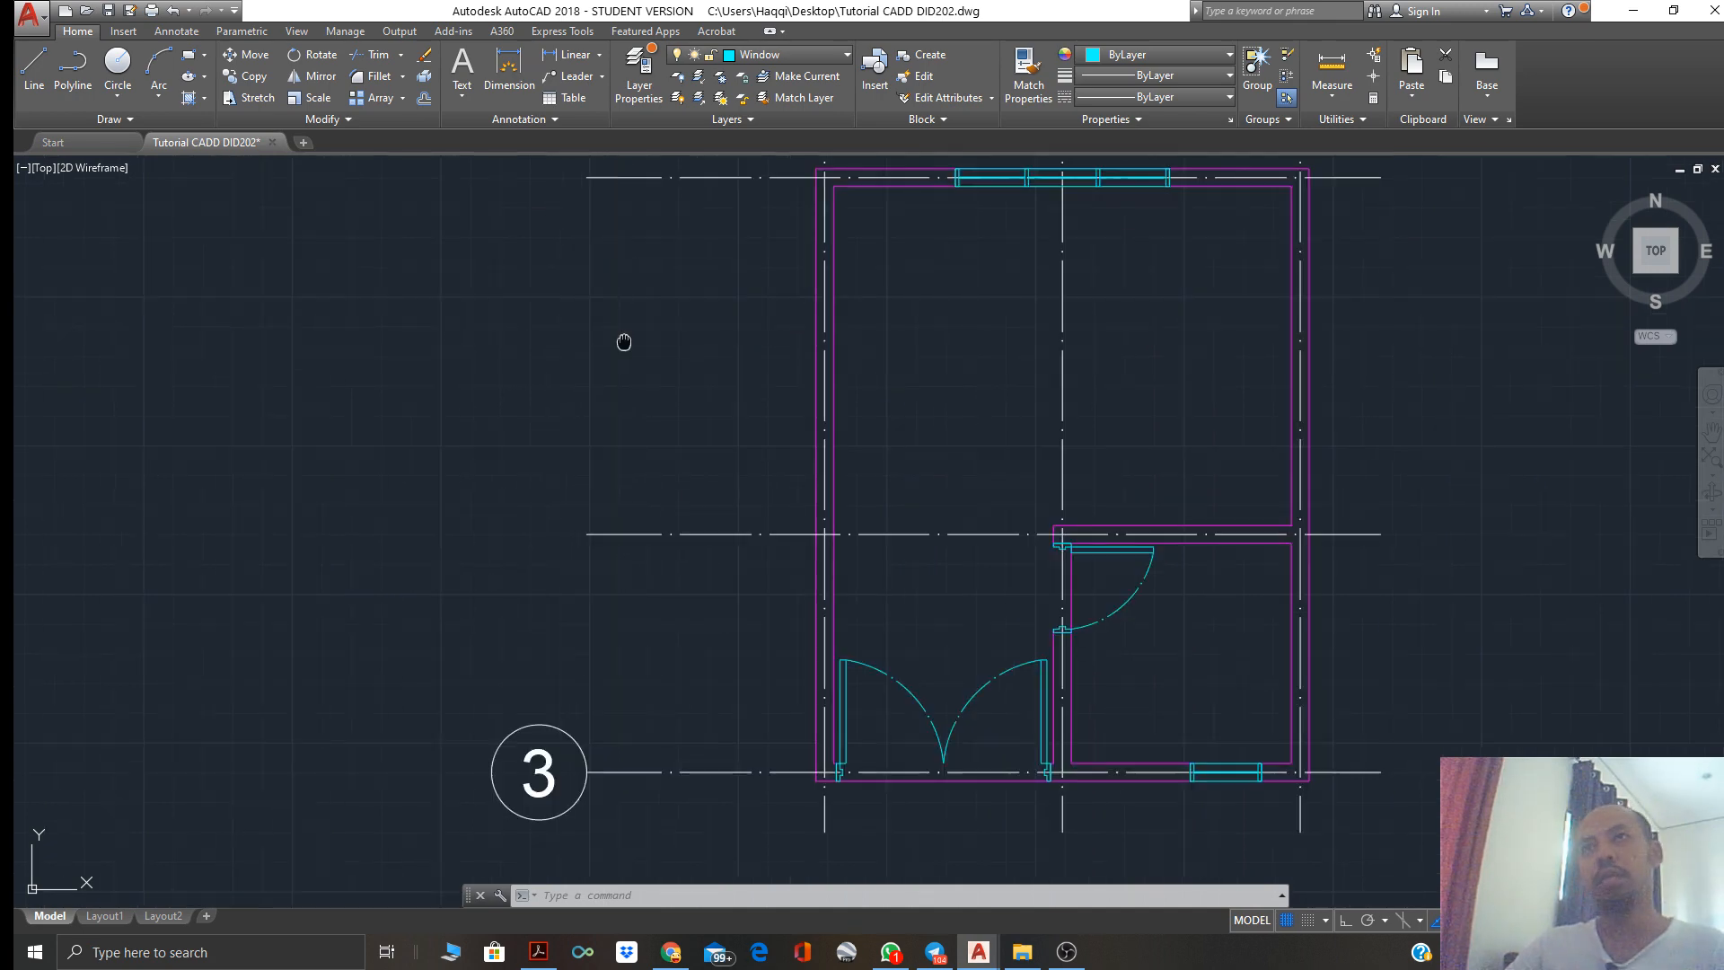
pyautogui.moveTo(624, 342); pyautogui.dragTo(570, 511, button='middle')
pyautogui.scroll(-4, 619, 450)
pyautogui.scroll(5, 584, 661)
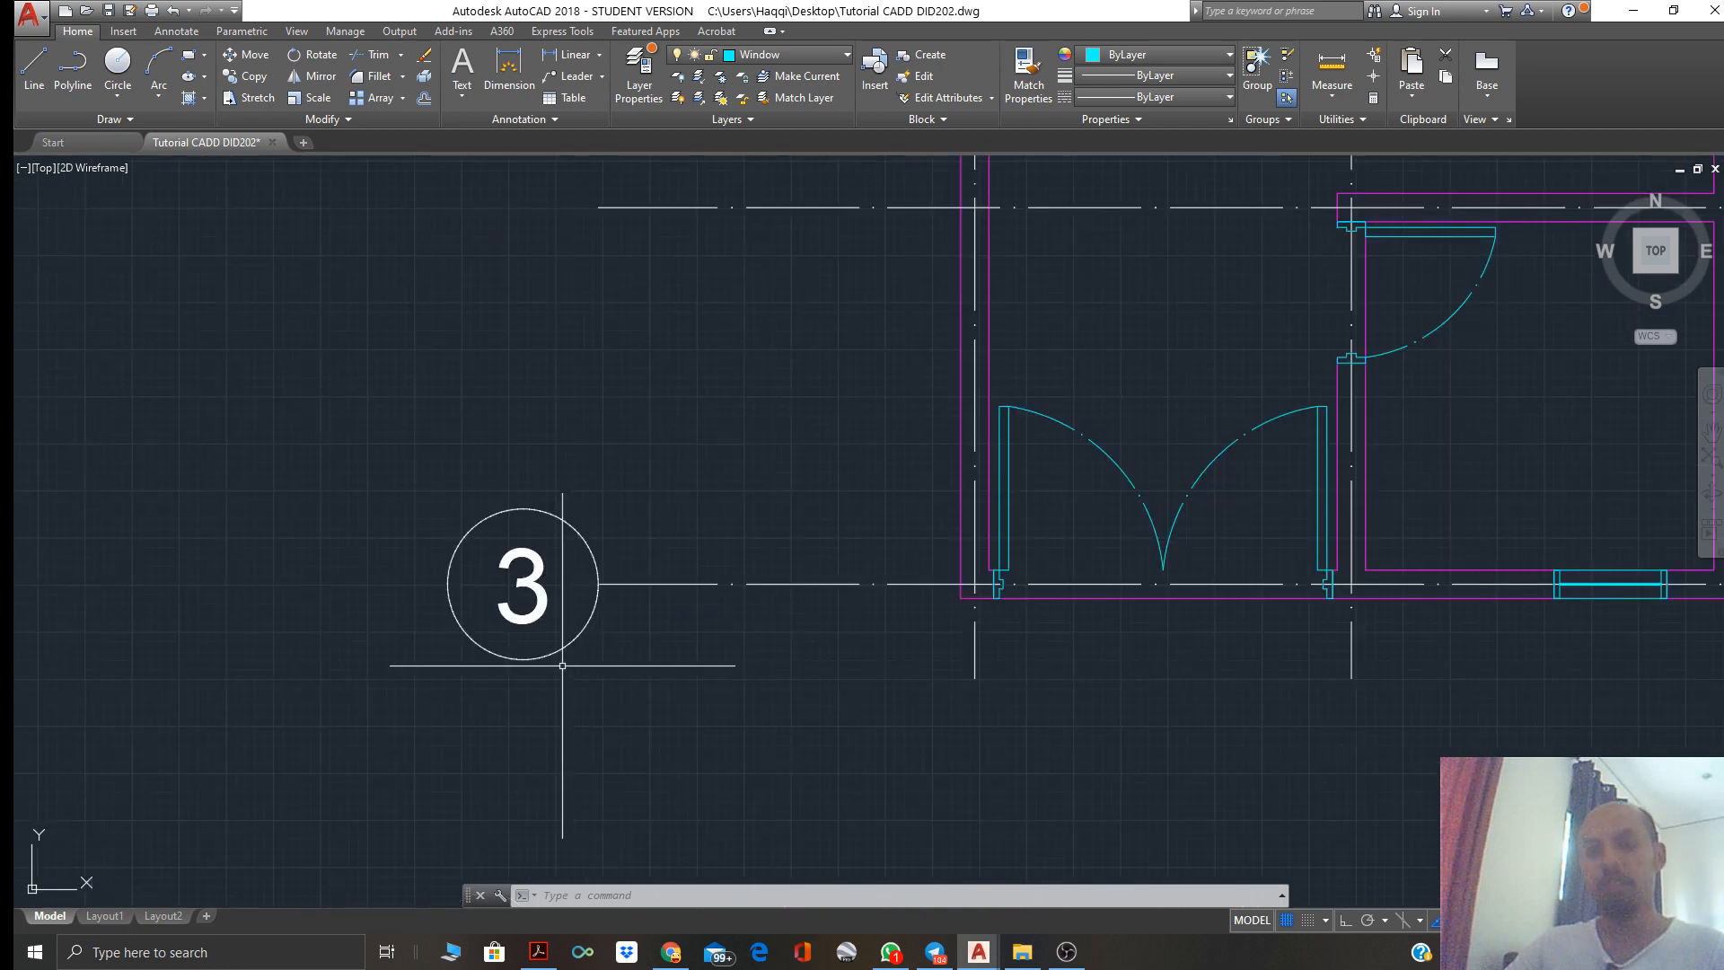
pyautogui.write('o')
pyautogui.press('Return')
pyautogui.click(413, 474)
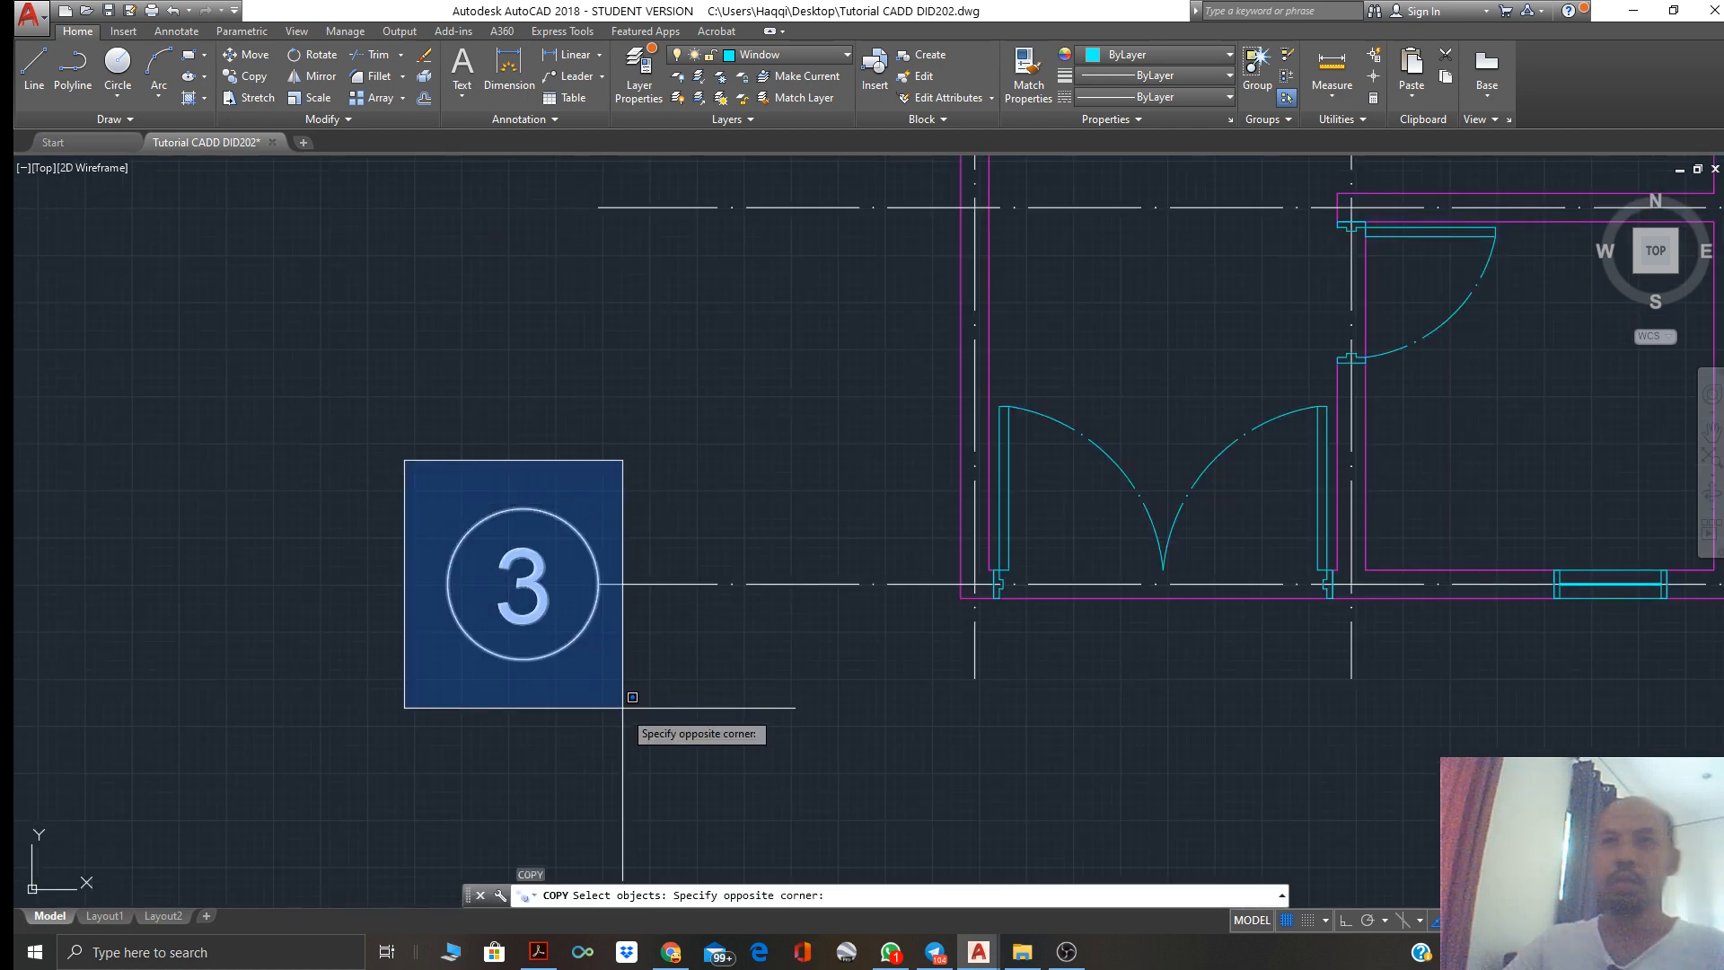
pyautogui.click(624, 700)
pyautogui.press('Return')
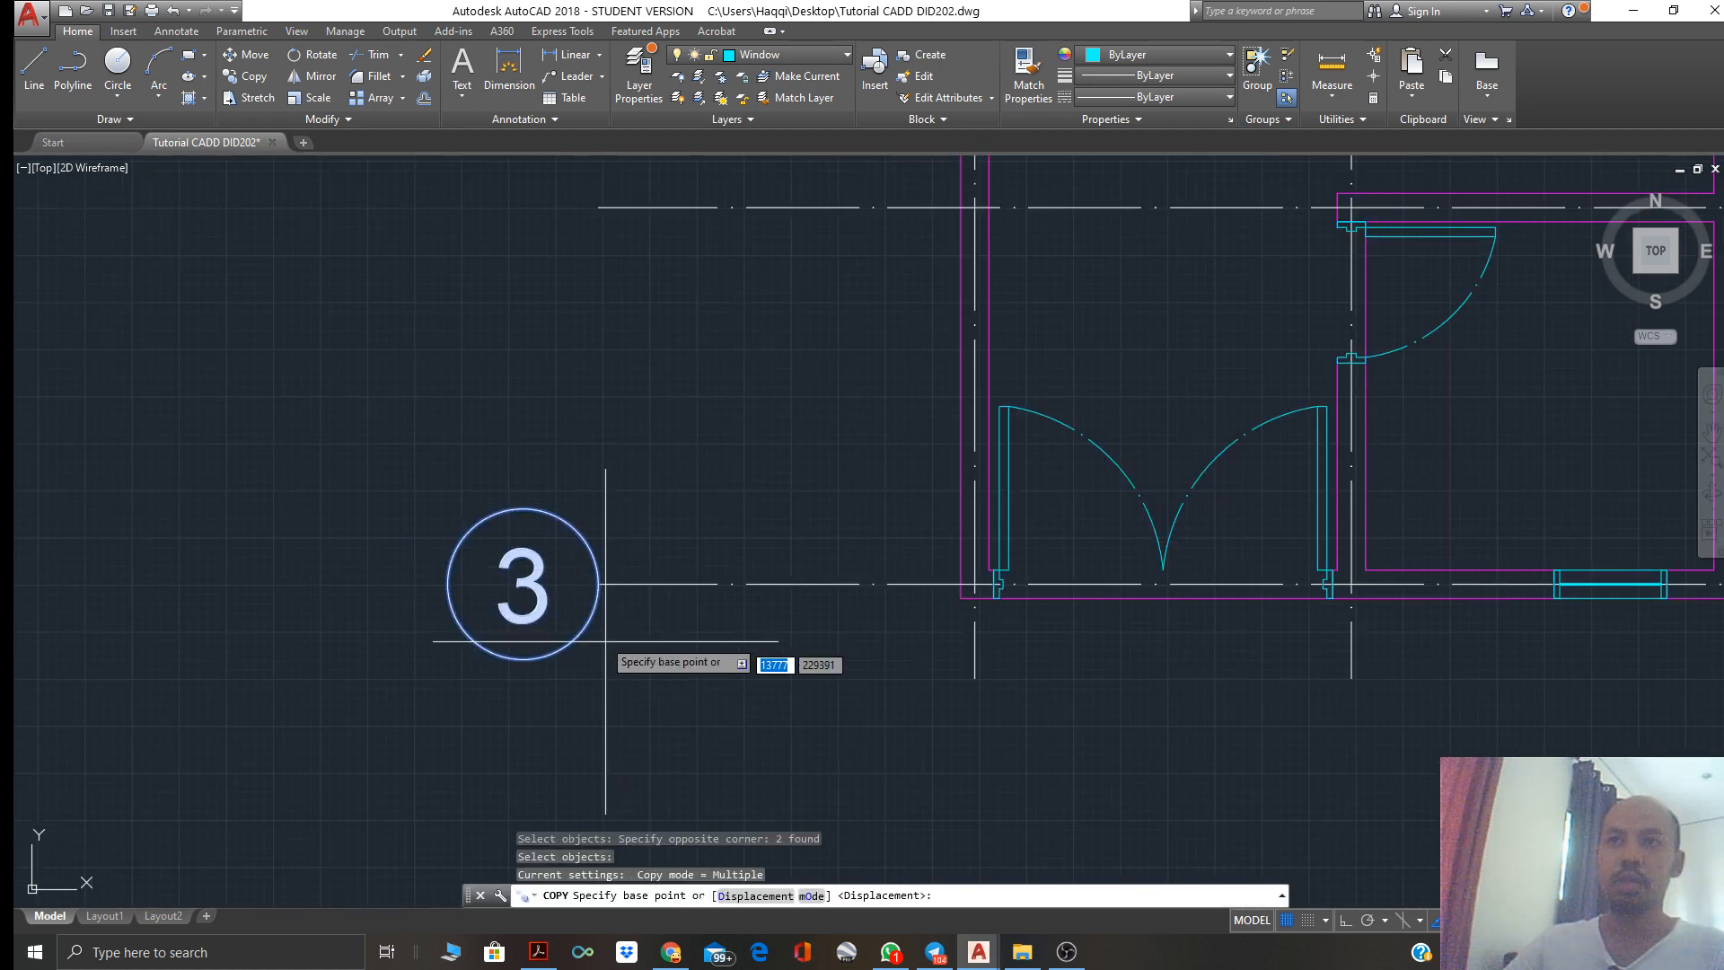
pyautogui.click(598, 584)
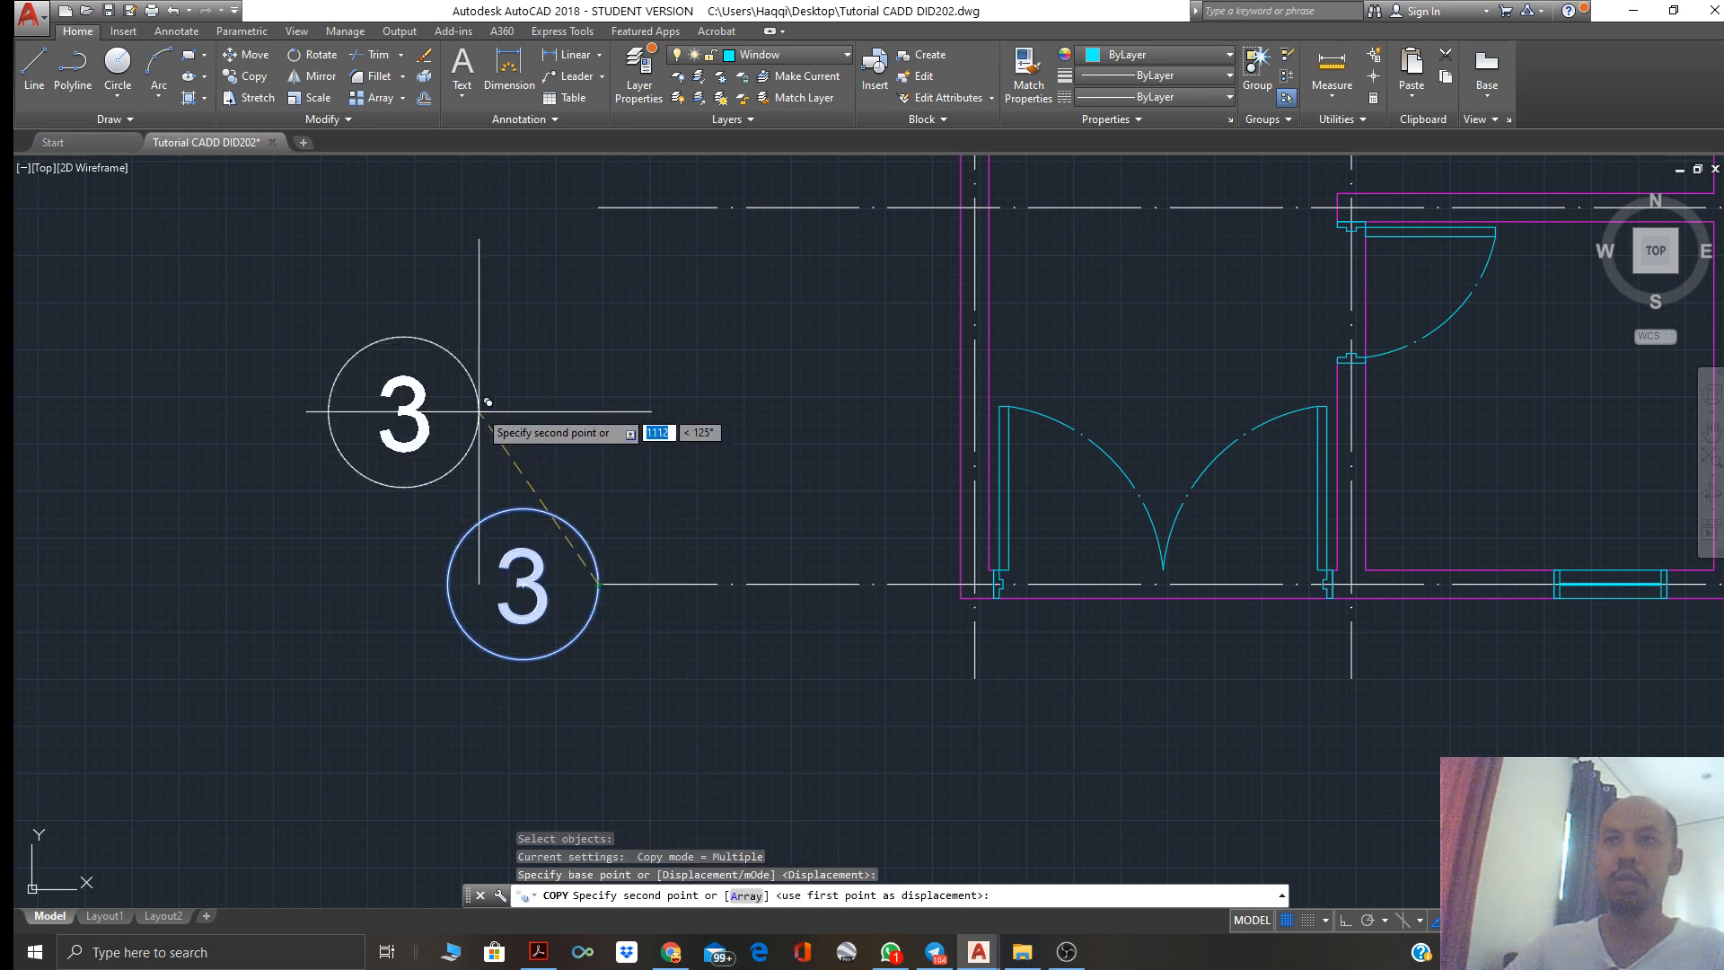
pyautogui.click(598, 207)
# Place more copies of the circled 3 at the upper horizontal grid line's left end and the leftmost vertical grid line's top end
pyautogui.moveTo(696, 329); pyautogui.dragTo(655, 839, button='middle')
pyautogui.scroll(-3, 577, 339)
pyautogui.moveTo(593, 335); pyautogui.dragTo(585, 458, button='middle')
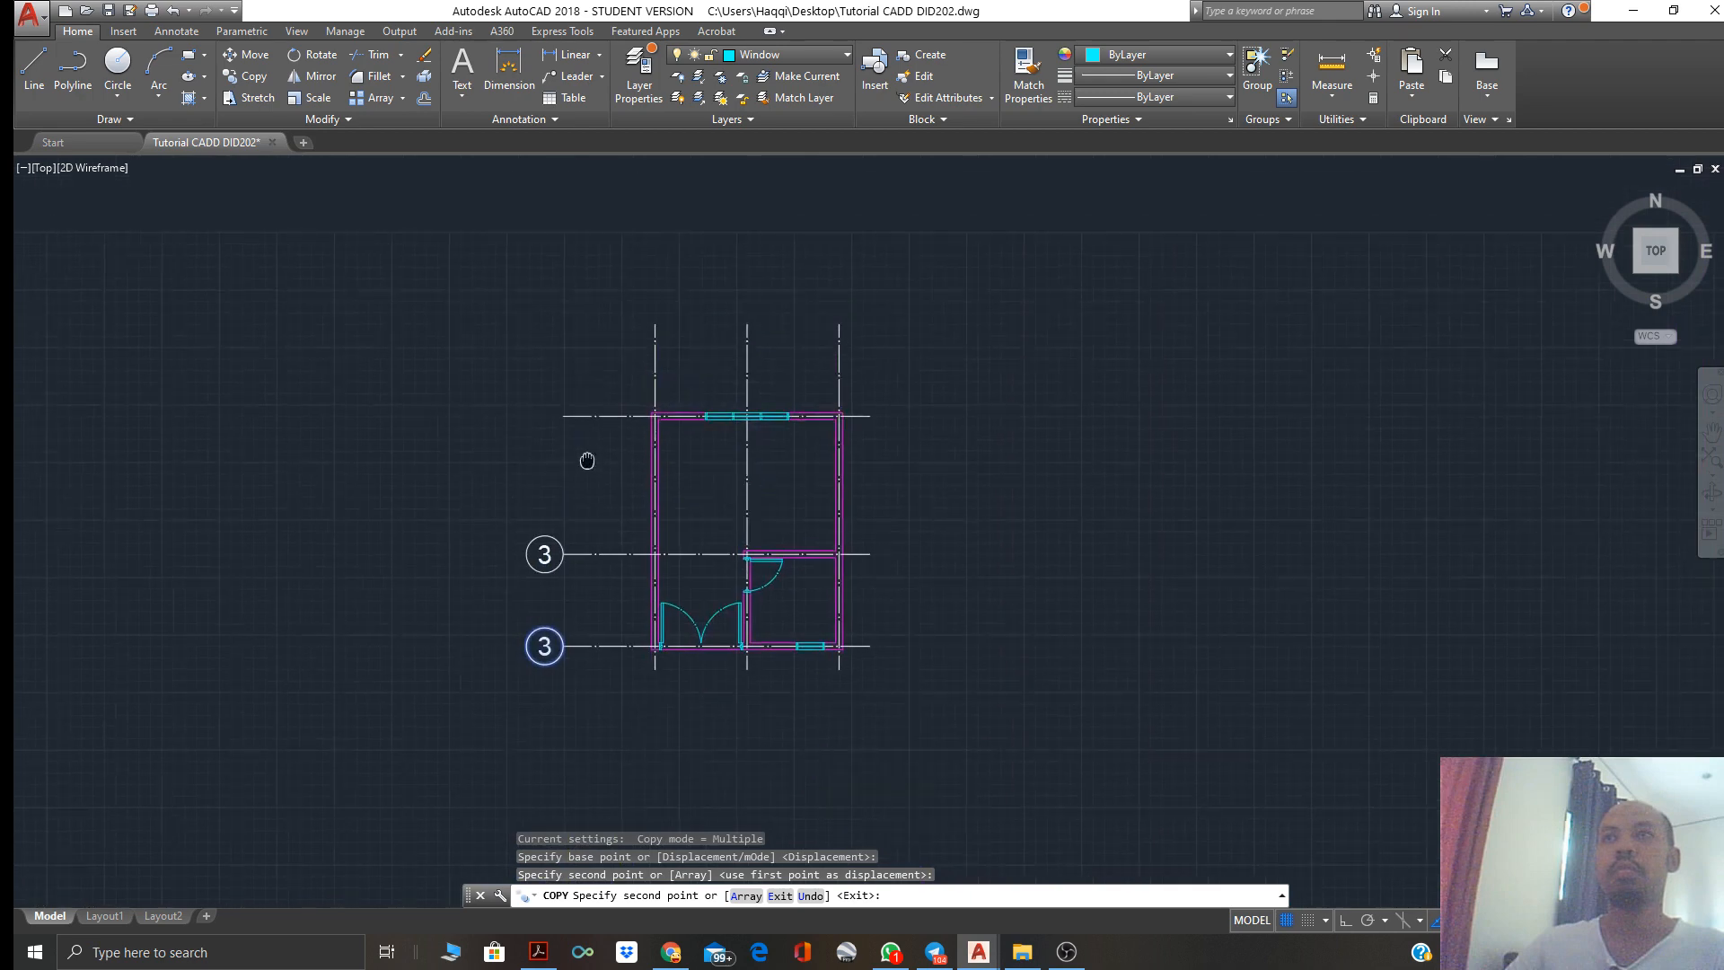
pyautogui.click(564, 416)
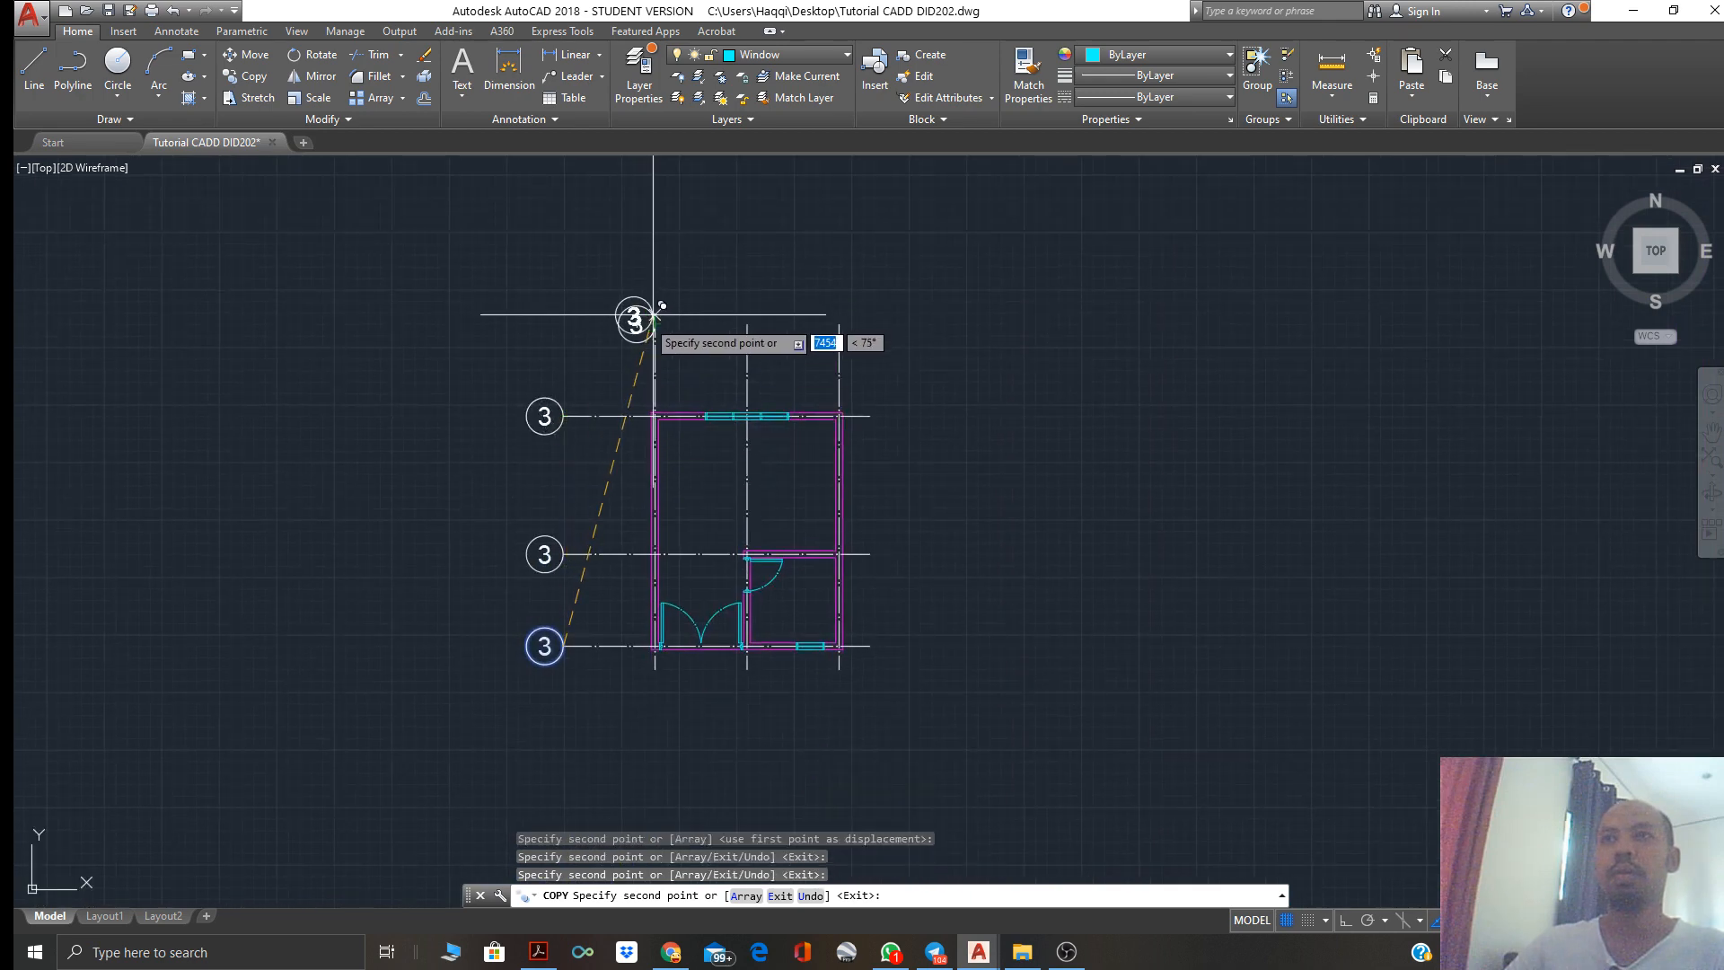
pyautogui.click(663, 312)
pyautogui.press('Escape')
pyautogui.scroll(8, 646, 330)
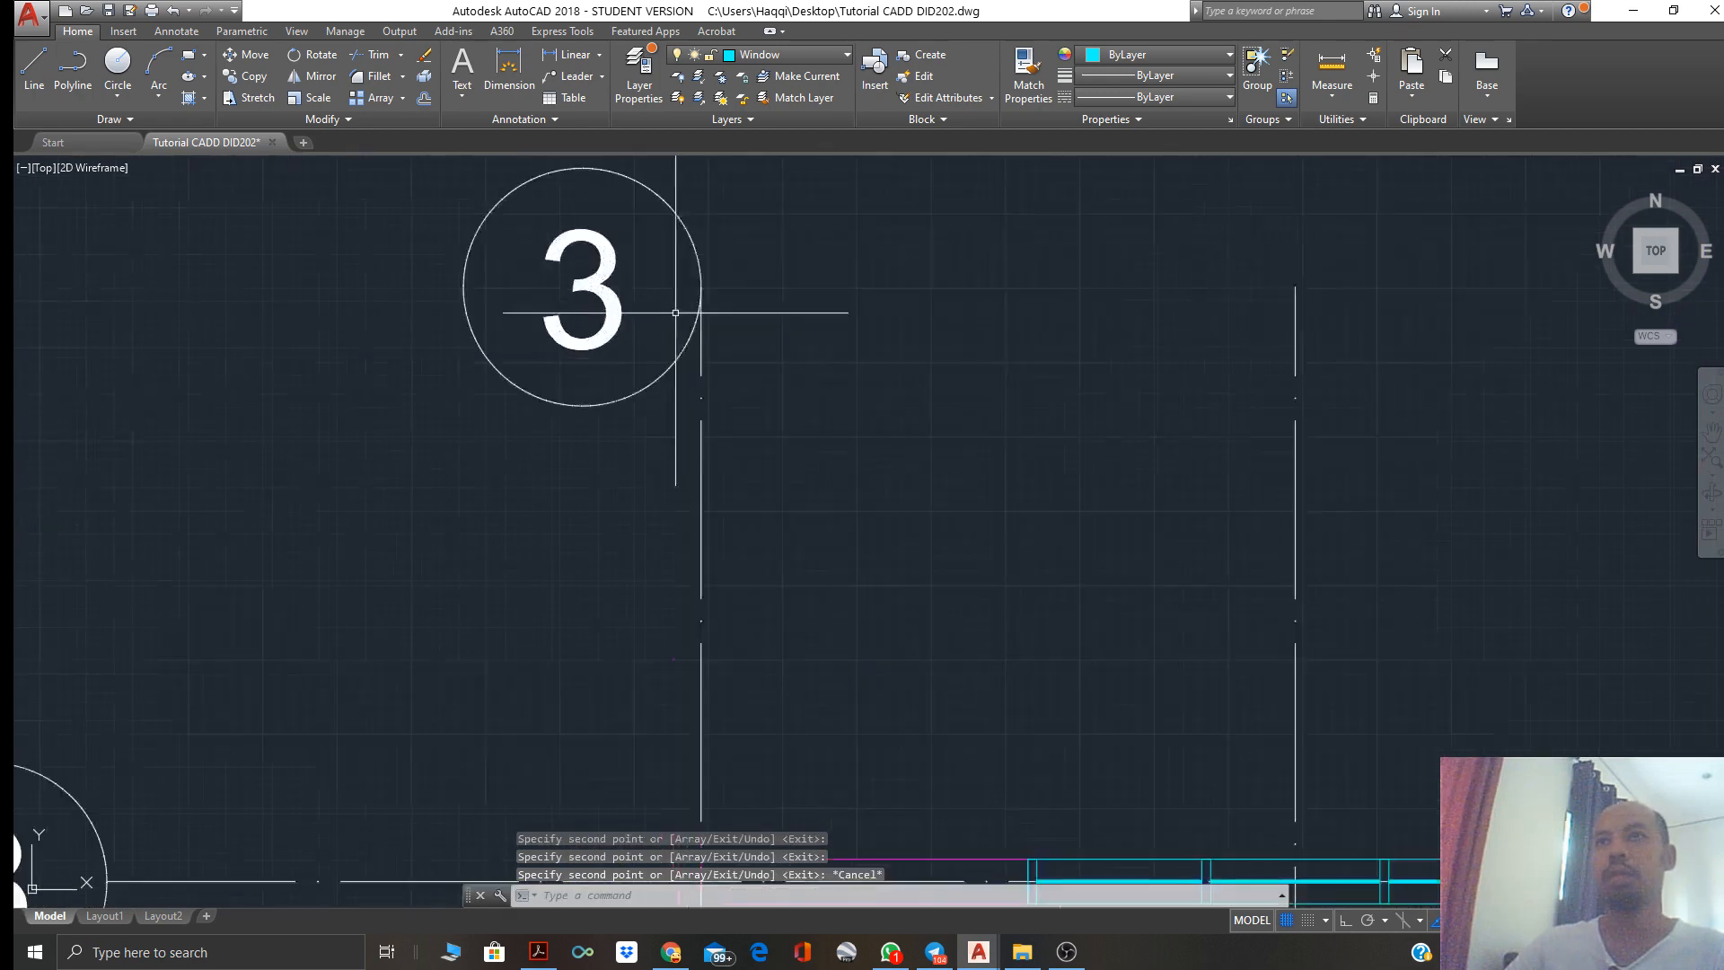
pyautogui.moveTo(676, 311); pyautogui.dragTo(657, 470, button='middle')
pyautogui.click(617, 629)
pyautogui.click(481, 408)
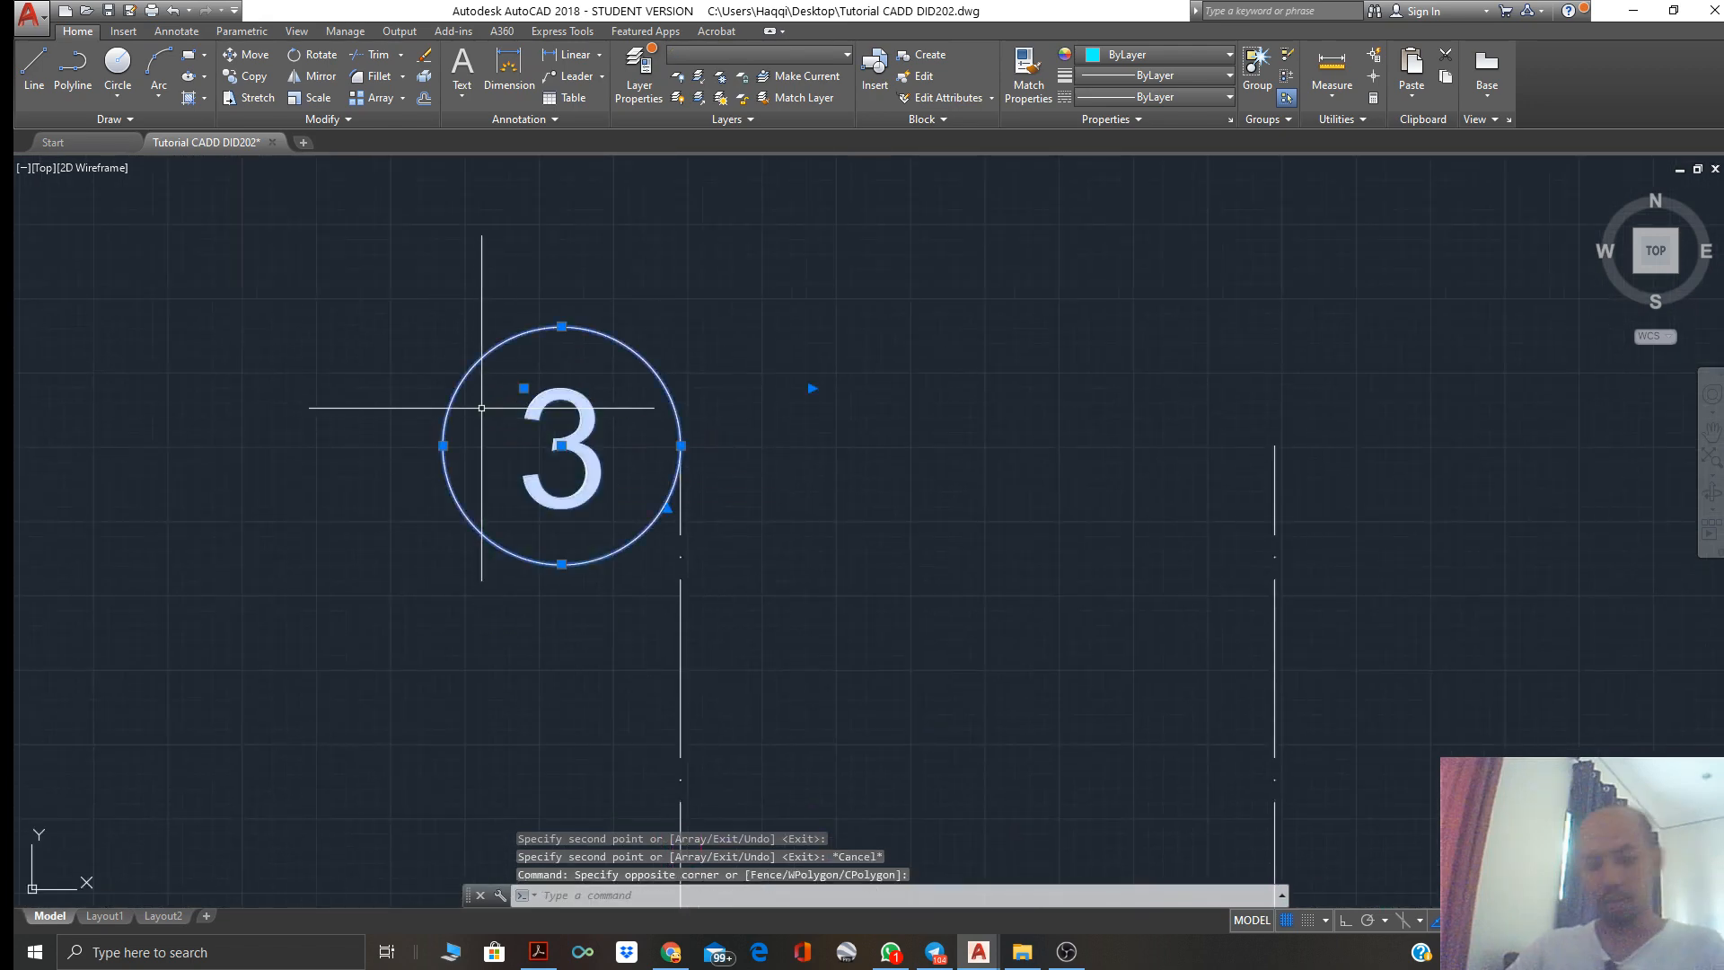
pyautogui.write('M')
pyautogui.press('Return')
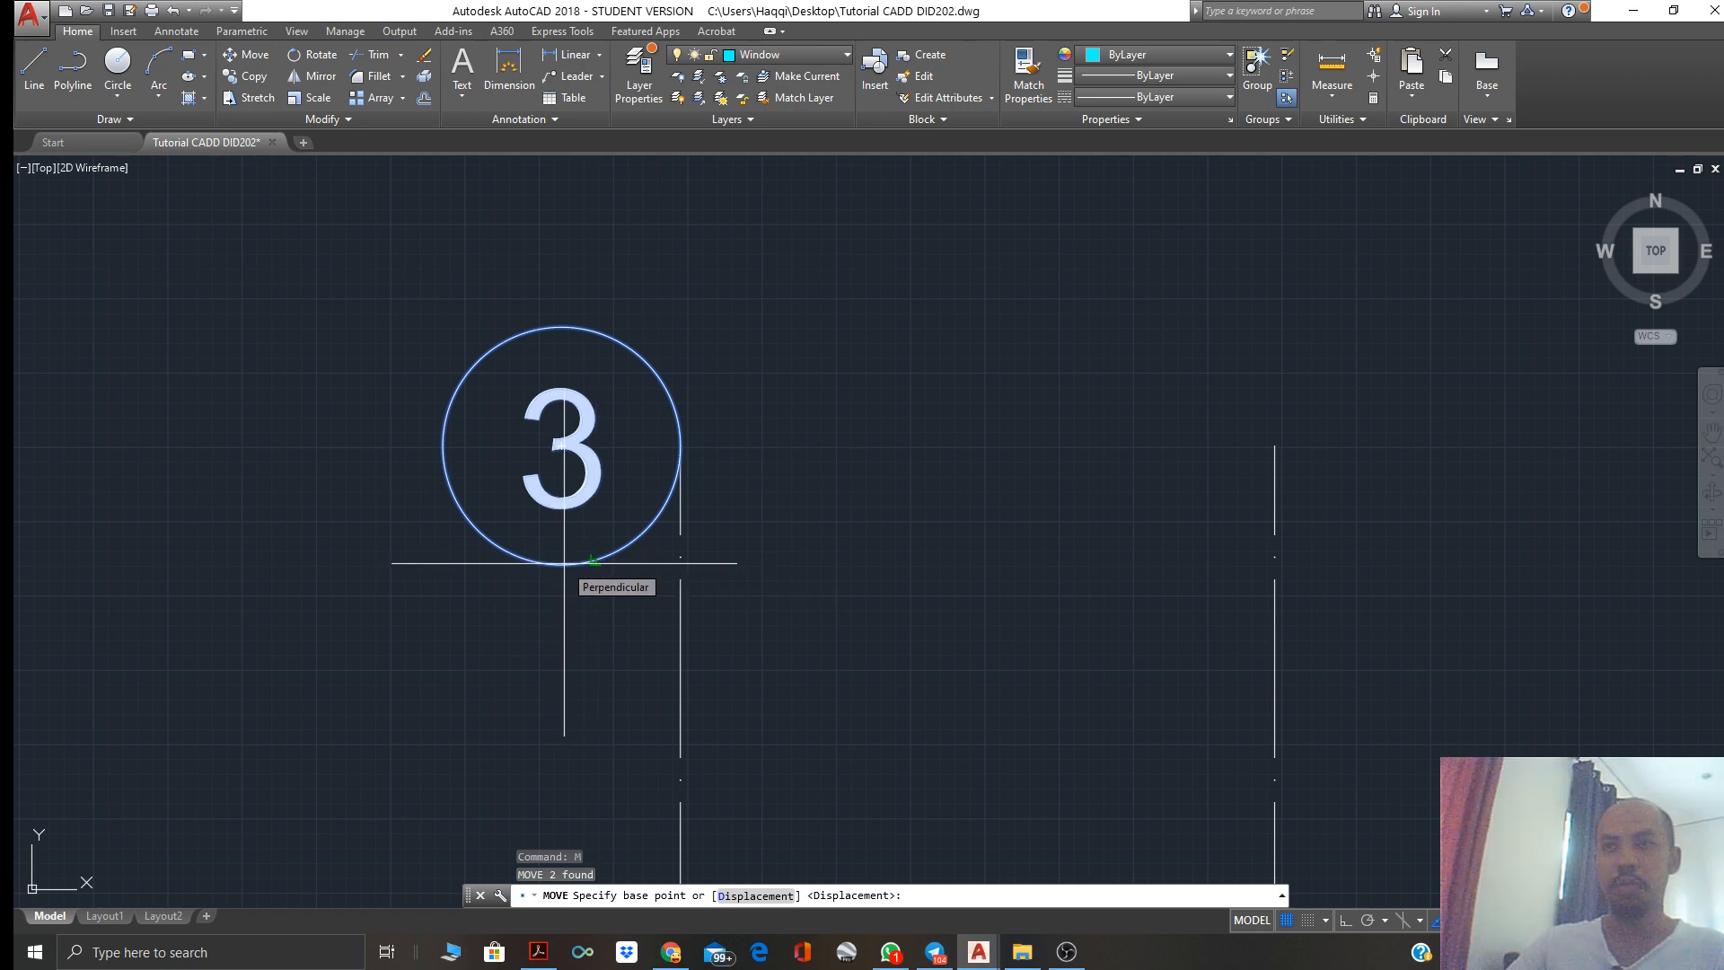
pyautogui.press('Escape')
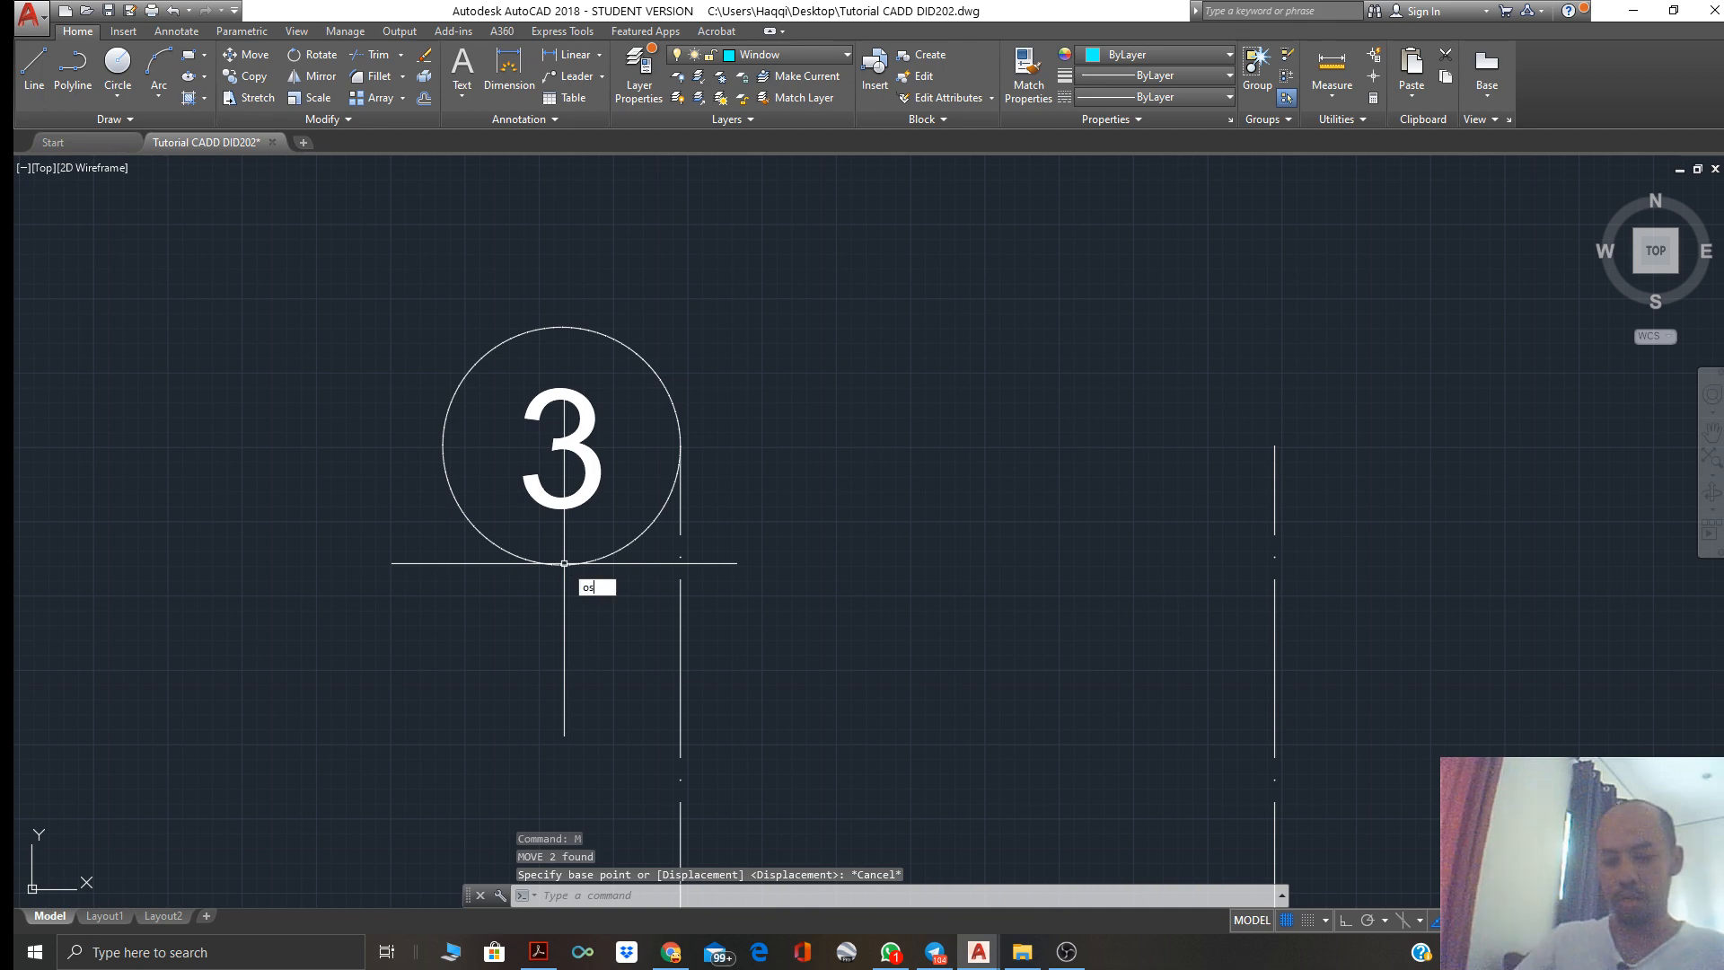
# Enable the Node object snap mode in the drafting settings
pyautogui.press('Return')
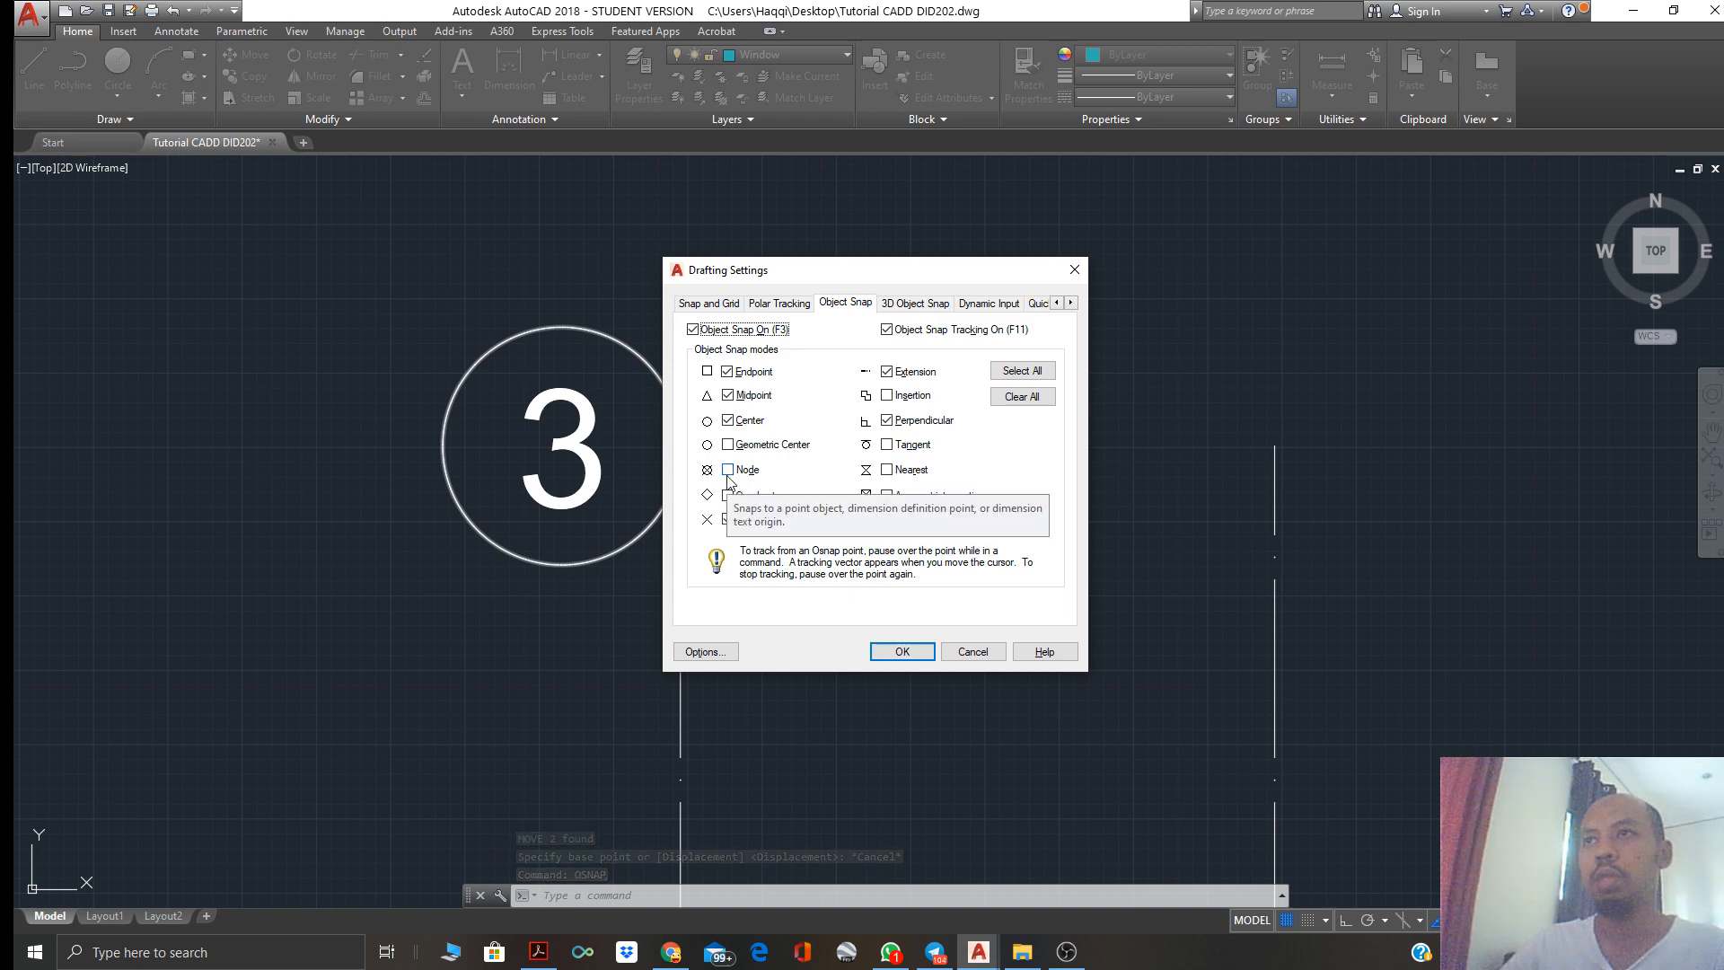
pyautogui.click(728, 472)
pyautogui.click(902, 652)
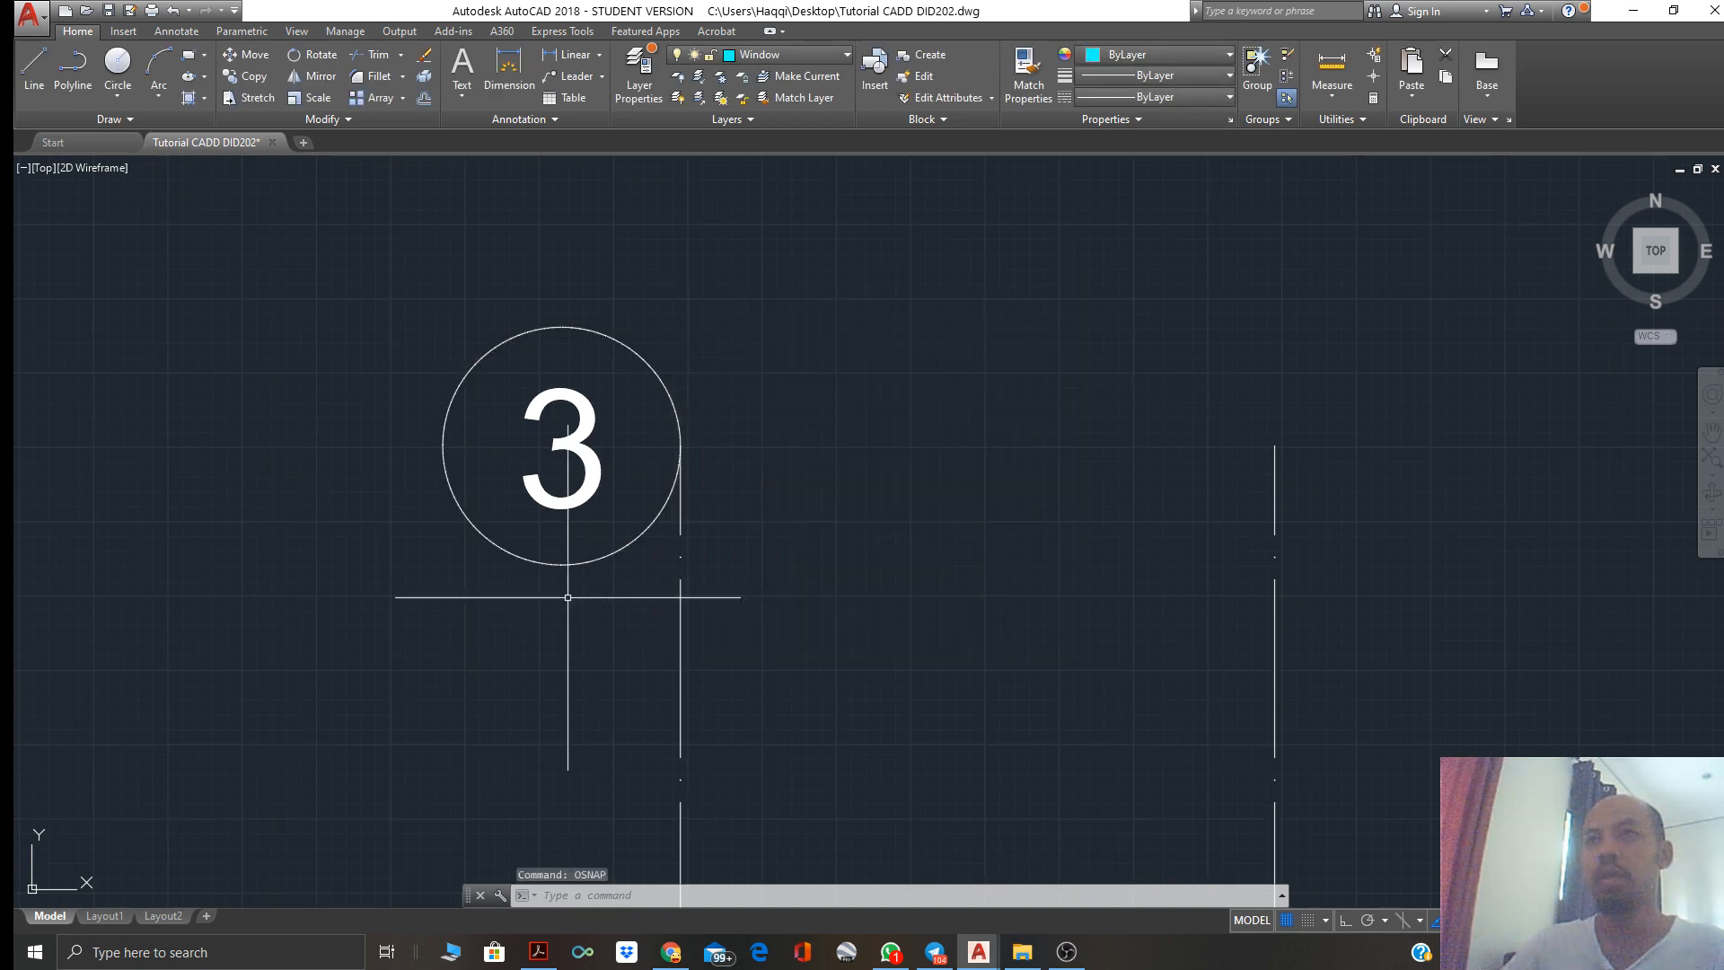
pyautogui.click(645, 612)
pyautogui.click(419, 328)
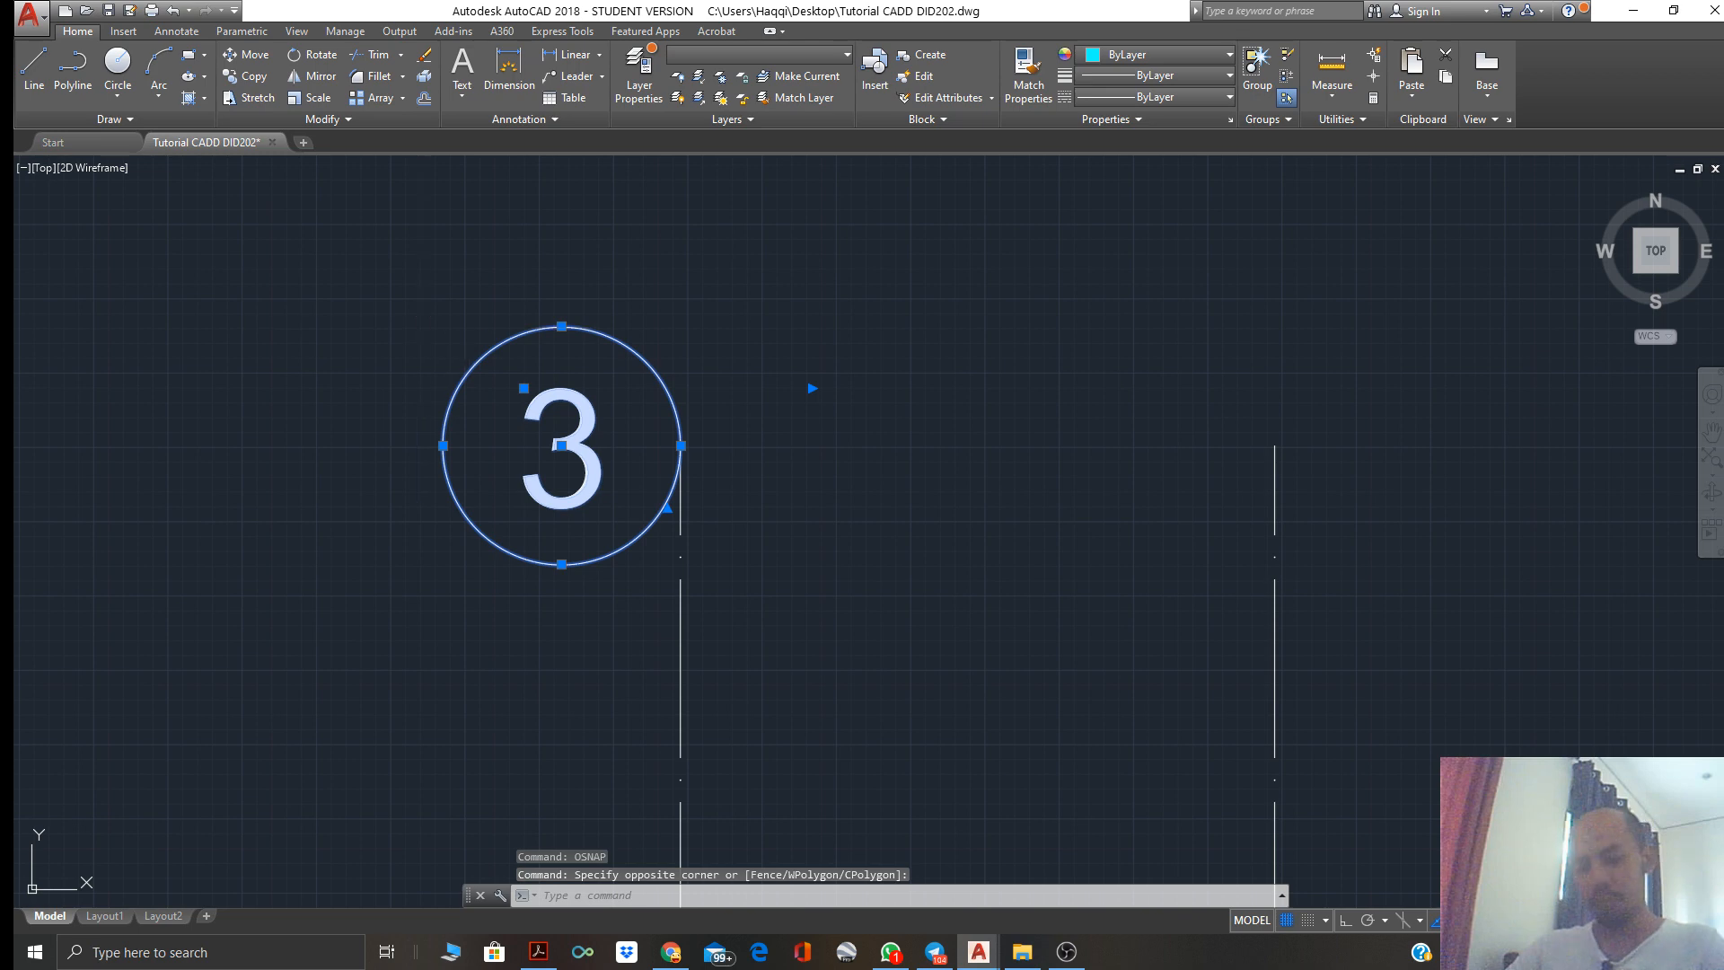
pyautogui.write('m')
pyautogui.press('Return')
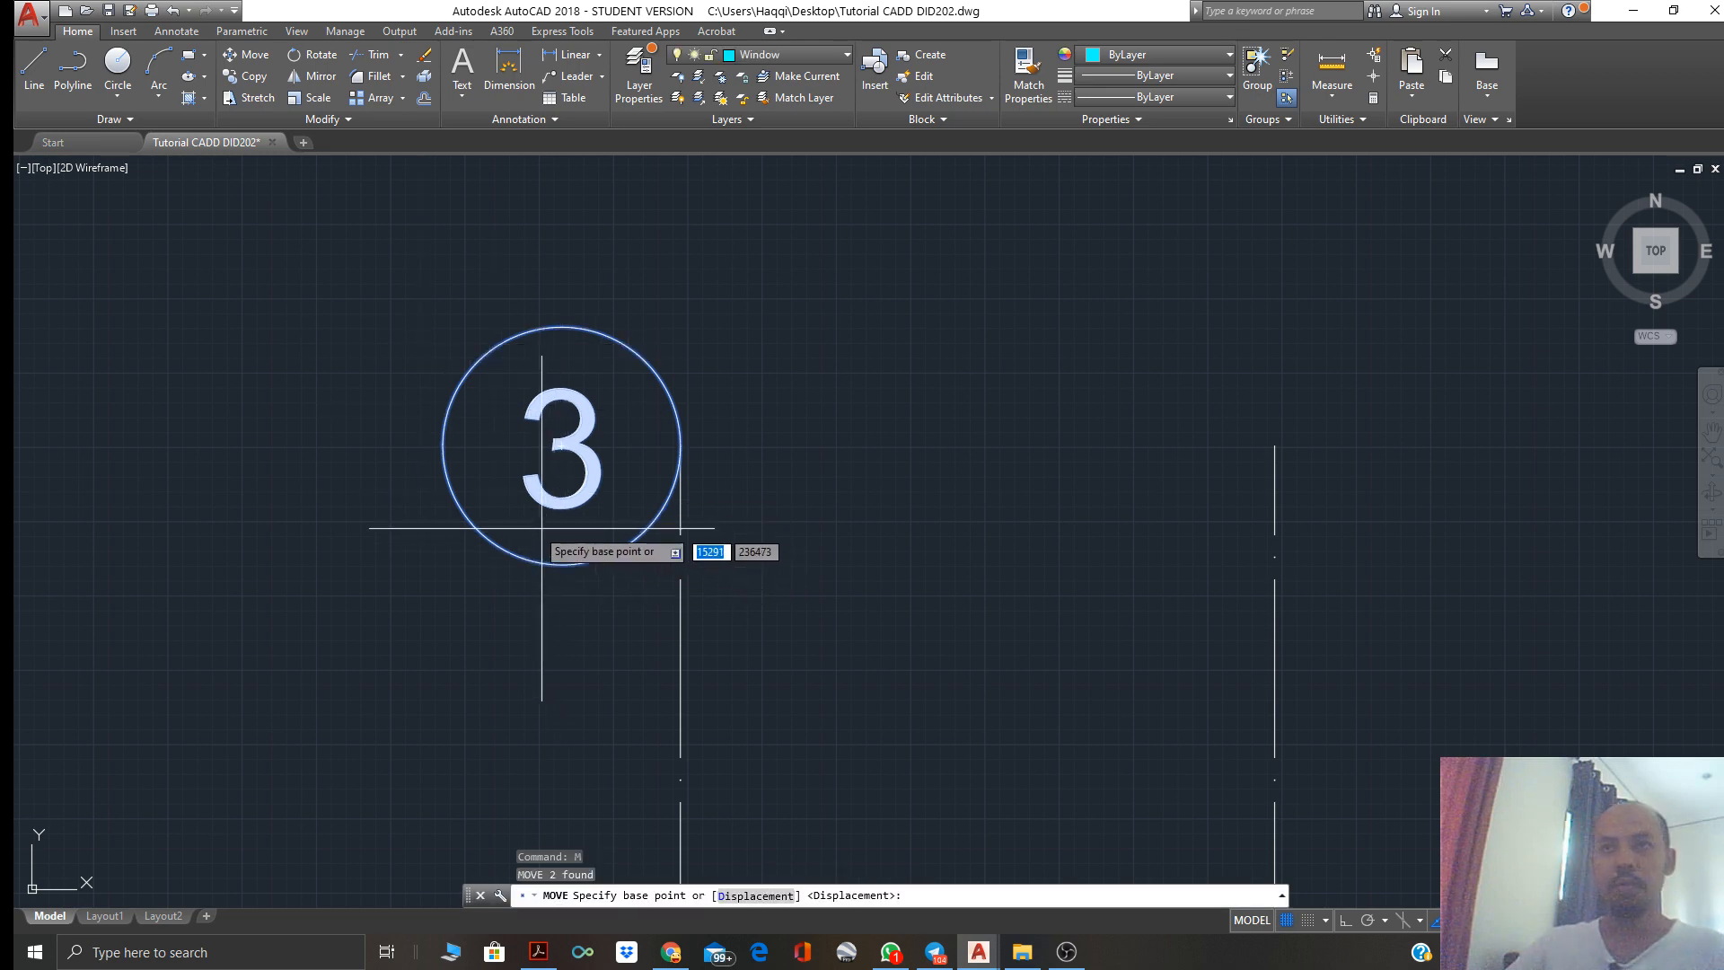
pyautogui.press('Escape')
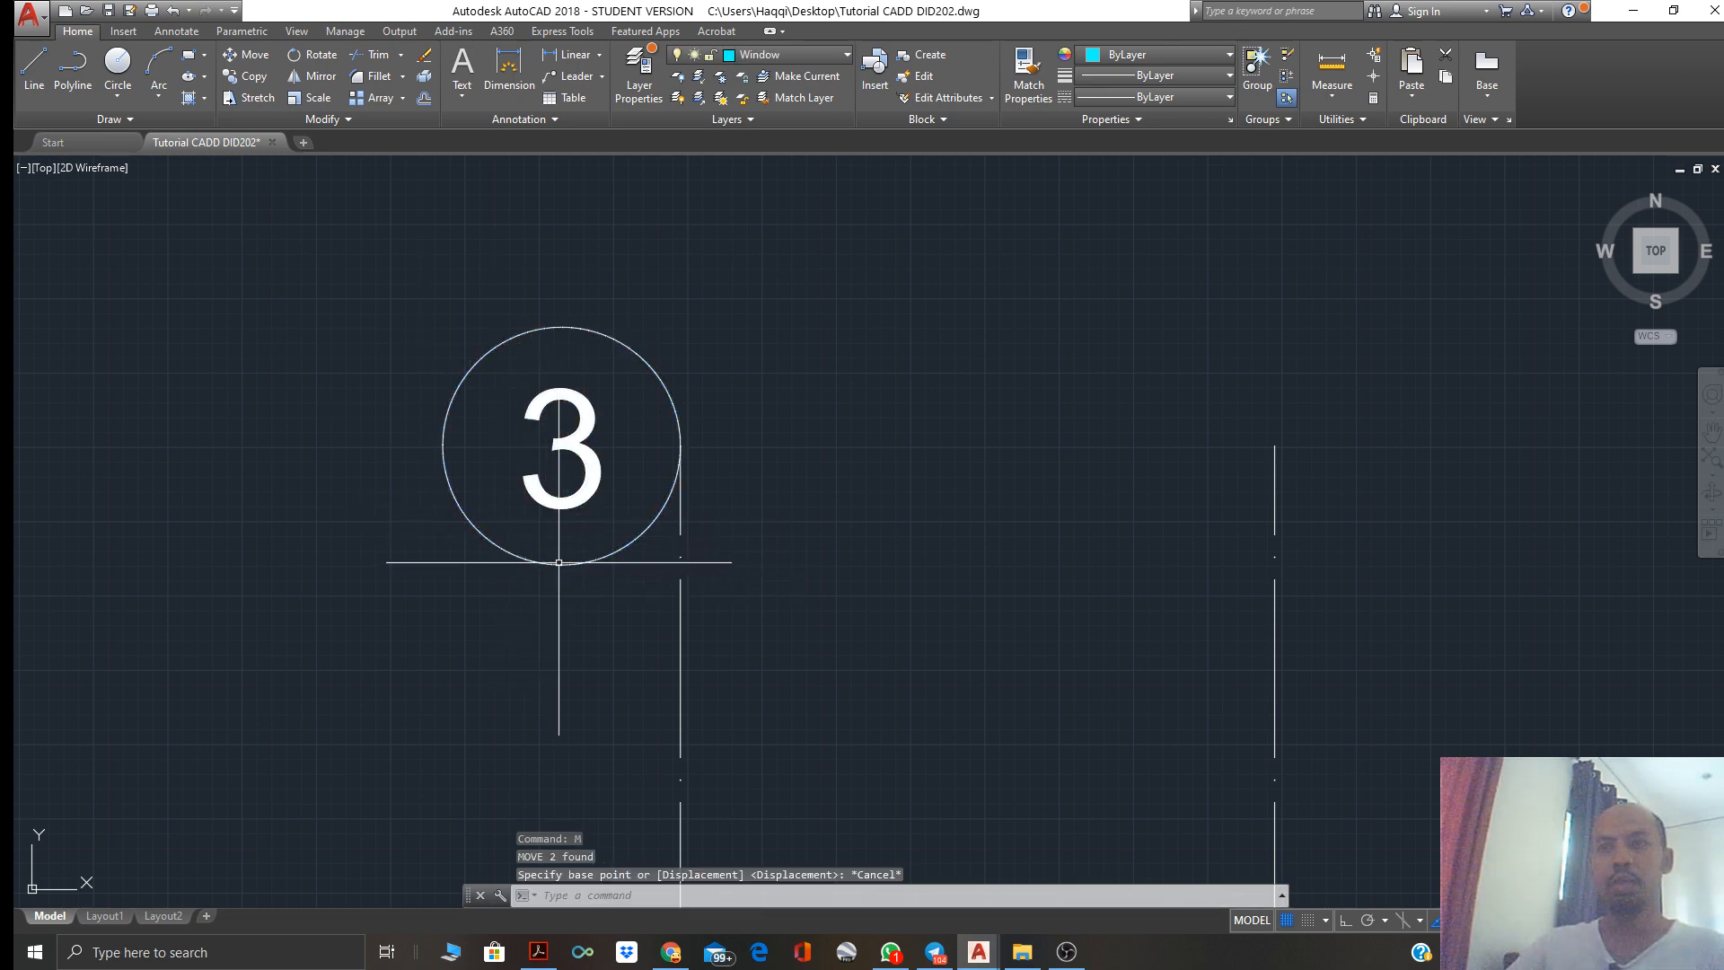
# Turn off the Node object snap and enable the Quadrant object snap in the drafting settings
pyautogui.write('osnap')
pyautogui.press('Return')
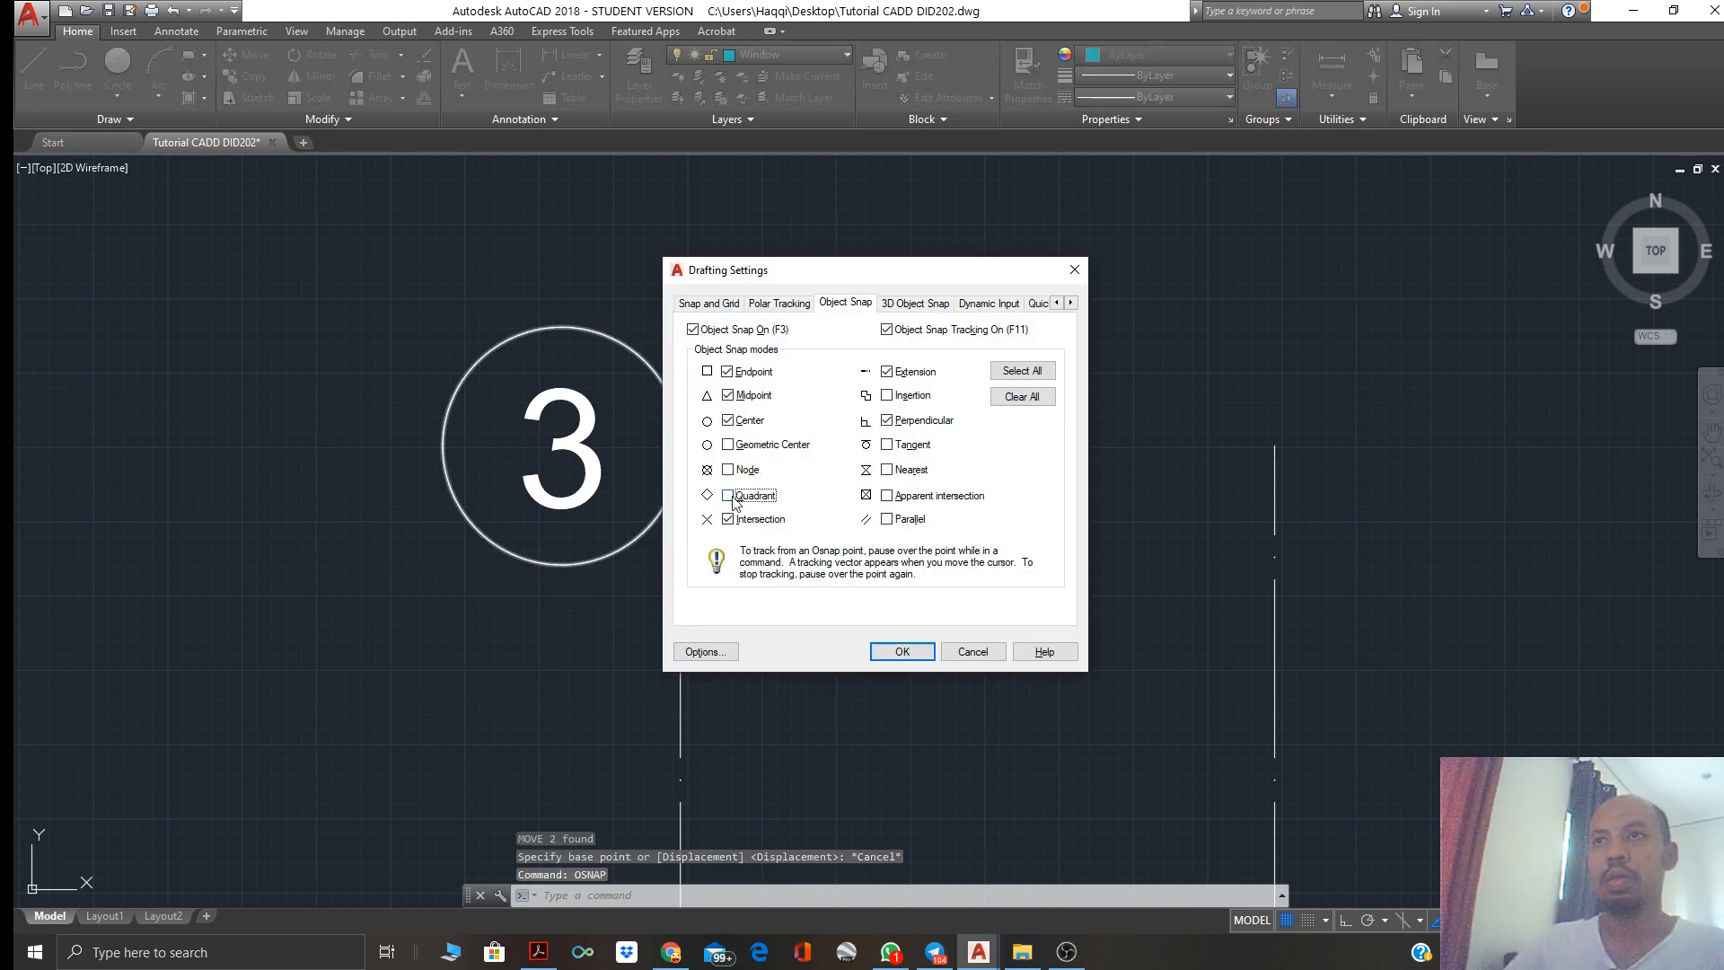
pyautogui.click(891, 650)
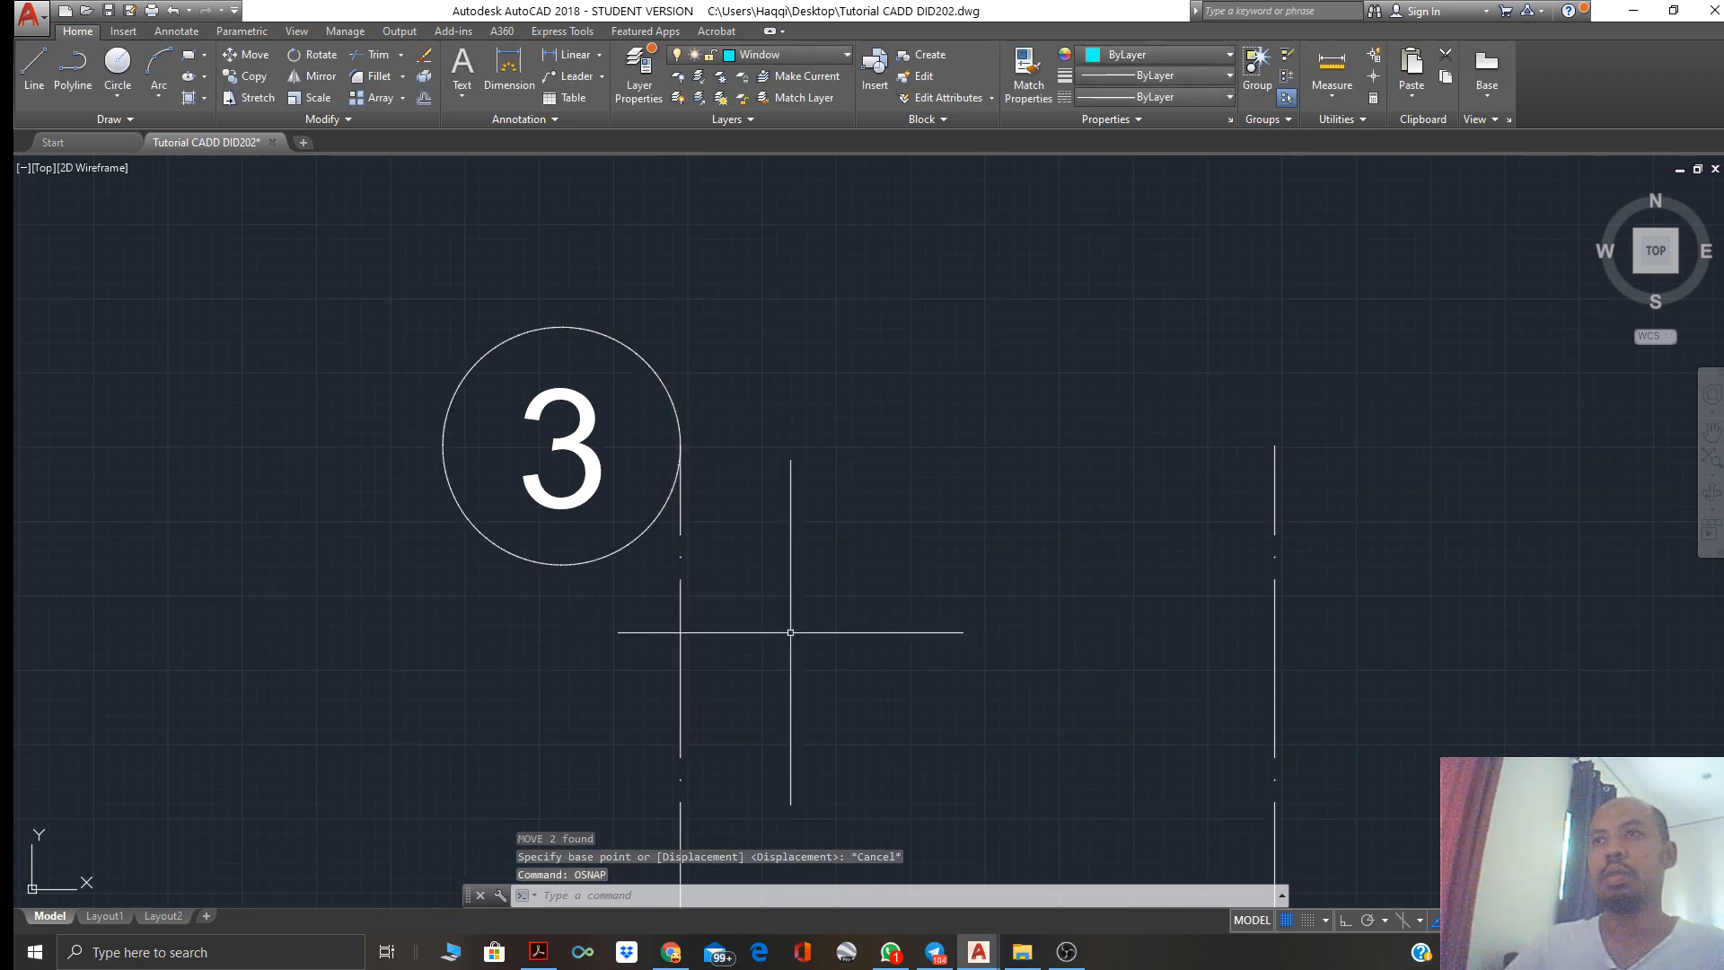
# Move the circled 3 by its bottom quadrant onto the top end of the leftmost vertical grid line
pyautogui.write('m')
pyautogui.press('Return')
pyautogui.click(597, 600)
pyautogui.click(474, 385)
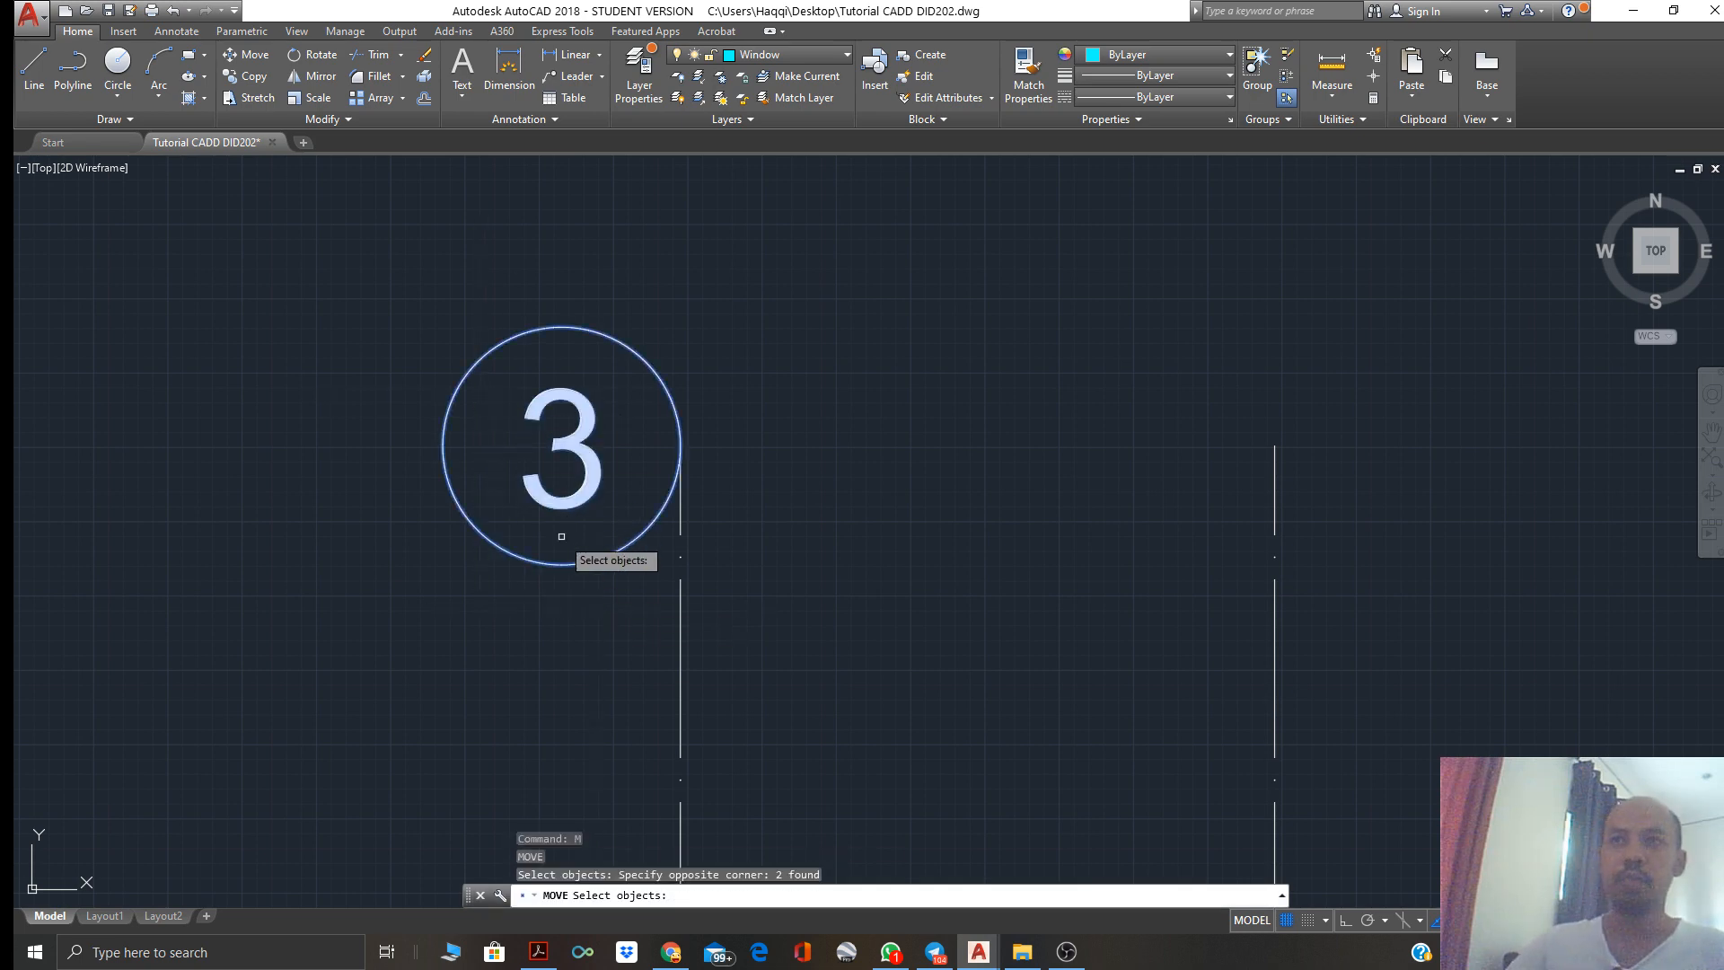
pyautogui.press('Return')
pyautogui.click(562, 563)
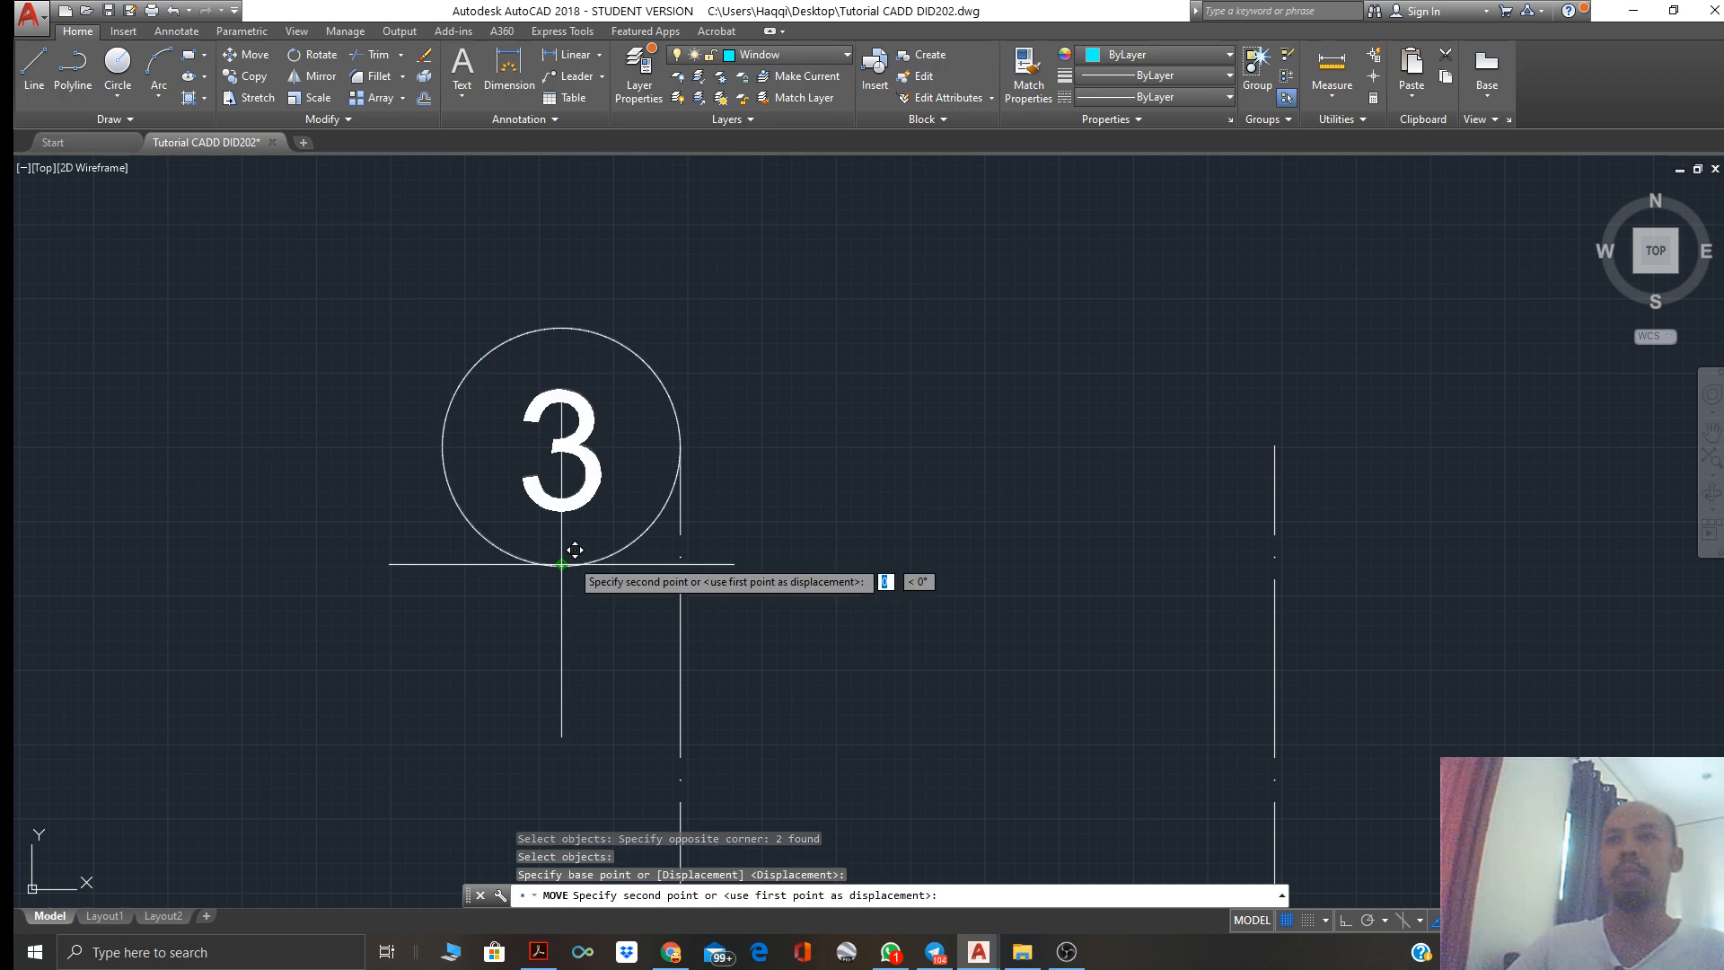
pyautogui.click(680, 449)
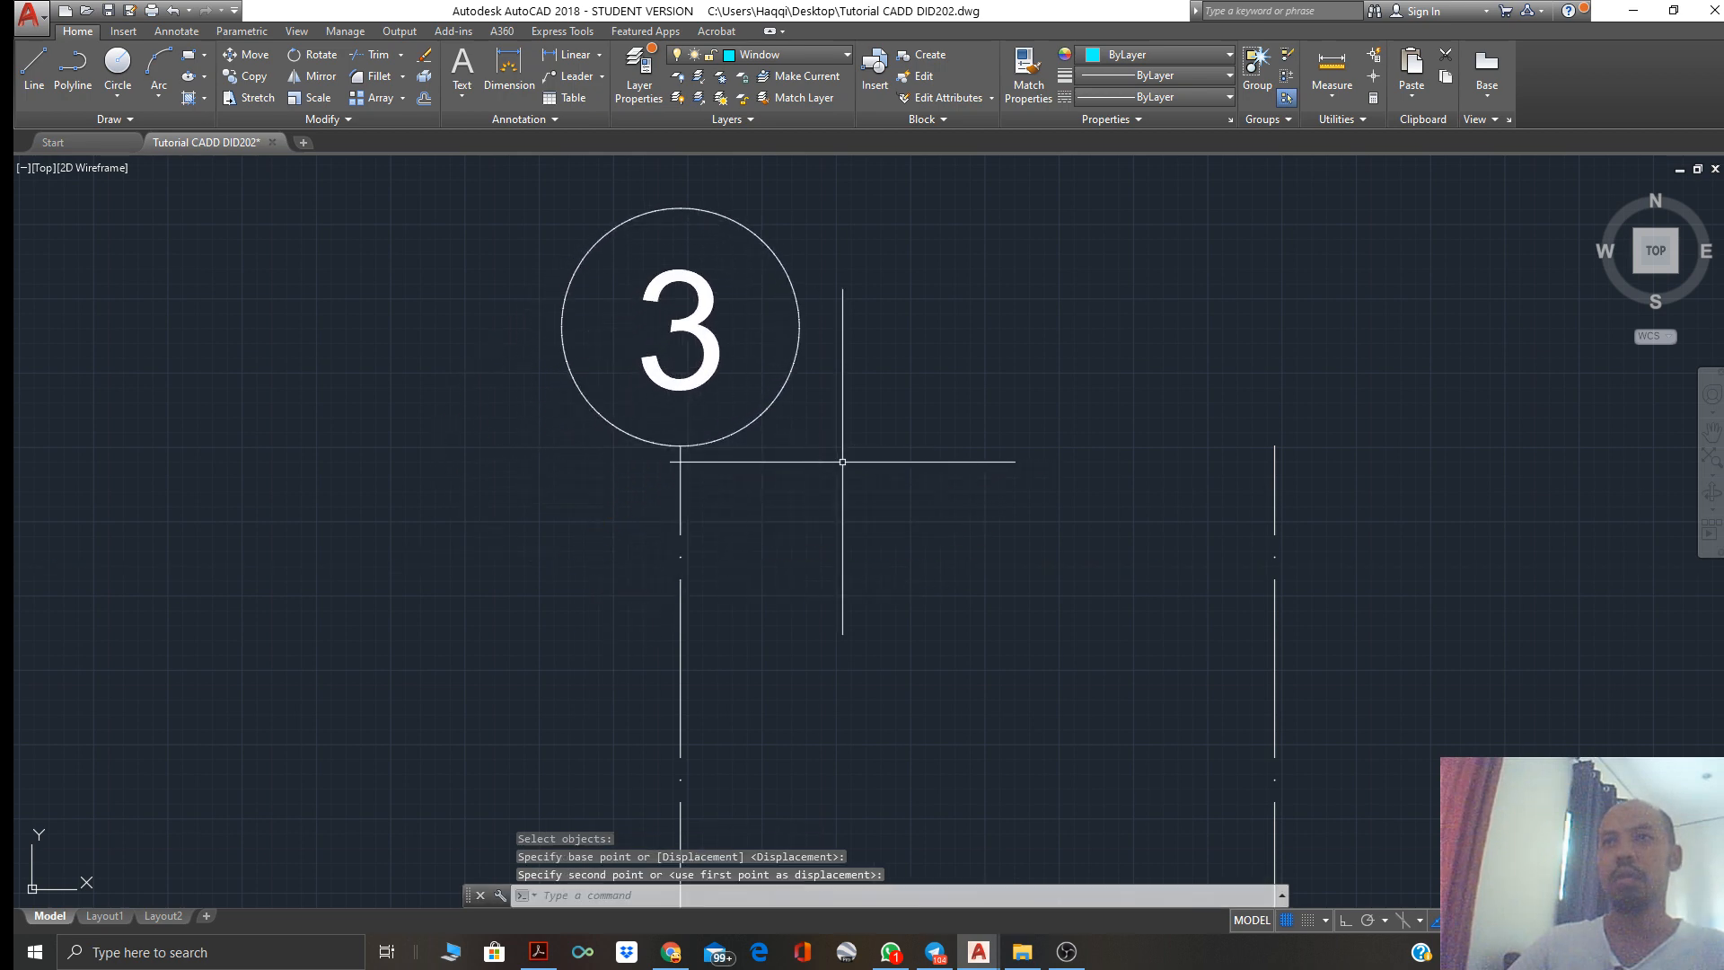
# Copy the circled 3 by its bottom quadrant to the top ends of the middle and rightmost vertical grid lines
pyautogui.moveTo(843, 461); pyautogui.dragTo(802, 595, button='middle')
pyautogui.click(897, 527)
pyautogui.click(448, 380)
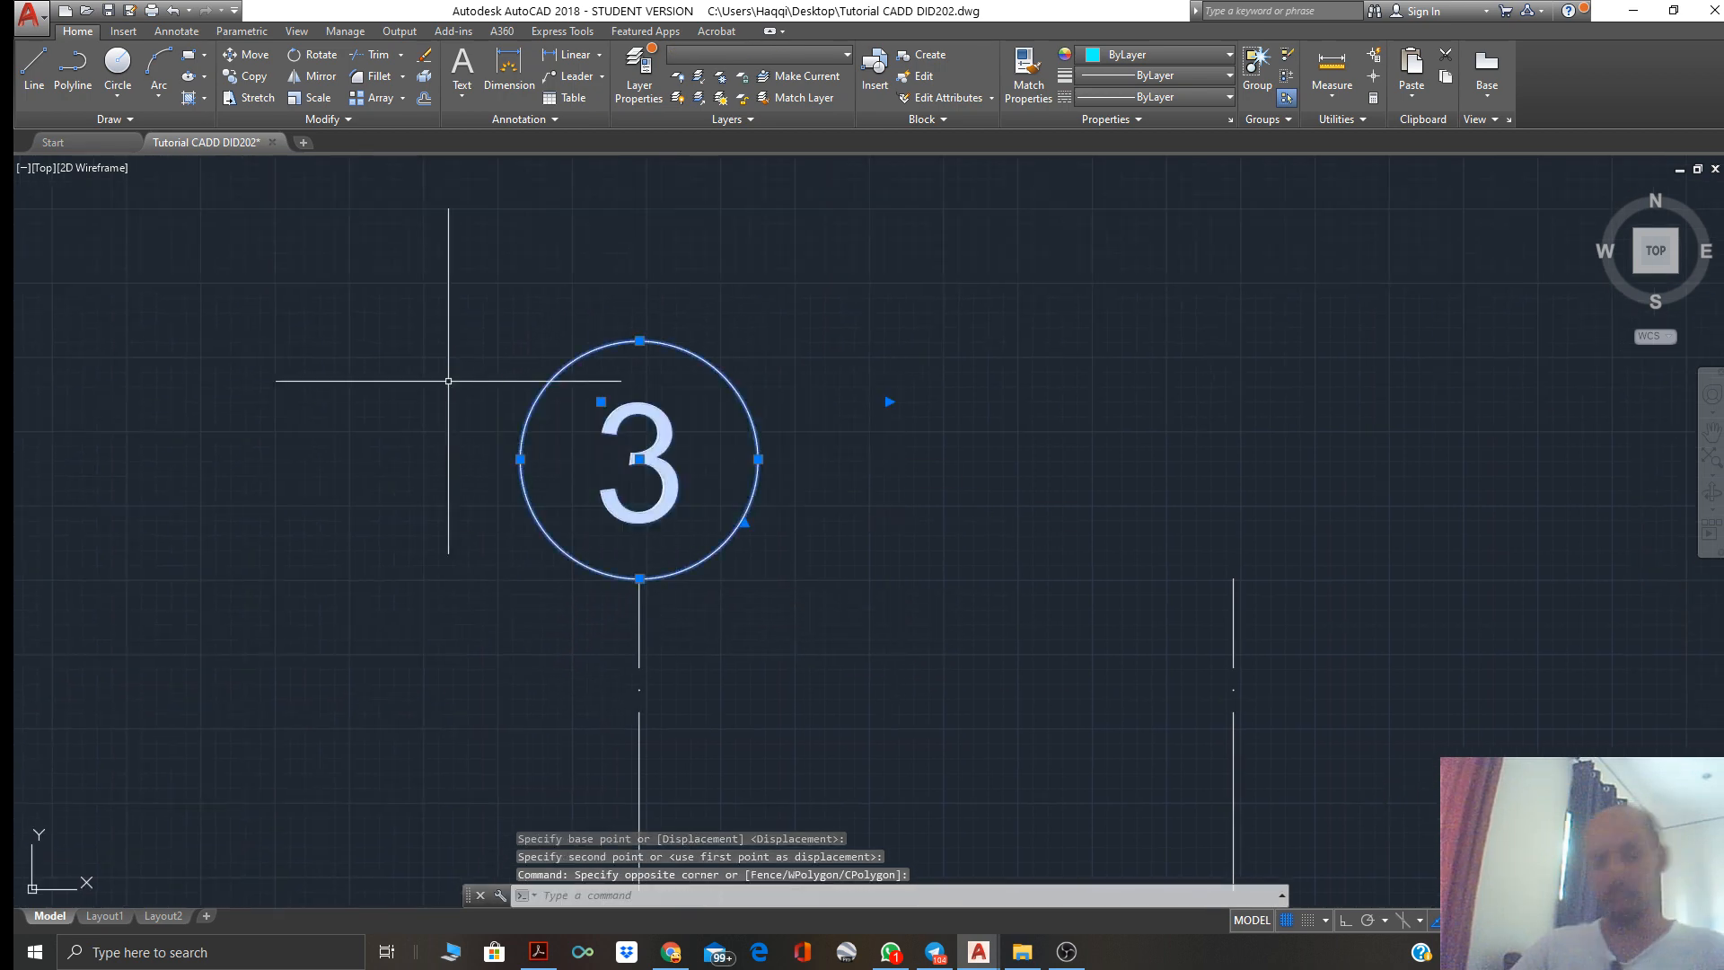
pyautogui.write('co')
pyautogui.press('Return')
pyautogui.click(639, 578)
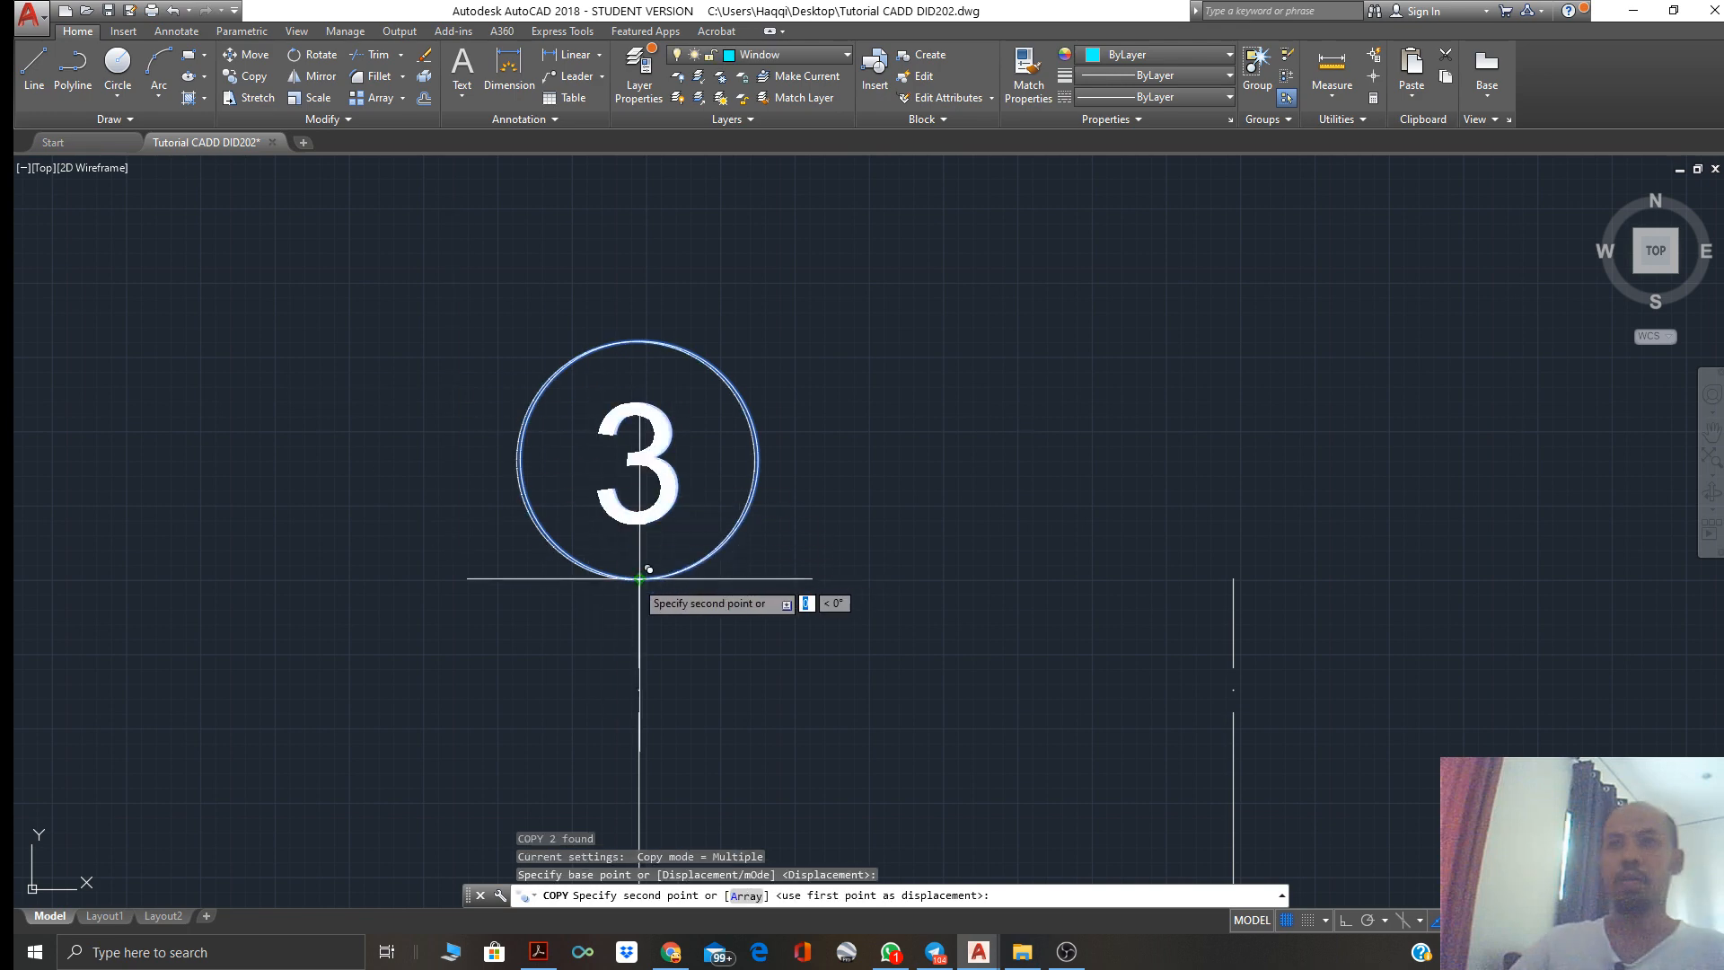
pyautogui.click(1241, 547)
pyautogui.scroll(-8, 1055, 583)
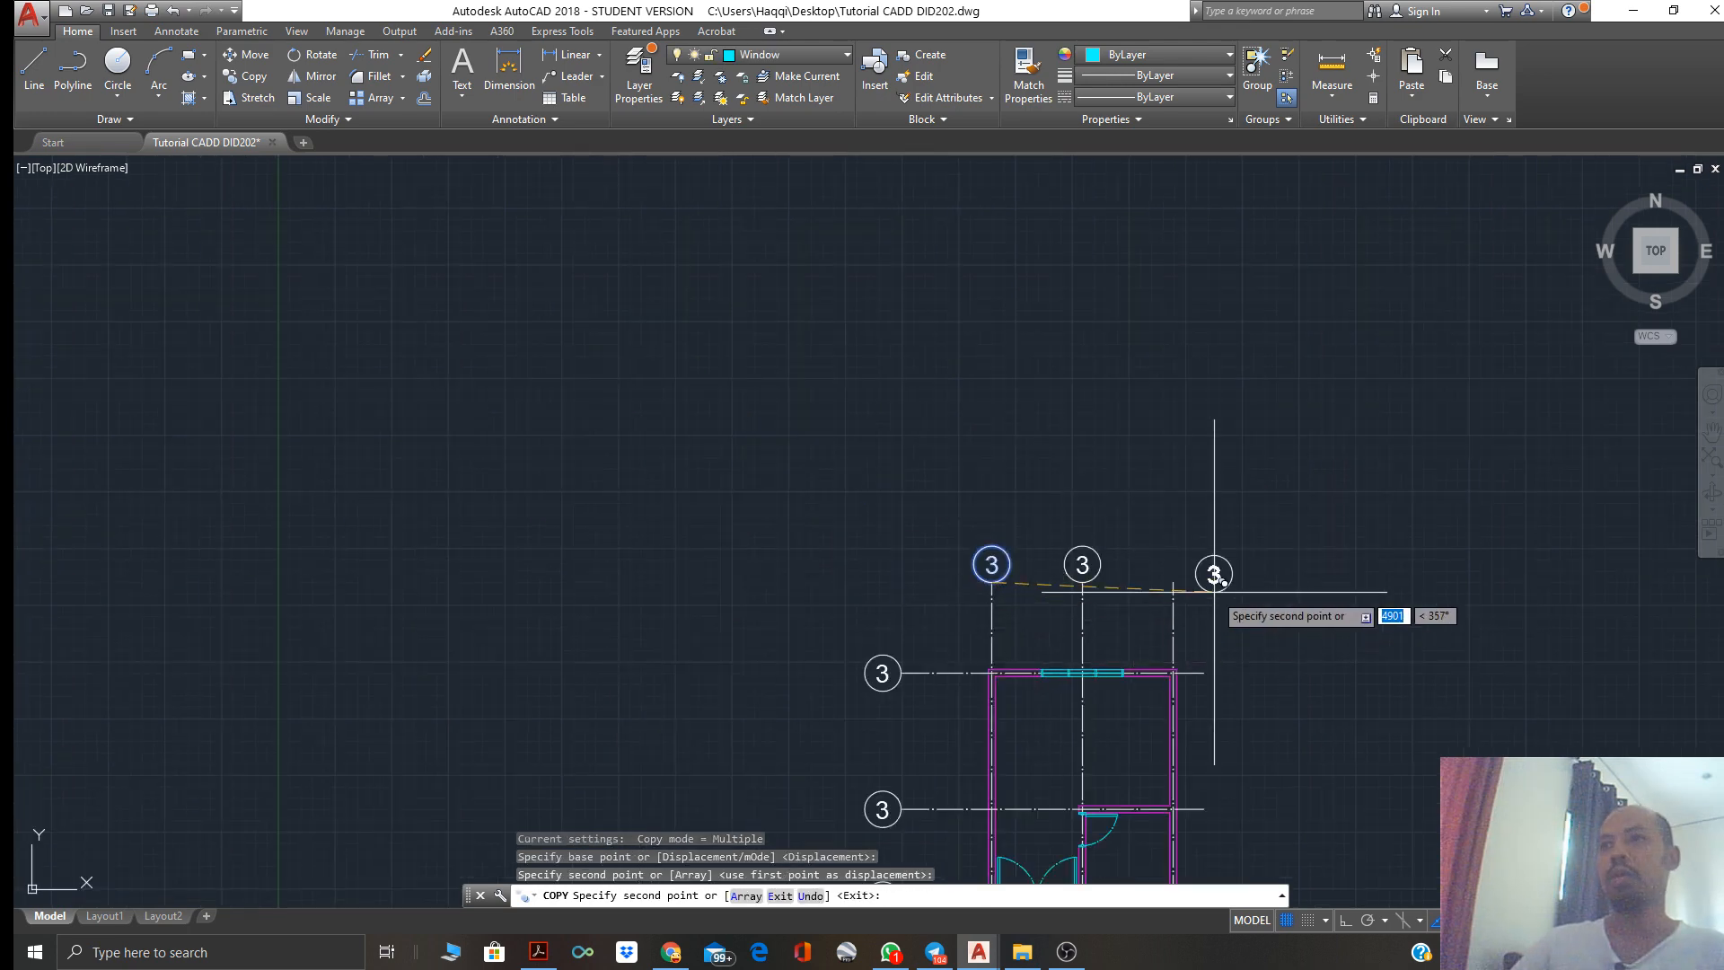
pyautogui.click(1173, 582)
pyautogui.press('Escape')
pyautogui.press('Escape')
# Switch to the sample PDF in Adobe Acrobat, check the grid label letters and numbers, and return to the AutoCAD drawing
pyautogui.moveTo(1064, 724); pyautogui.dragTo(889, 524, button='middle')
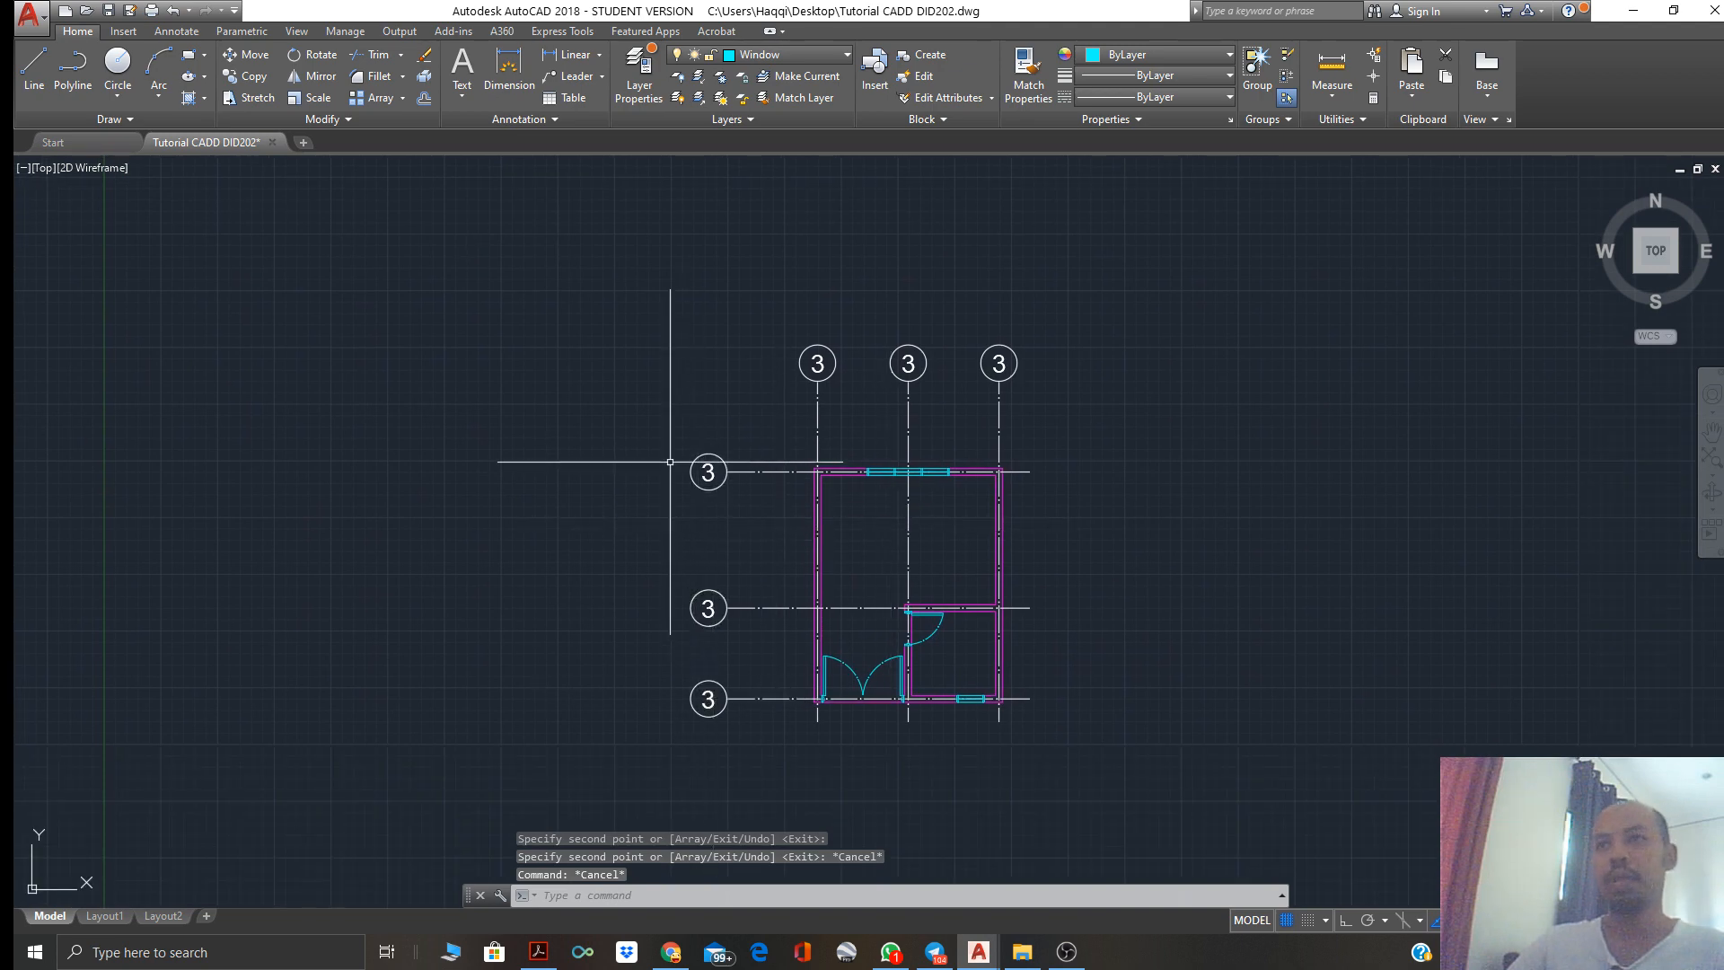
pyautogui.scroll(2, 807, 595)
pyautogui.moveTo(806, 596); pyautogui.dragTo(795, 620, button='middle')
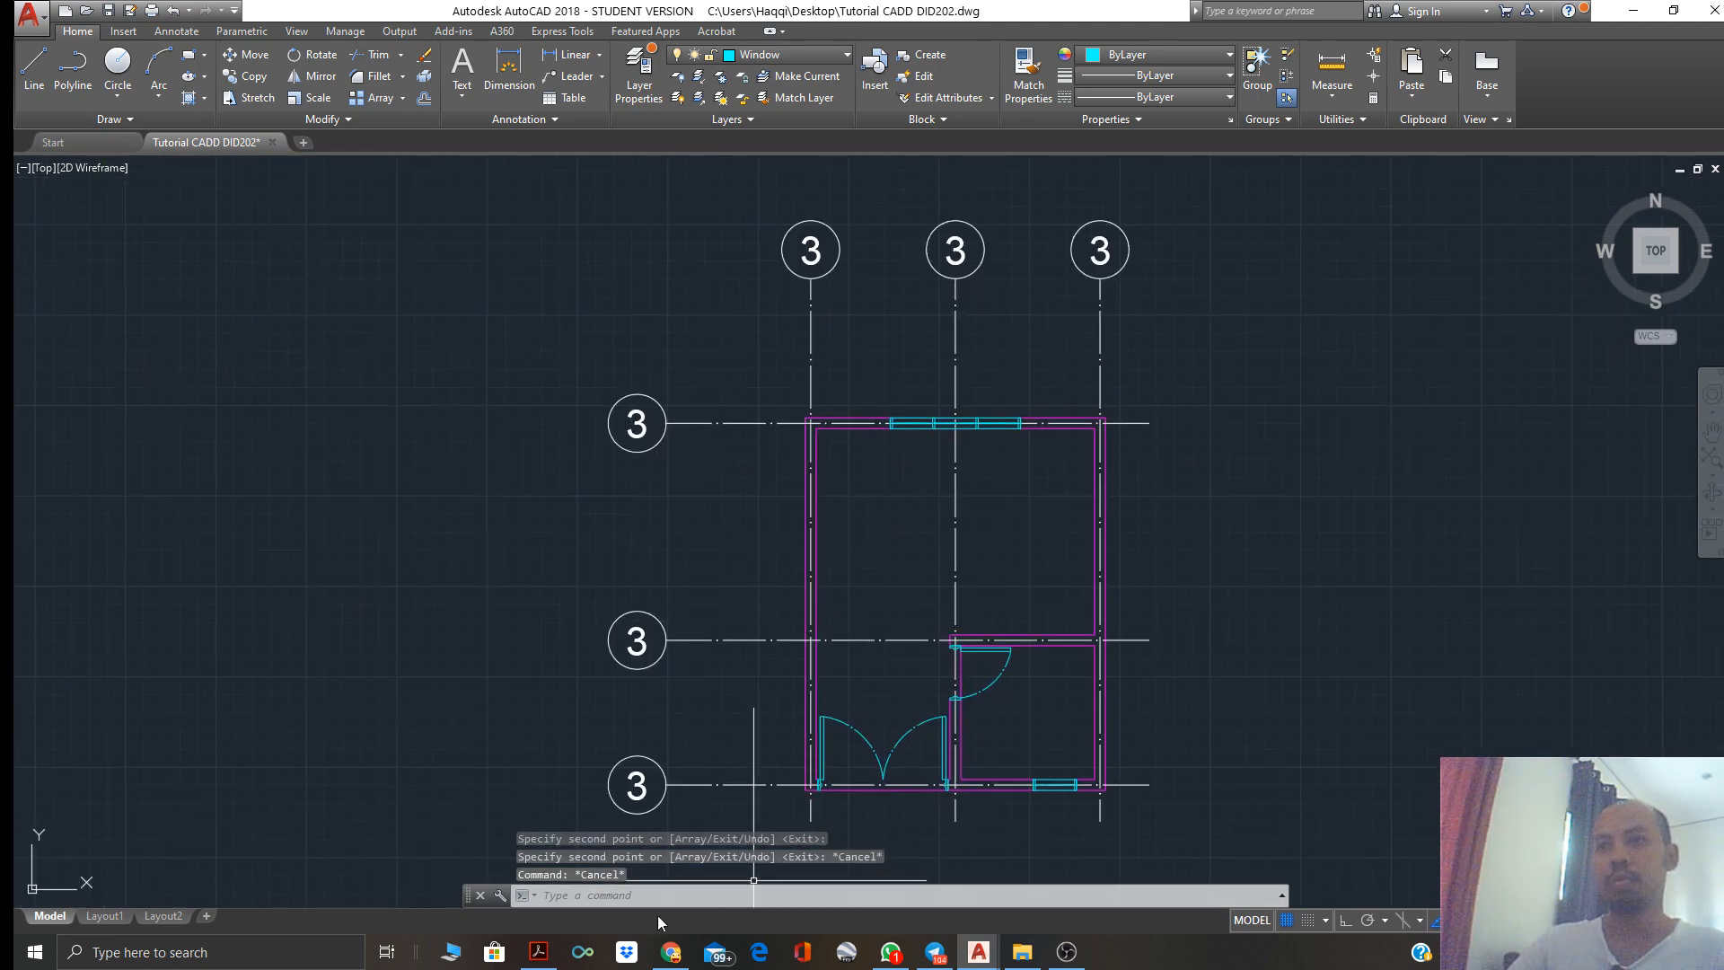
pyautogui.click(546, 953)
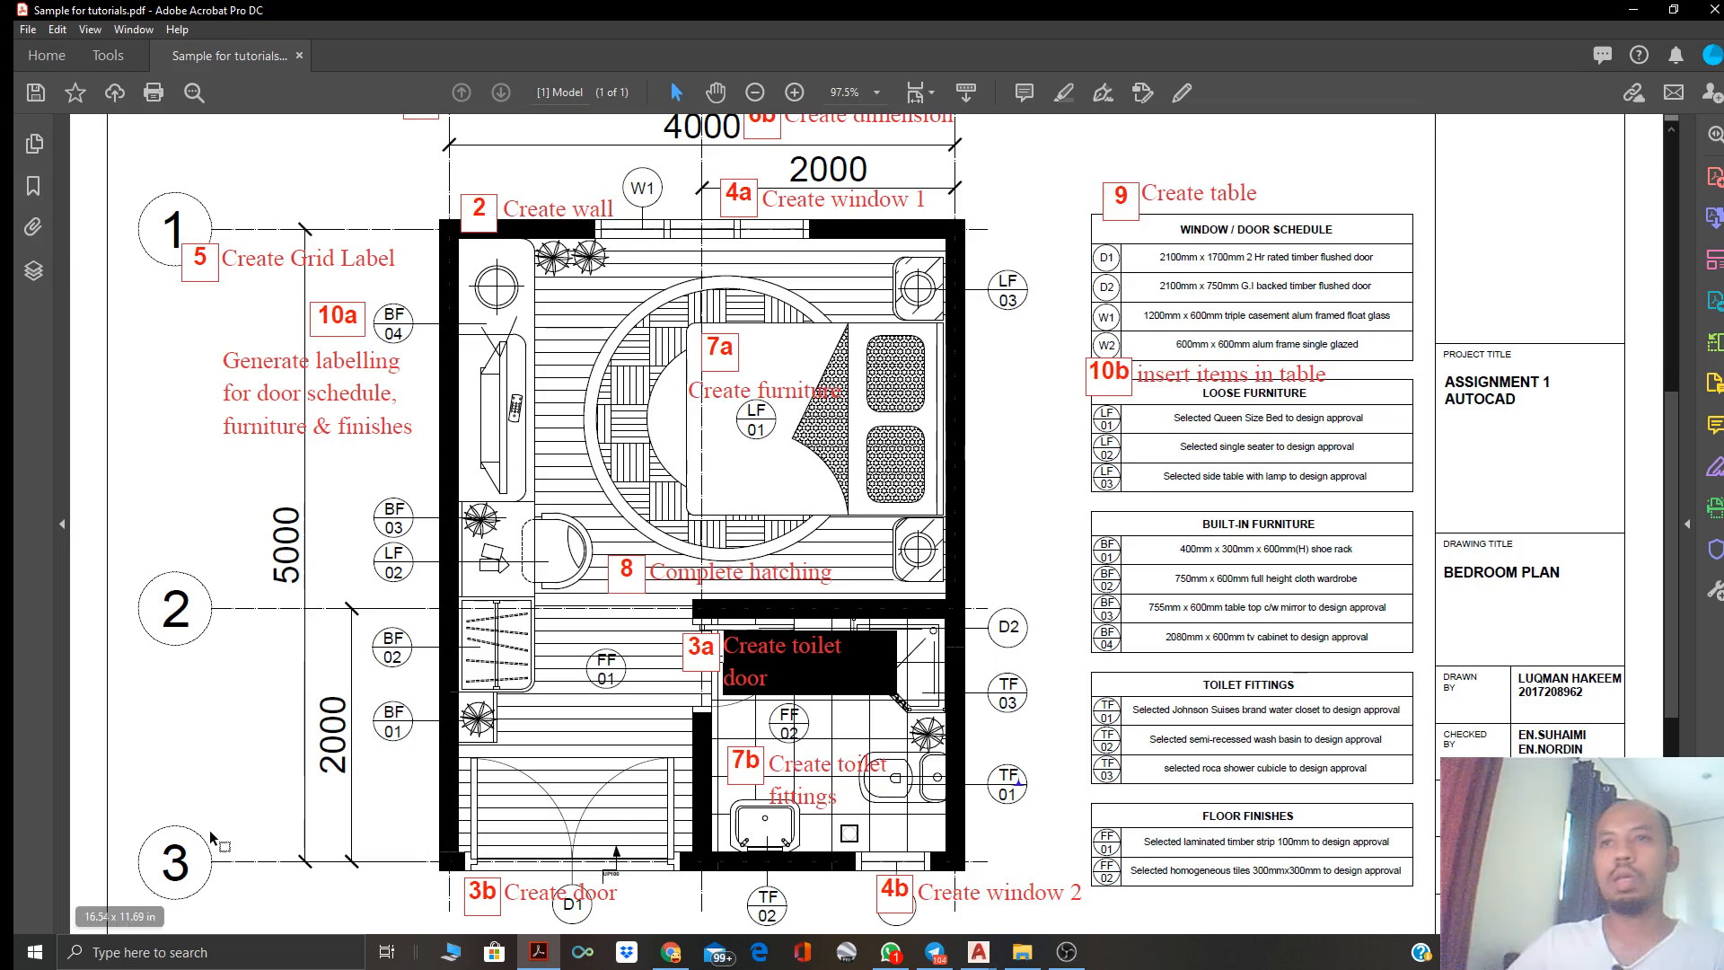
pyautogui.scroll(-3, 177, 388)
pyautogui.scroll(5, 593, 388)
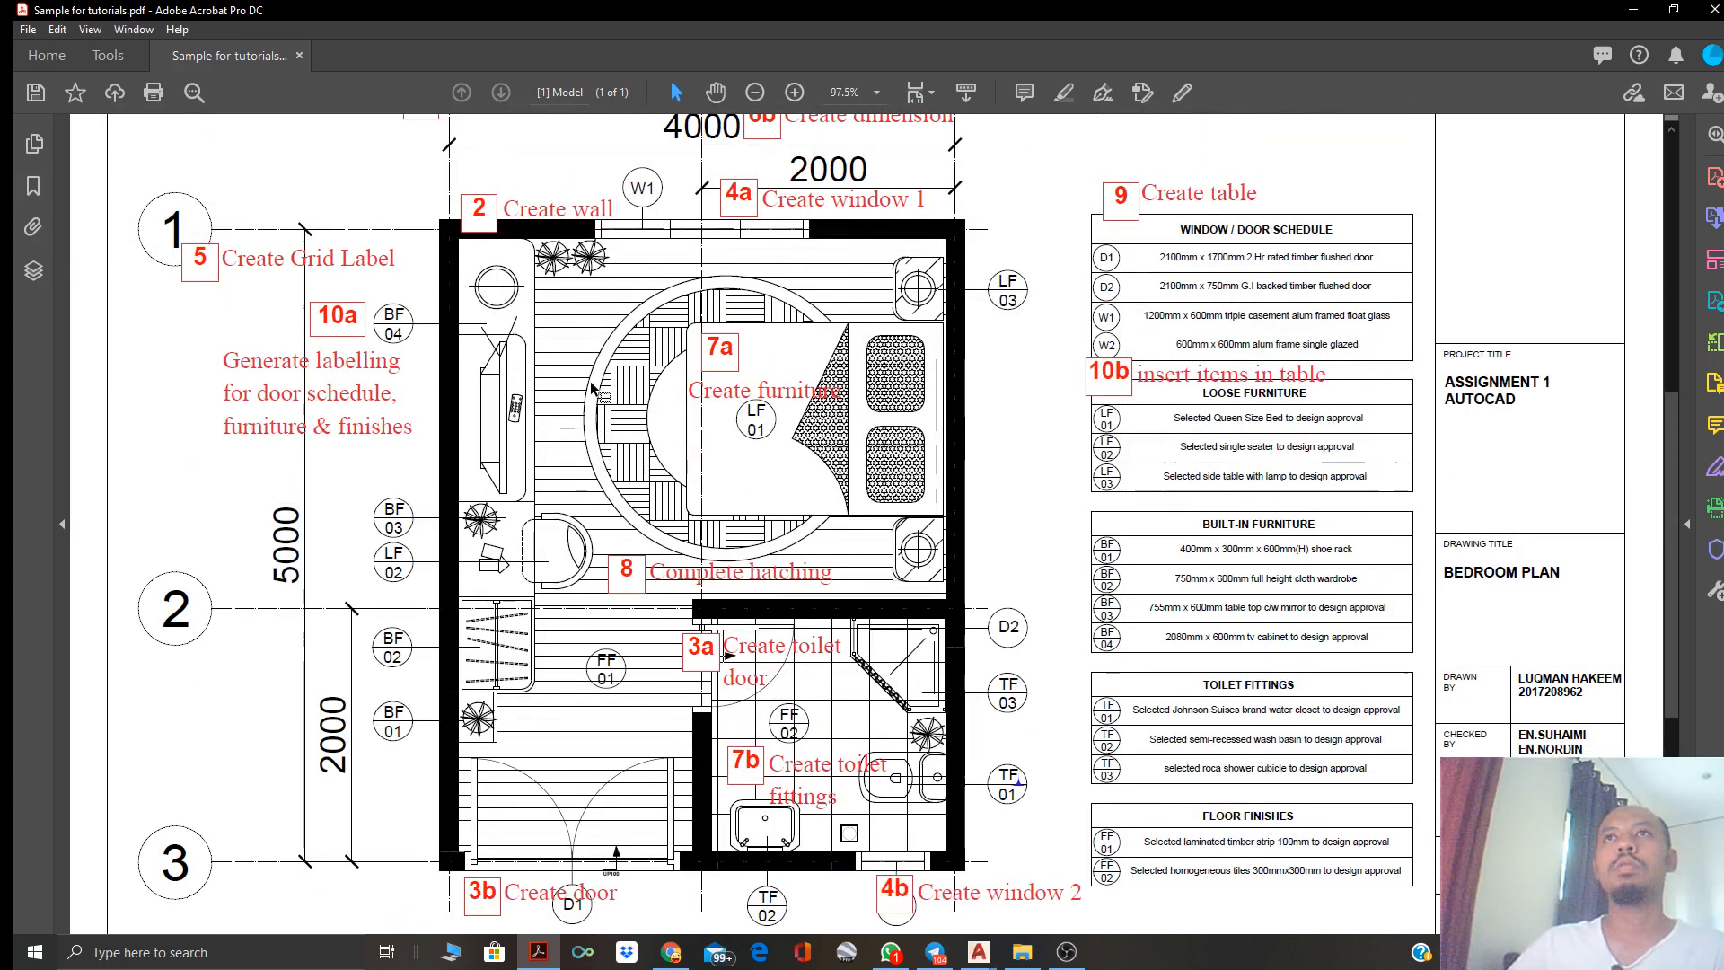
pyautogui.scroll(1, 593, 388)
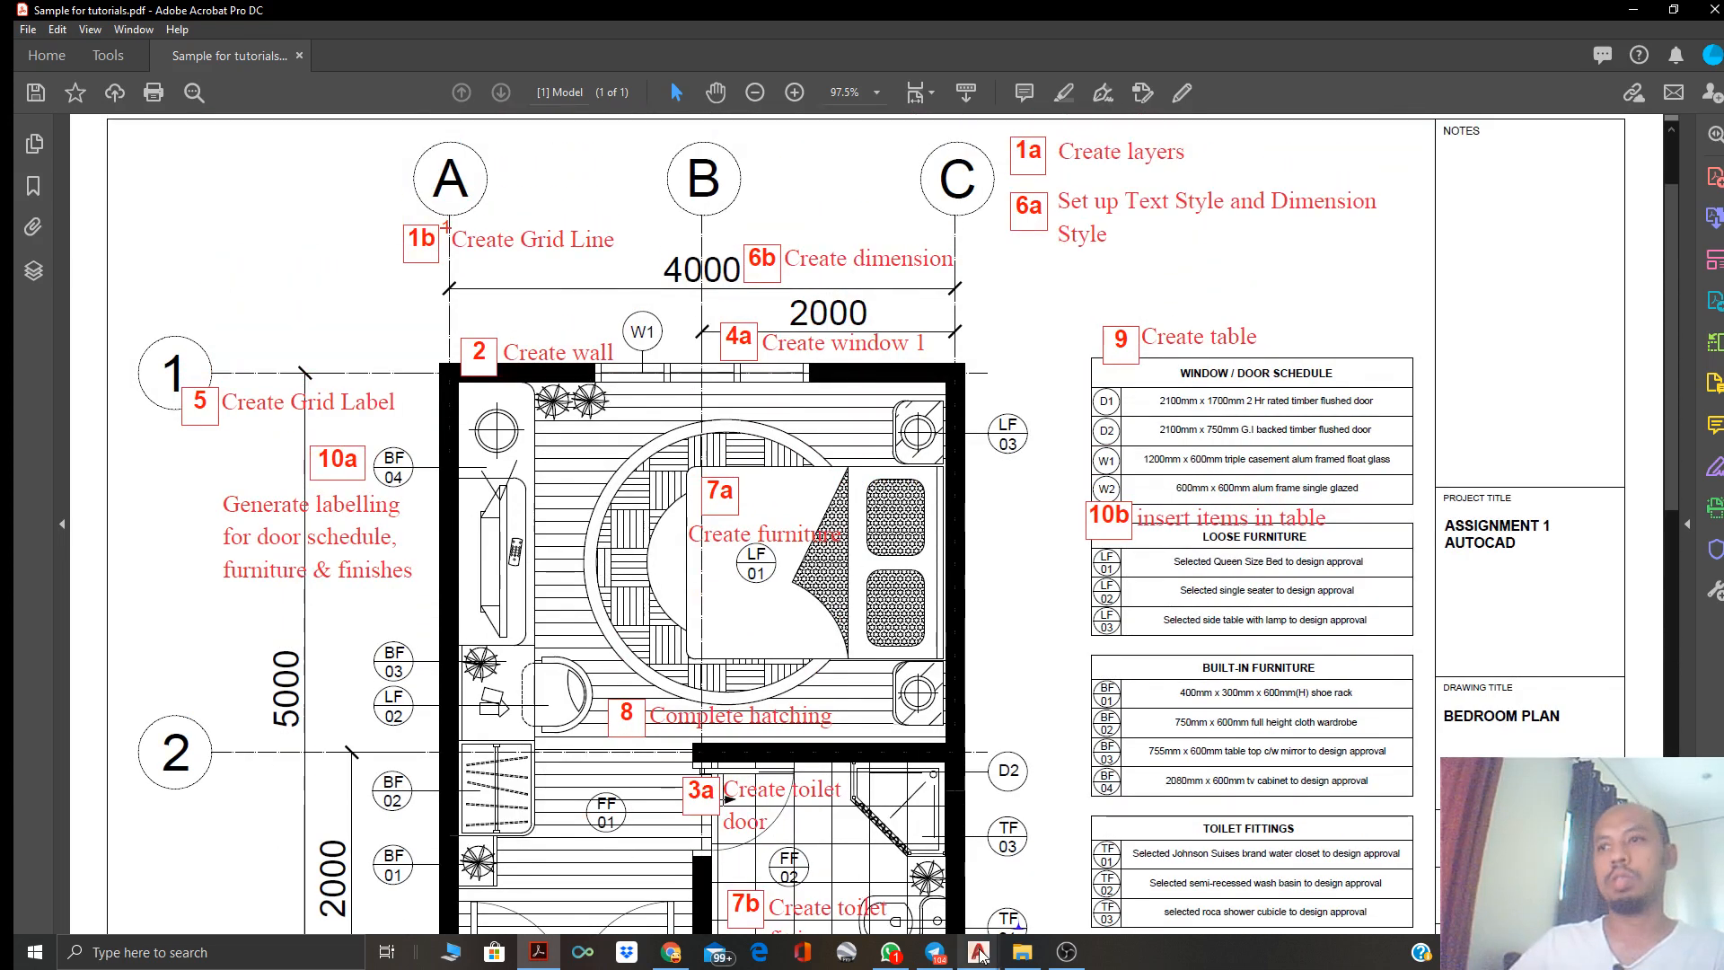
pyautogui.moveTo(979, 952)
pyautogui.click(868, 869)
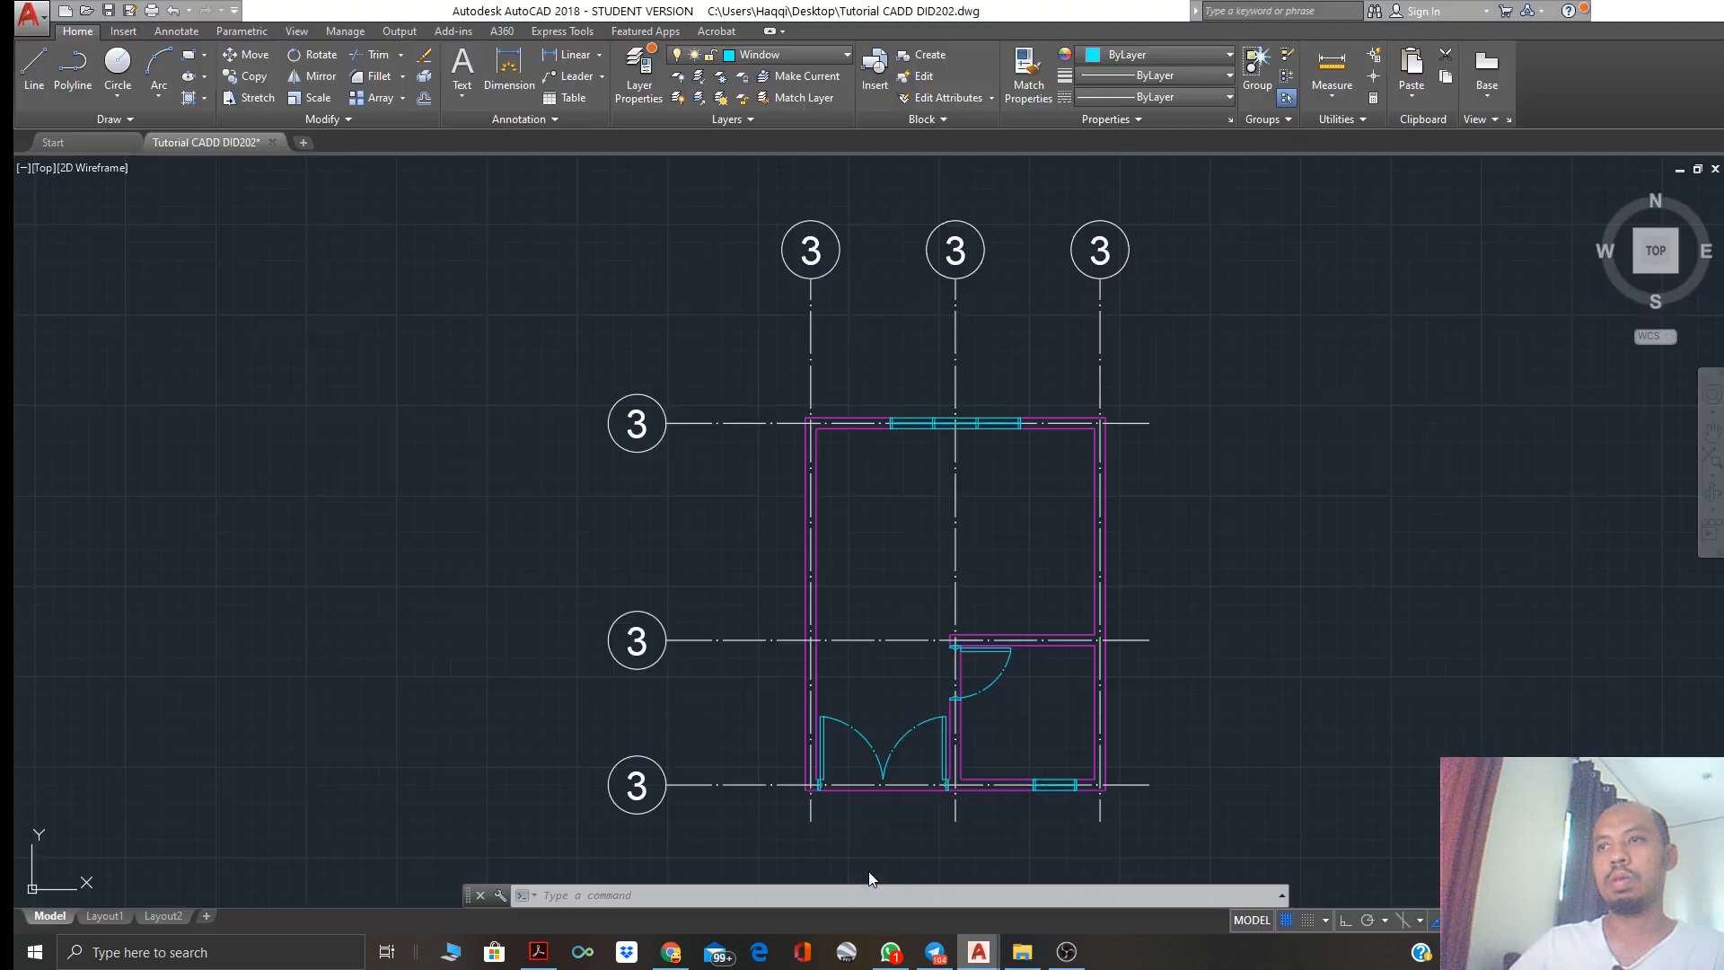
# Change the label text on the middle horizontal grid line to 2
pyautogui.doubleClick(639, 640)
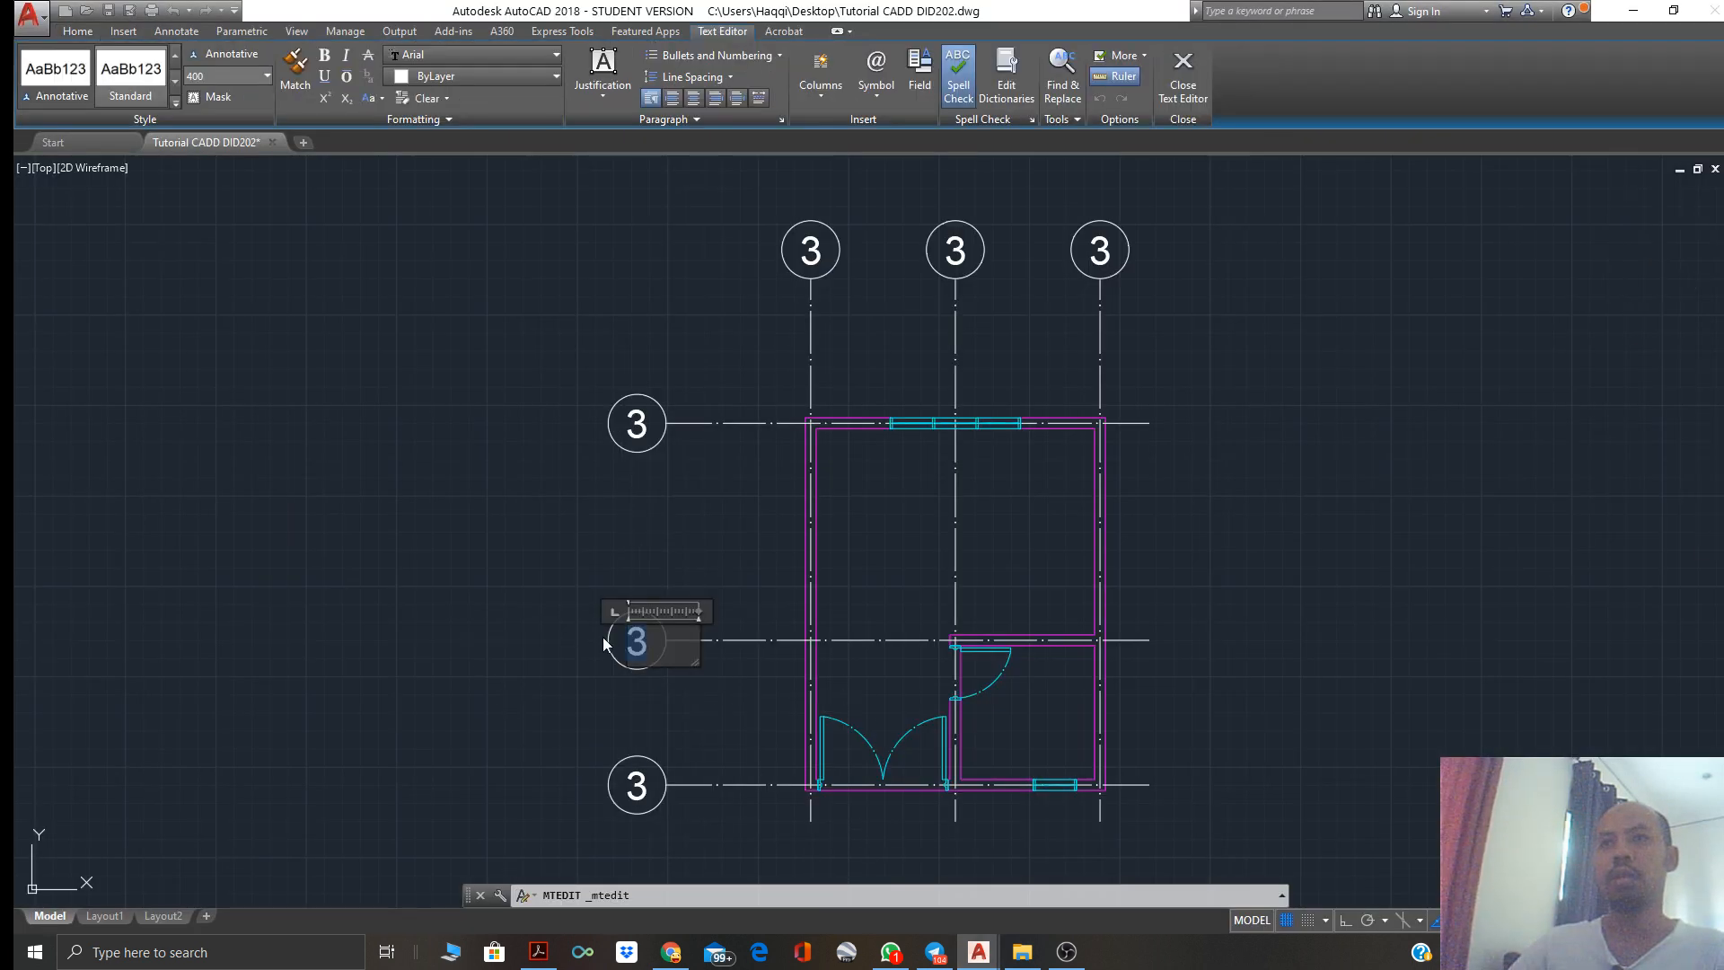
pyautogui.write('2')
pyautogui.click(640, 424)
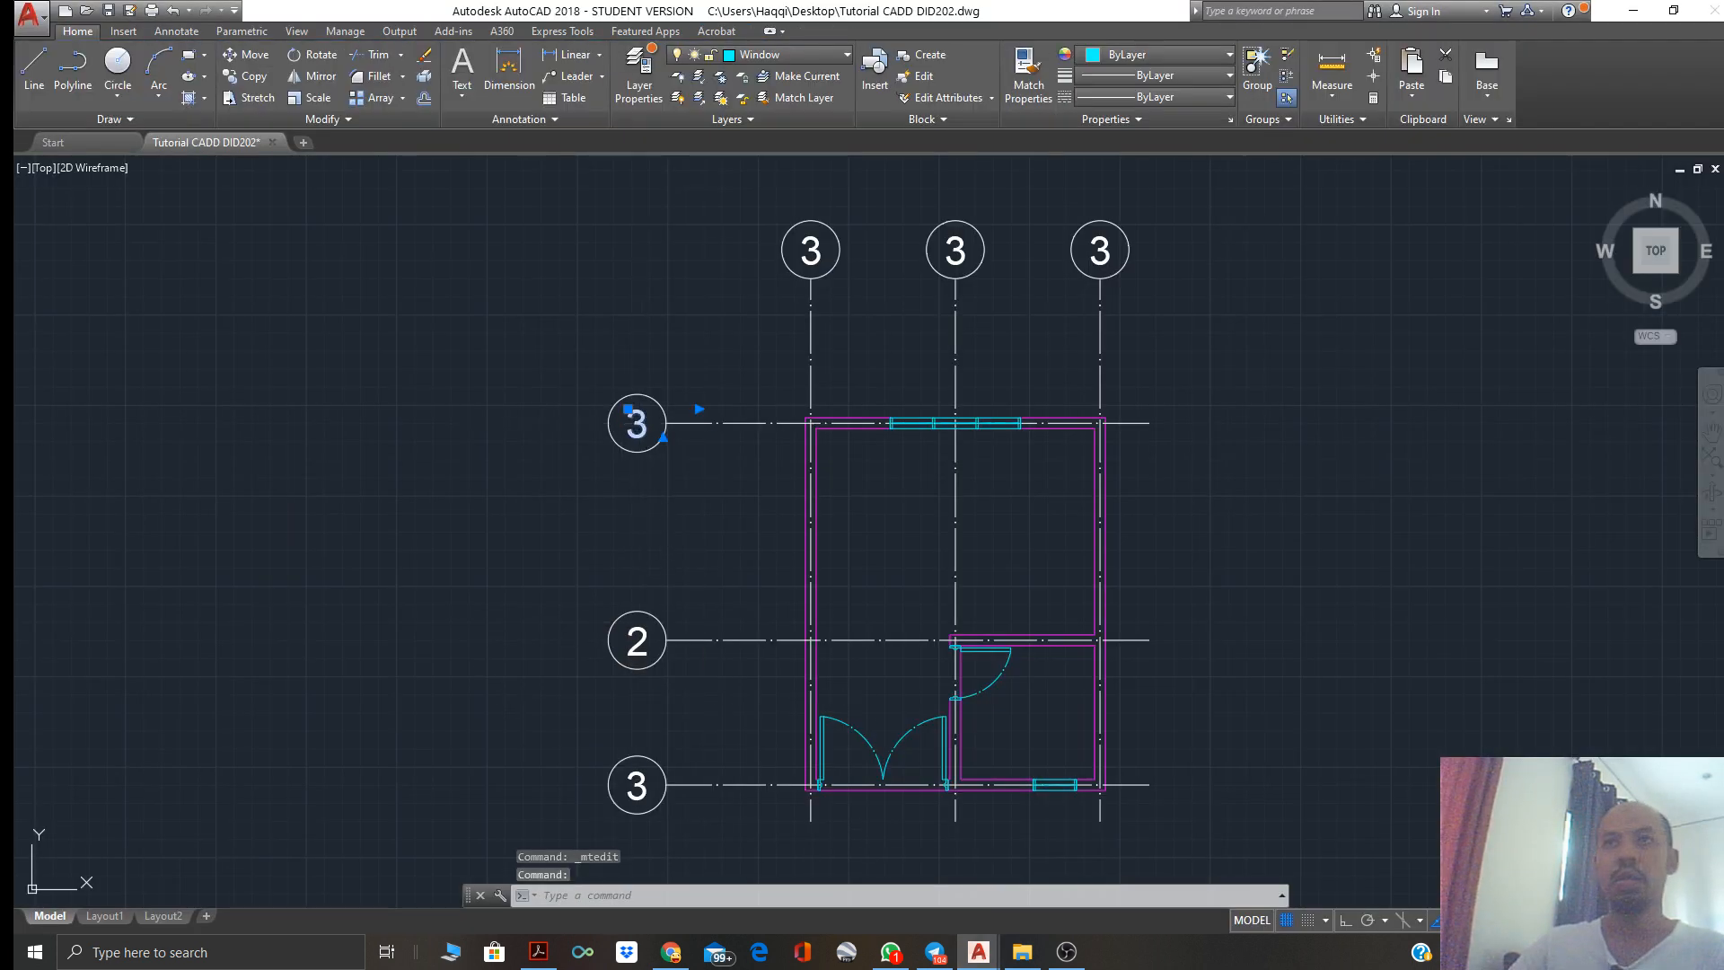
# Change the circled label text on the uppermost horizontal grid line to 1
pyautogui.doubleClick(633, 426)
pyautogui.write('1')
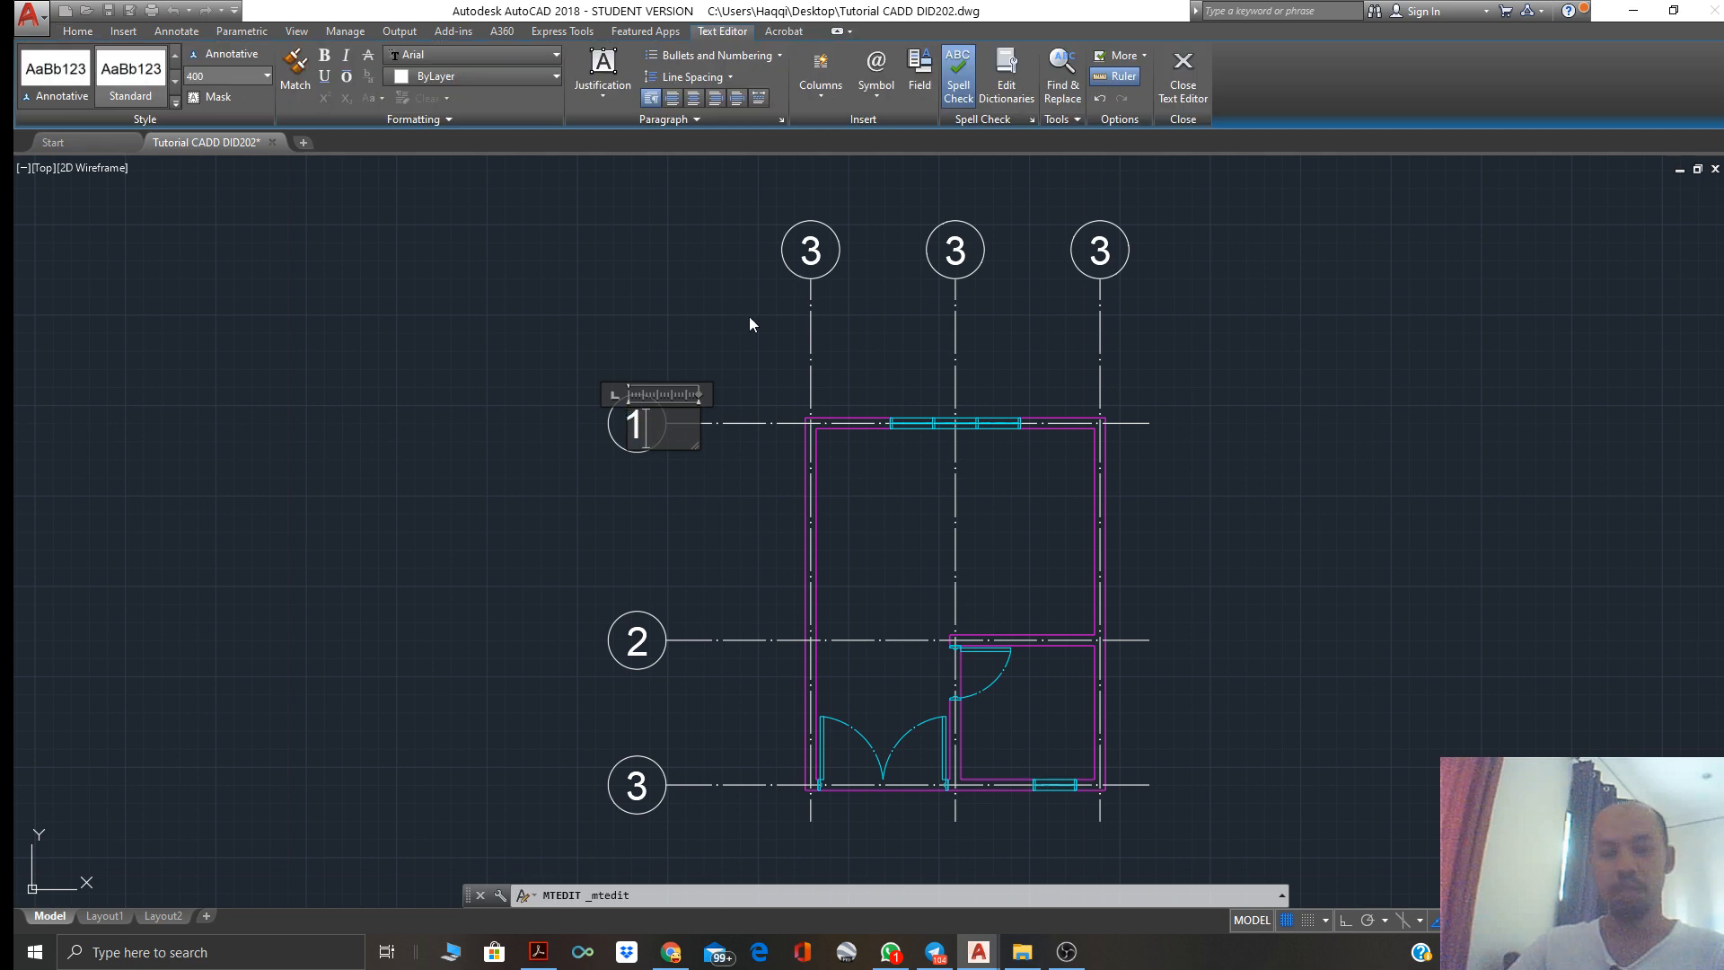
pyautogui.click(642, 429)
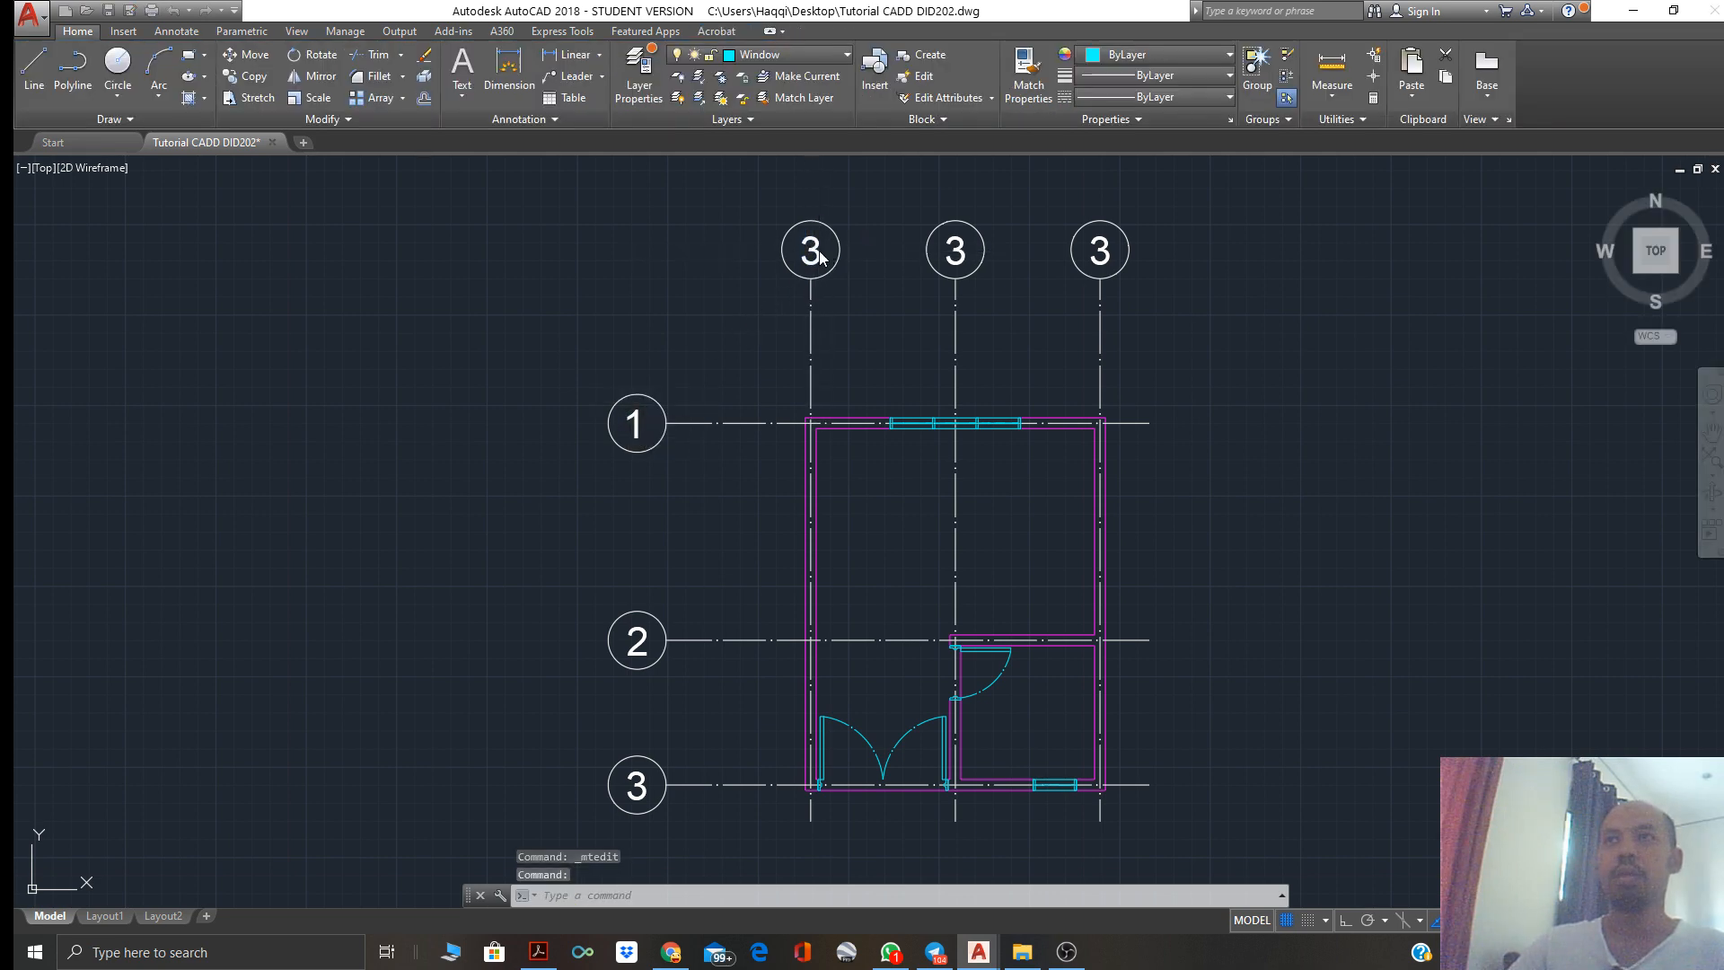
# Change the circled labels on the three vertical grid lines to A, B and C from left to right
pyautogui.doubleClick(811, 249)
pyautogui.write('A')
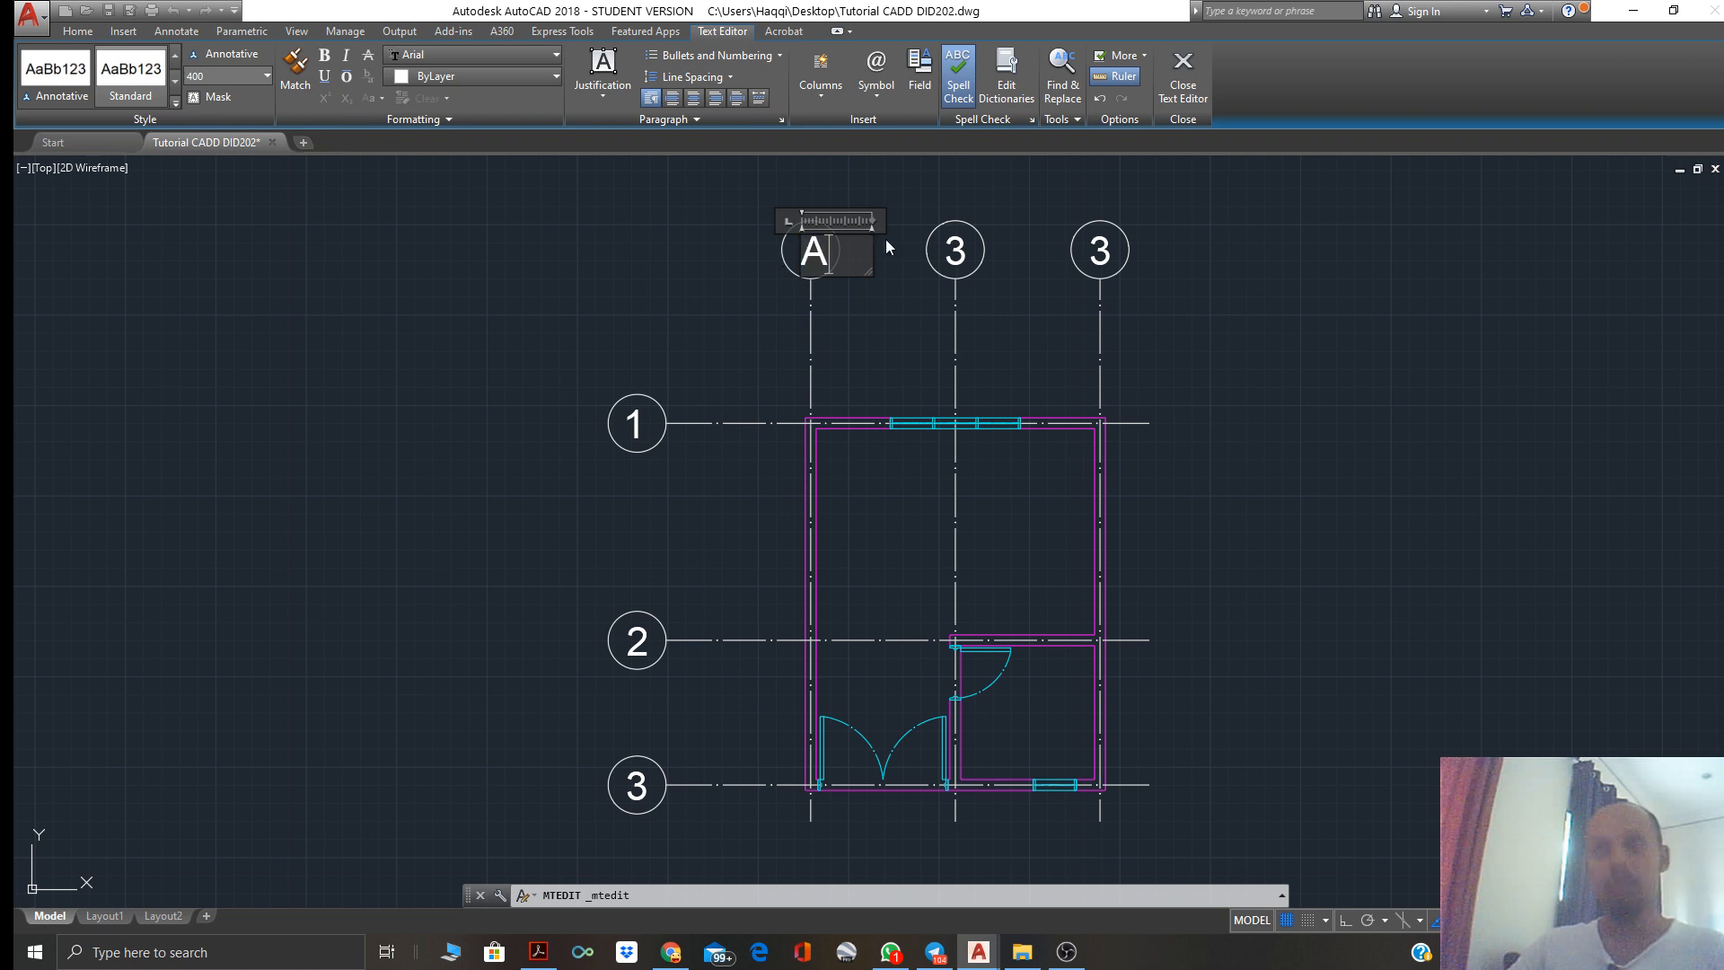
pyautogui.click(885, 239)
pyautogui.click(955, 250)
pyautogui.doubleClick(954, 251)
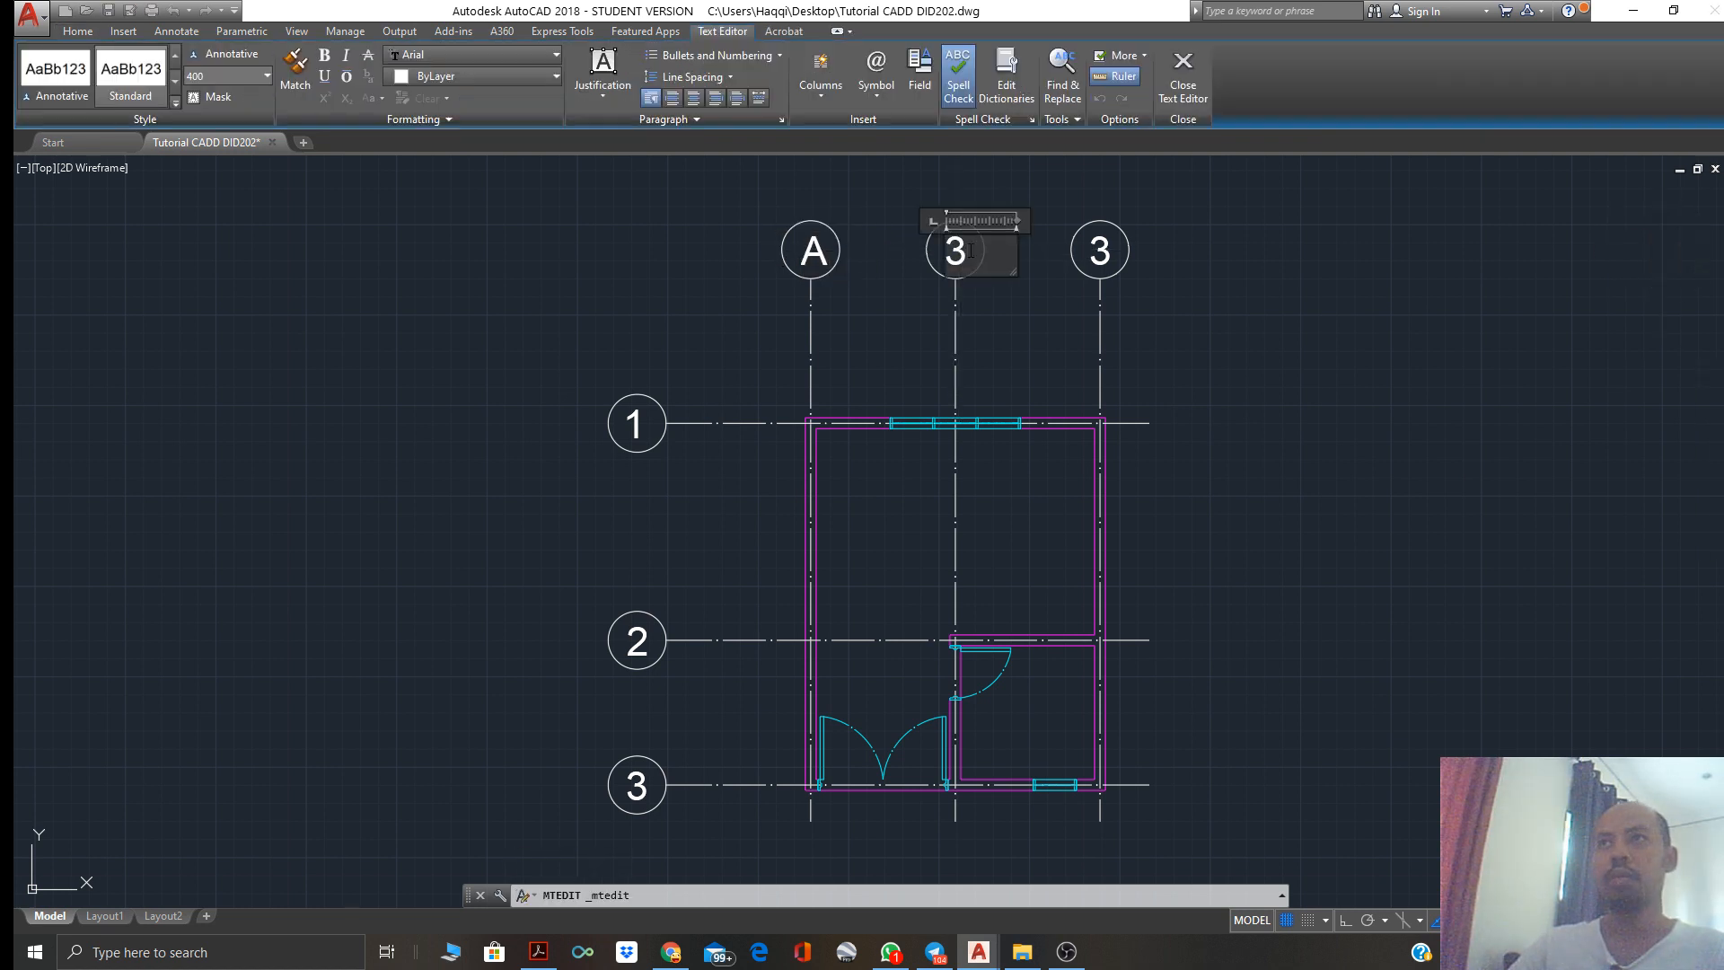
pyautogui.write('B')
pyautogui.click(1100, 251)
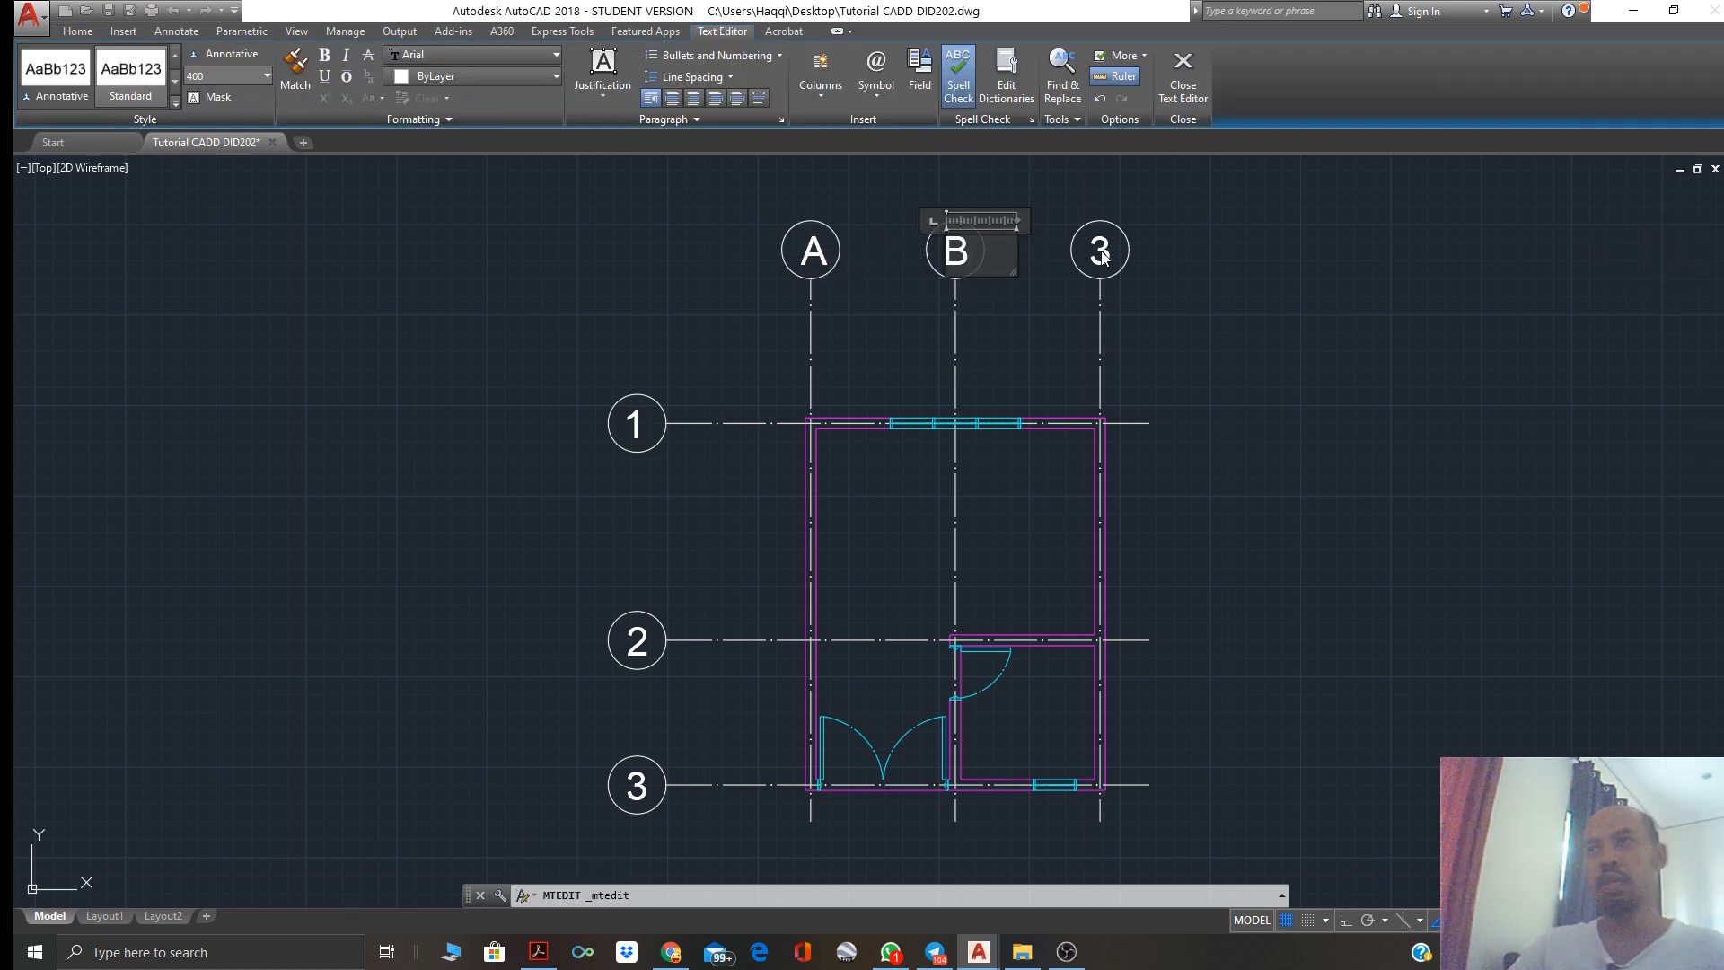
pyautogui.doubleClick(1099, 252)
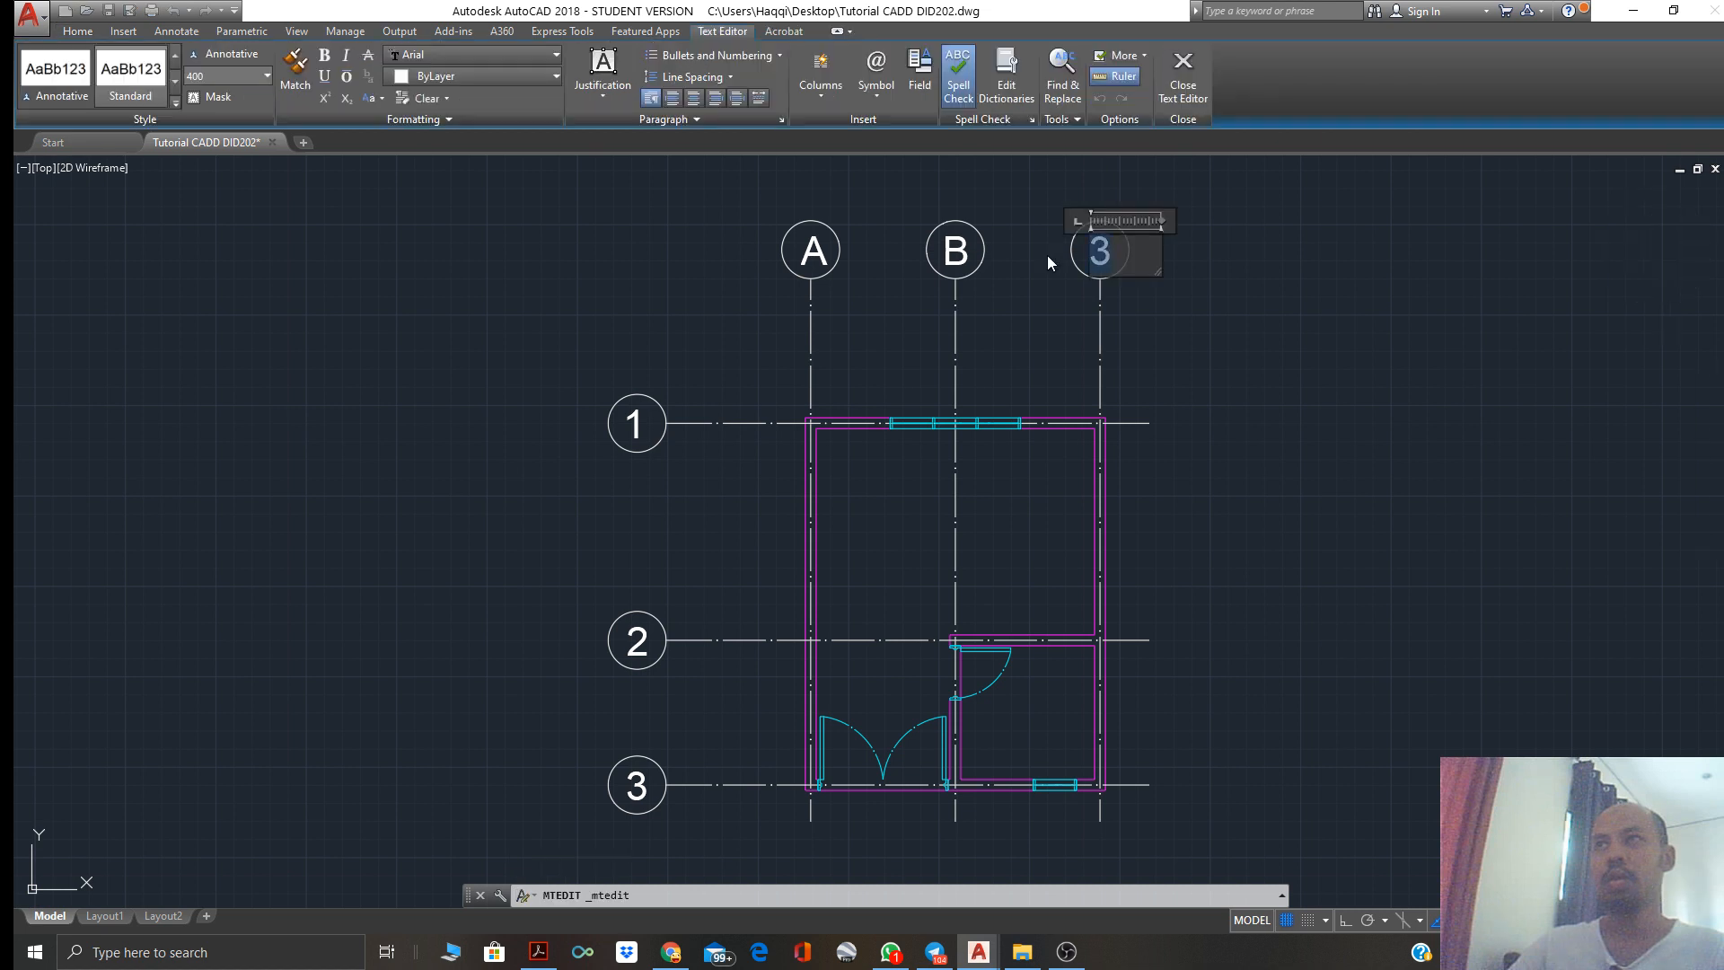
pyautogui.write('C')
pyautogui.click(1185, 306)
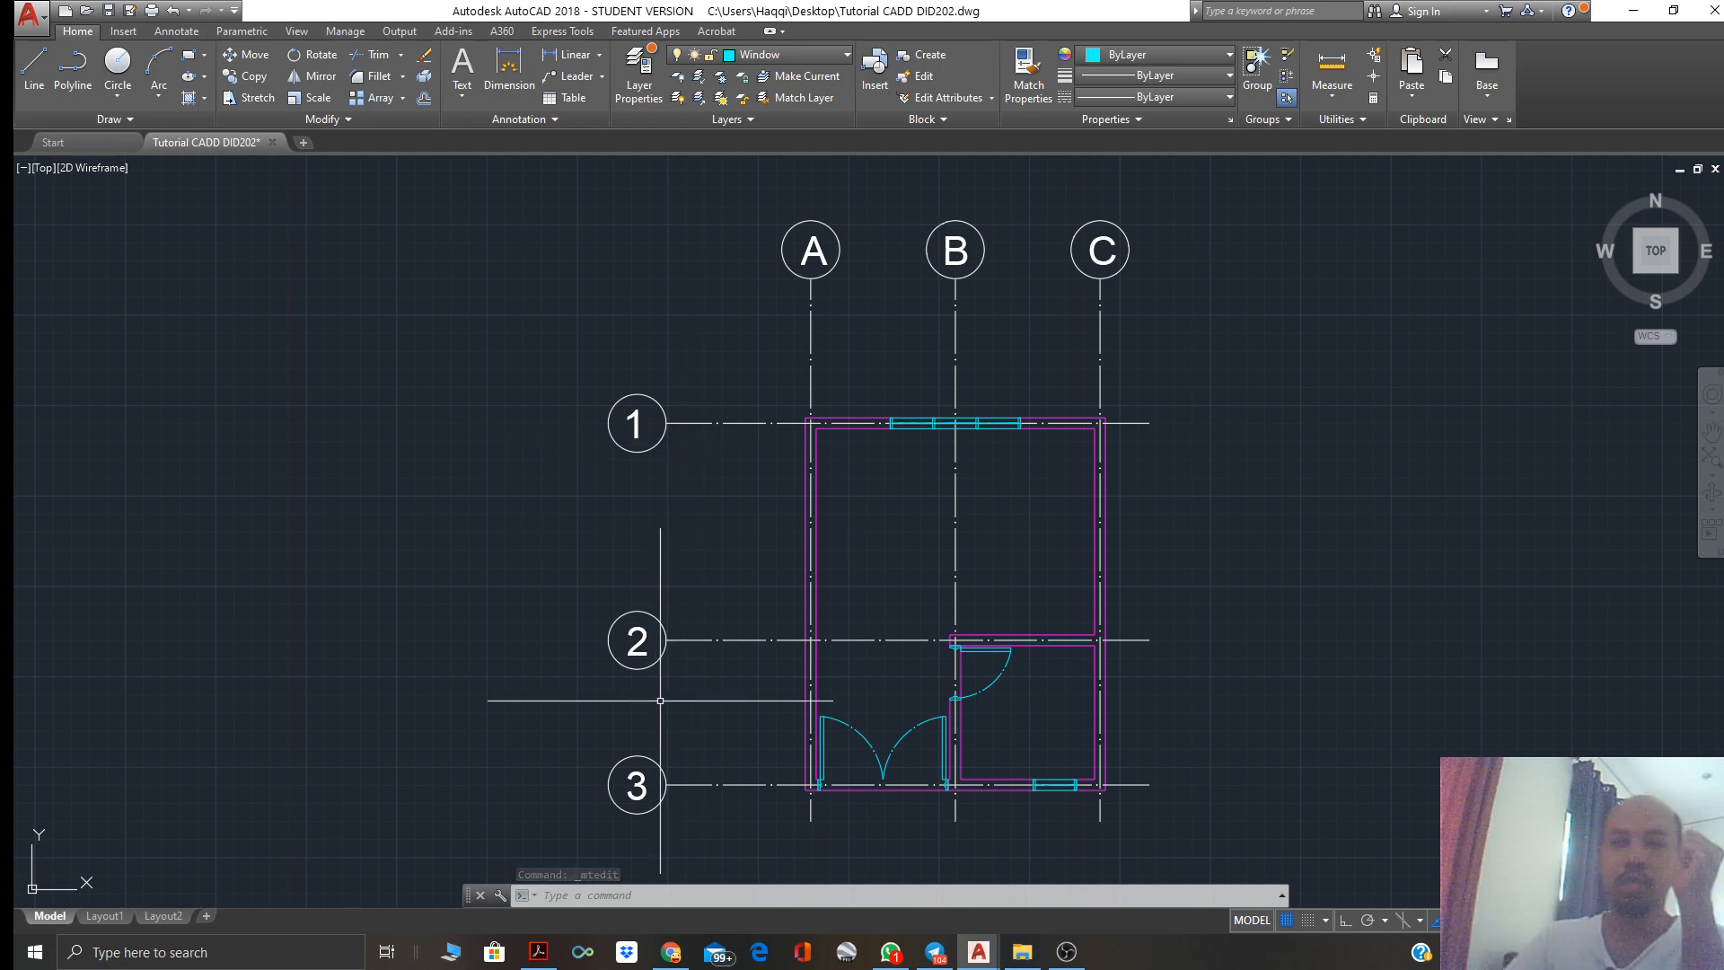
# Switch to the sample PDF in Adobe Acrobat, check the plan's dimensions, and return to the AutoCAD drawing
pyautogui.click(538, 952)
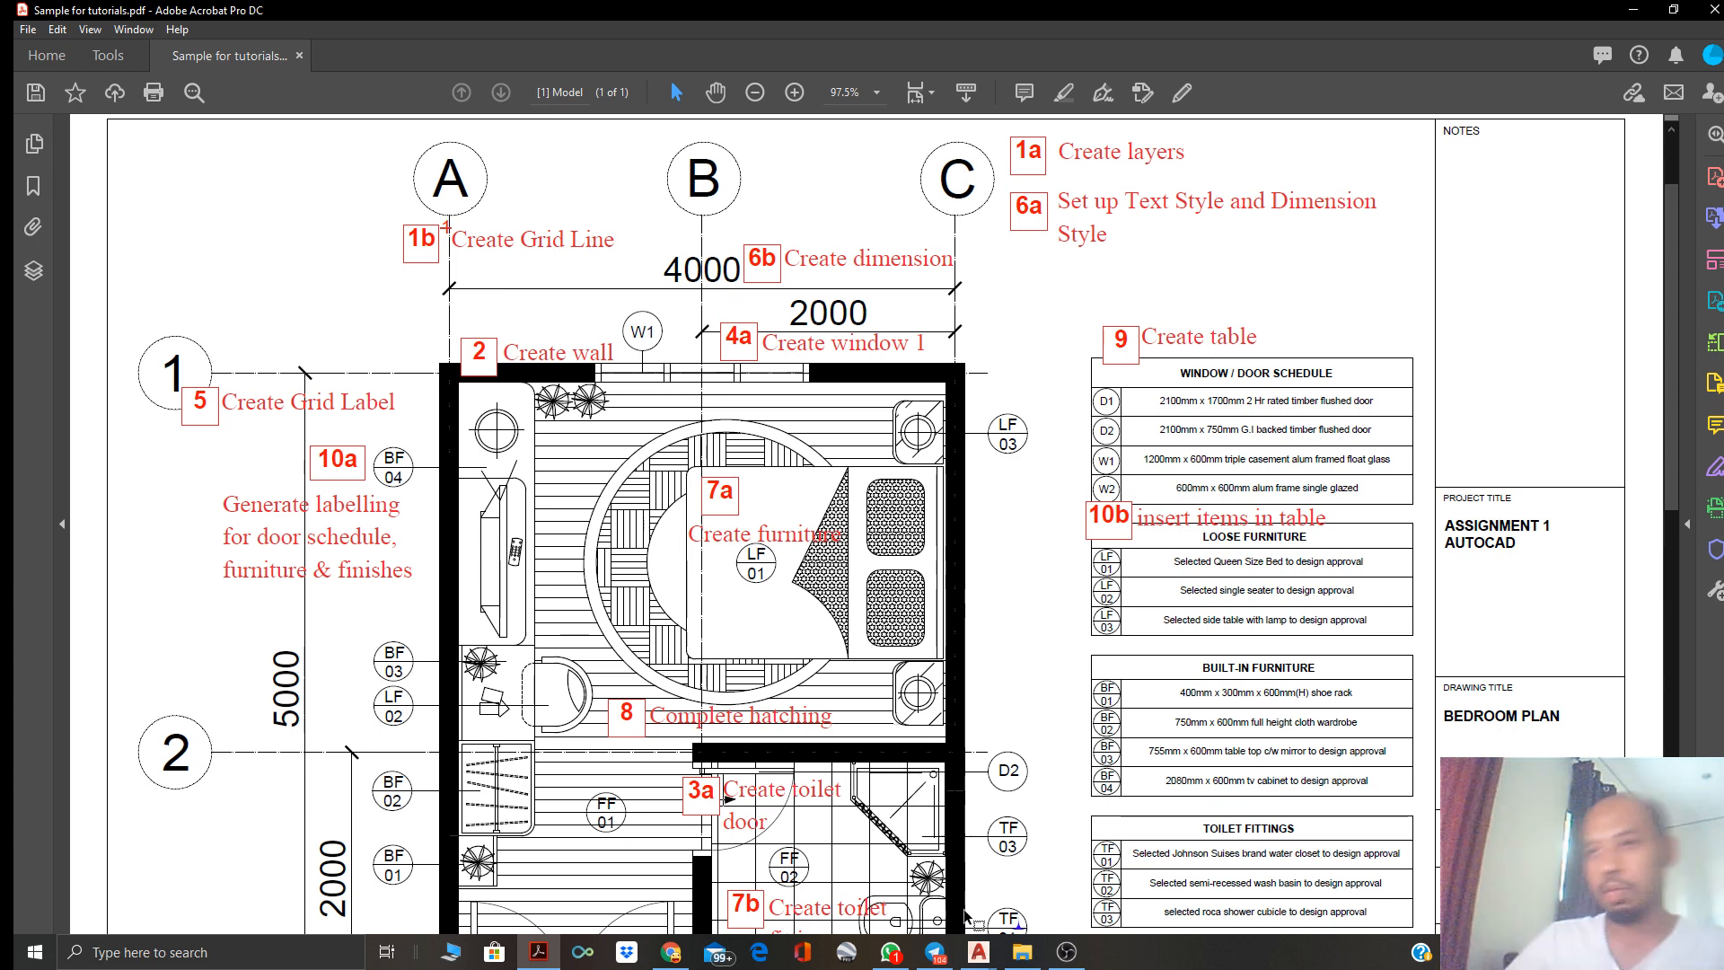
pyautogui.click(981, 959)
pyautogui.click(941, 897)
# Add a horizontal dimension from grid line A to grid line C, placed between the upper wall and the circled letters
pyautogui.scroll(3, 822, 423)
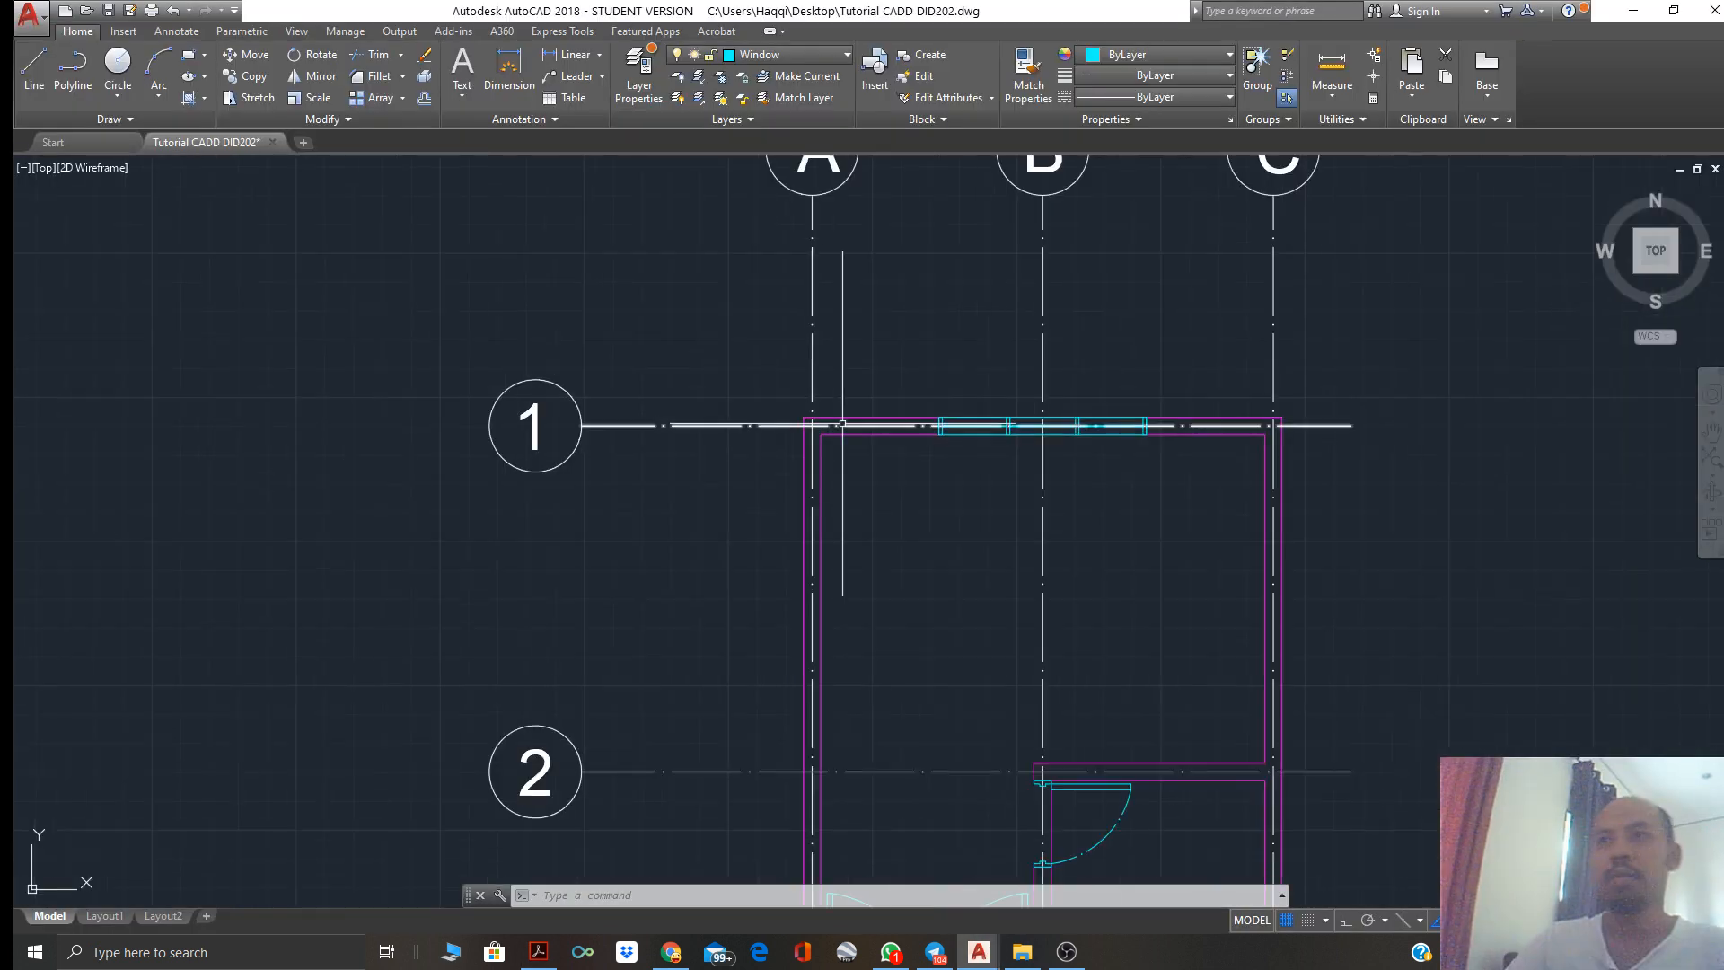
pyautogui.moveTo(892, 347); pyautogui.dragTo(717, 500, button='middle')
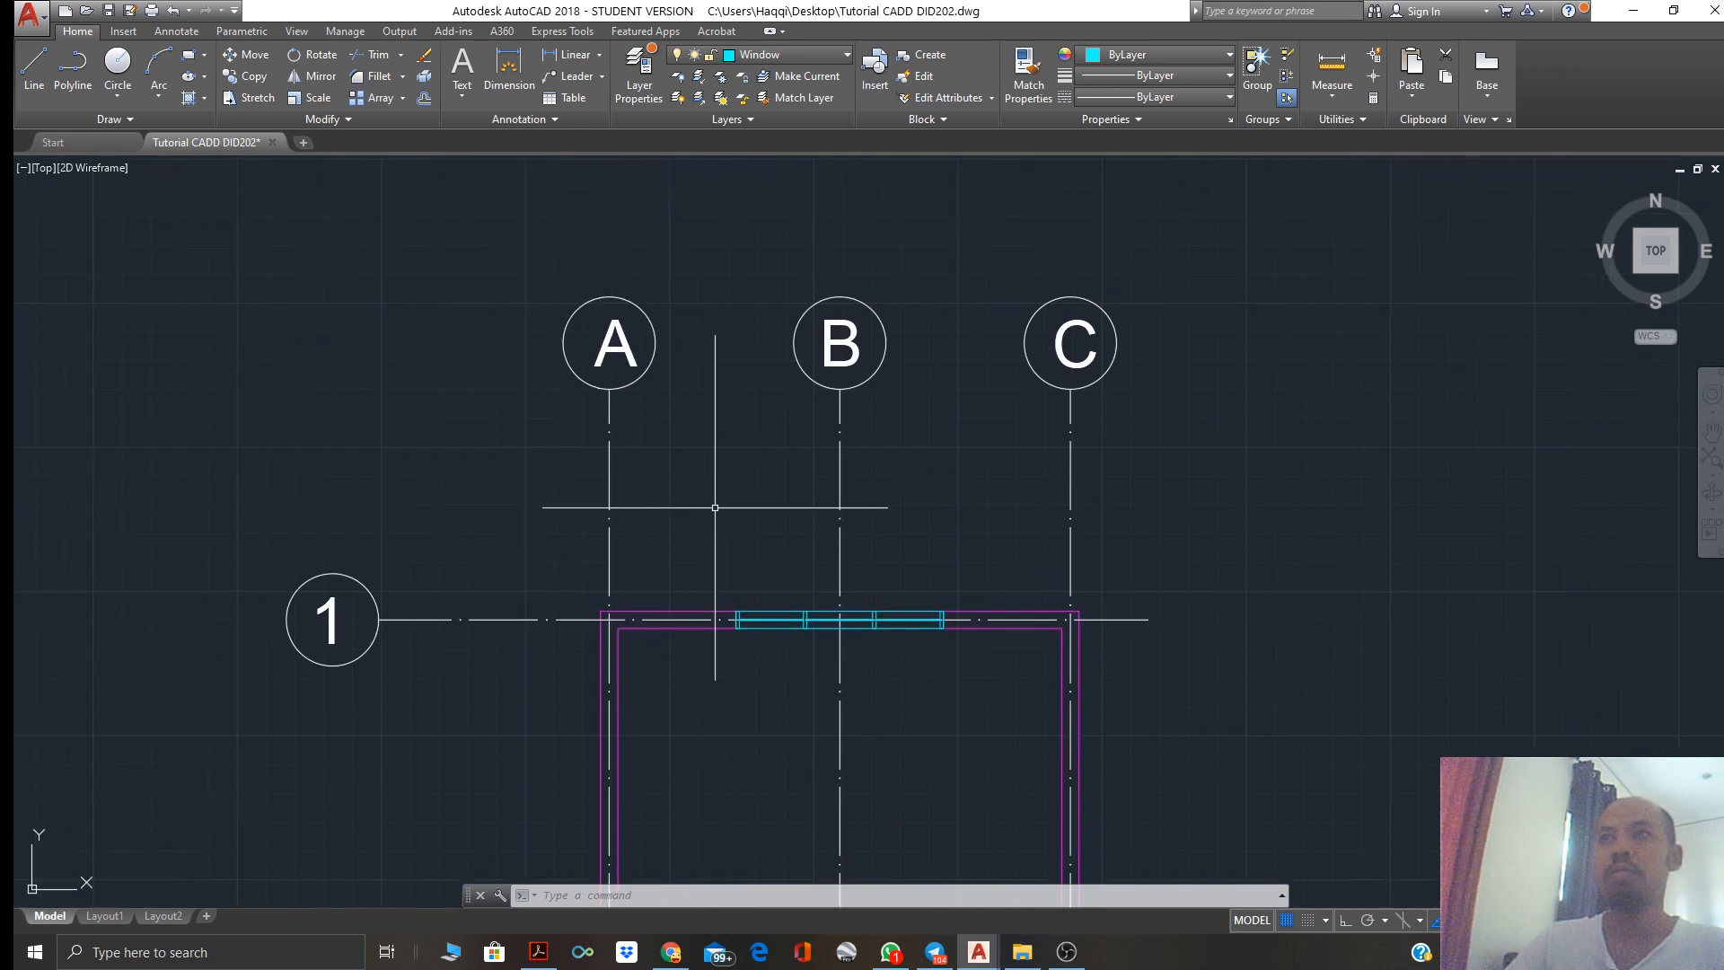
pyautogui.click(510, 70)
pyautogui.click(610, 610)
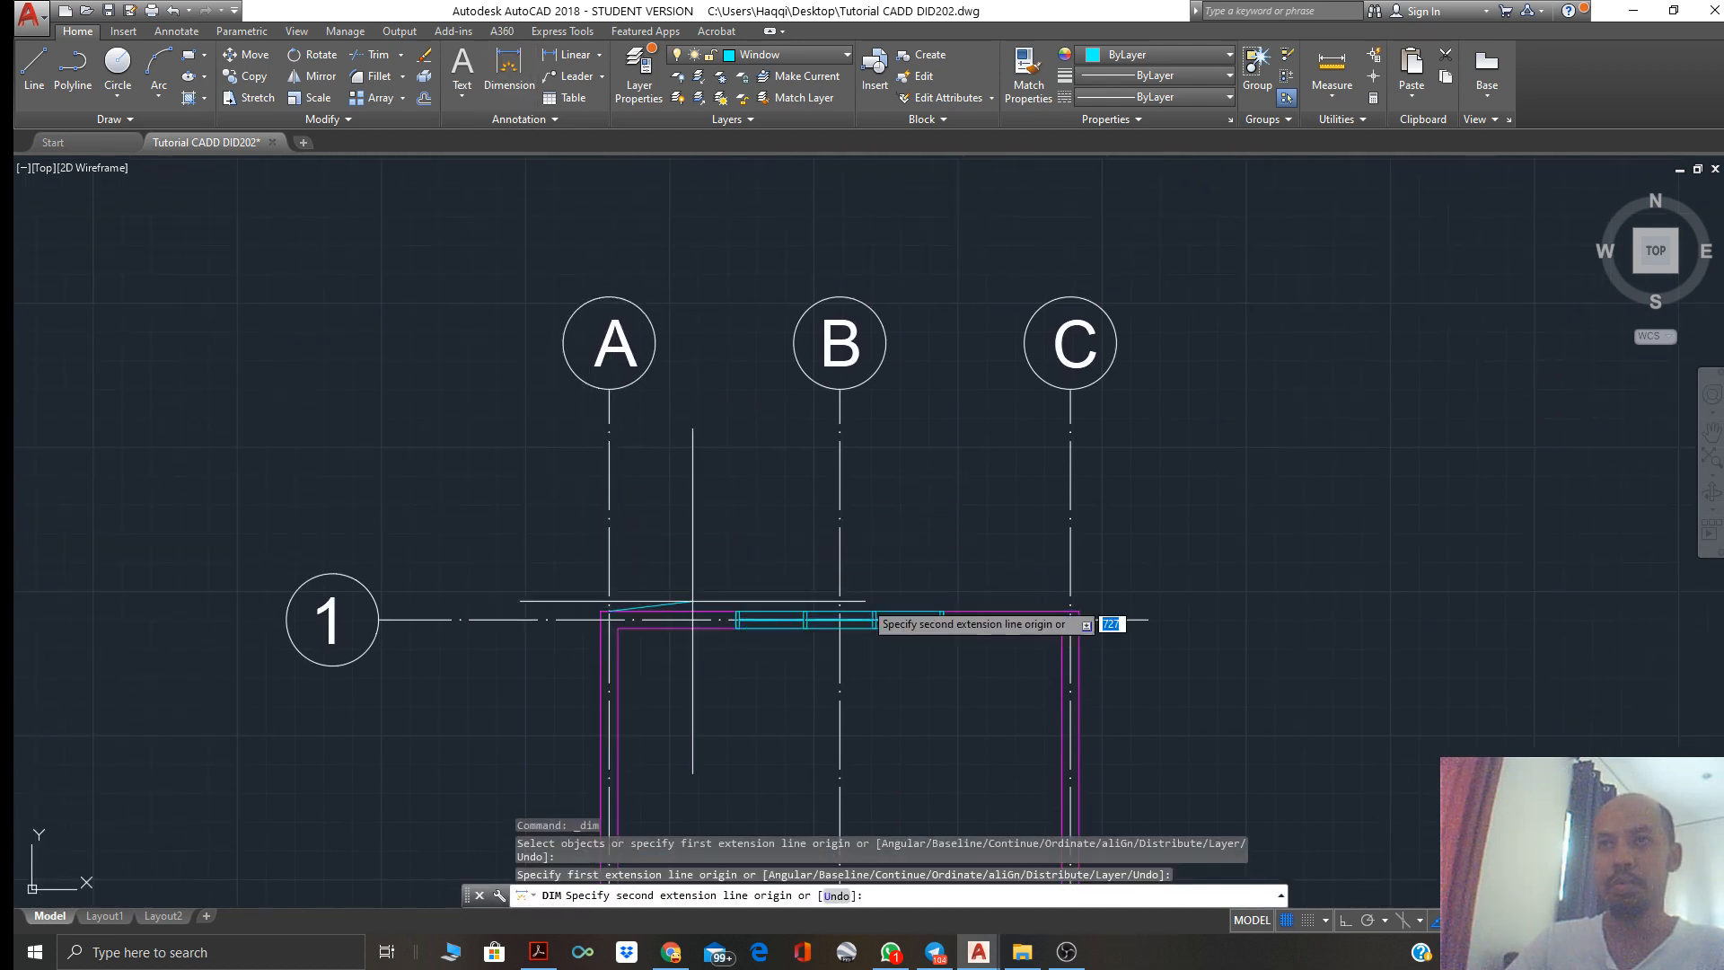
pyautogui.click(1070, 612)
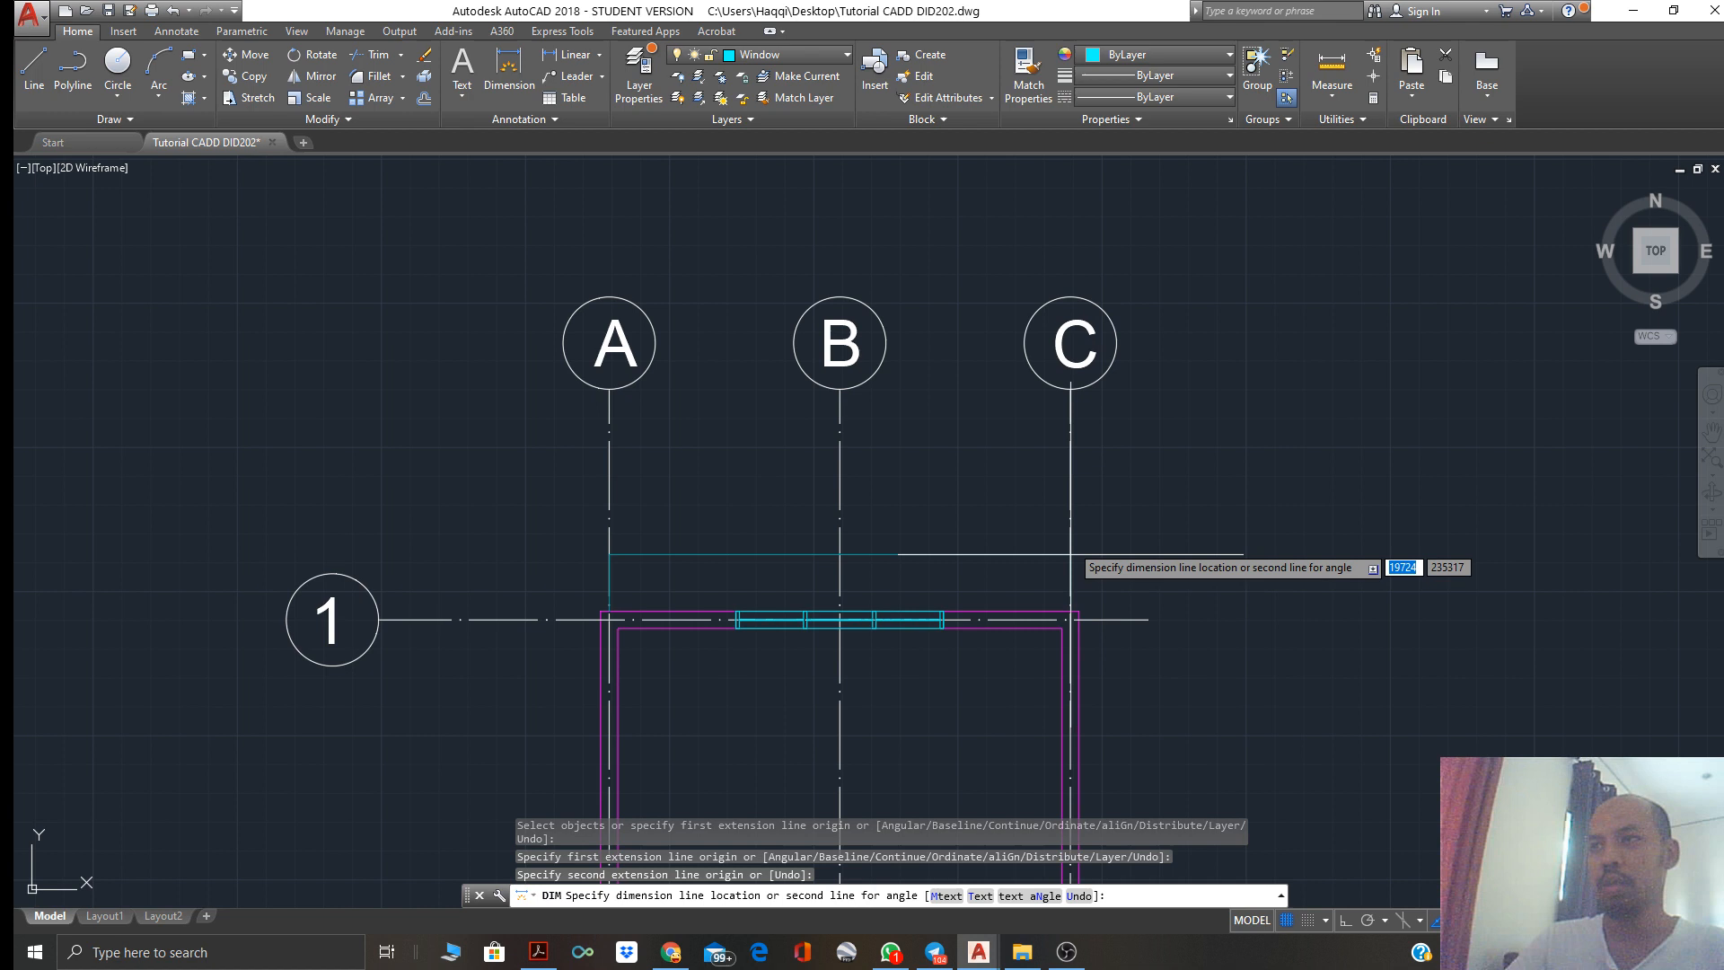
pyautogui.click(1071, 491)
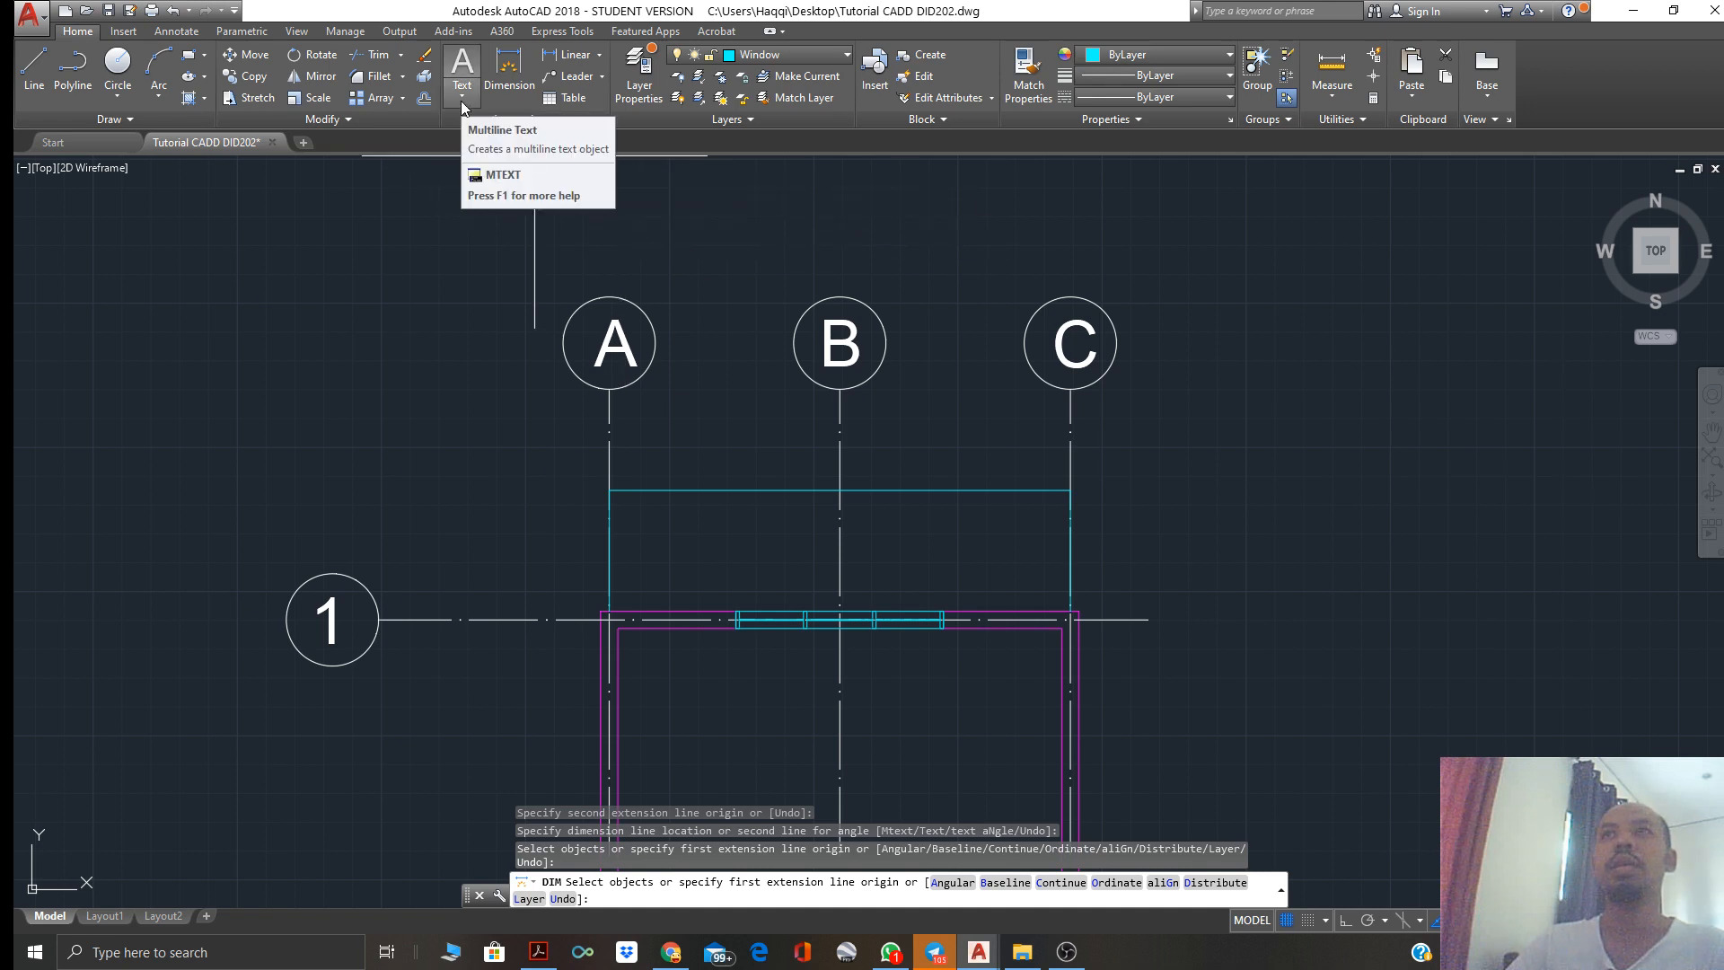
# Review the Standard text style's font and height settings and close them without changes
pyautogui.click(557, 124)
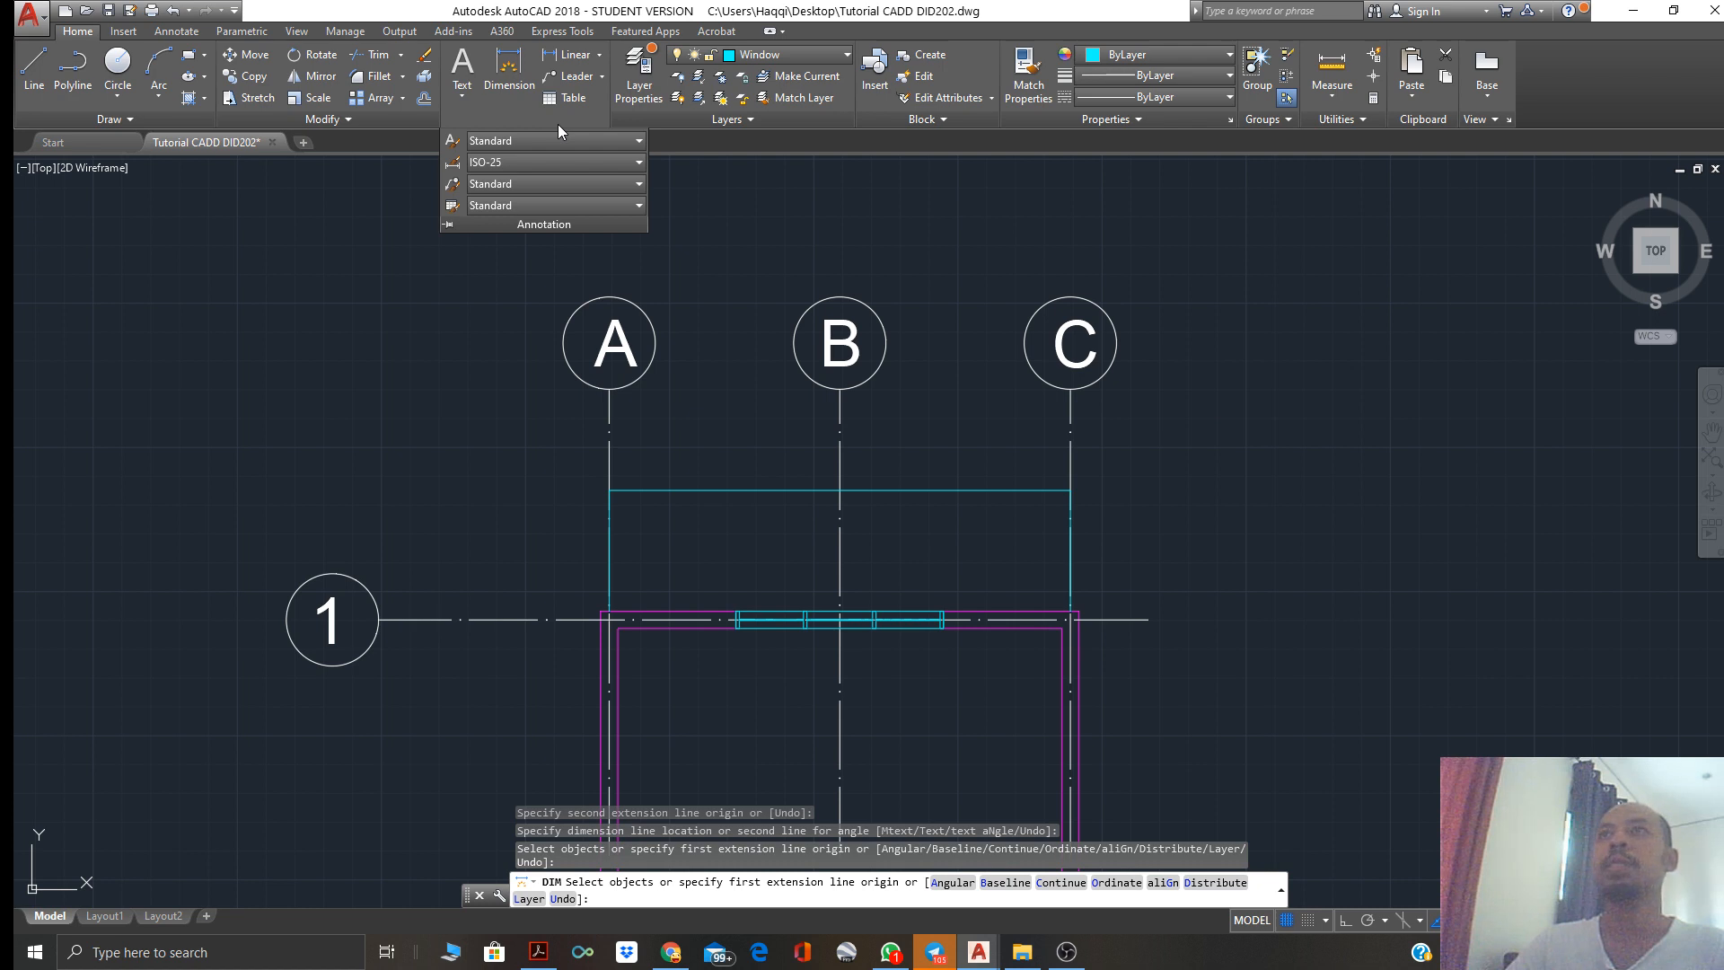
pyautogui.click(178, 32)
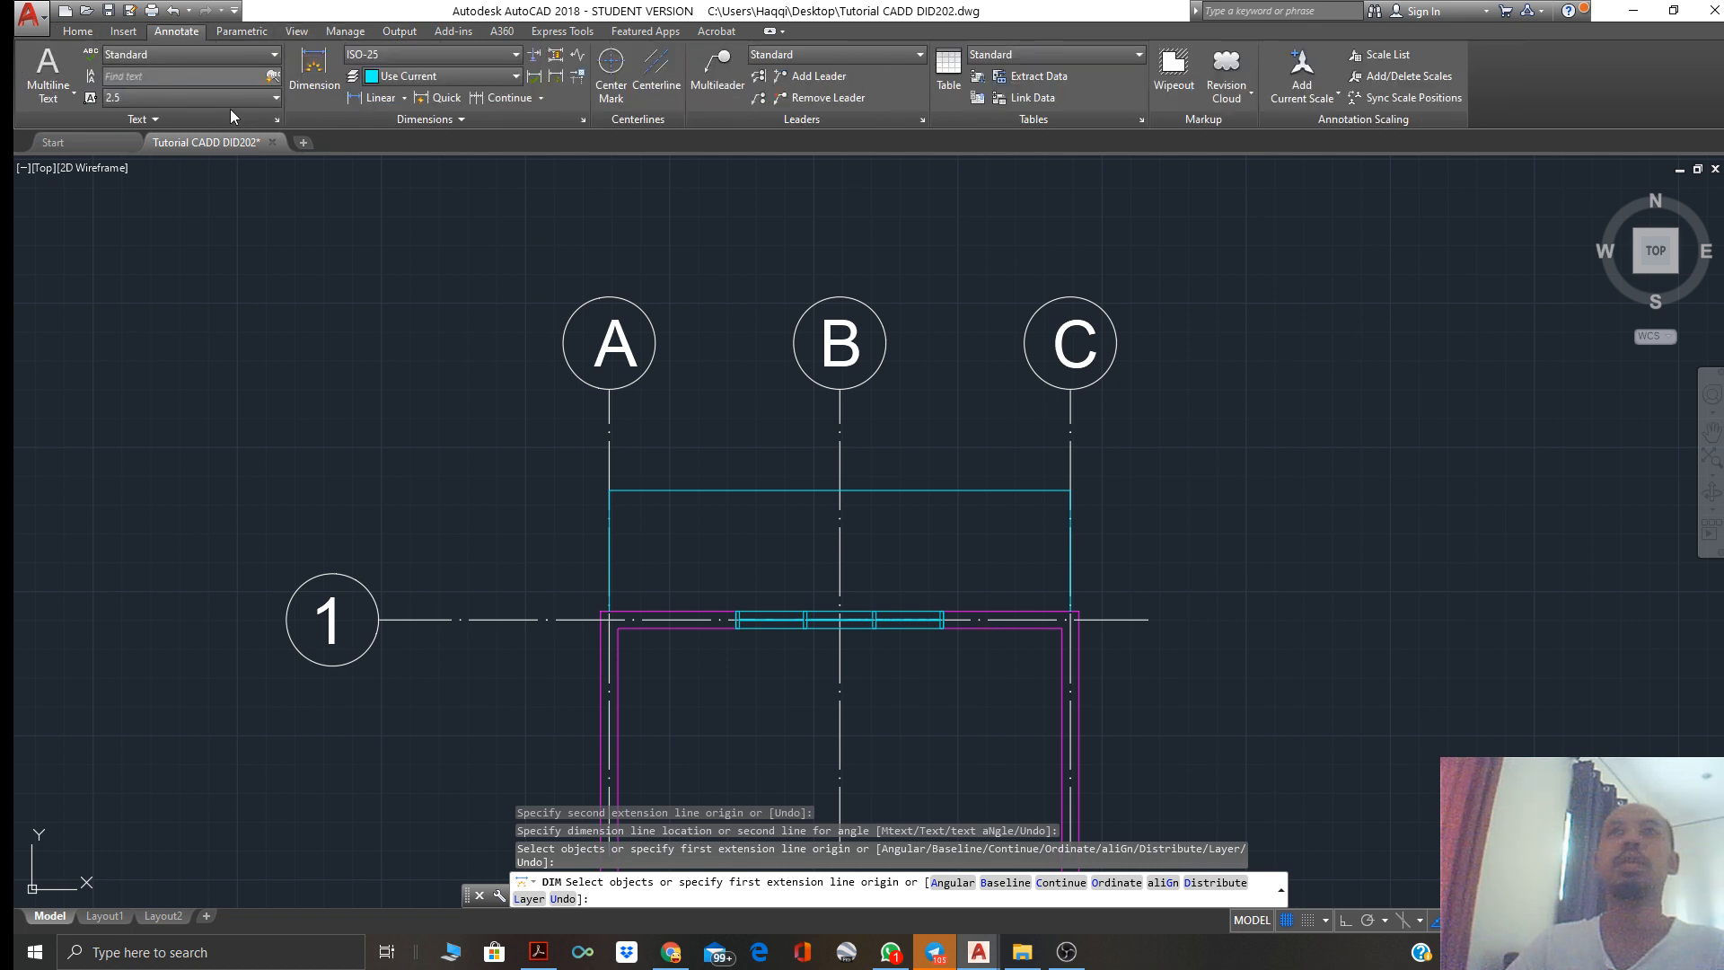
pyautogui.click(278, 120)
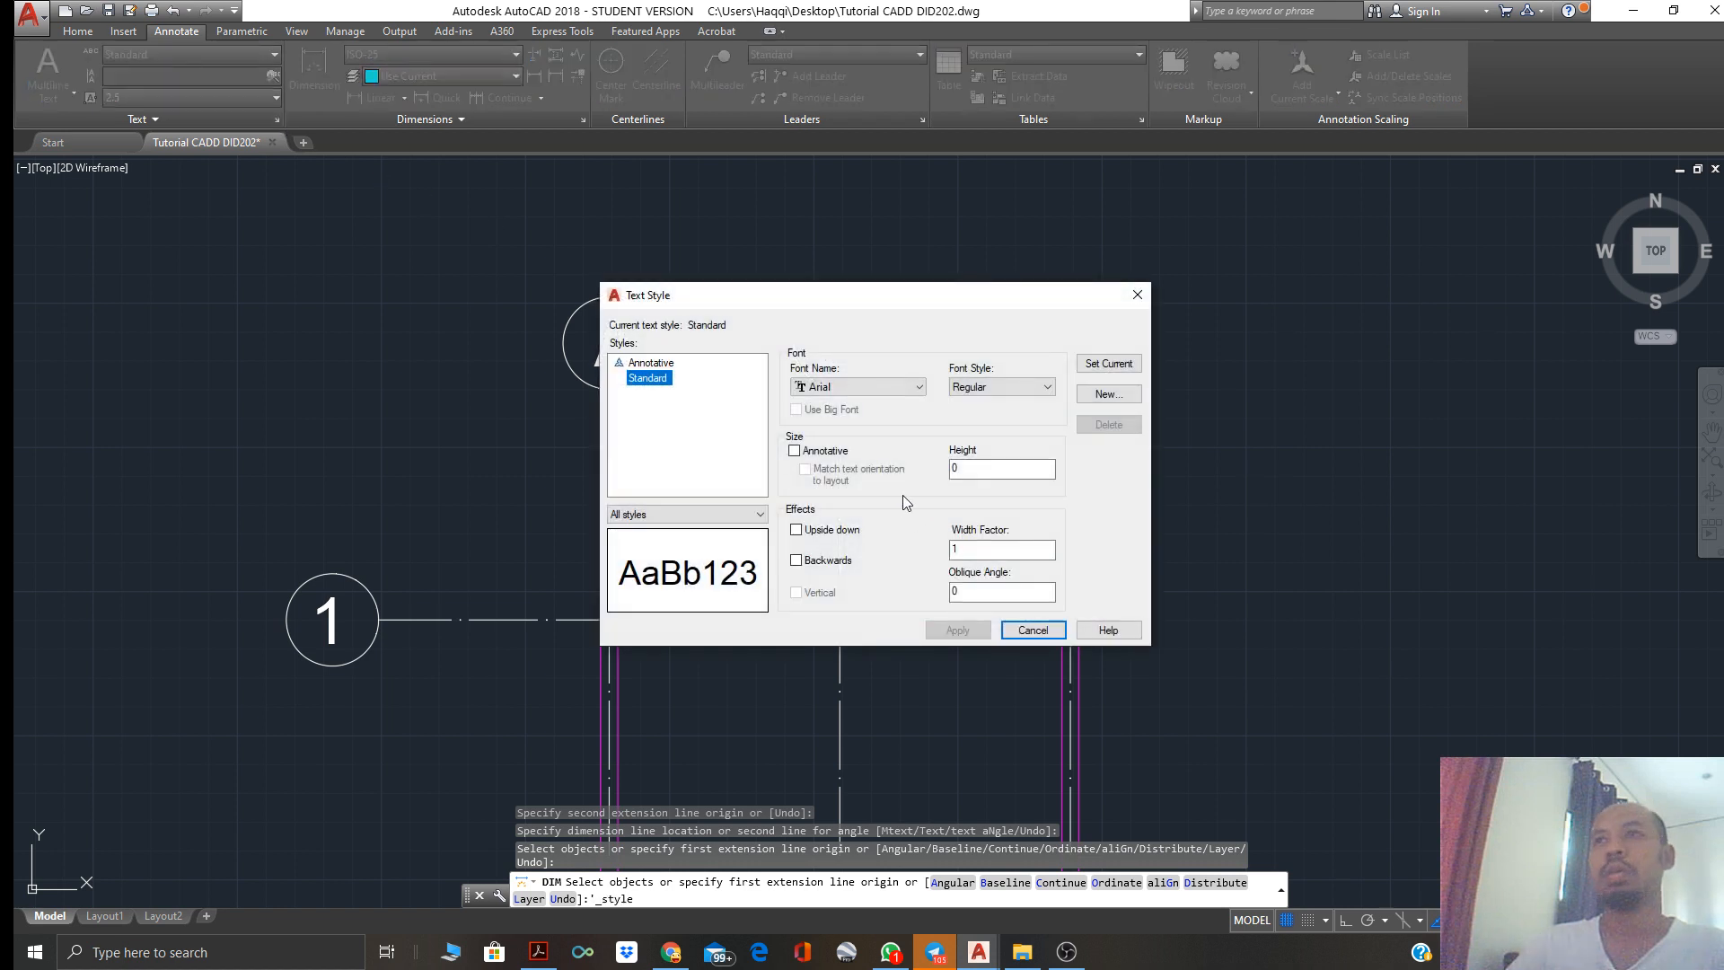
pyautogui.click(1031, 631)
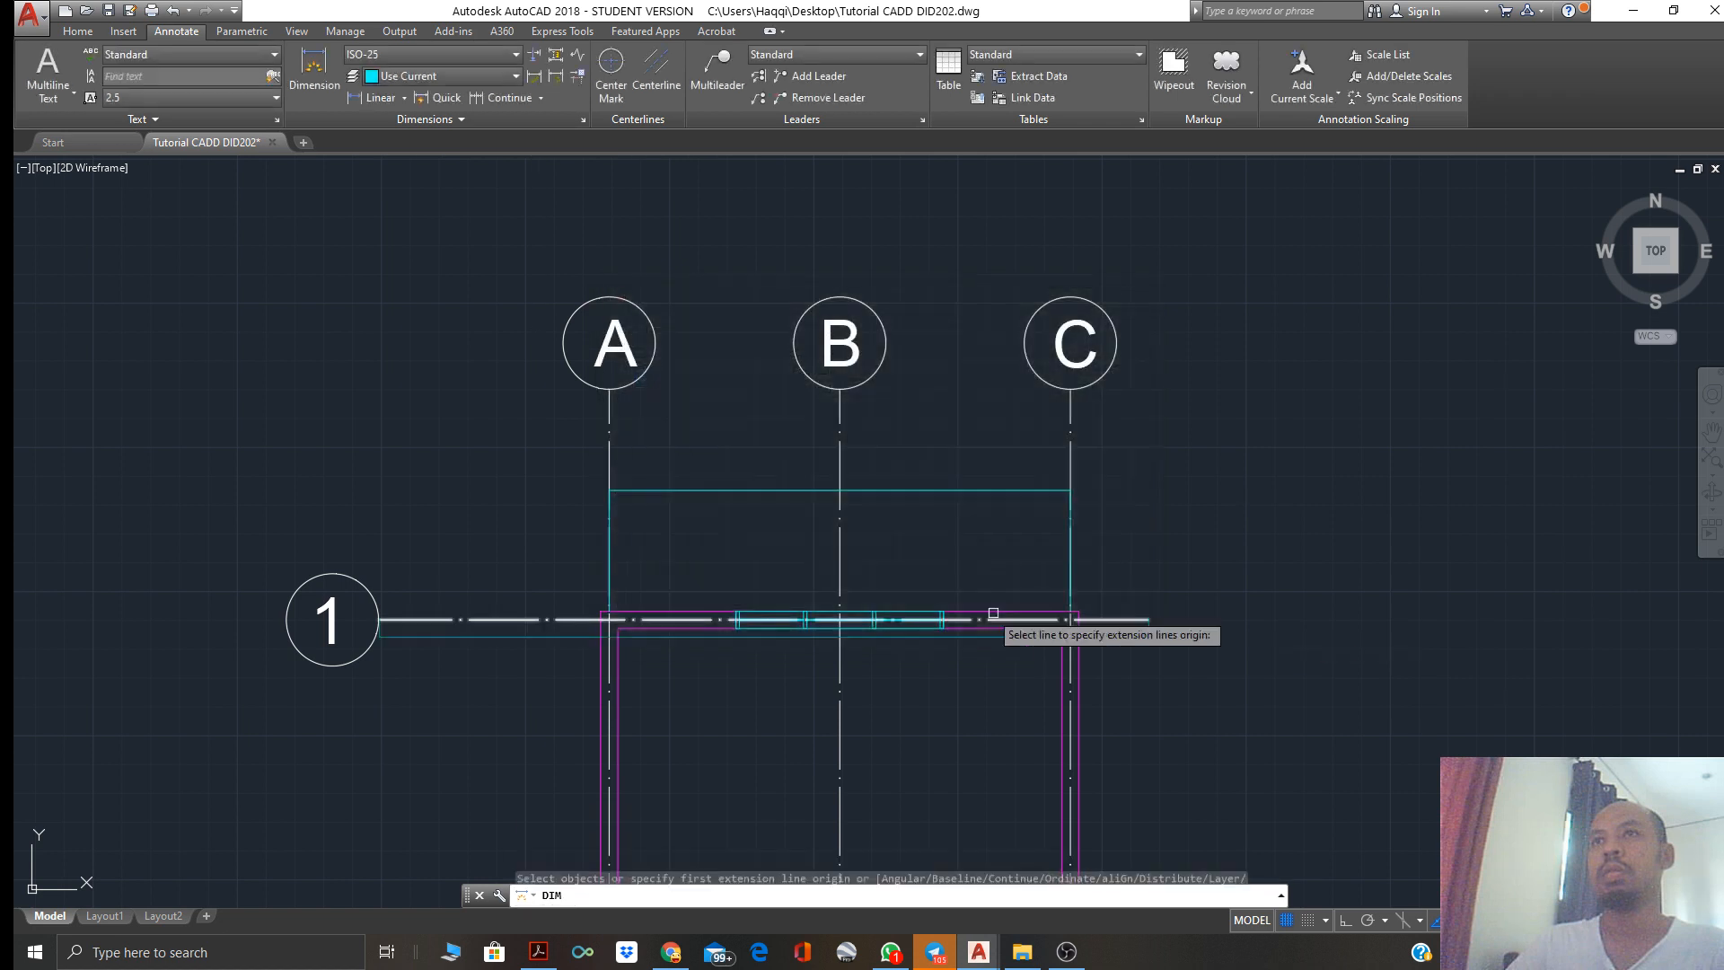
# Create a new dimension style based on Standard, named "Dimstyle" followed by the author's name, and continue to its settings
pyautogui.click(583, 120)
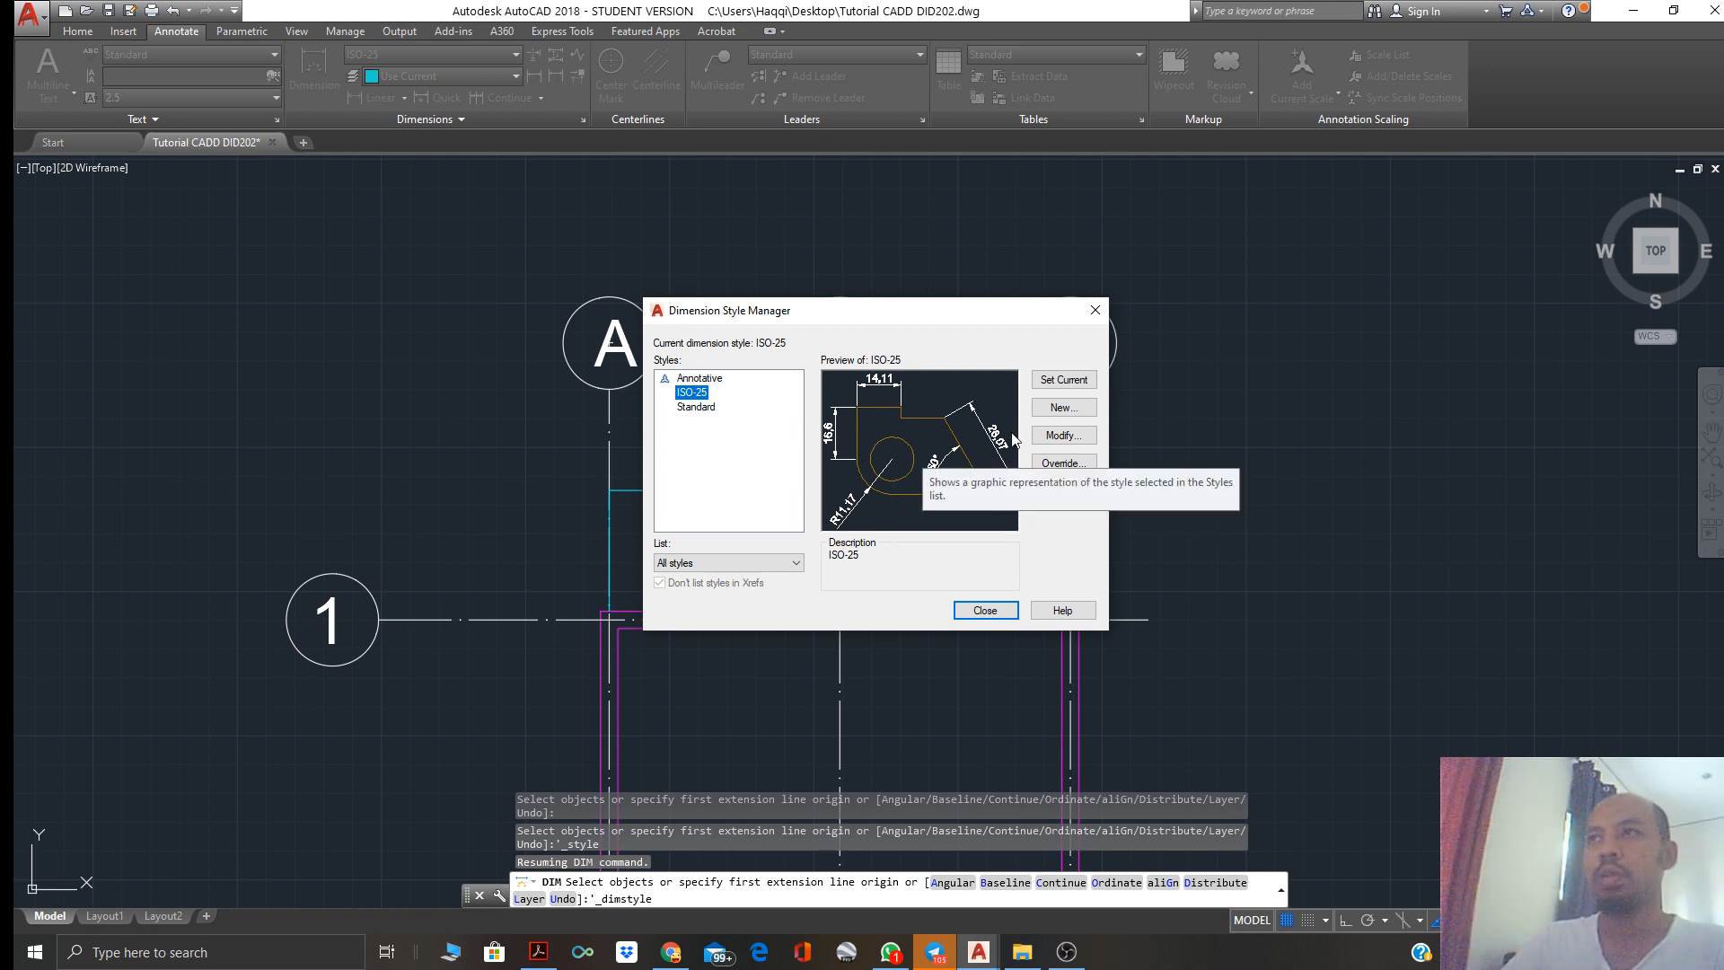
pyautogui.click(1064, 406)
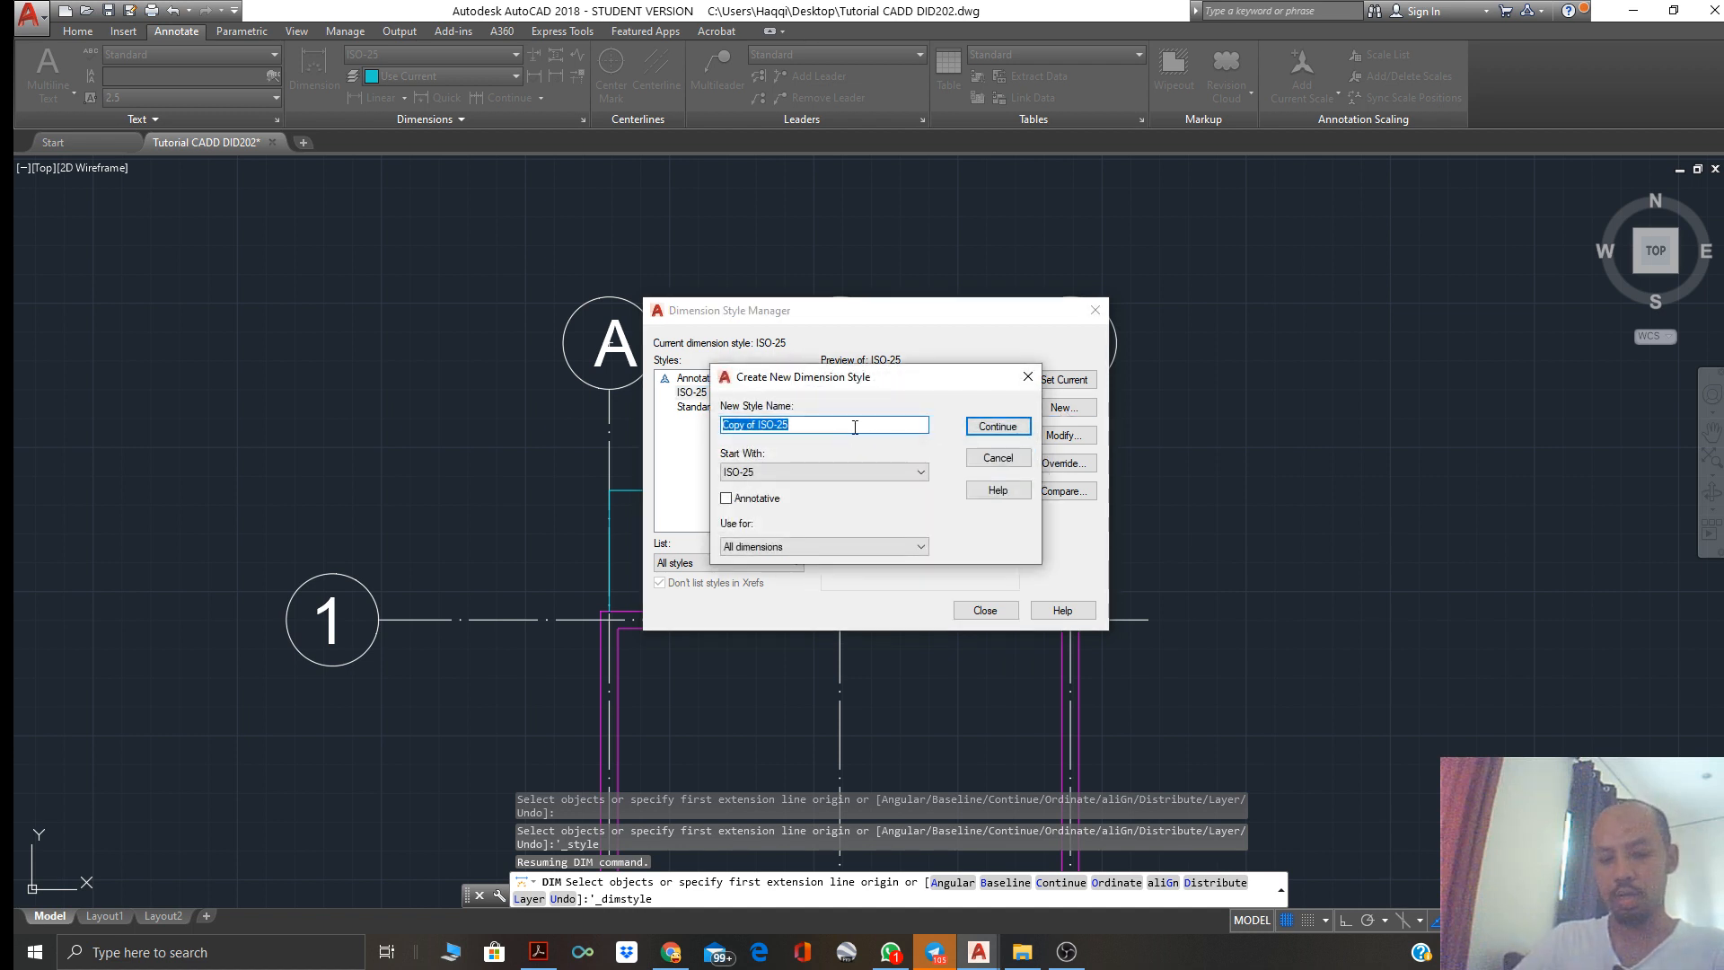
pyautogui.write('Dimstyle')
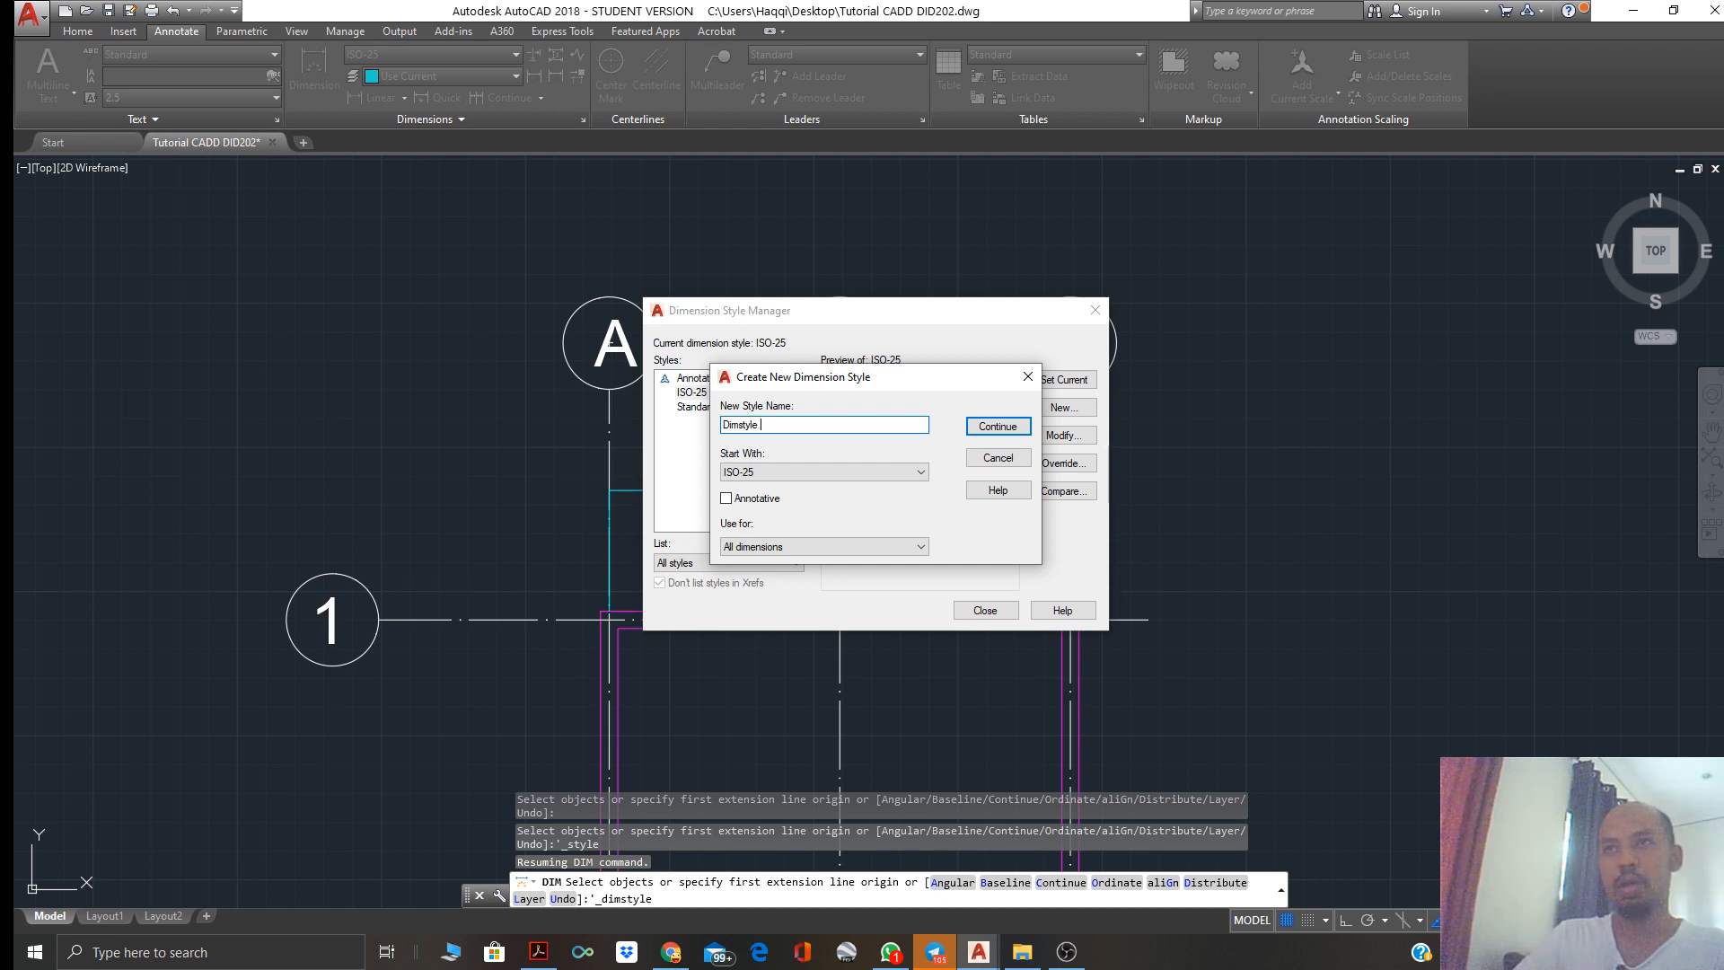
pyautogui.write(' Haqqi')
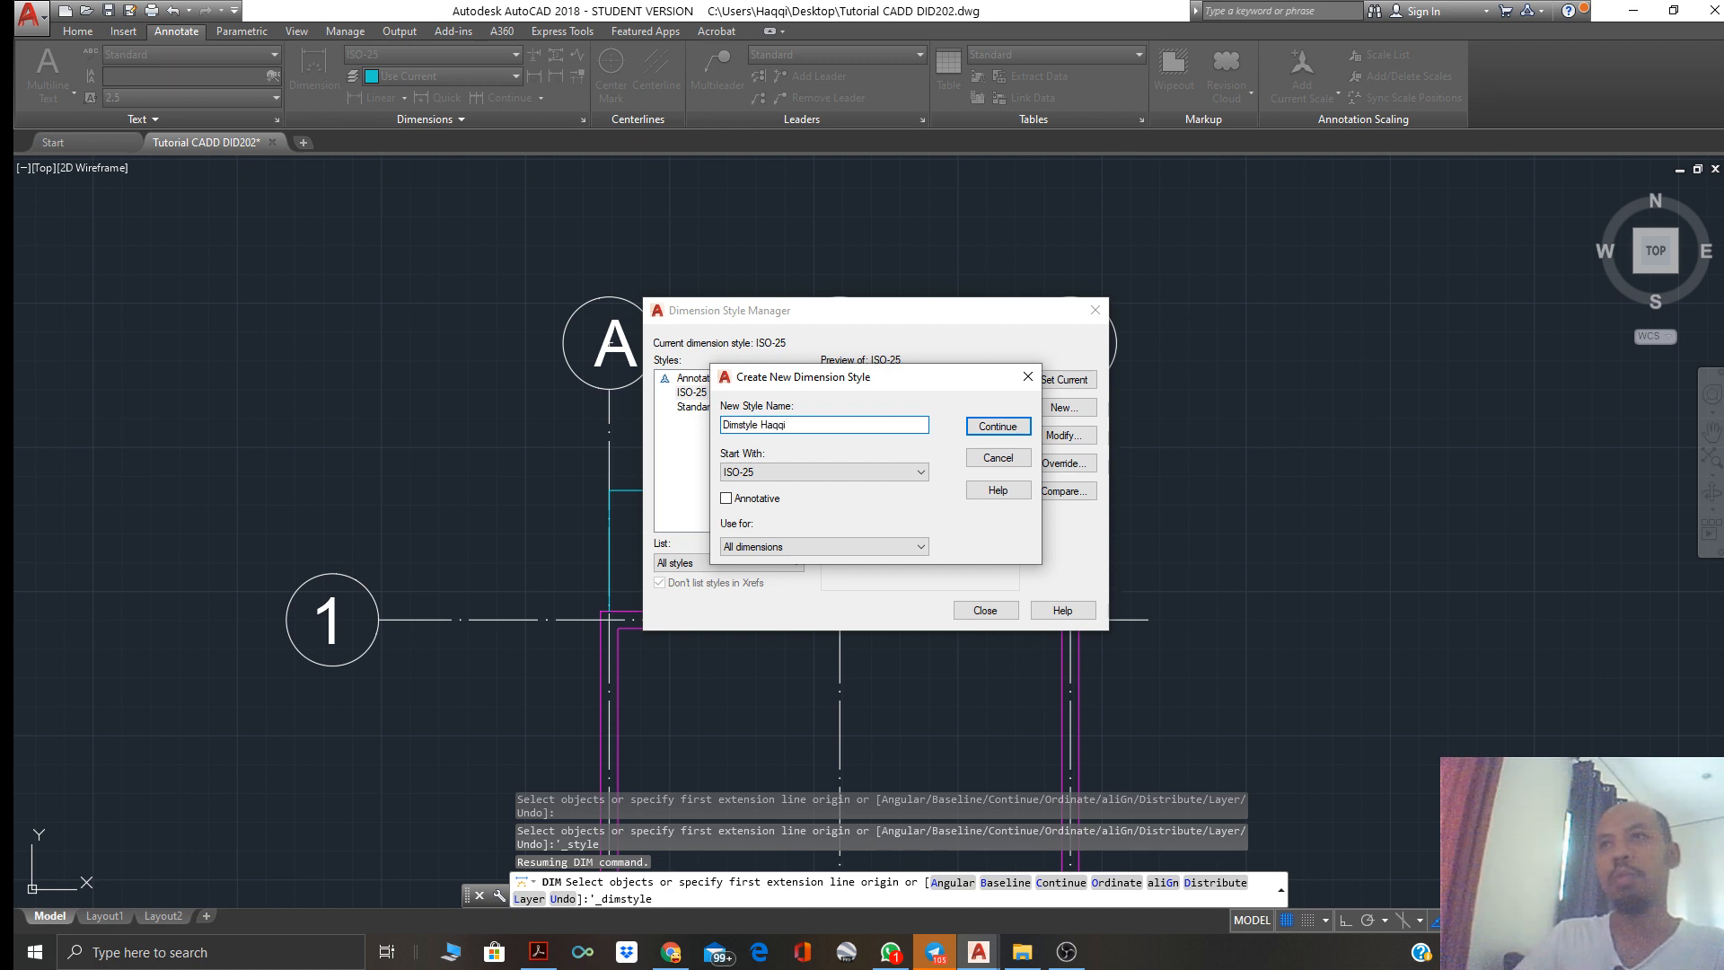
pyautogui.click(863, 473)
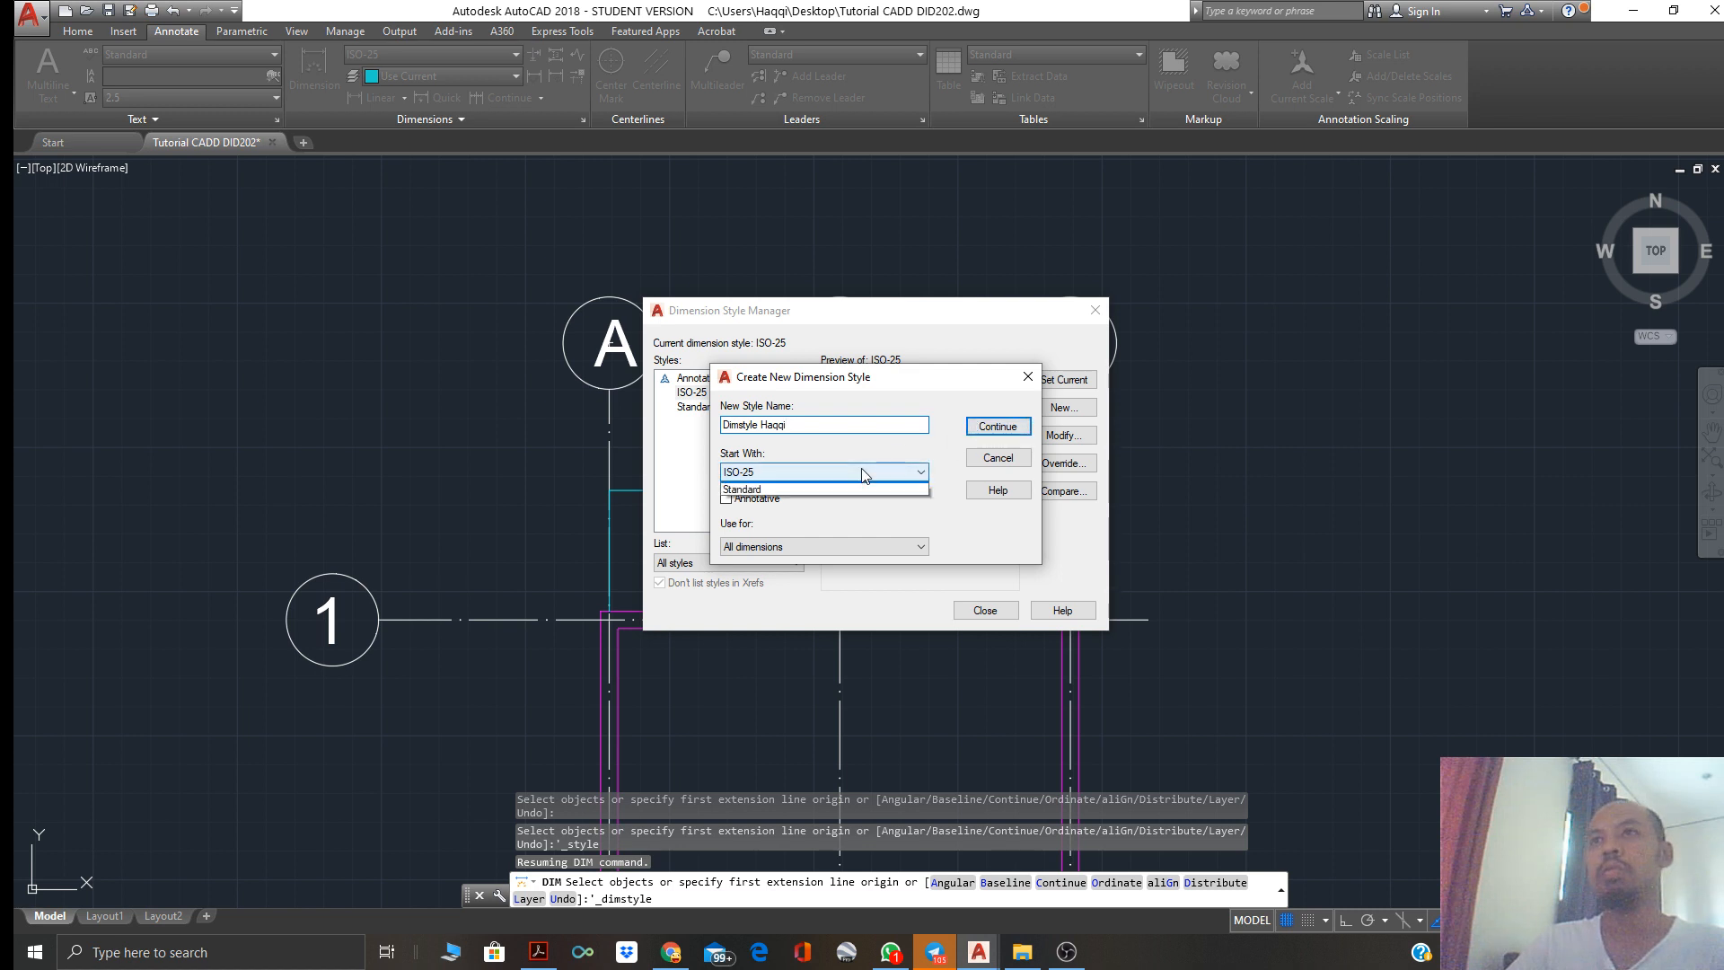
pyautogui.click(862, 473)
pyautogui.click(862, 473)
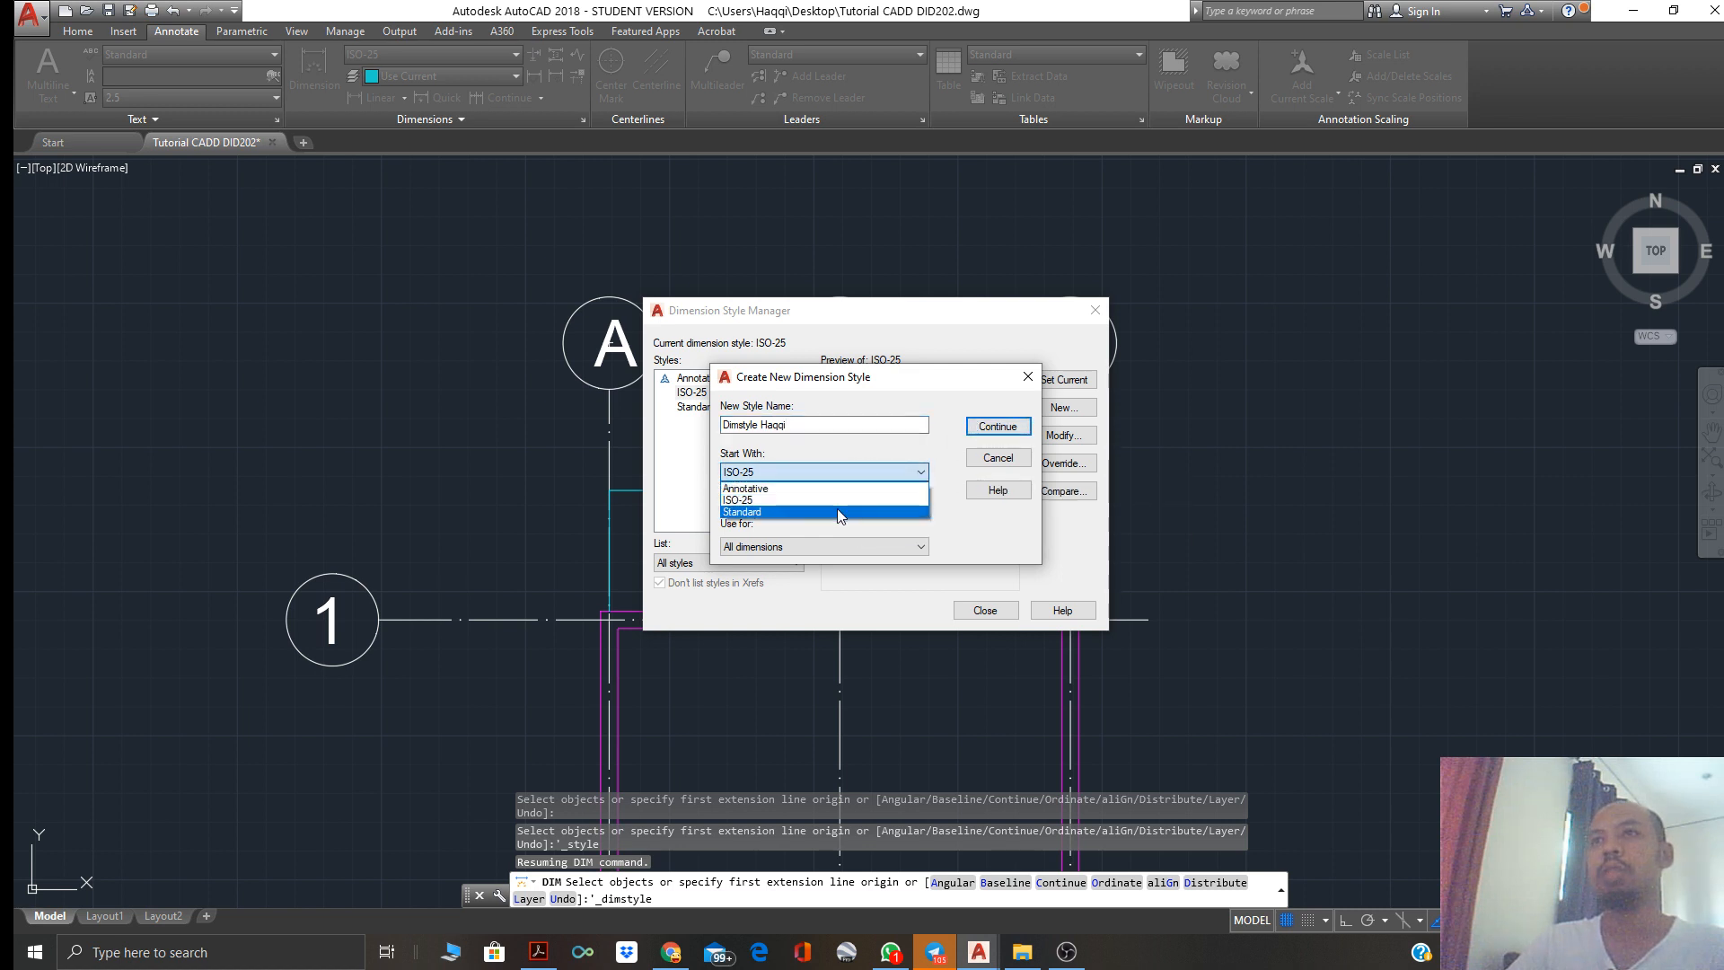
pyautogui.click(837, 512)
pyautogui.click(976, 438)
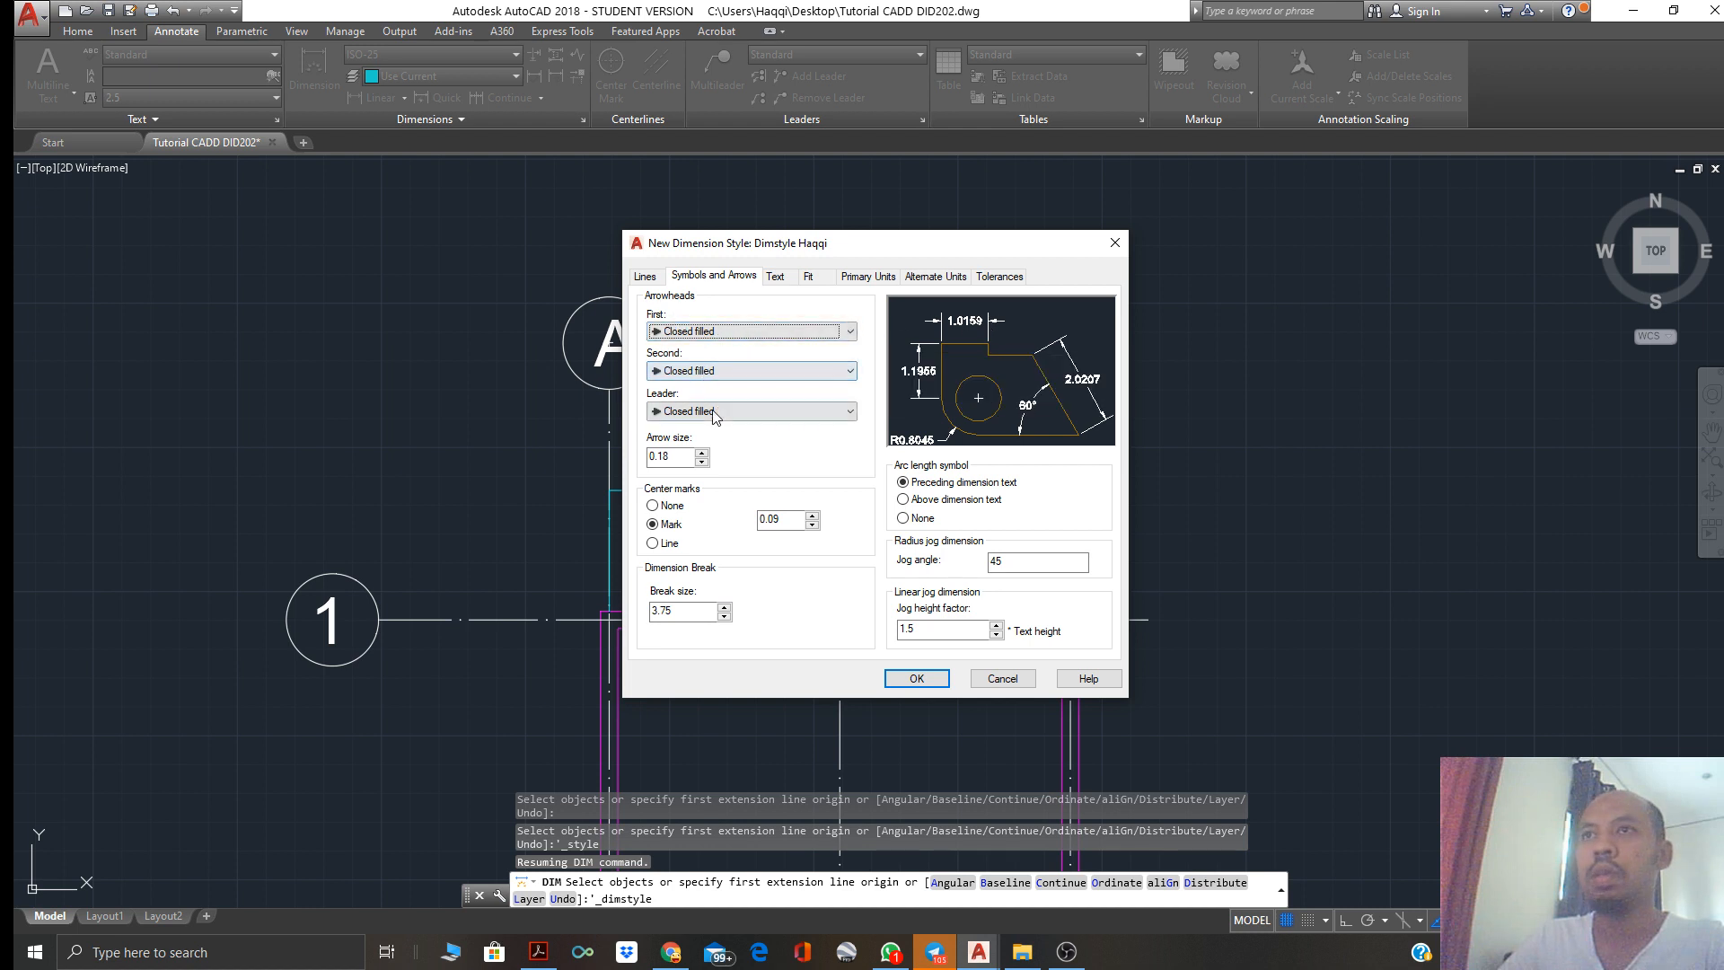
# Set the new dimension style's first and second arrowheads to Architectural tick with an arrow size of 10
pyautogui.click(727, 333)
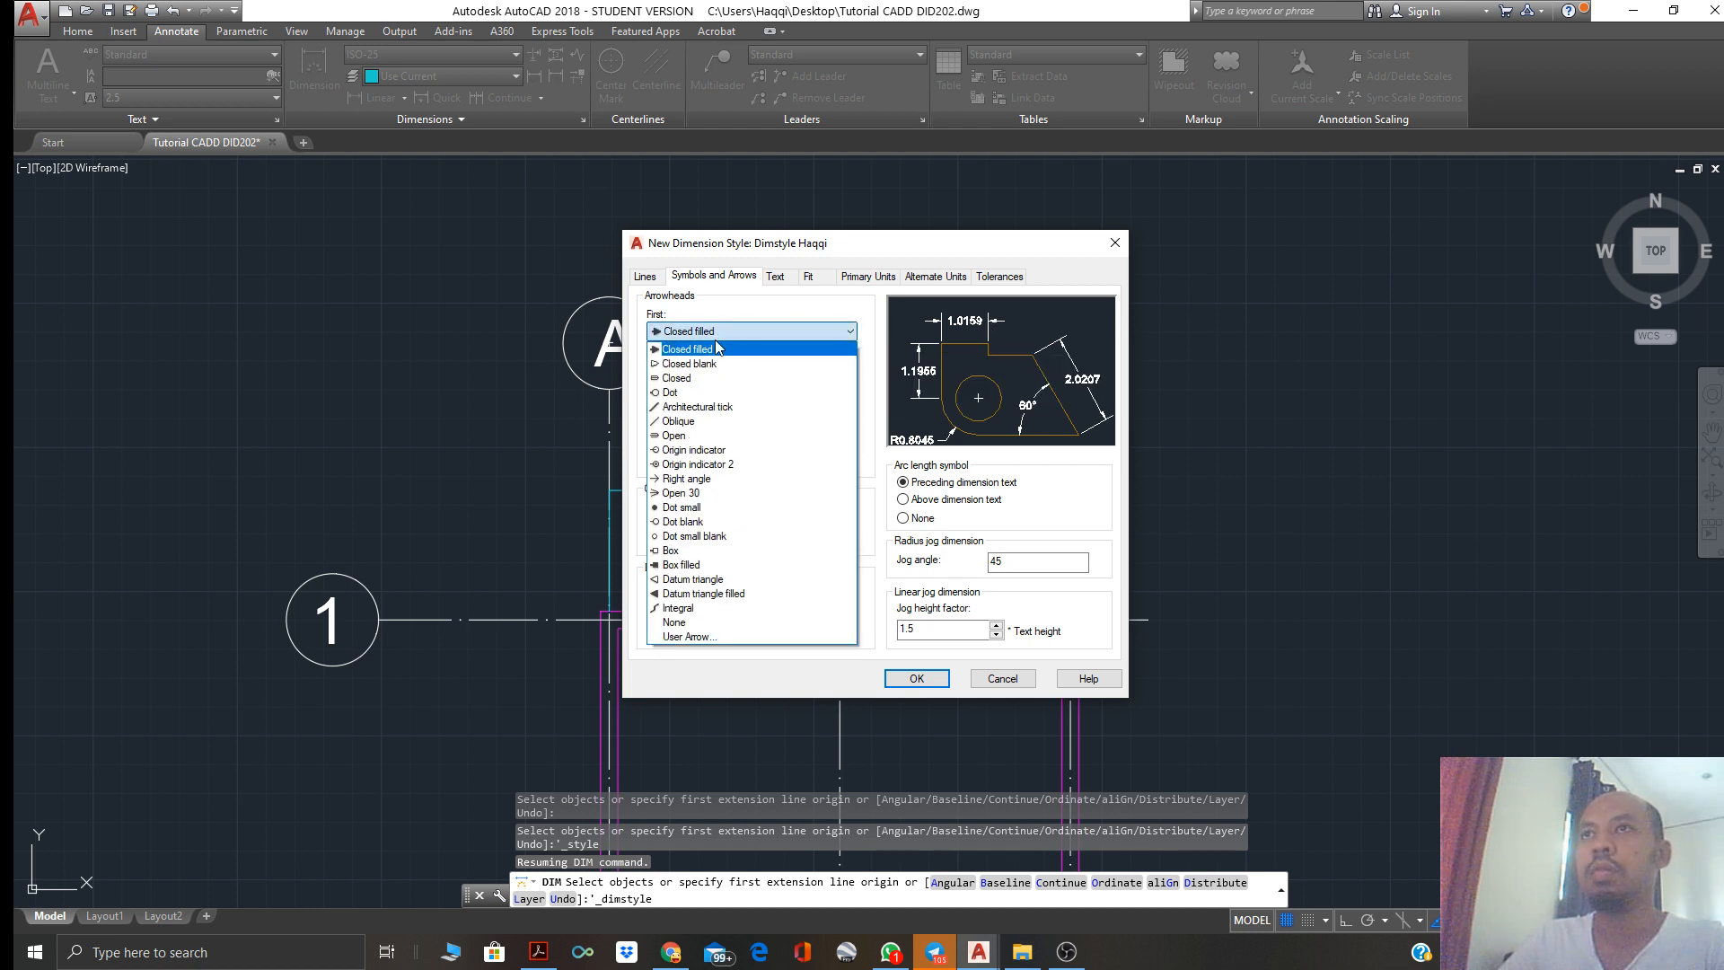
pyautogui.click(694, 408)
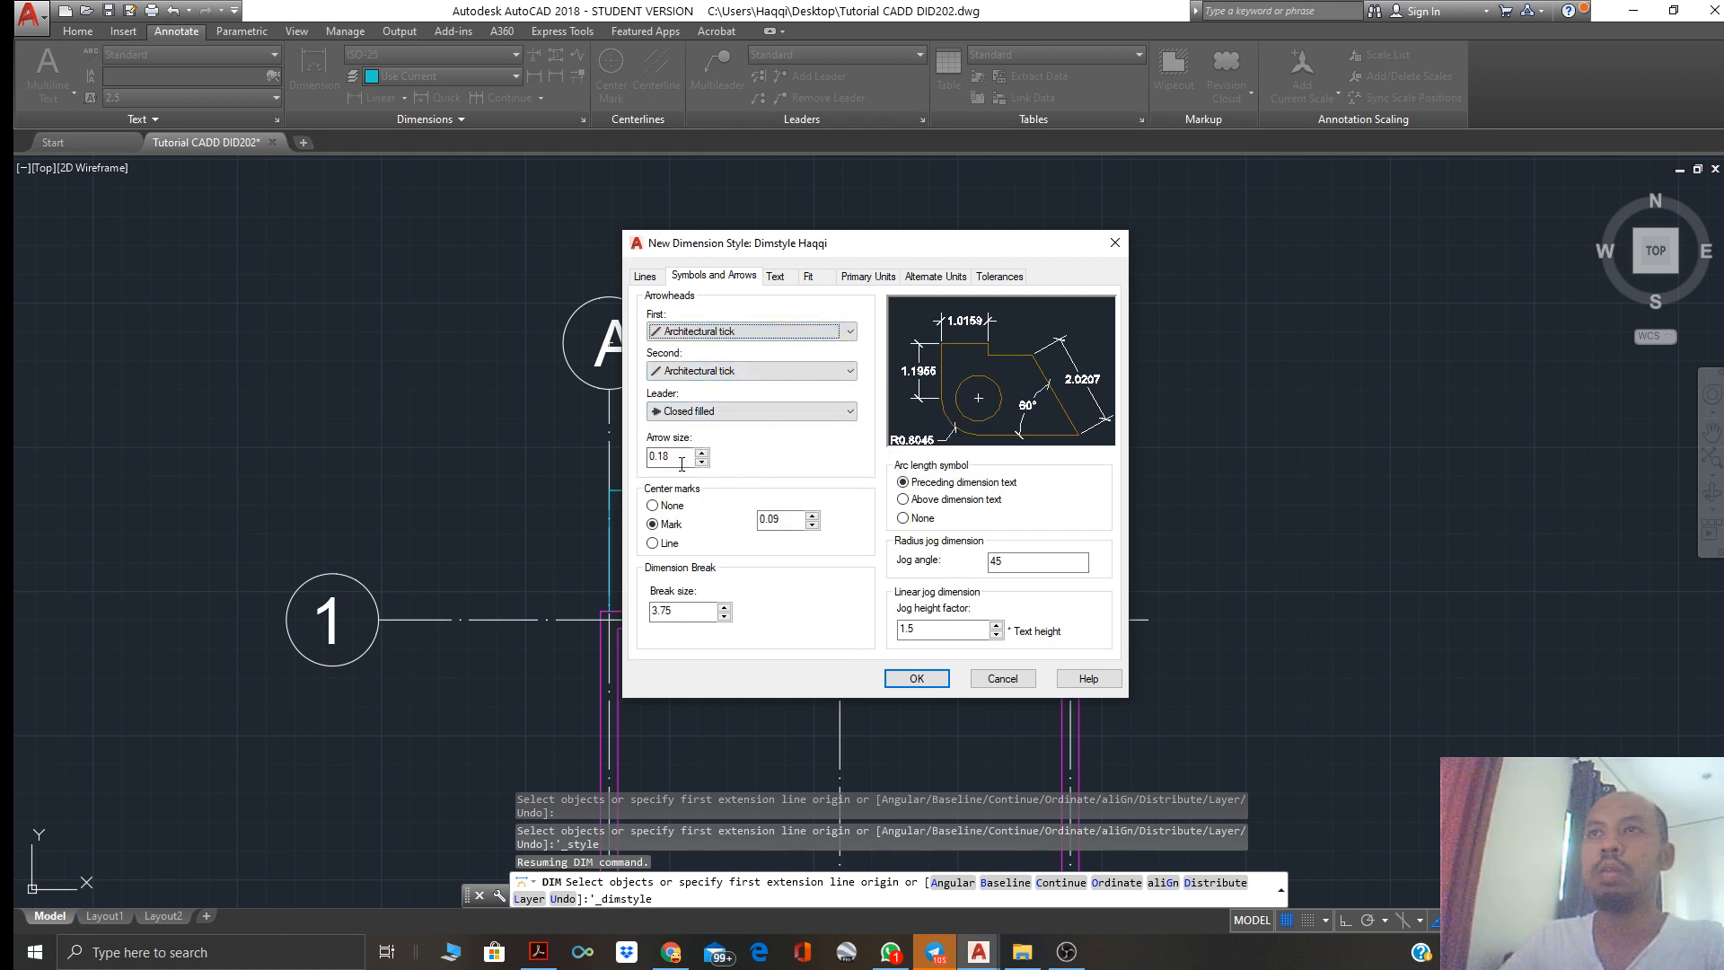
pyautogui.moveTo(691, 457); pyautogui.dragTo(624, 446)
pyautogui.moveTo(820, 246); pyautogui.dragTo(810, 371)
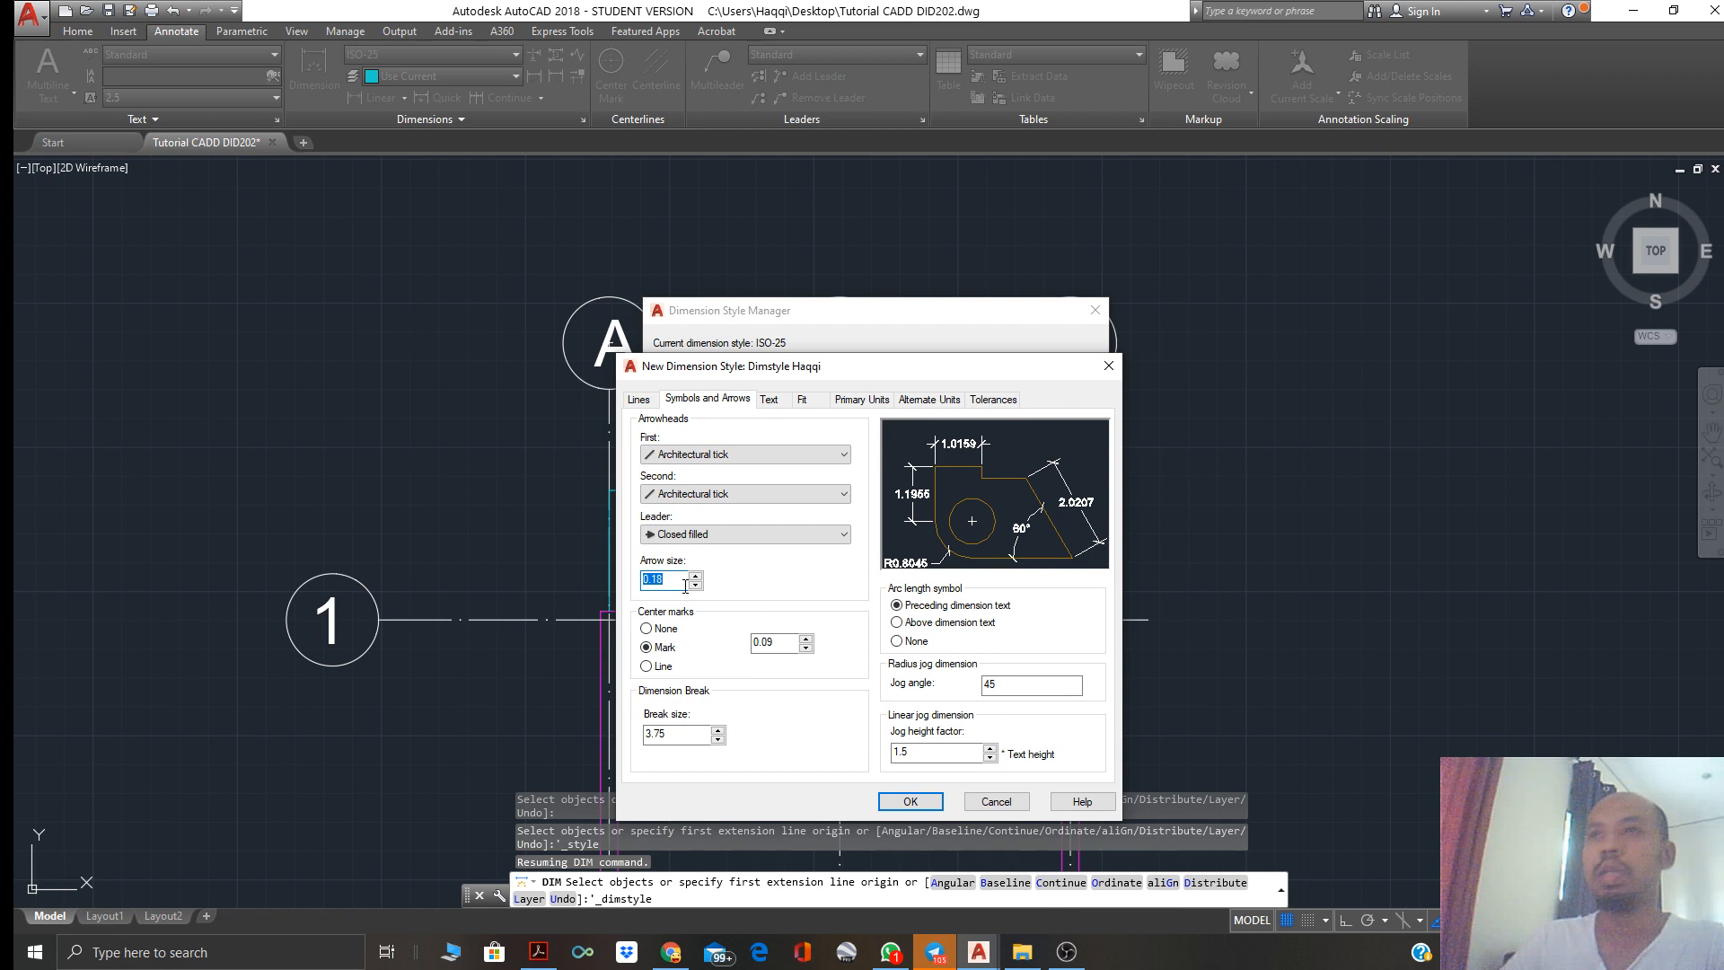
pyautogui.write('10')
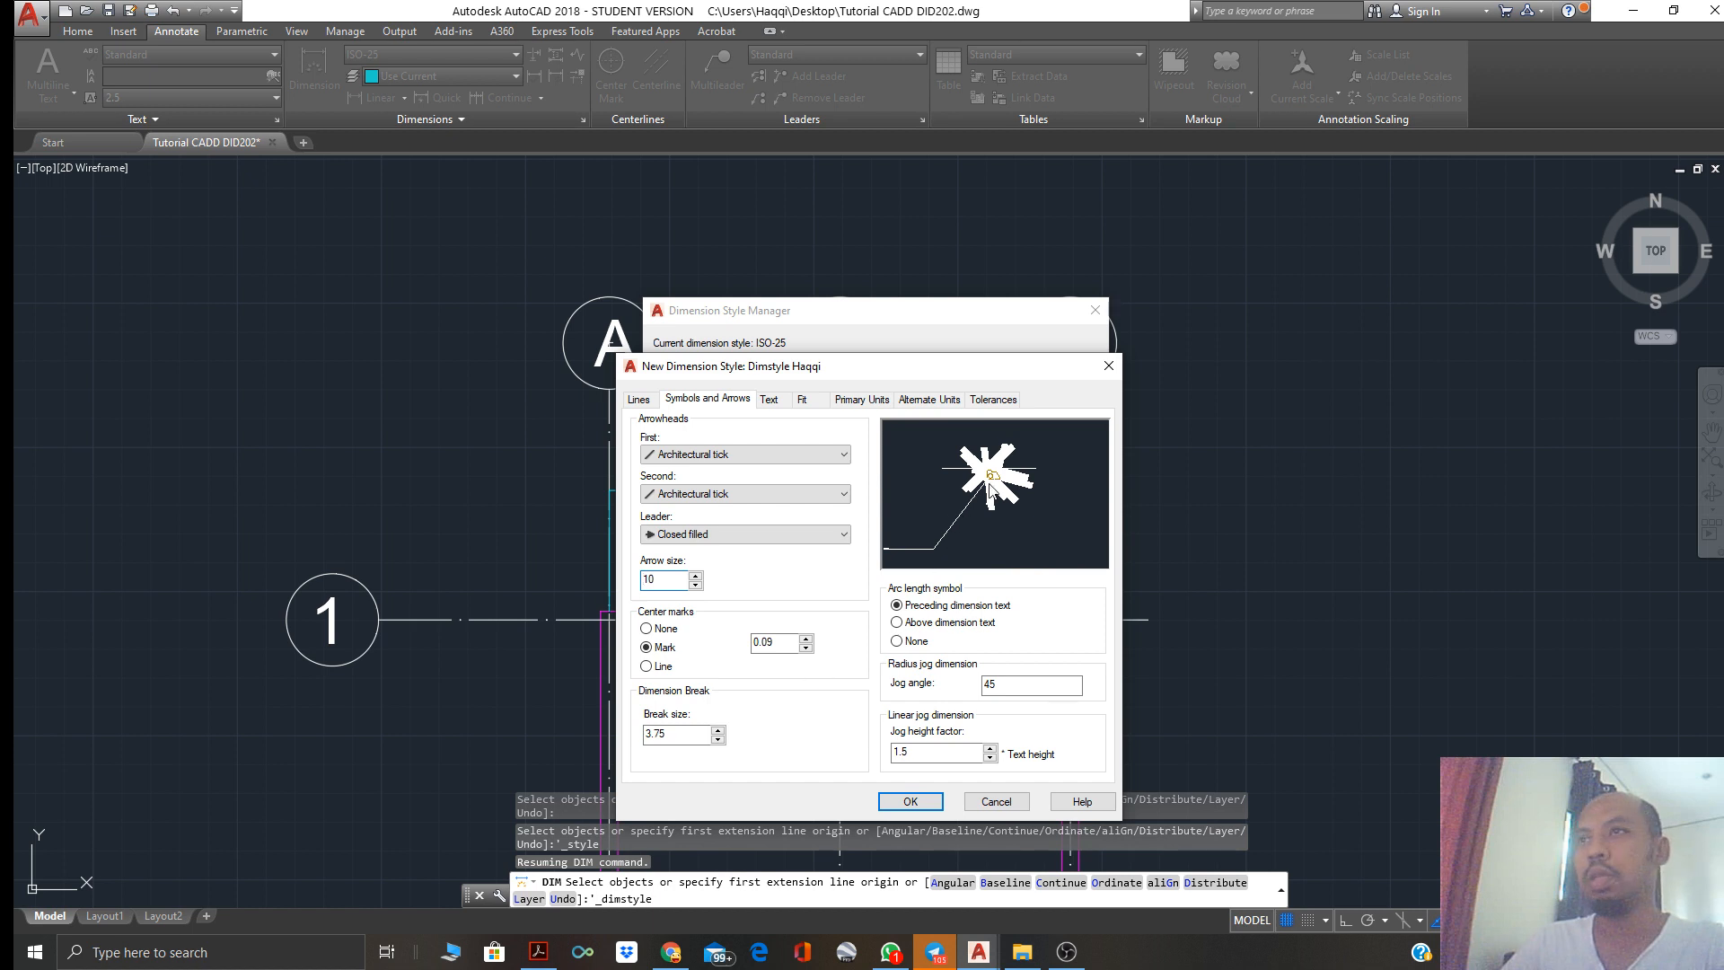
# Set the new dimension style's text height to 20
pyautogui.click(770, 399)
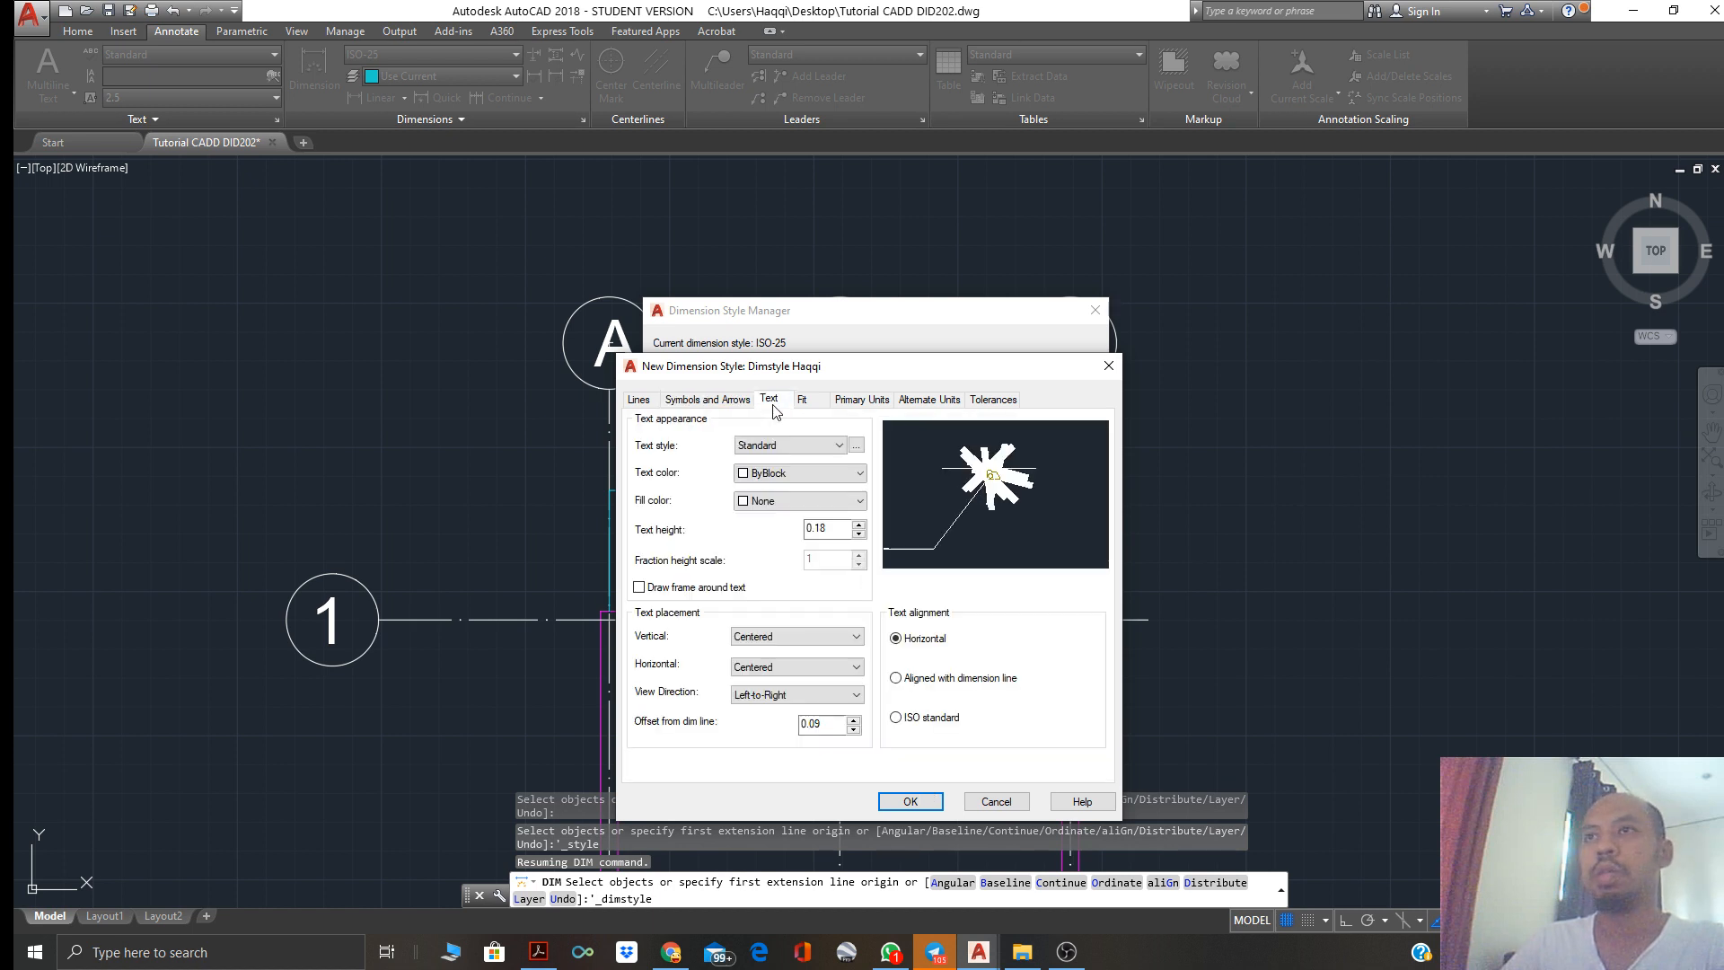
pyautogui.doubleClick(814, 532)
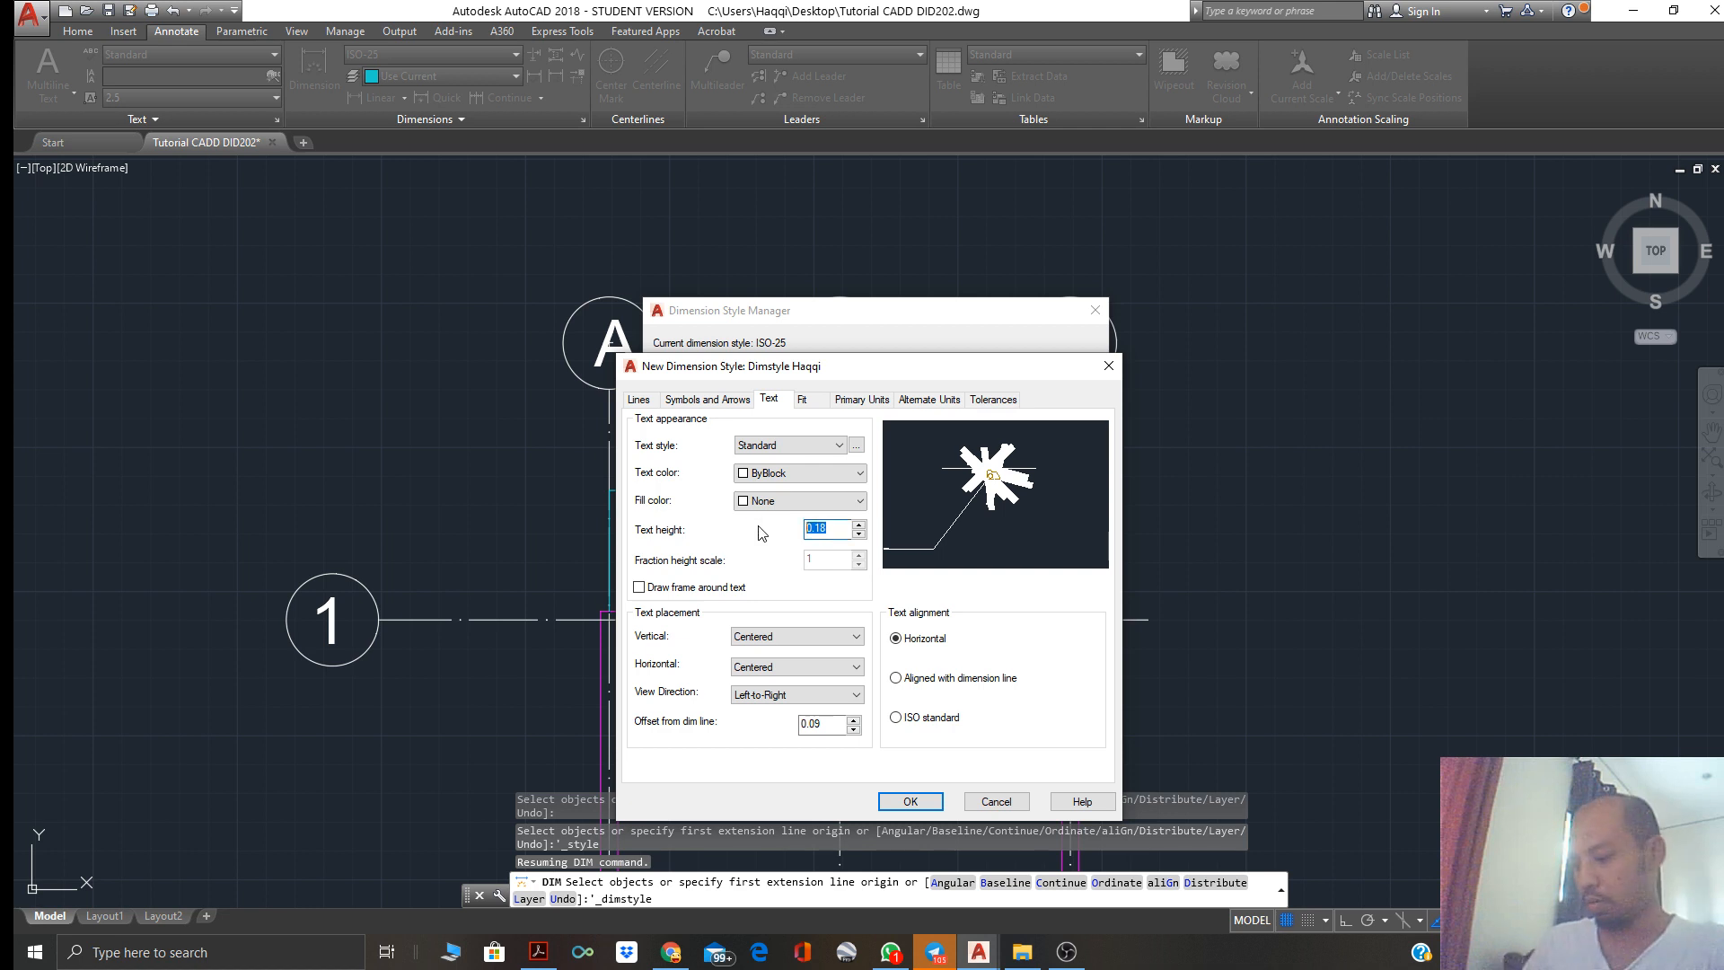
pyautogui.write('20')
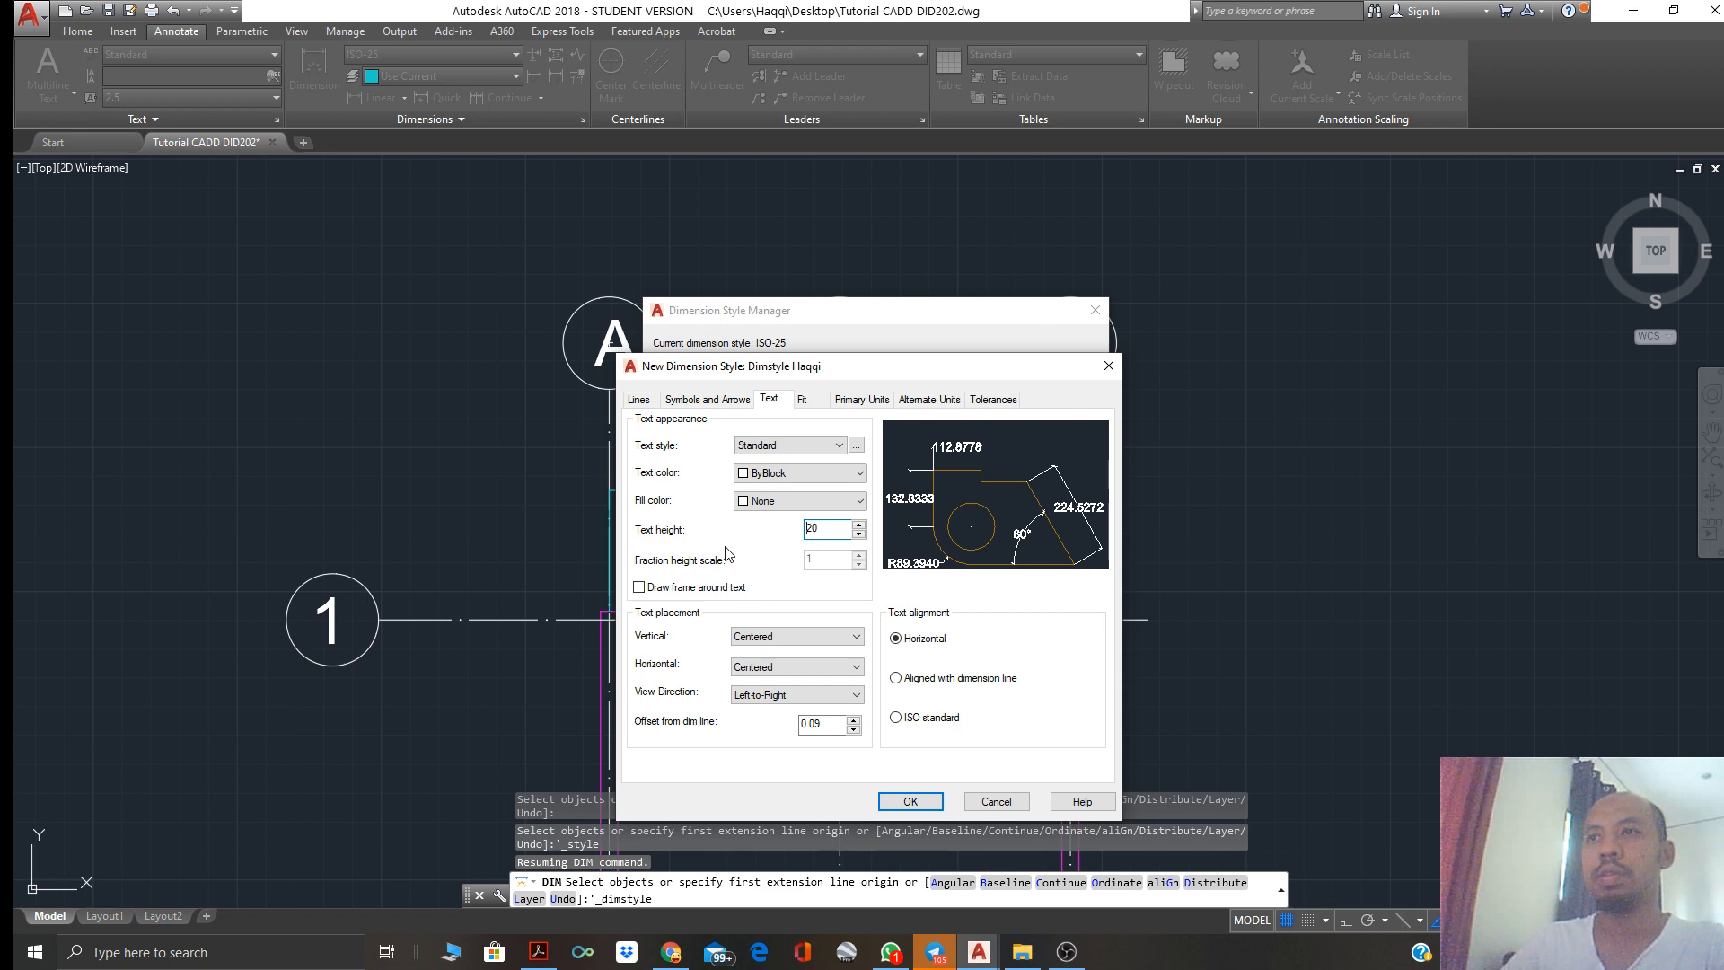
# Set the dimension lines of the new style to extend 15 beyond the ticks
pyautogui.click(730, 407)
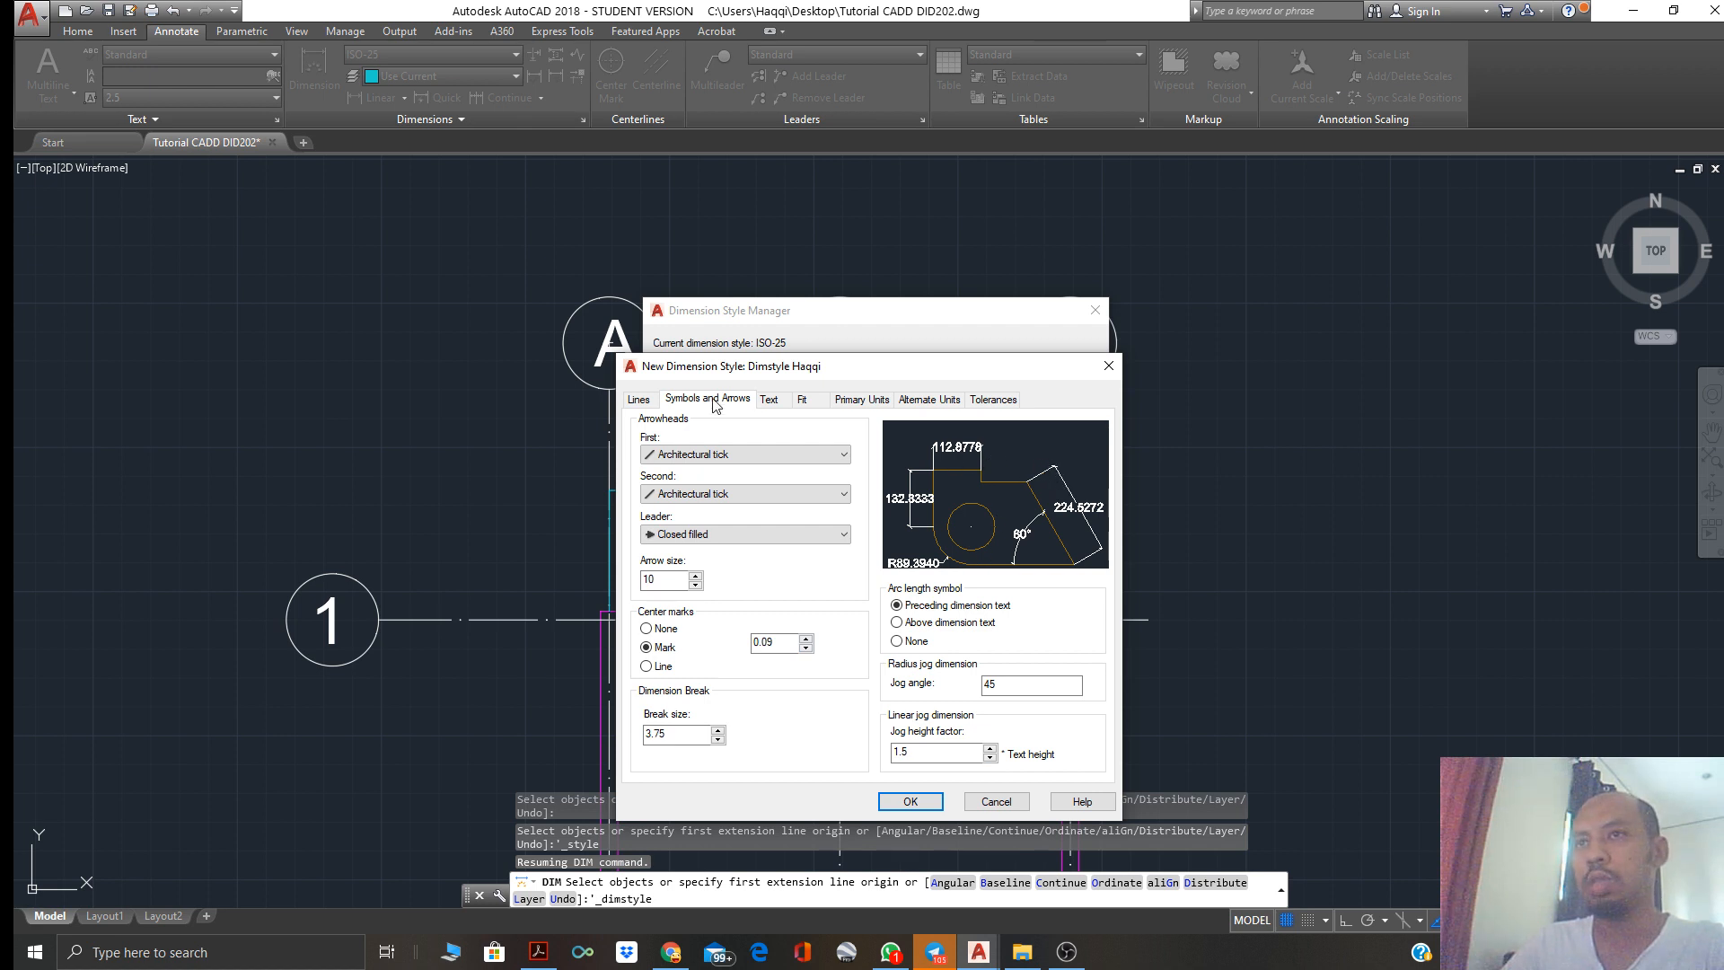
pyautogui.click(638, 400)
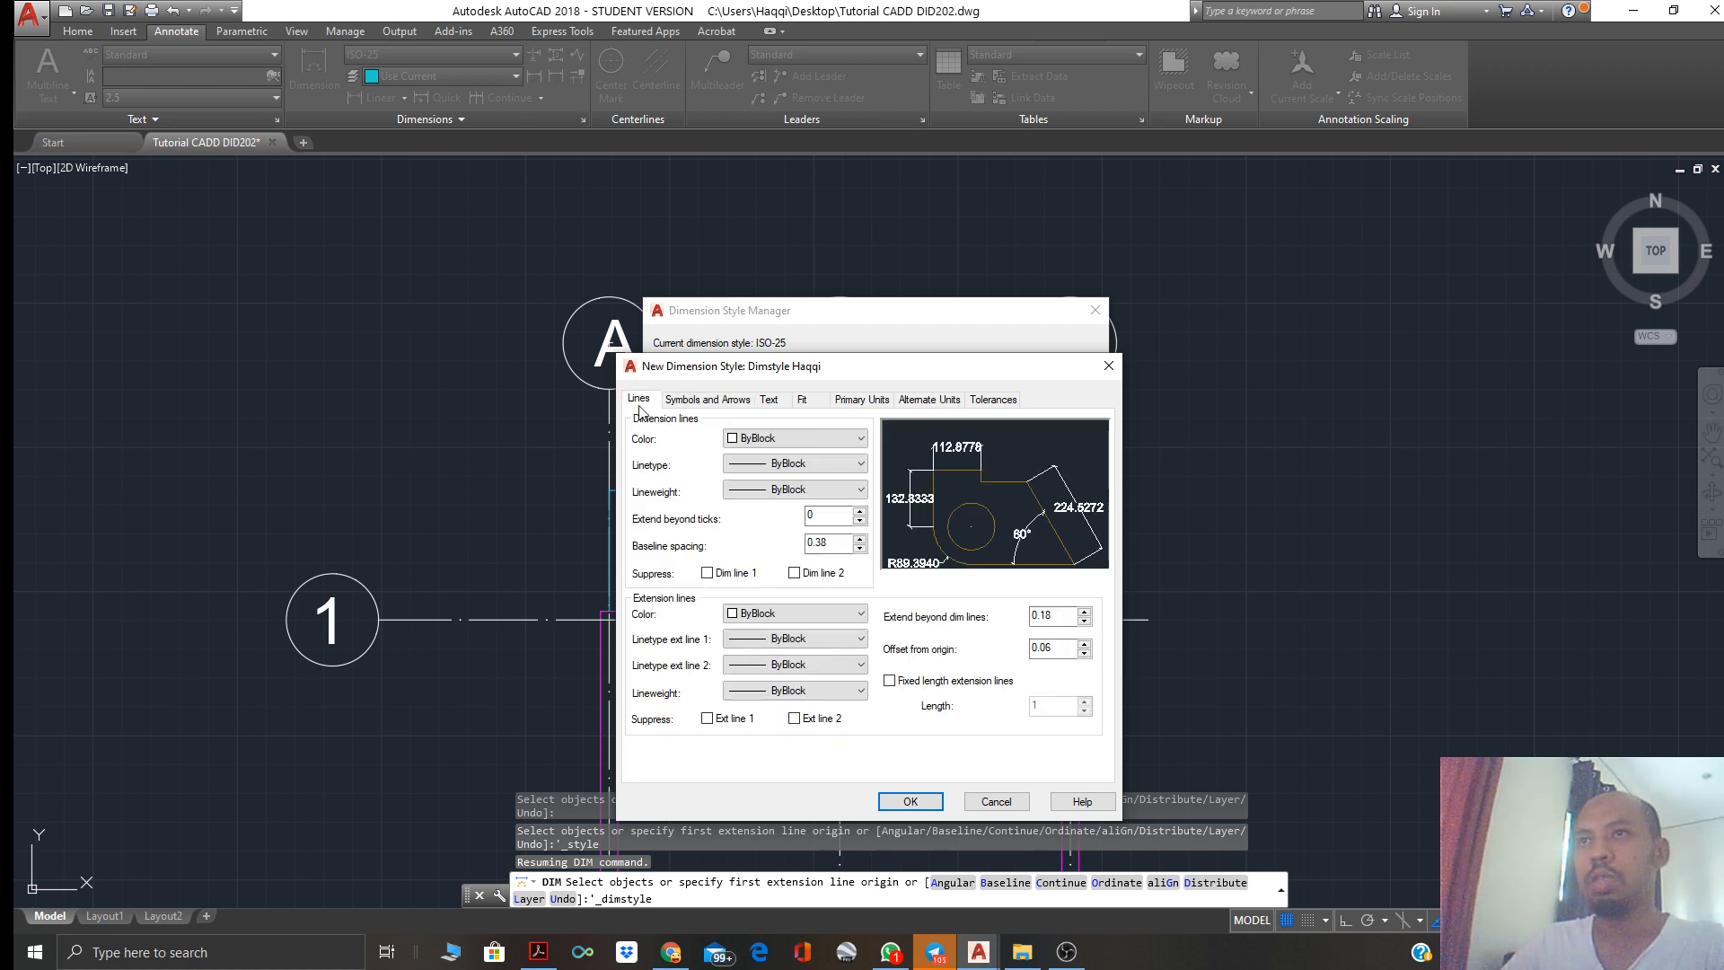
pyautogui.click(859, 511)
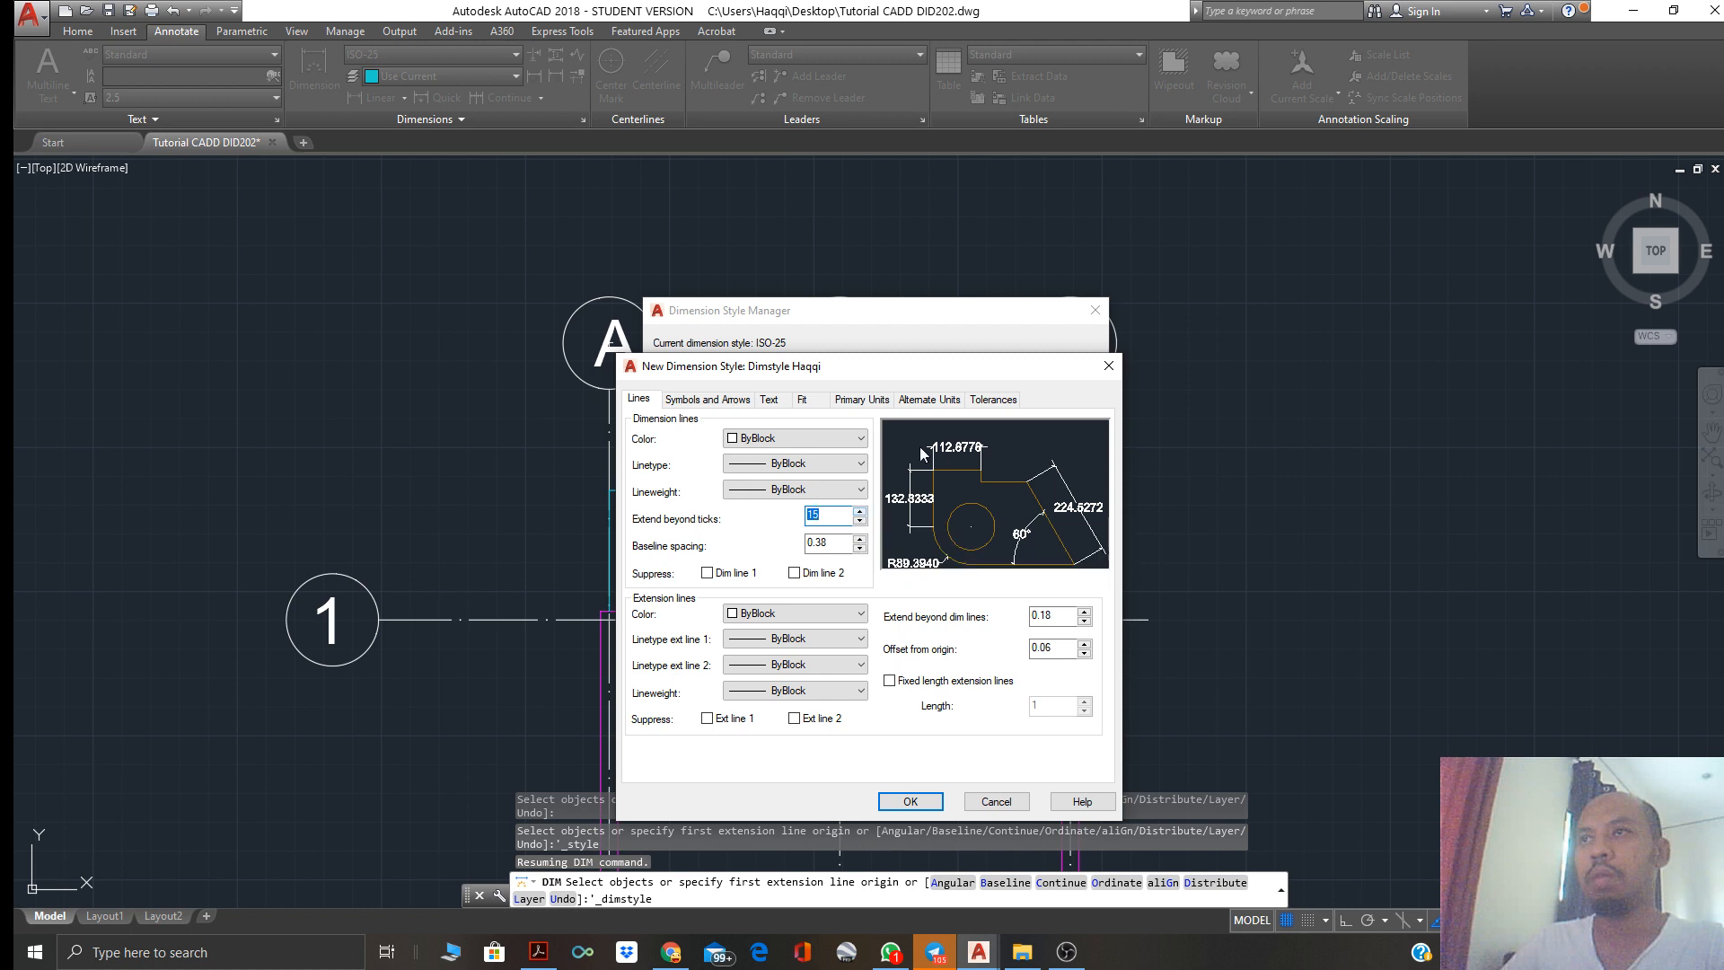
pyautogui.click(859, 512)
pyautogui.click(860, 521)
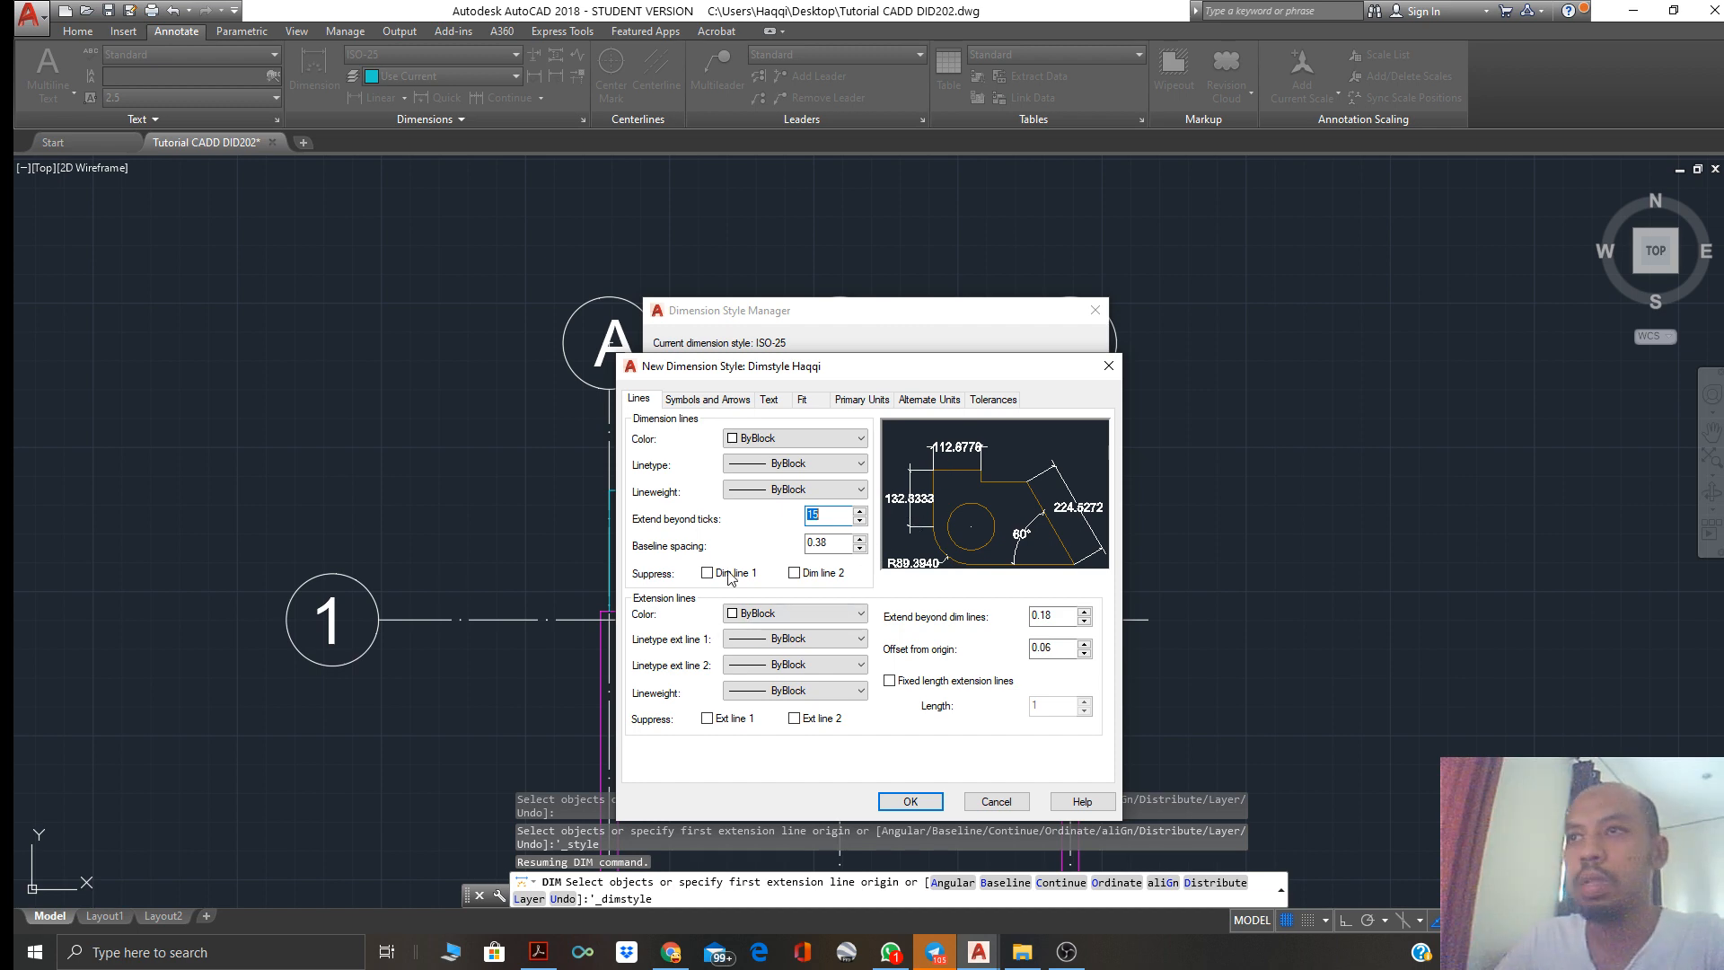
# Place the dimension text vertically above the line, horizontally centered with left-to-right view direction, and align it with the dimension line
pyautogui.click(772, 400)
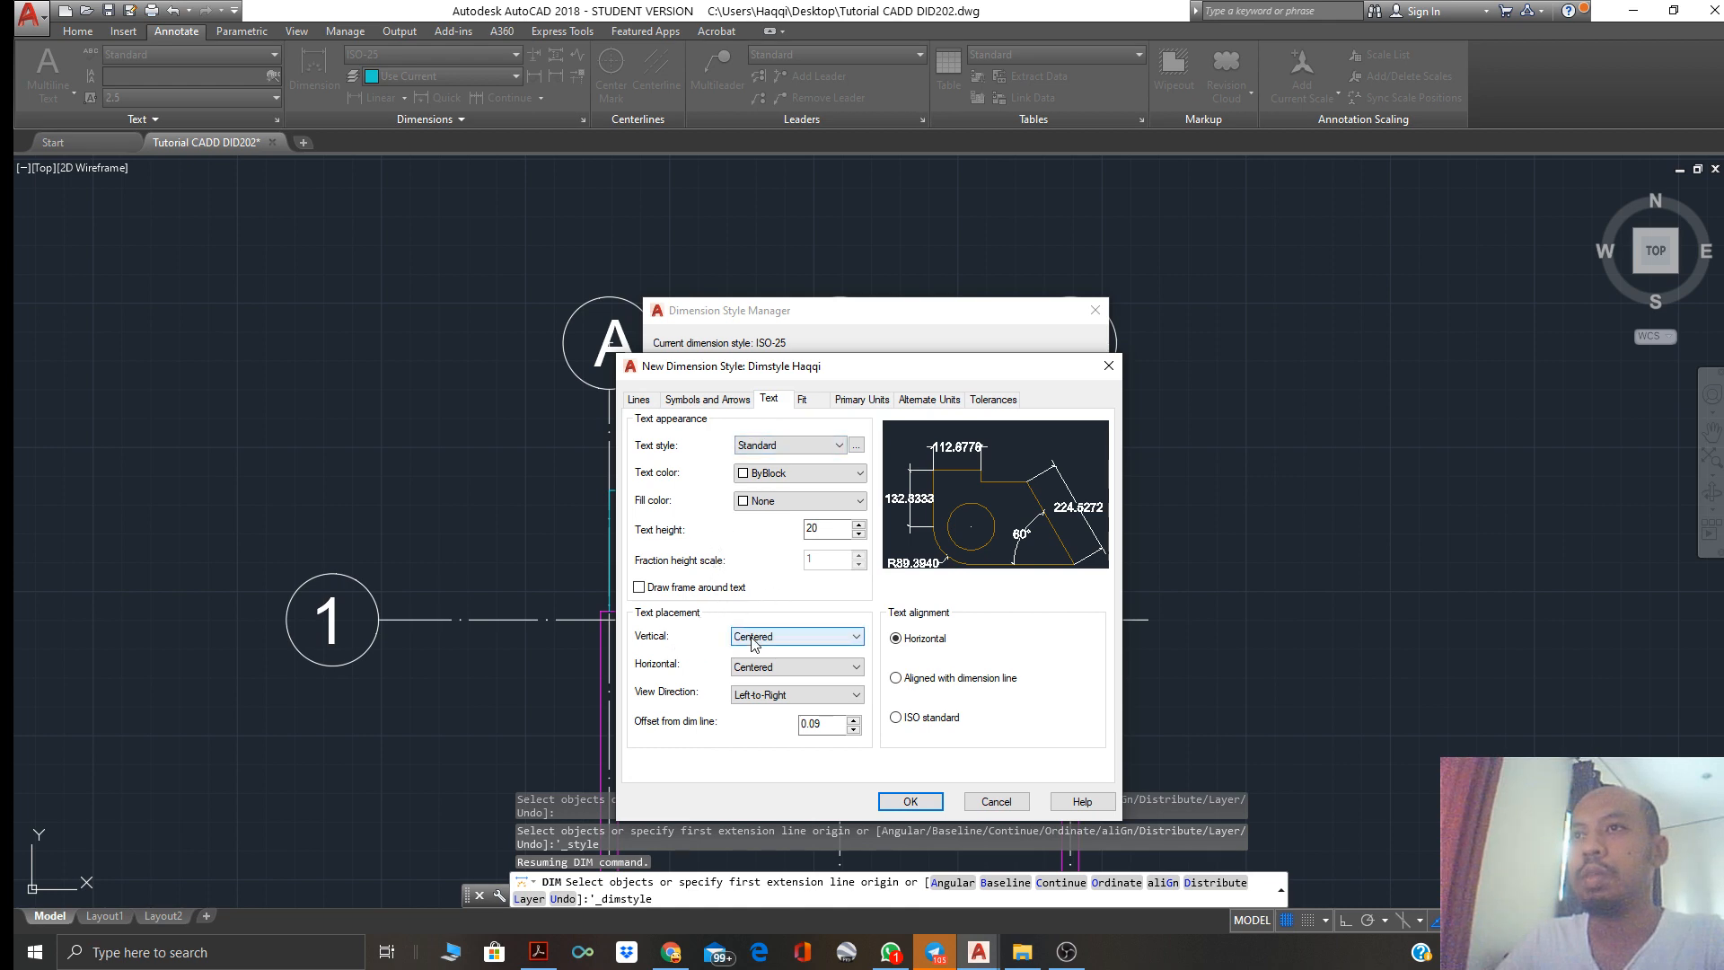
pyautogui.click(805, 638)
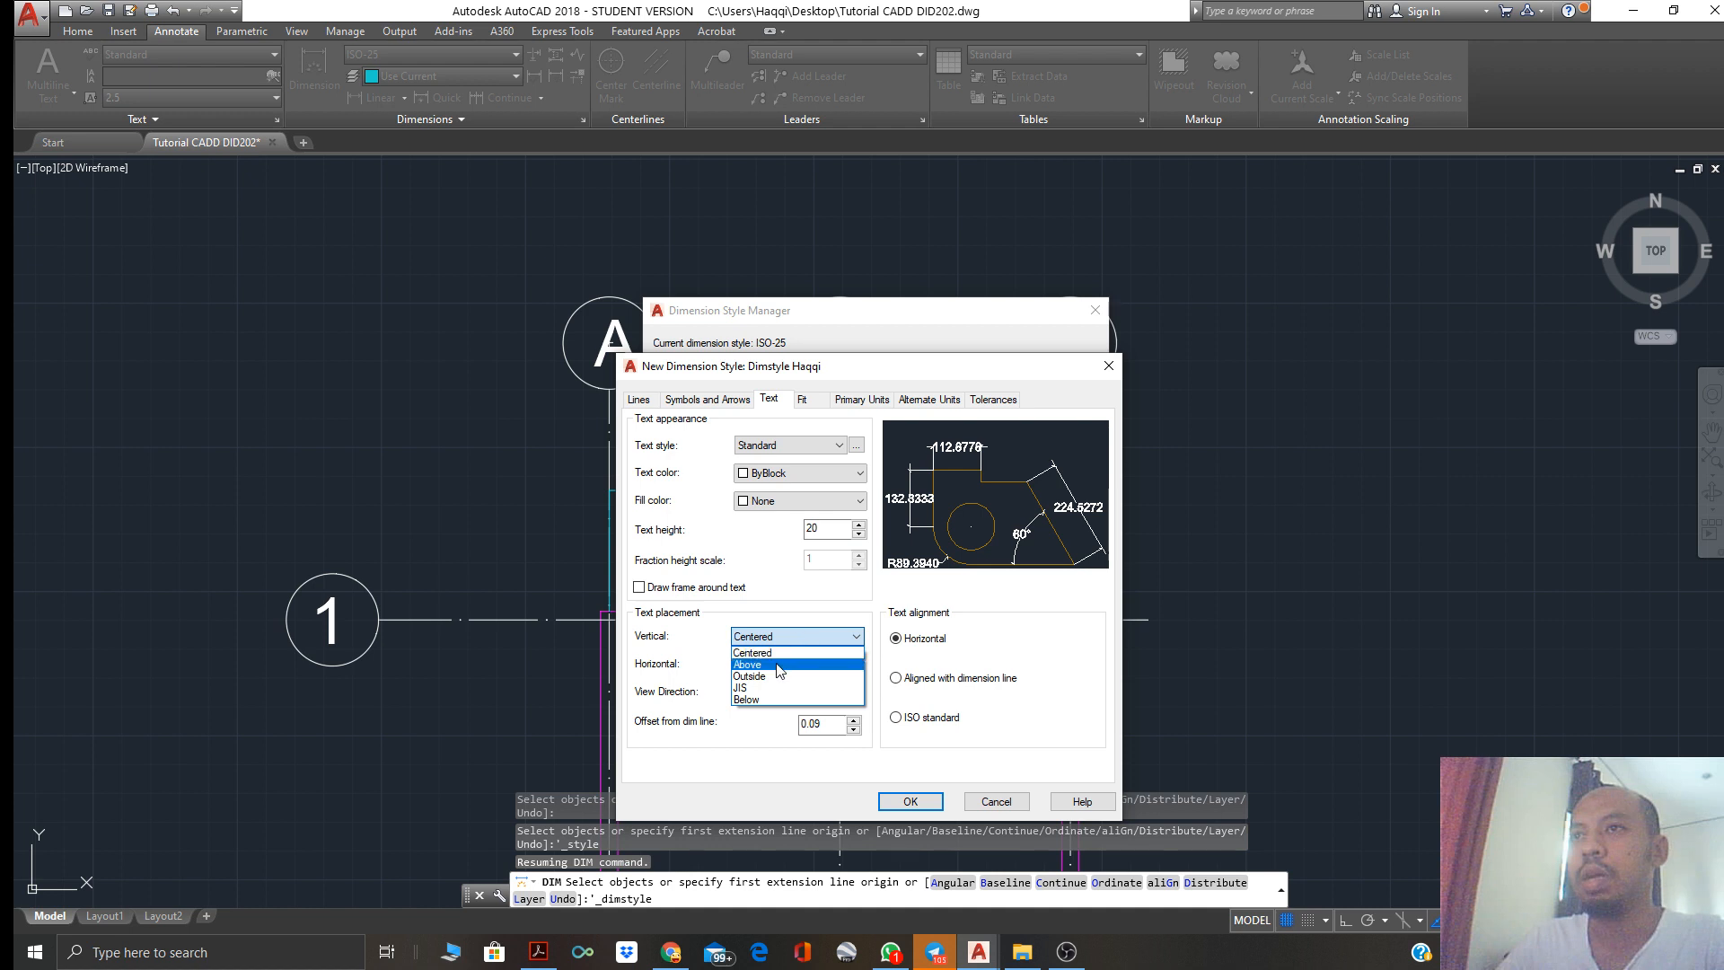
pyautogui.click(778, 665)
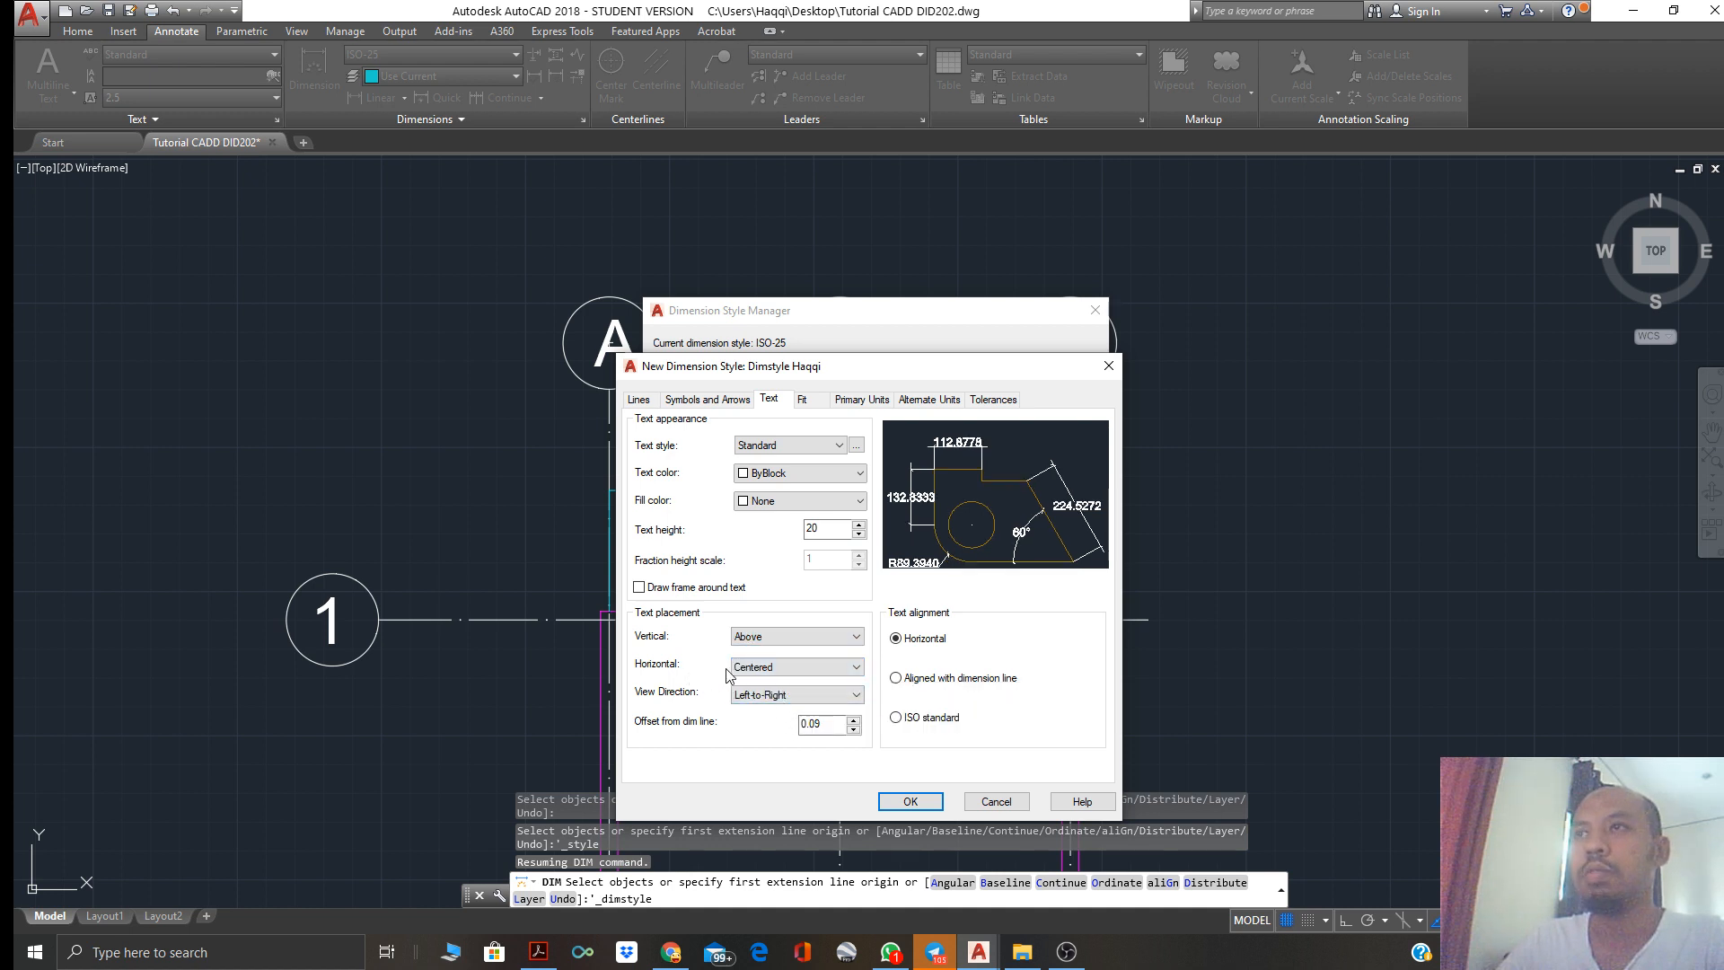
pyautogui.click(750, 669)
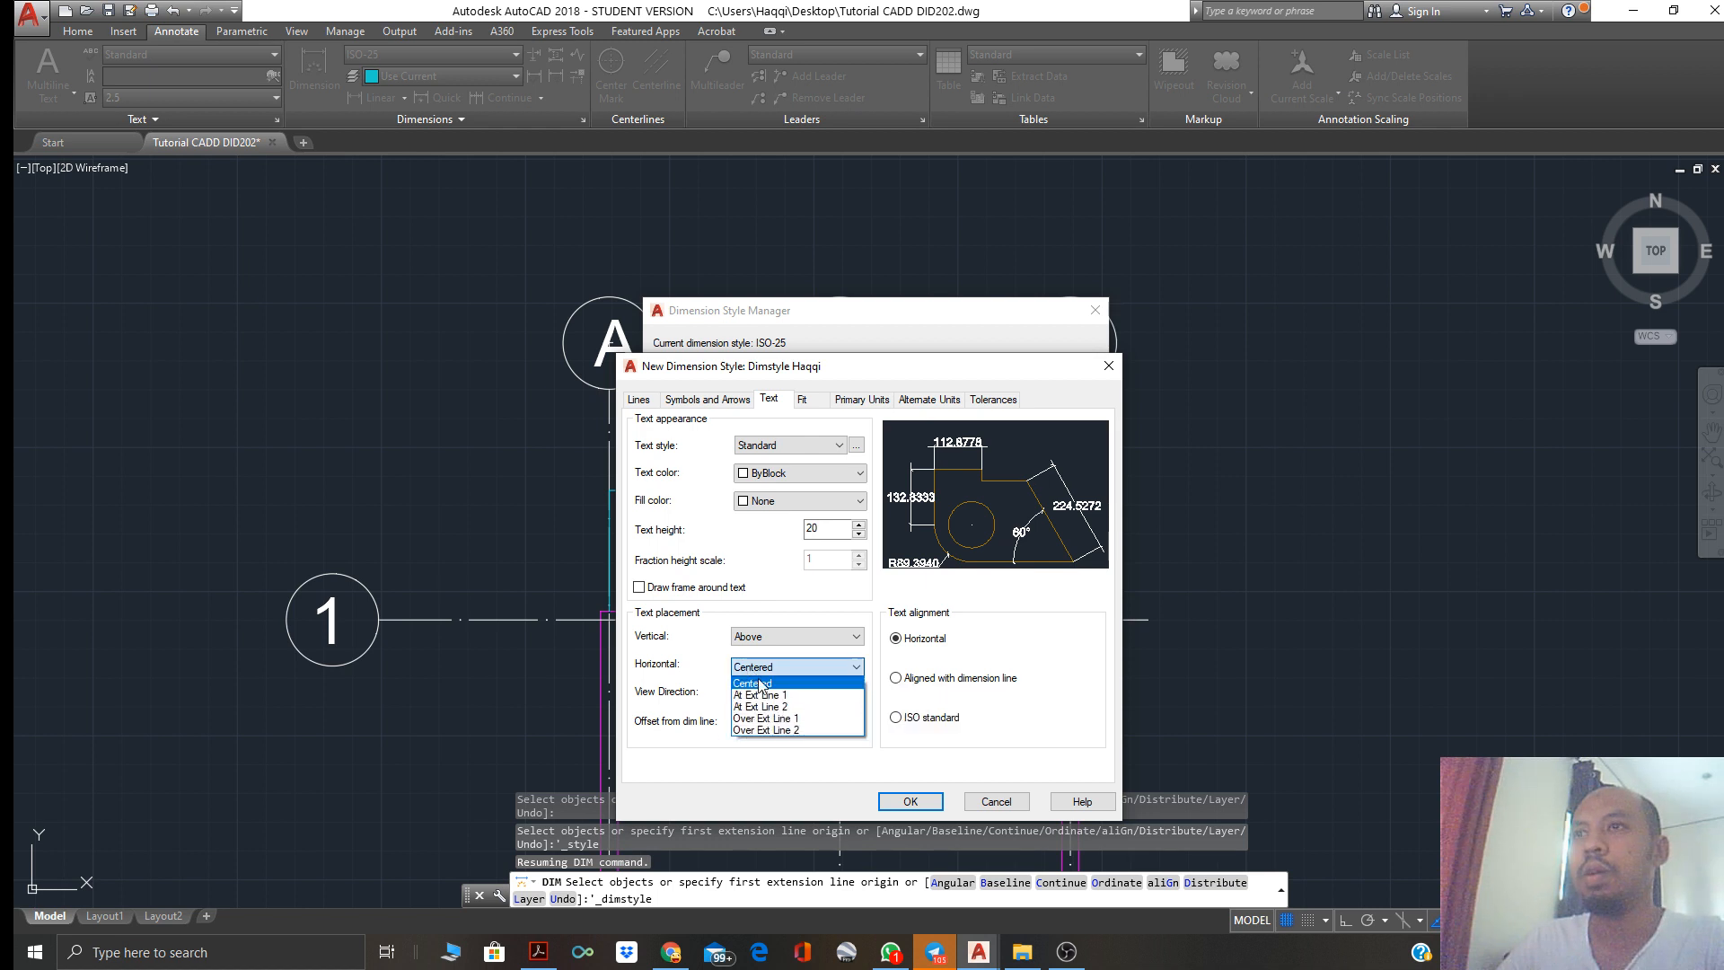
pyautogui.click(765, 685)
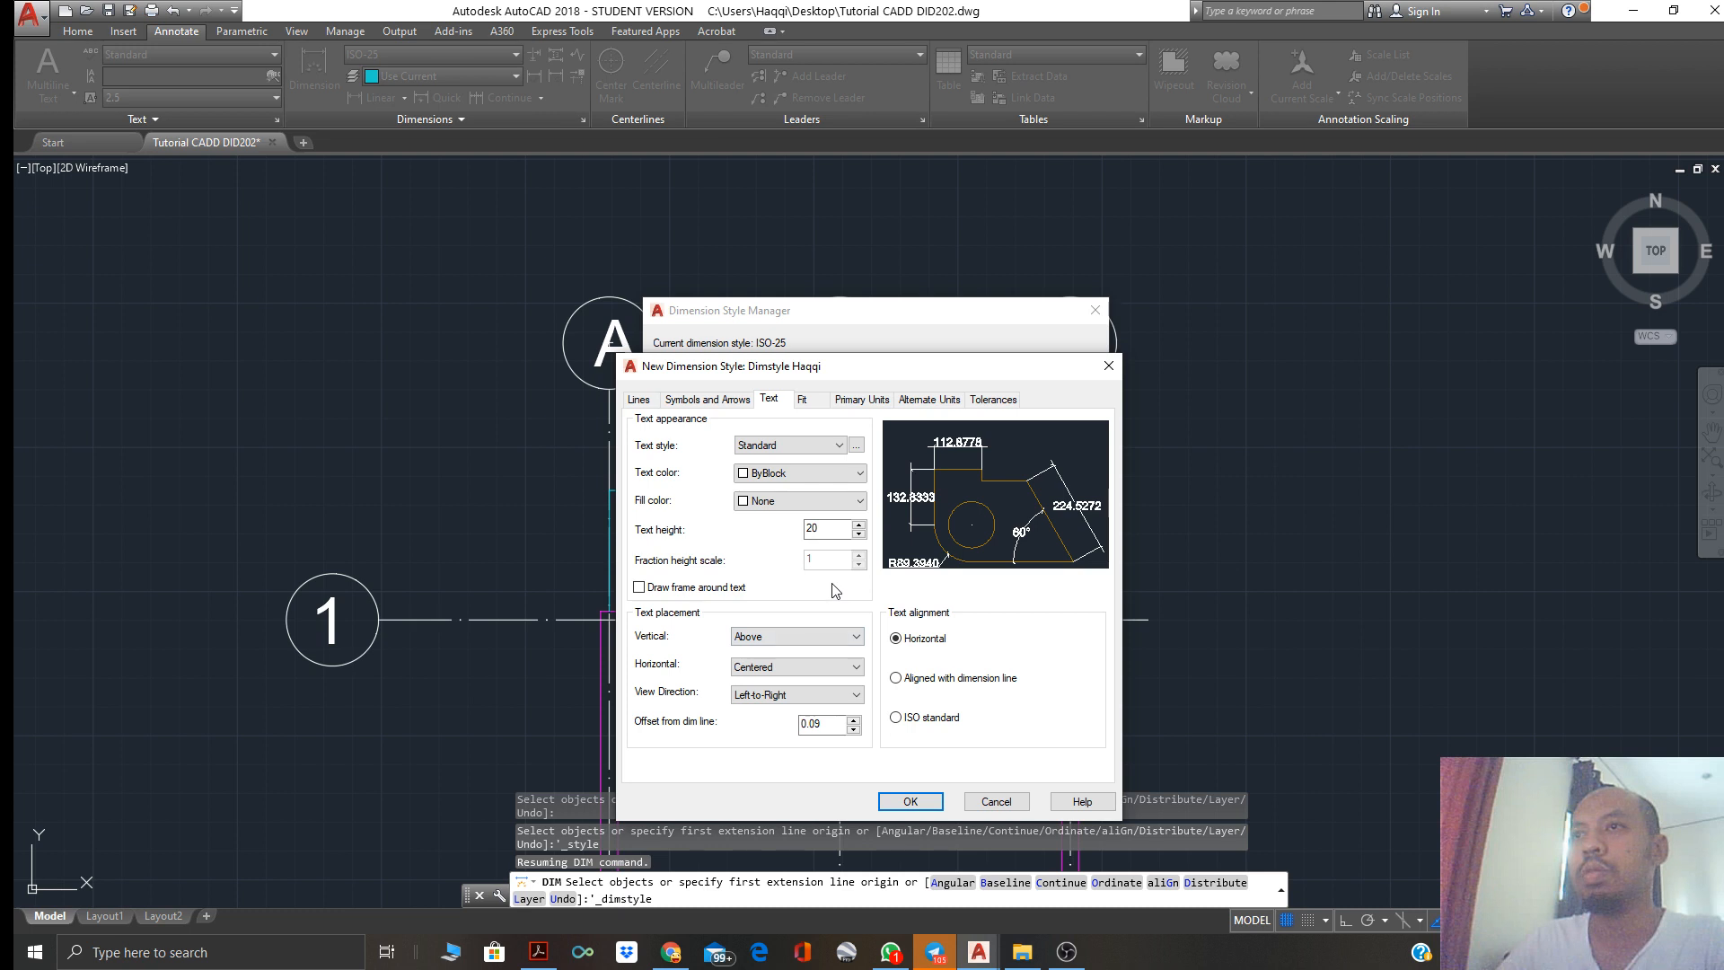
pyautogui.click(811, 665)
pyautogui.click(810, 662)
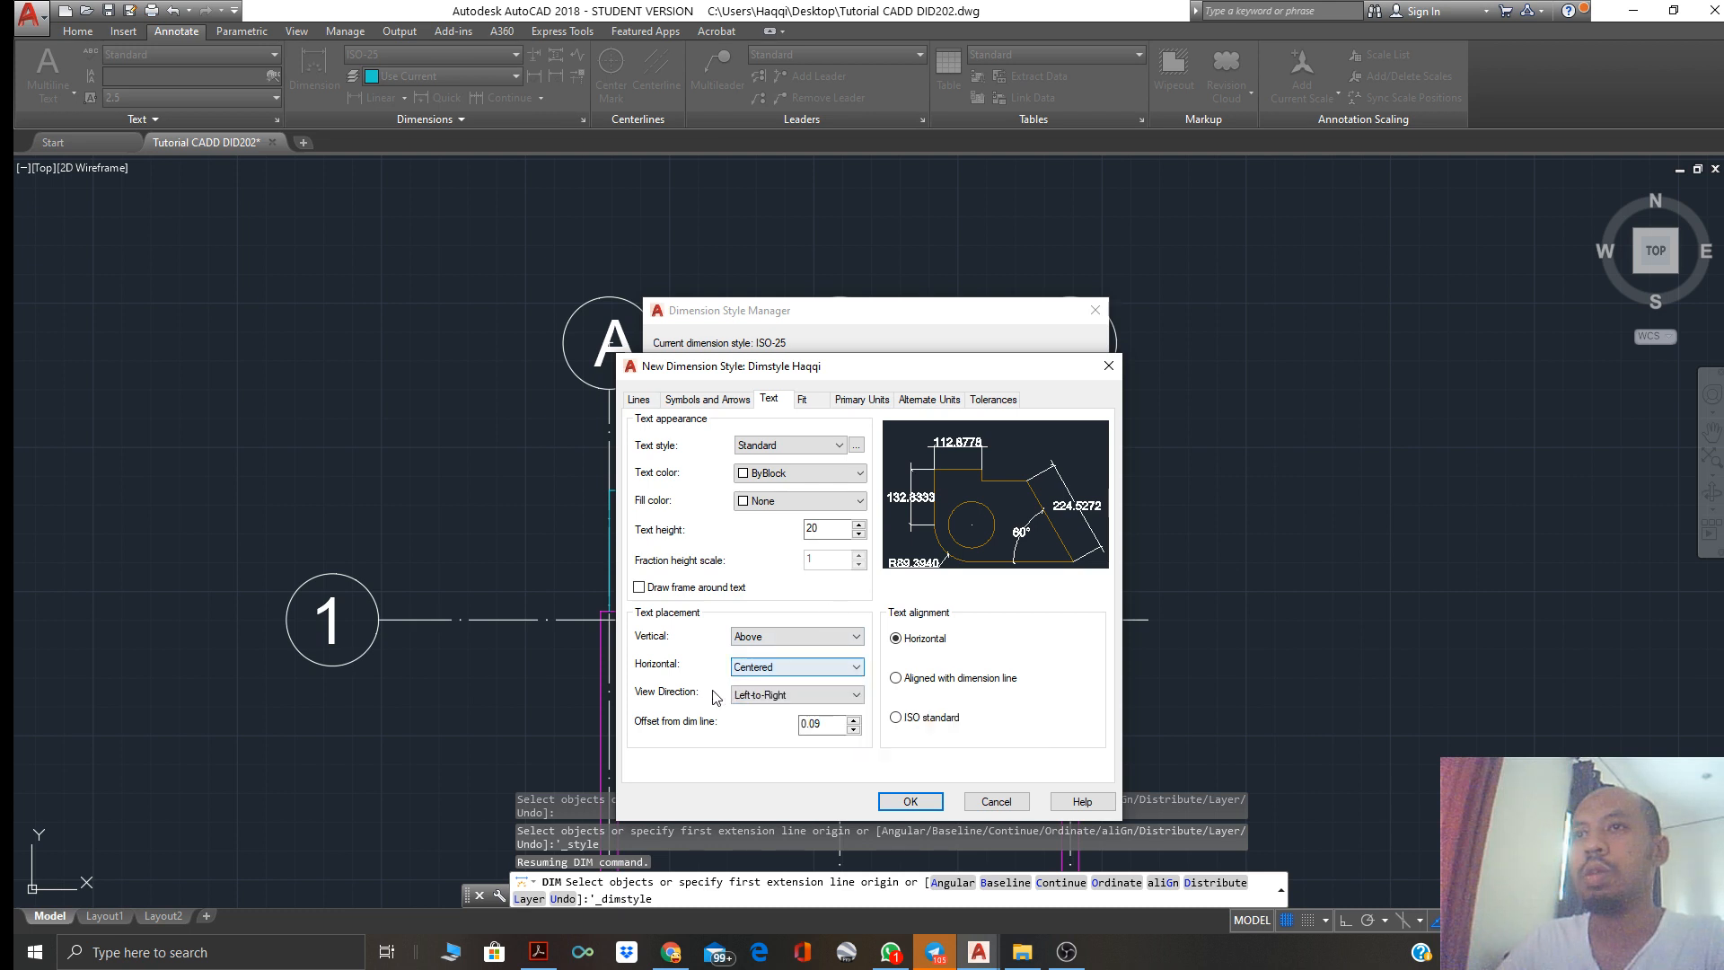
pyautogui.click(784, 696)
pyautogui.click(784, 696)
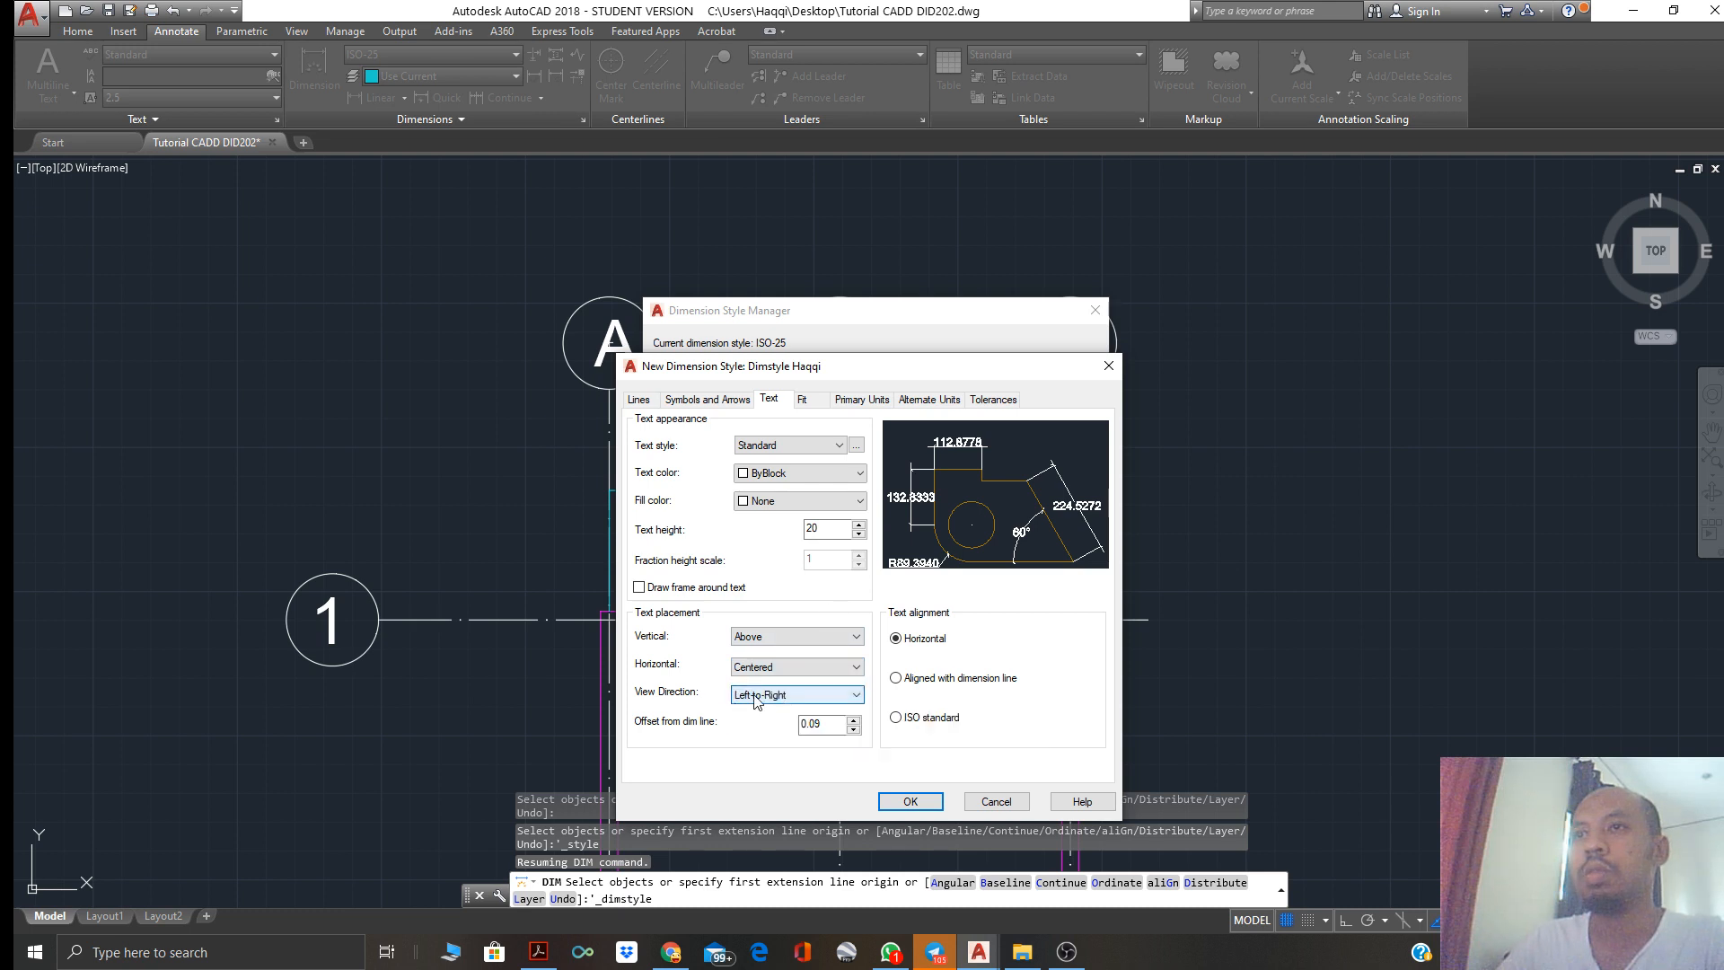
pyautogui.click(794, 636)
pyautogui.click(794, 636)
pyautogui.click(896, 679)
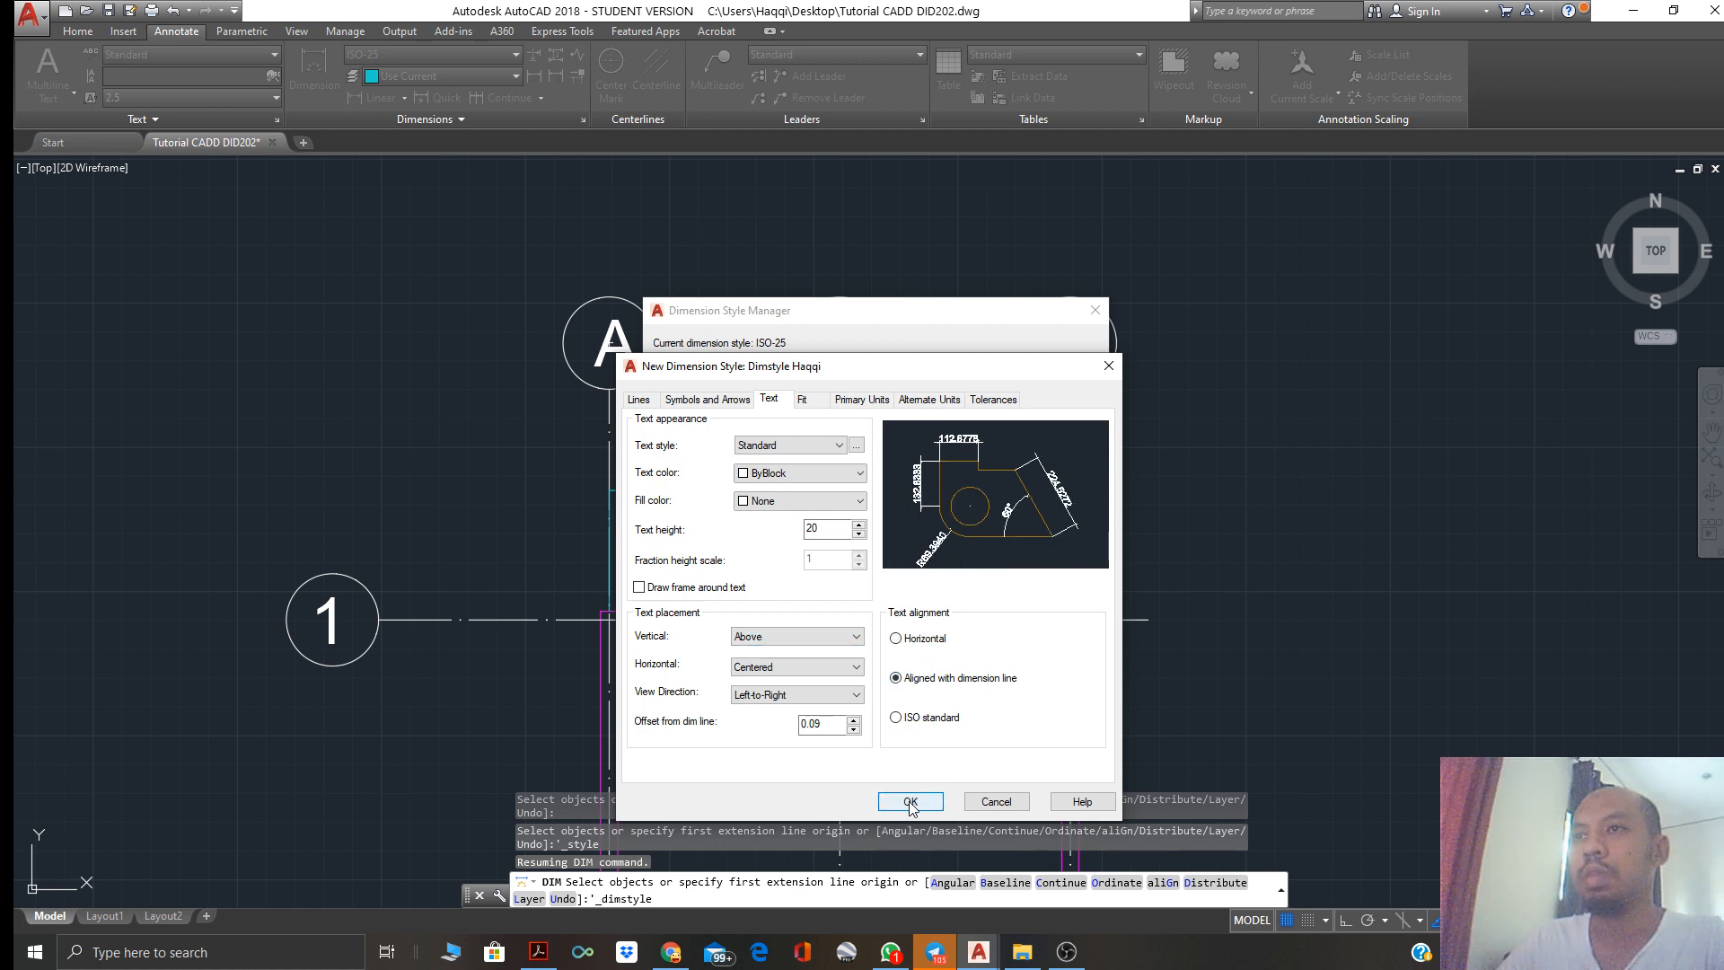
# Set the dimension text's offset from the dimension line to 0.85
pyautogui.click(821, 722)
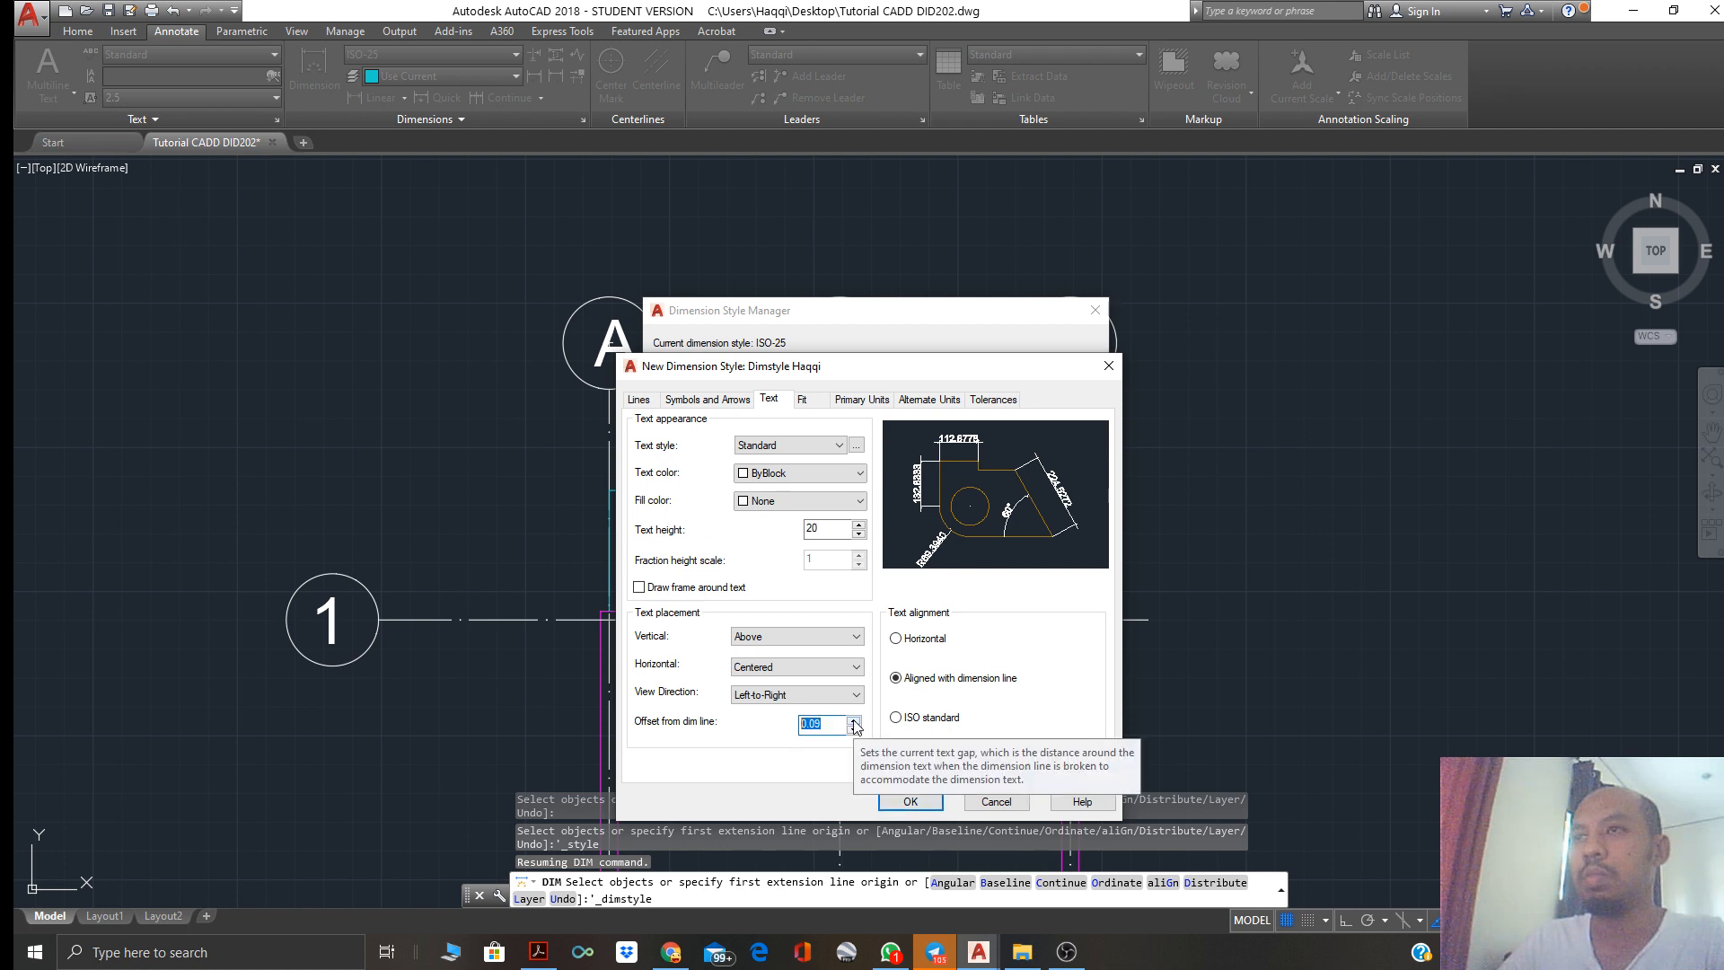
pyautogui.click(853, 720)
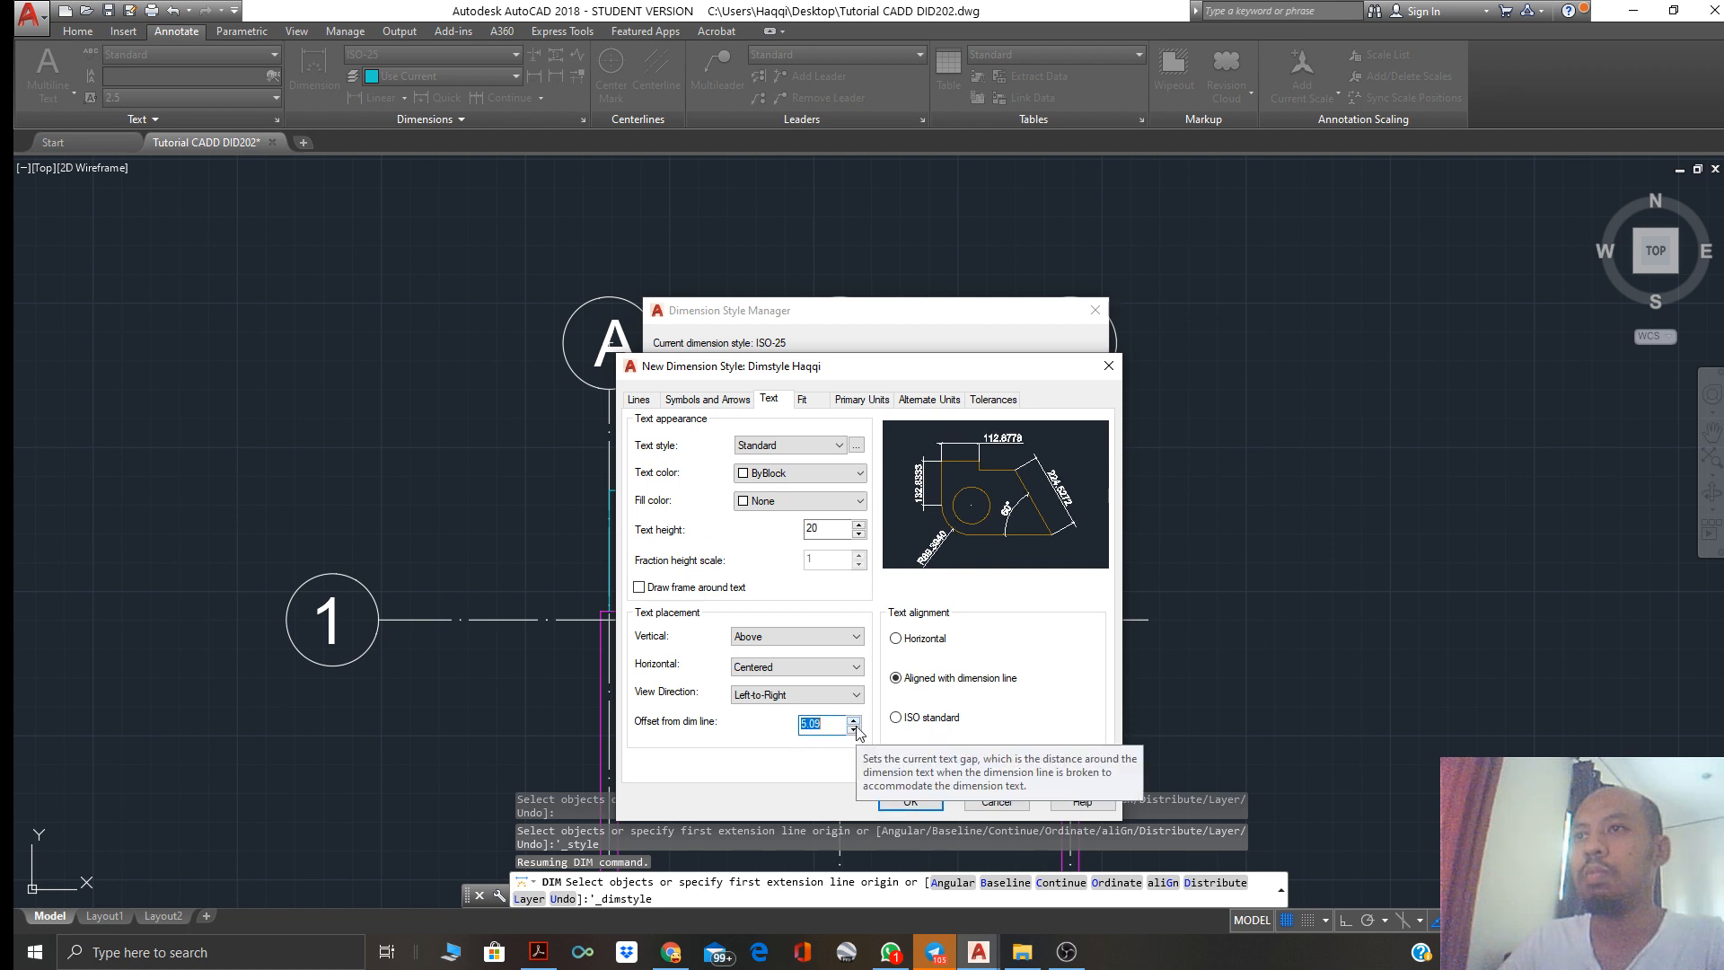
pyautogui.click(854, 729)
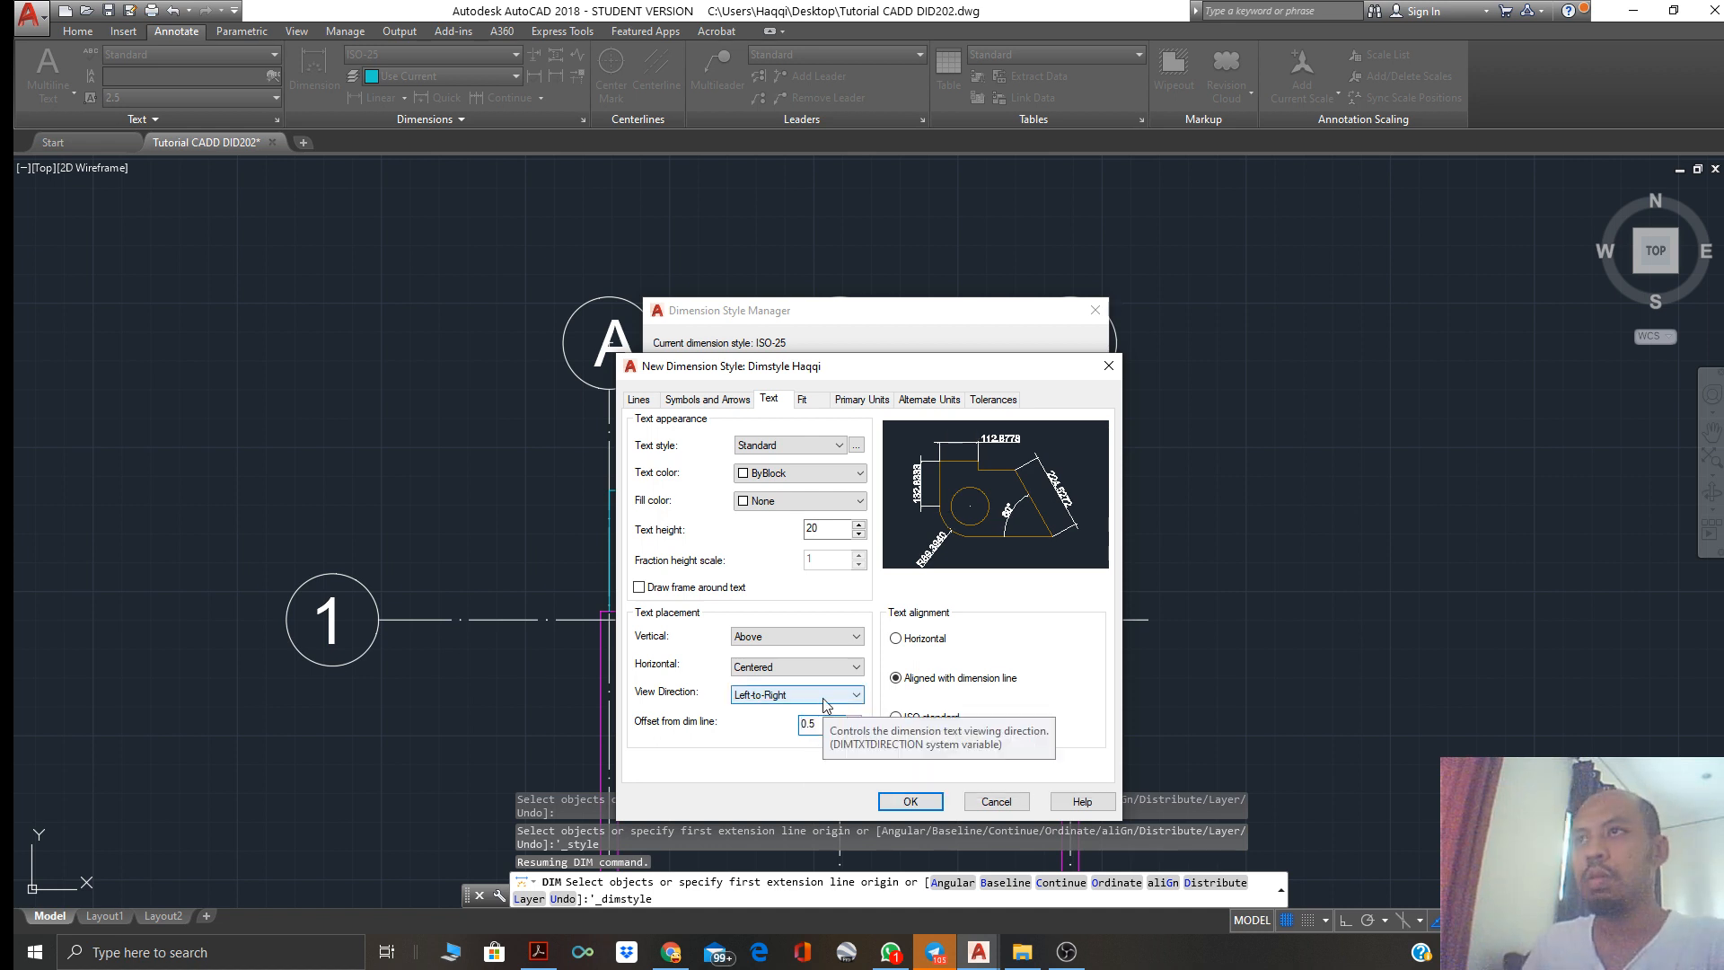
pyautogui.click(854, 730)
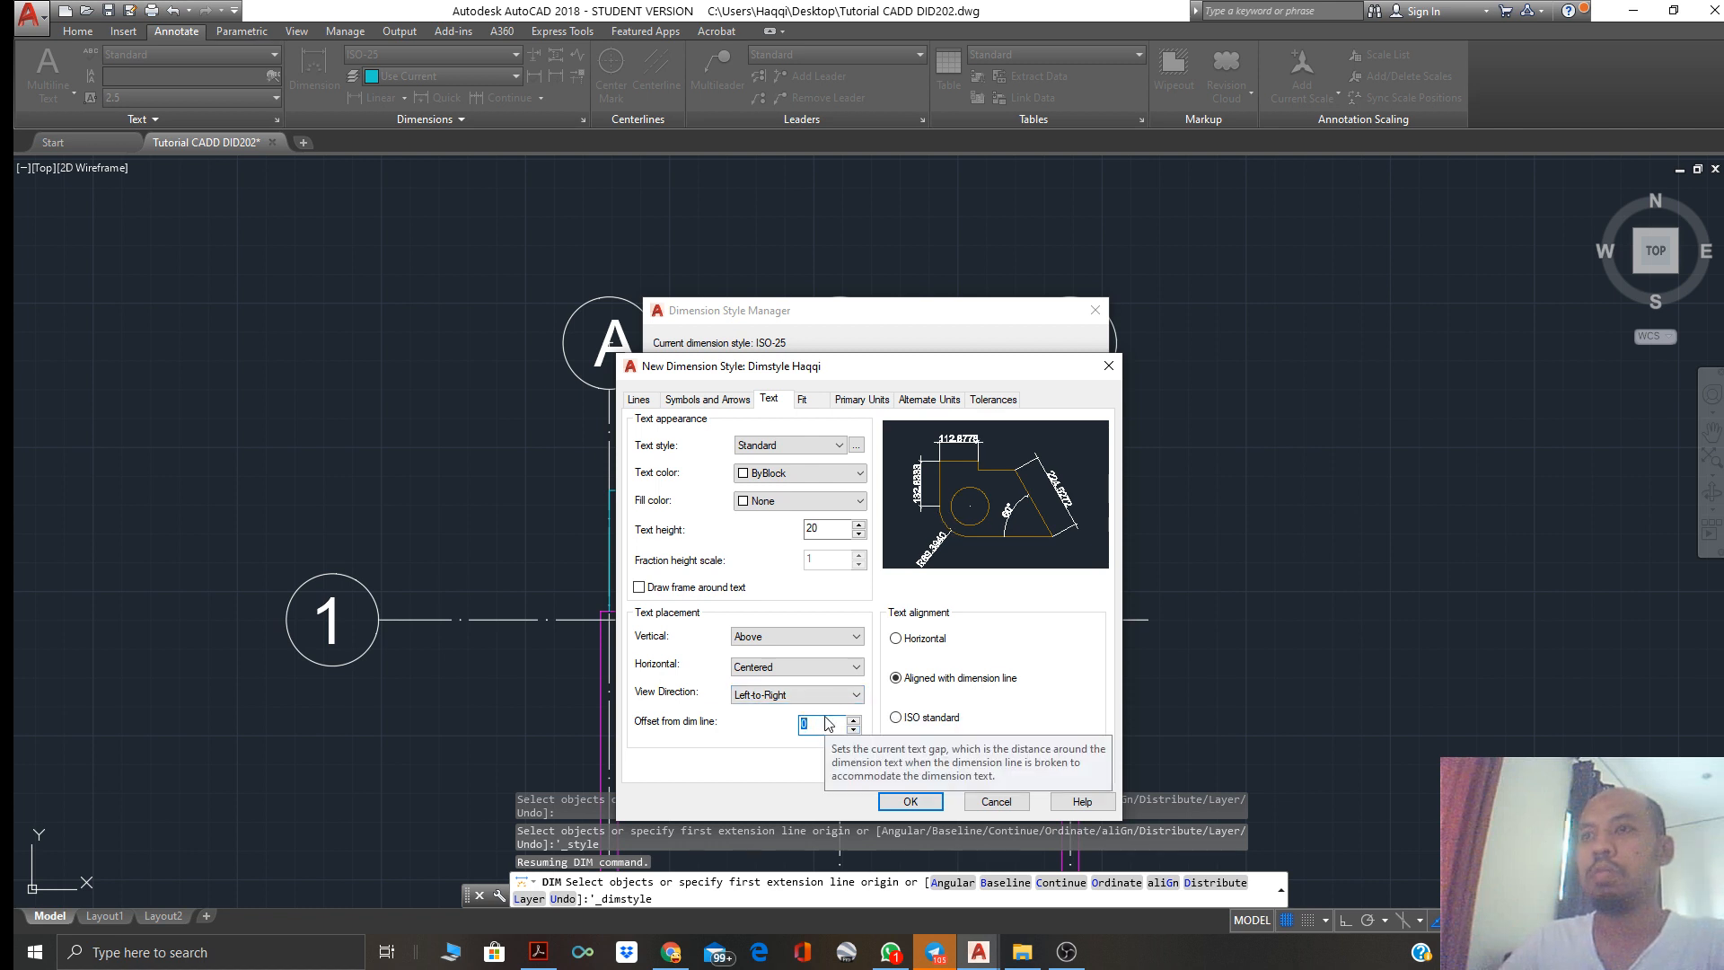
pyautogui.write('0.8')
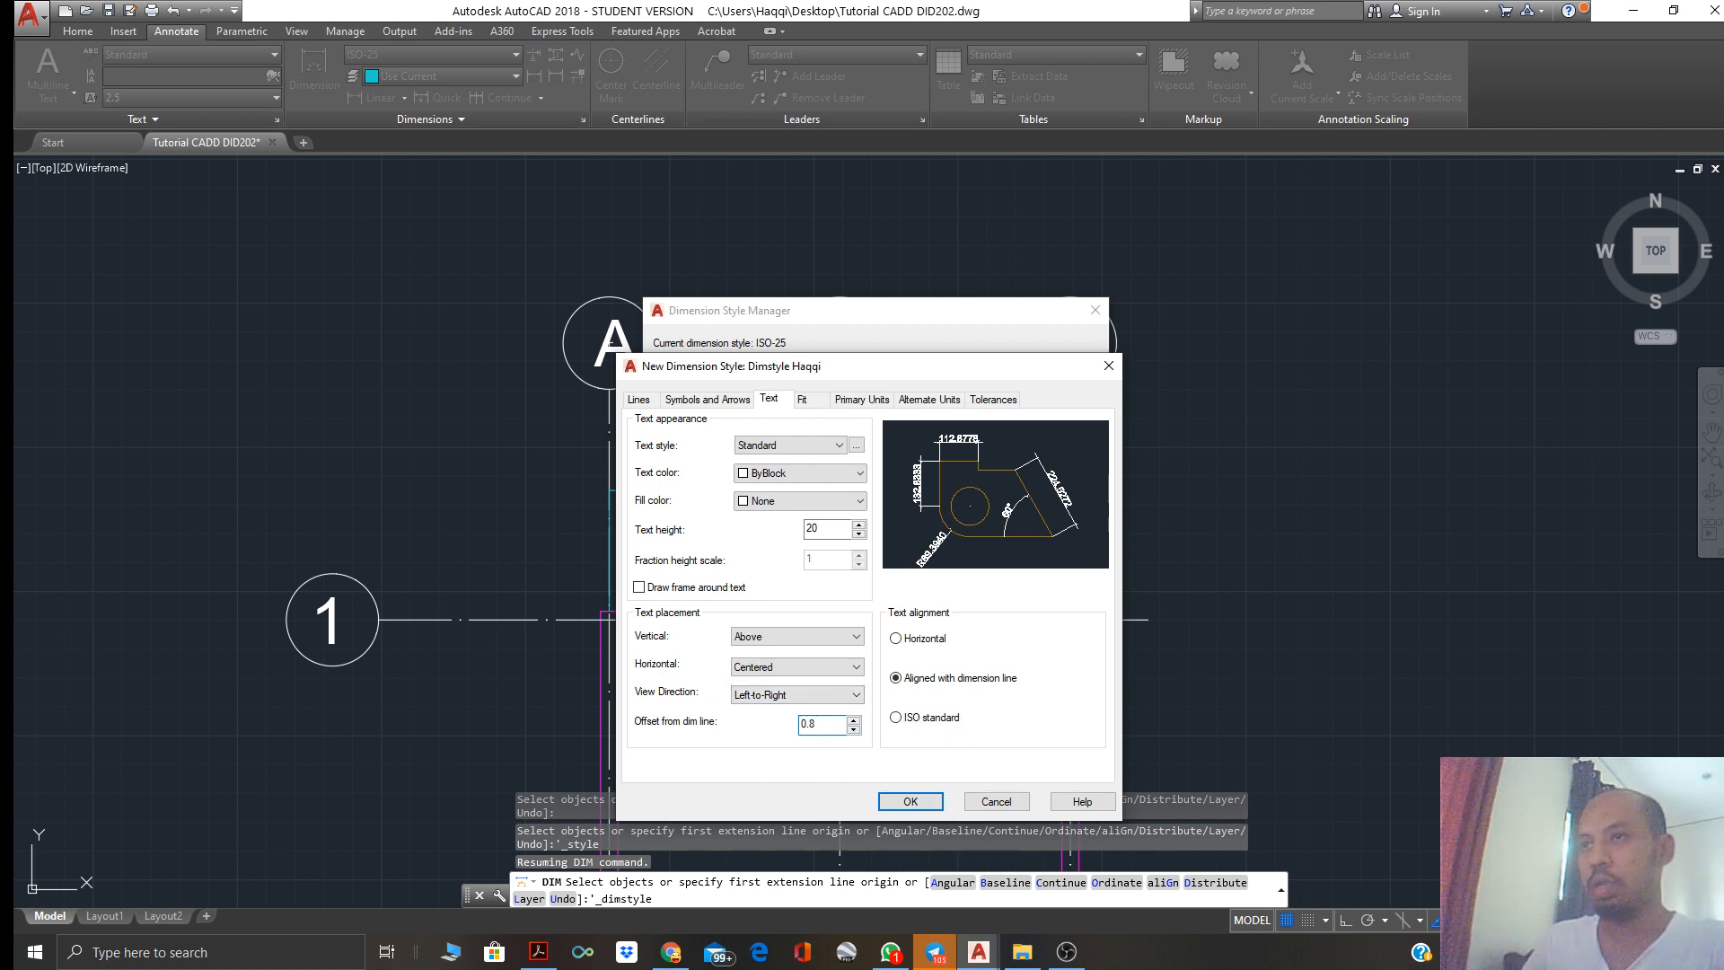
pyautogui.write('5')
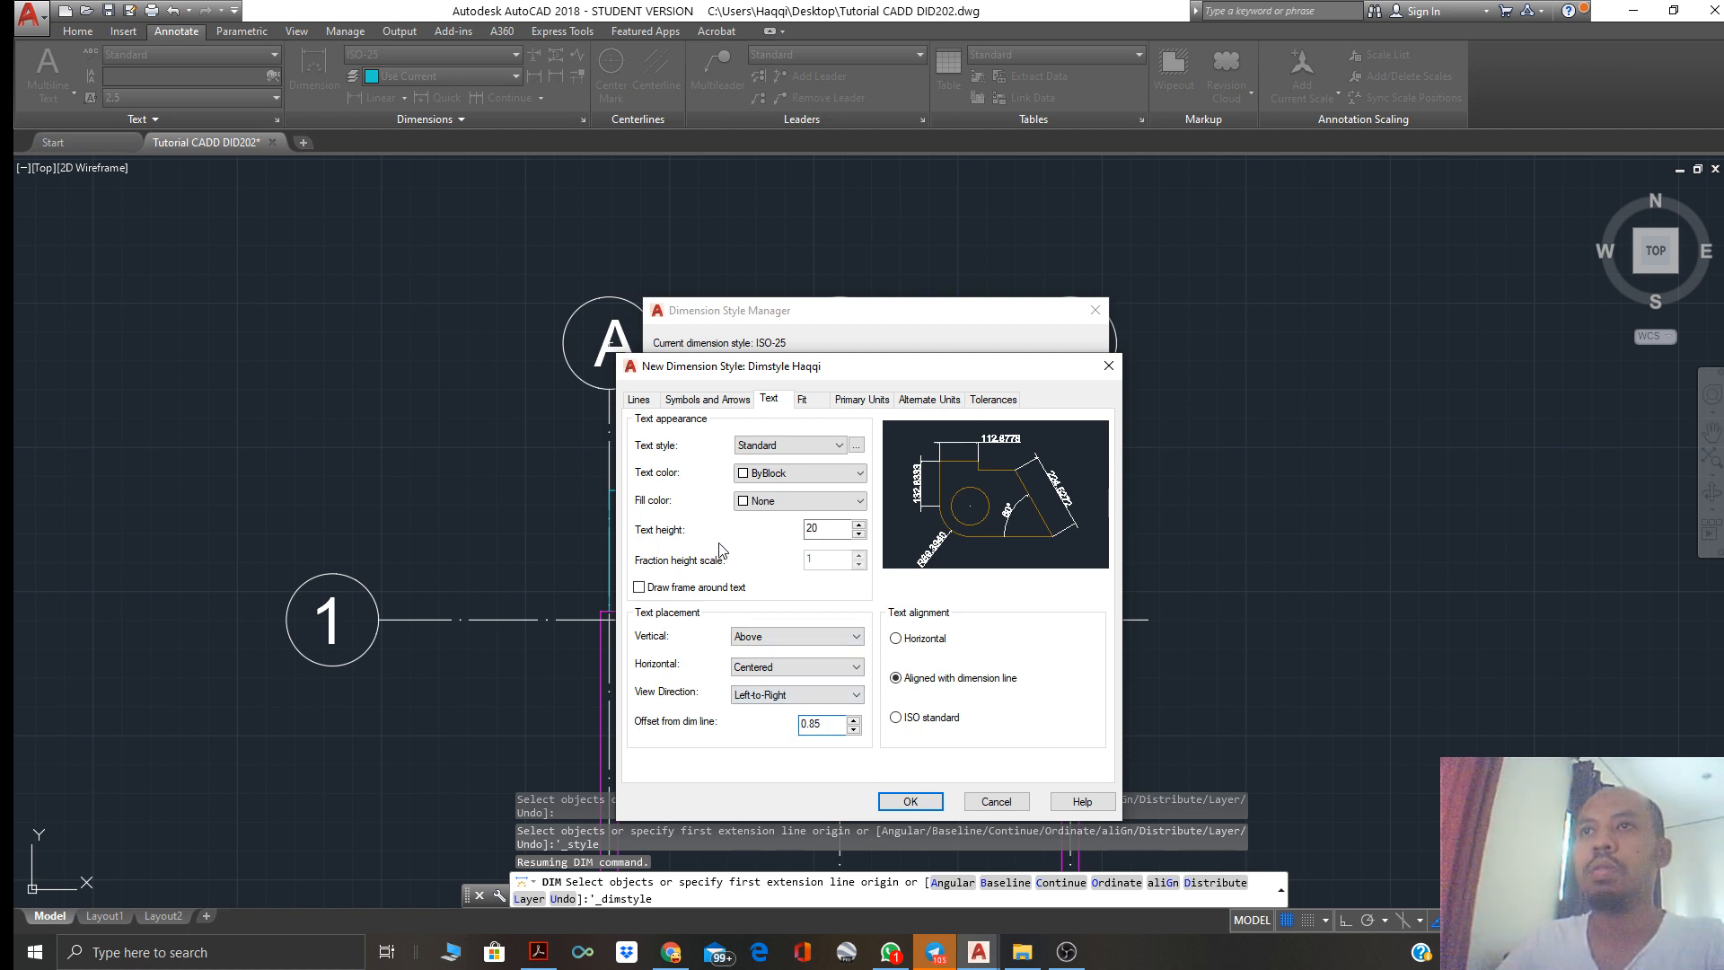
# Accept the new dimension style's settings, make the style current and close the Dimension Style Manager
pyautogui.click(639, 401)
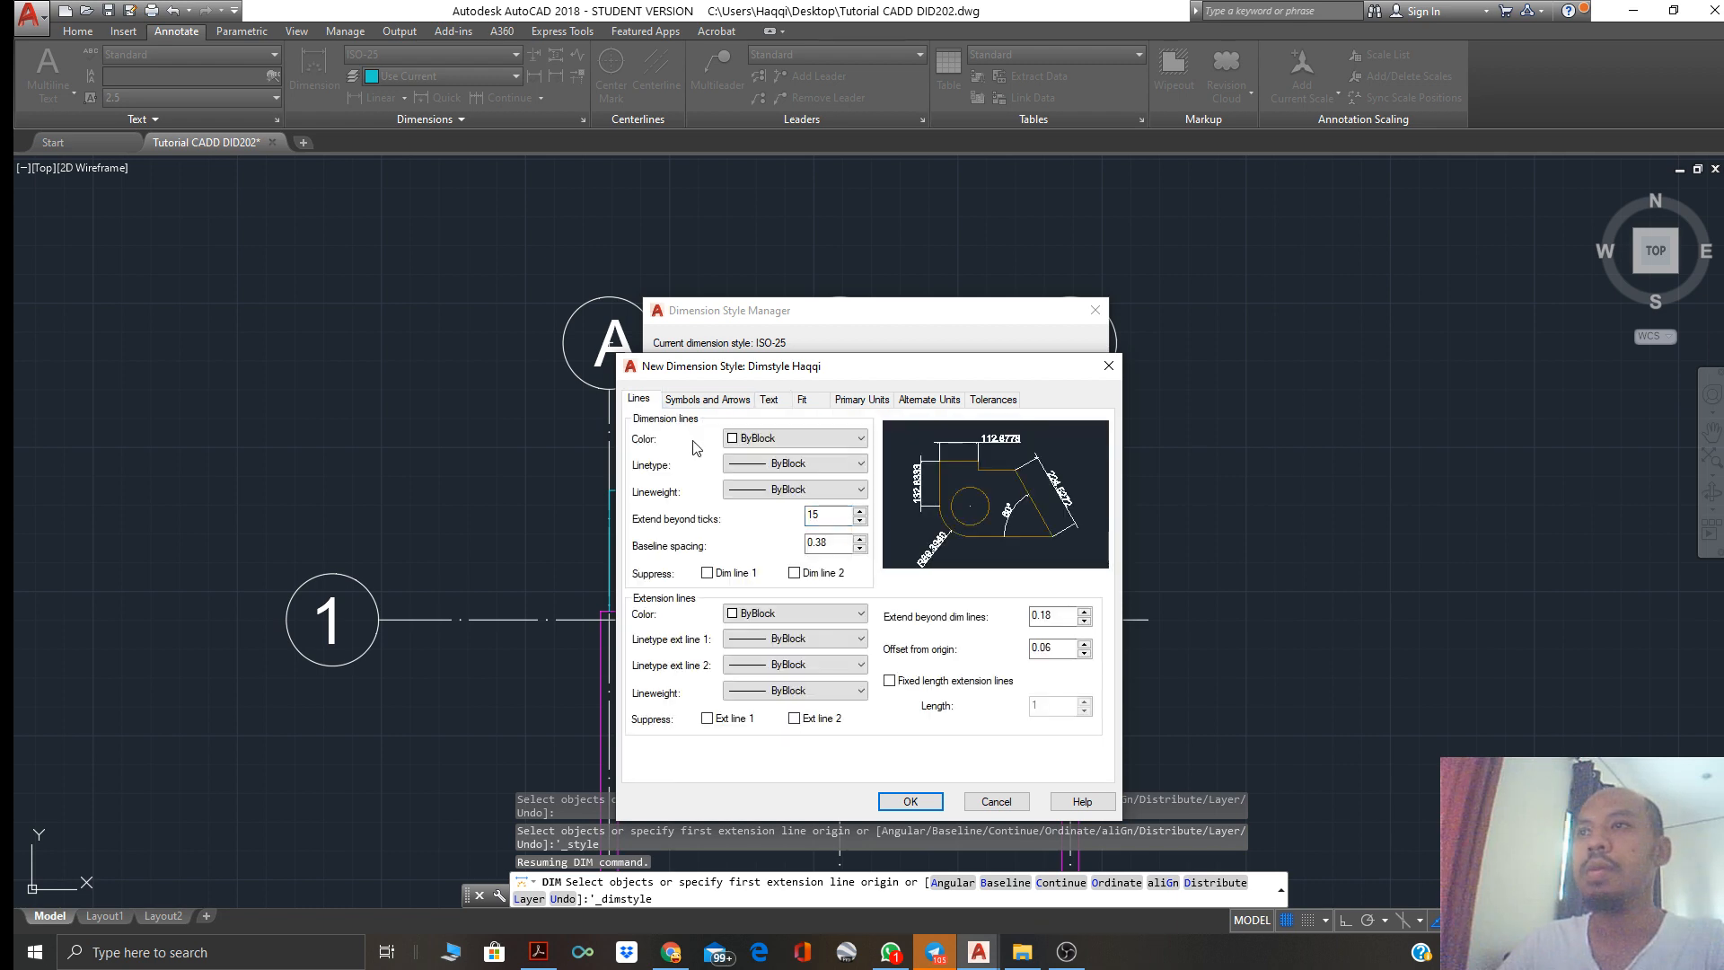
pyautogui.click(928, 806)
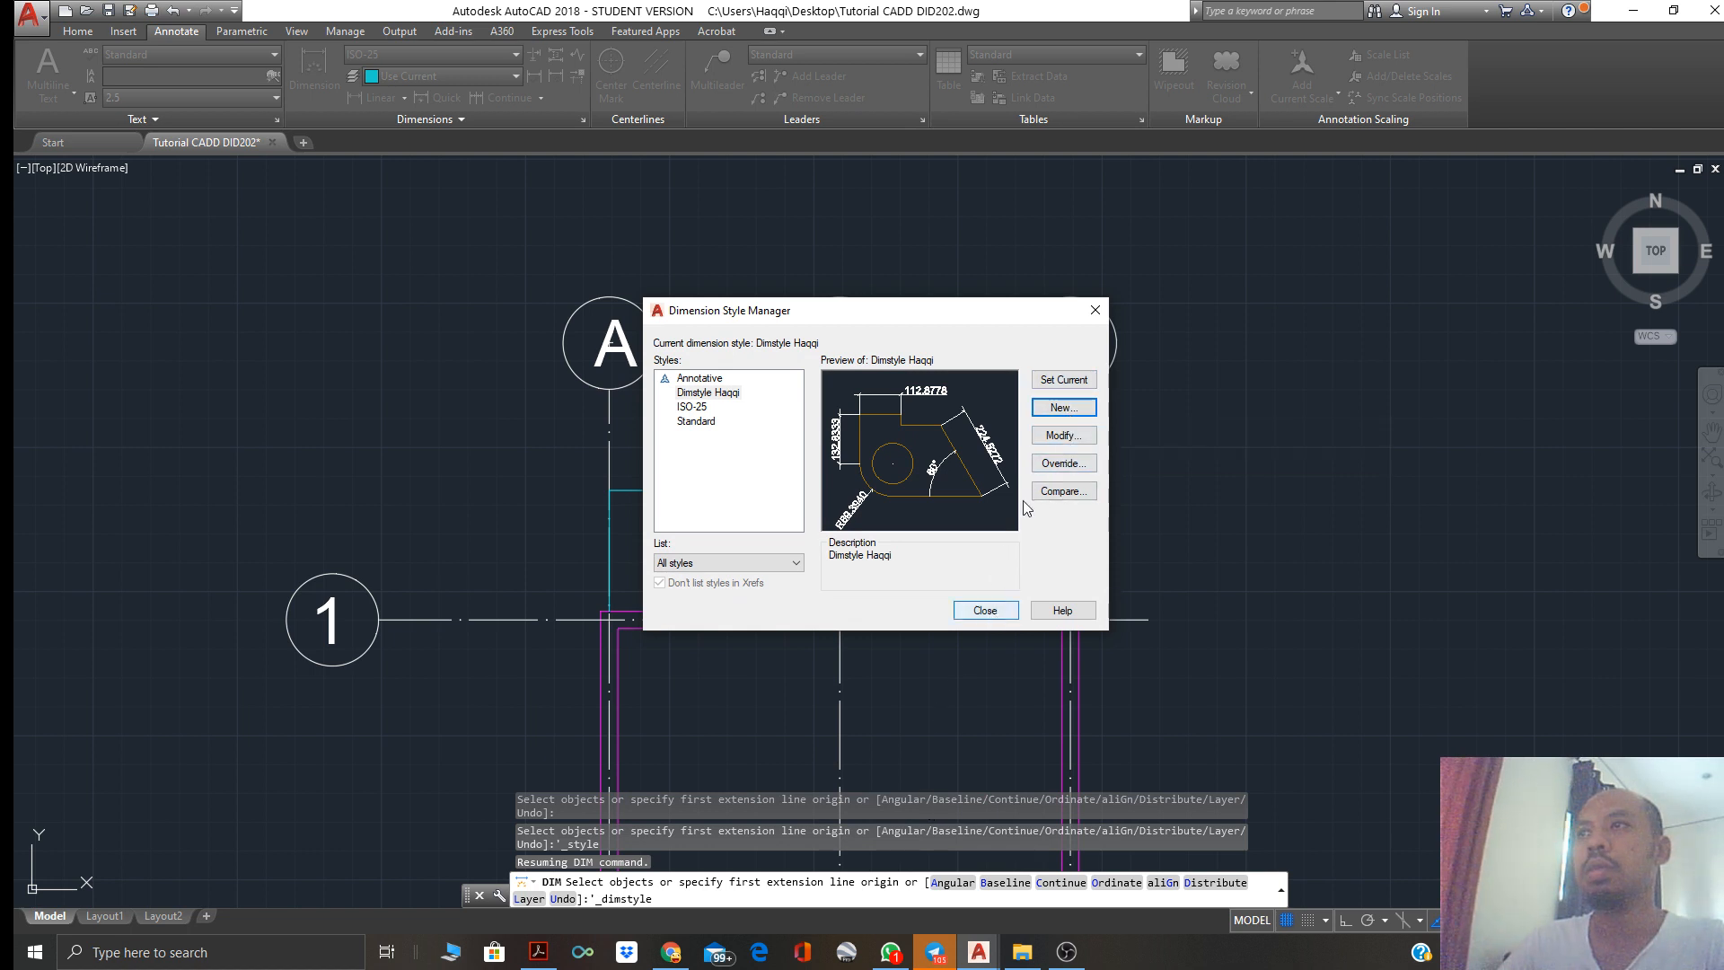
pyautogui.click(1076, 378)
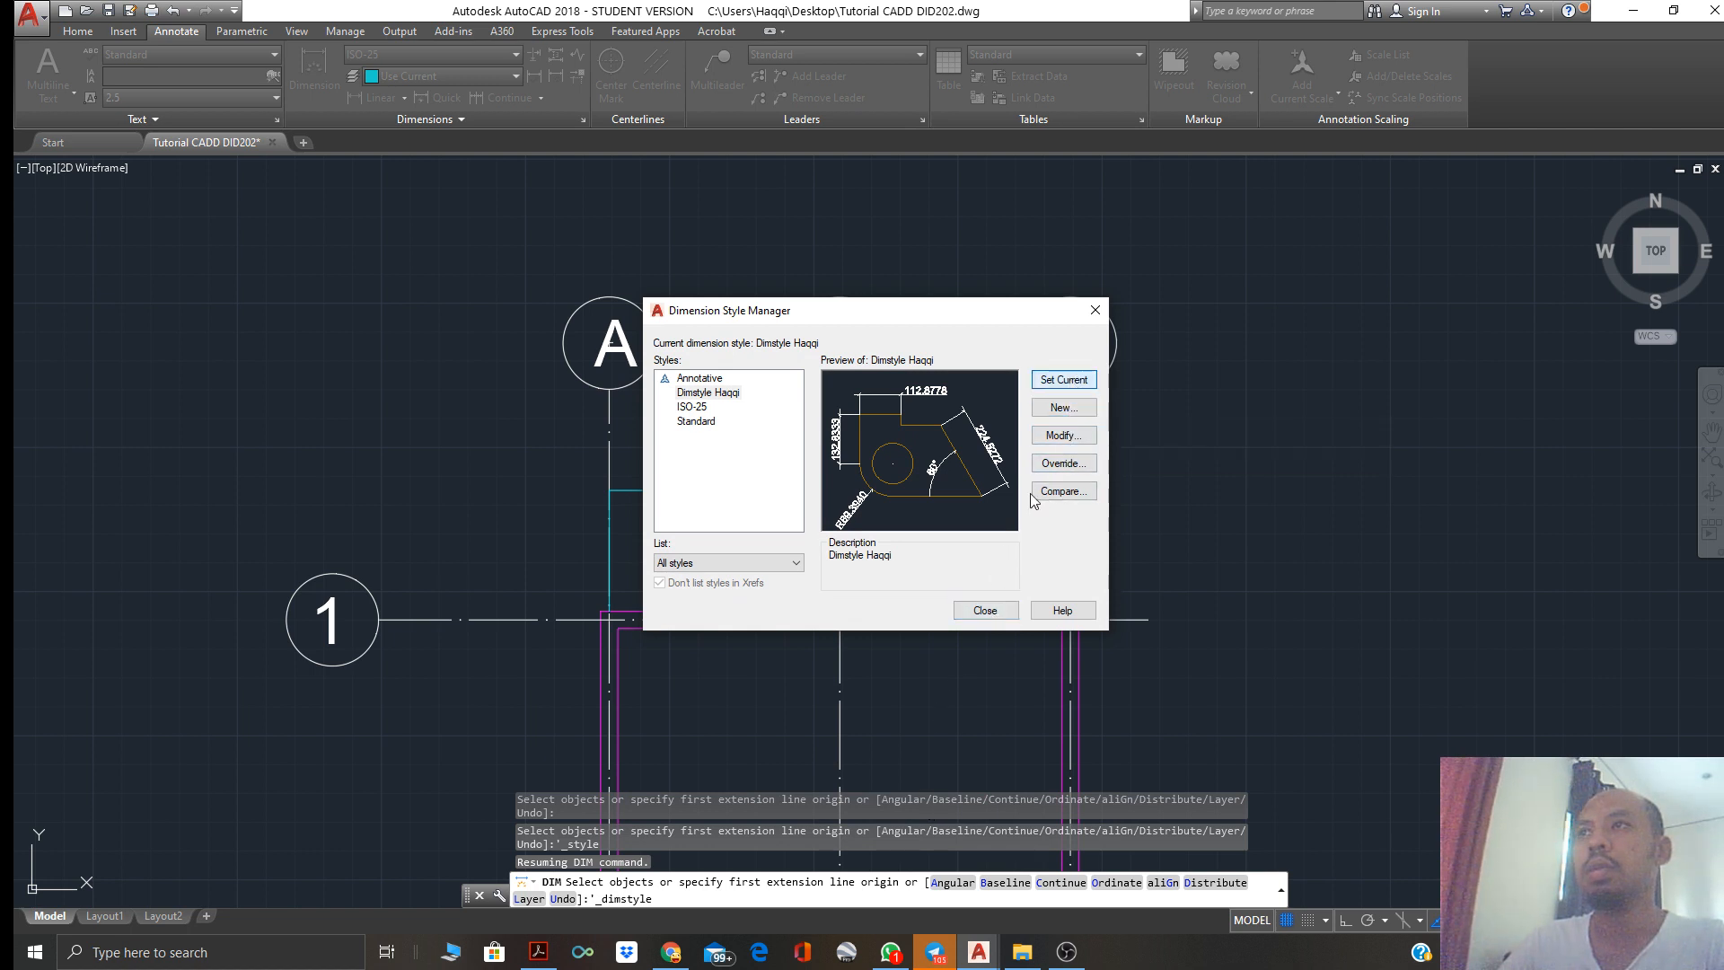
pyautogui.click(999, 610)
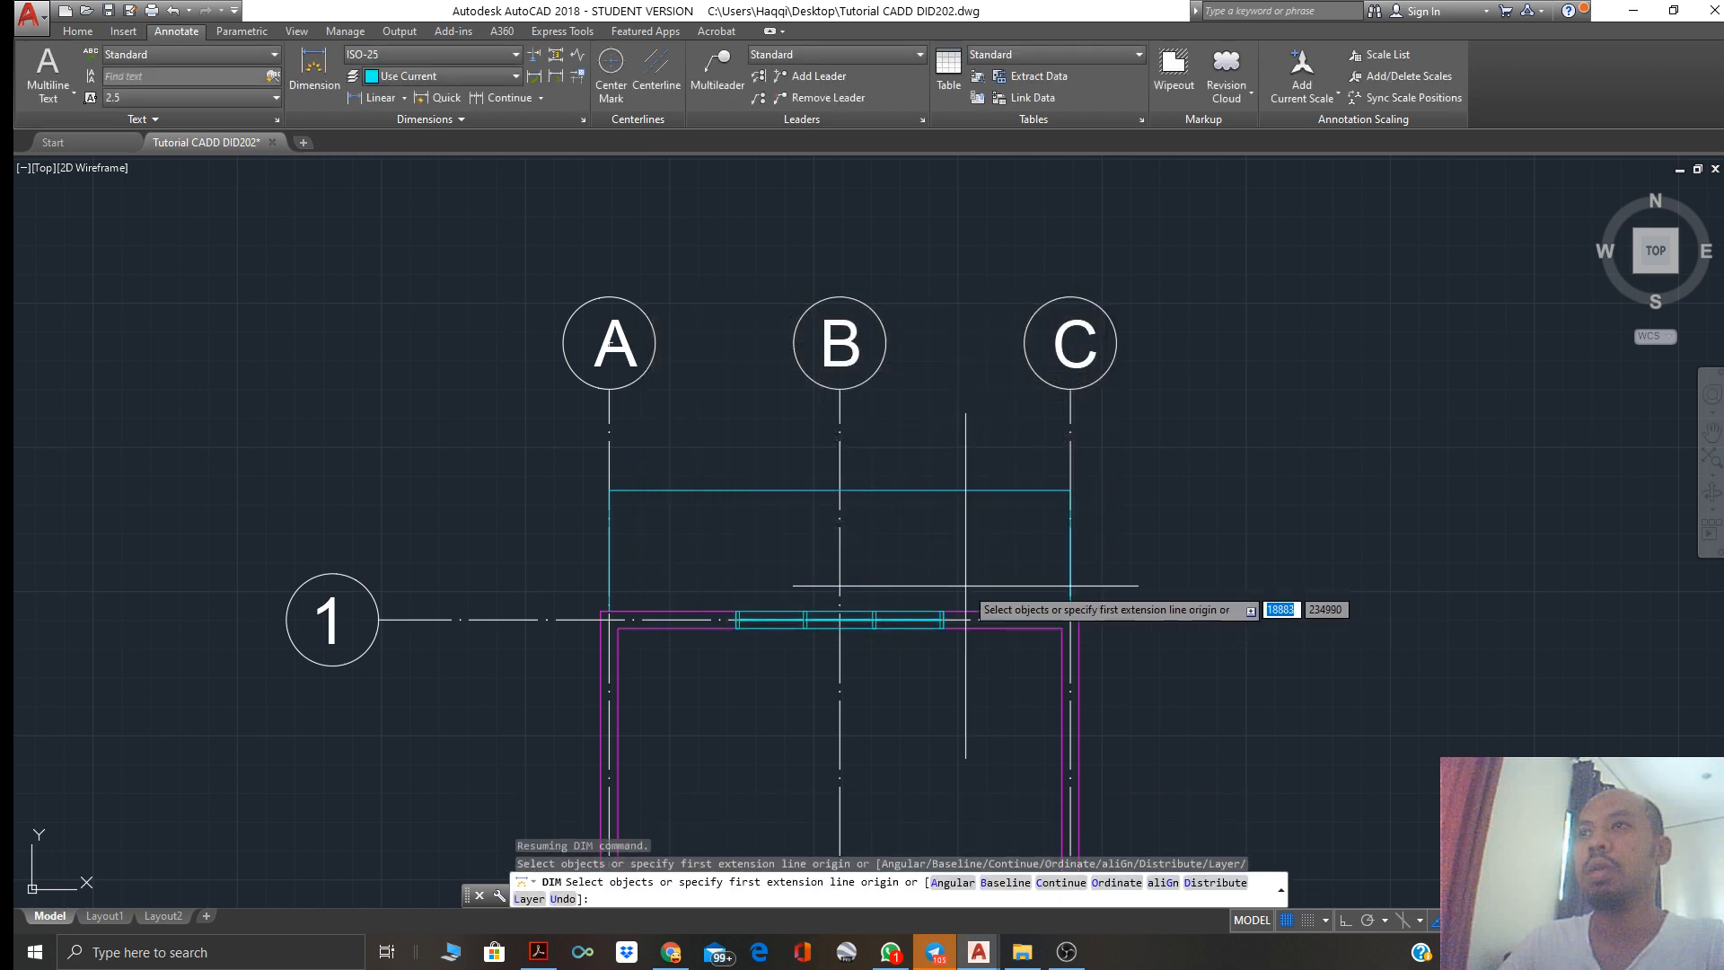
# Leave the running dimension command and erase the old dimension between grid lines A and C
pyautogui.press('Escape')
pyautogui.click(884, 491)
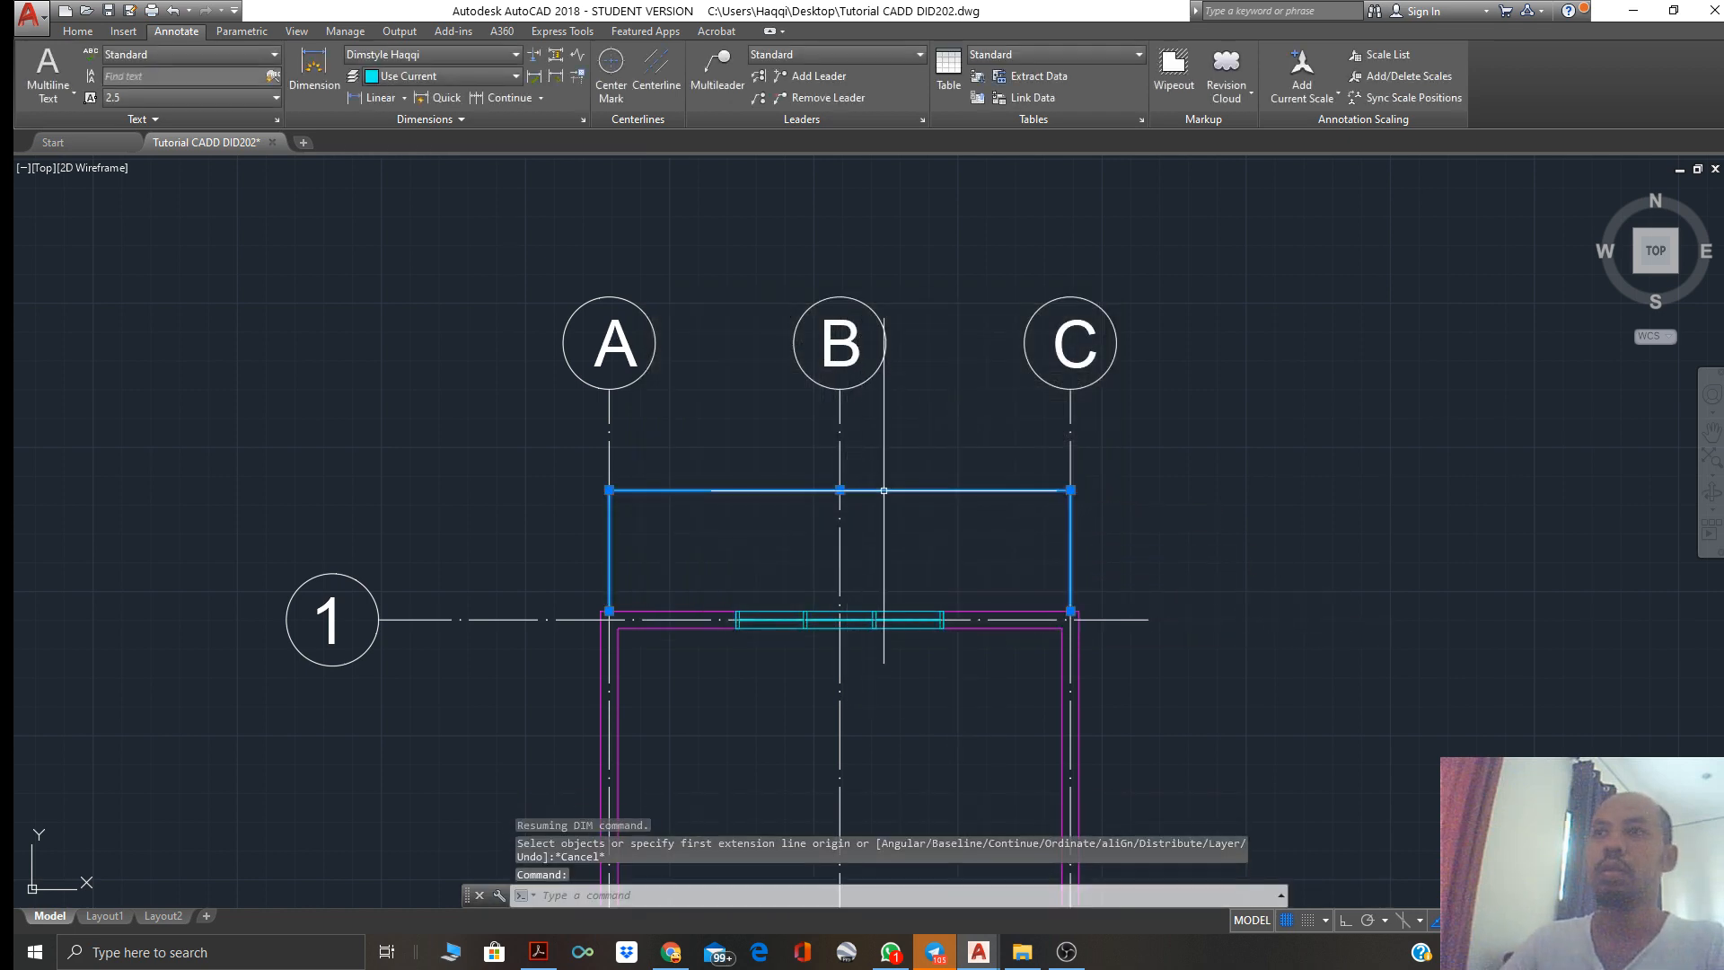
pyautogui.write('e')
pyautogui.press('Return')
pyautogui.click(884, 490)
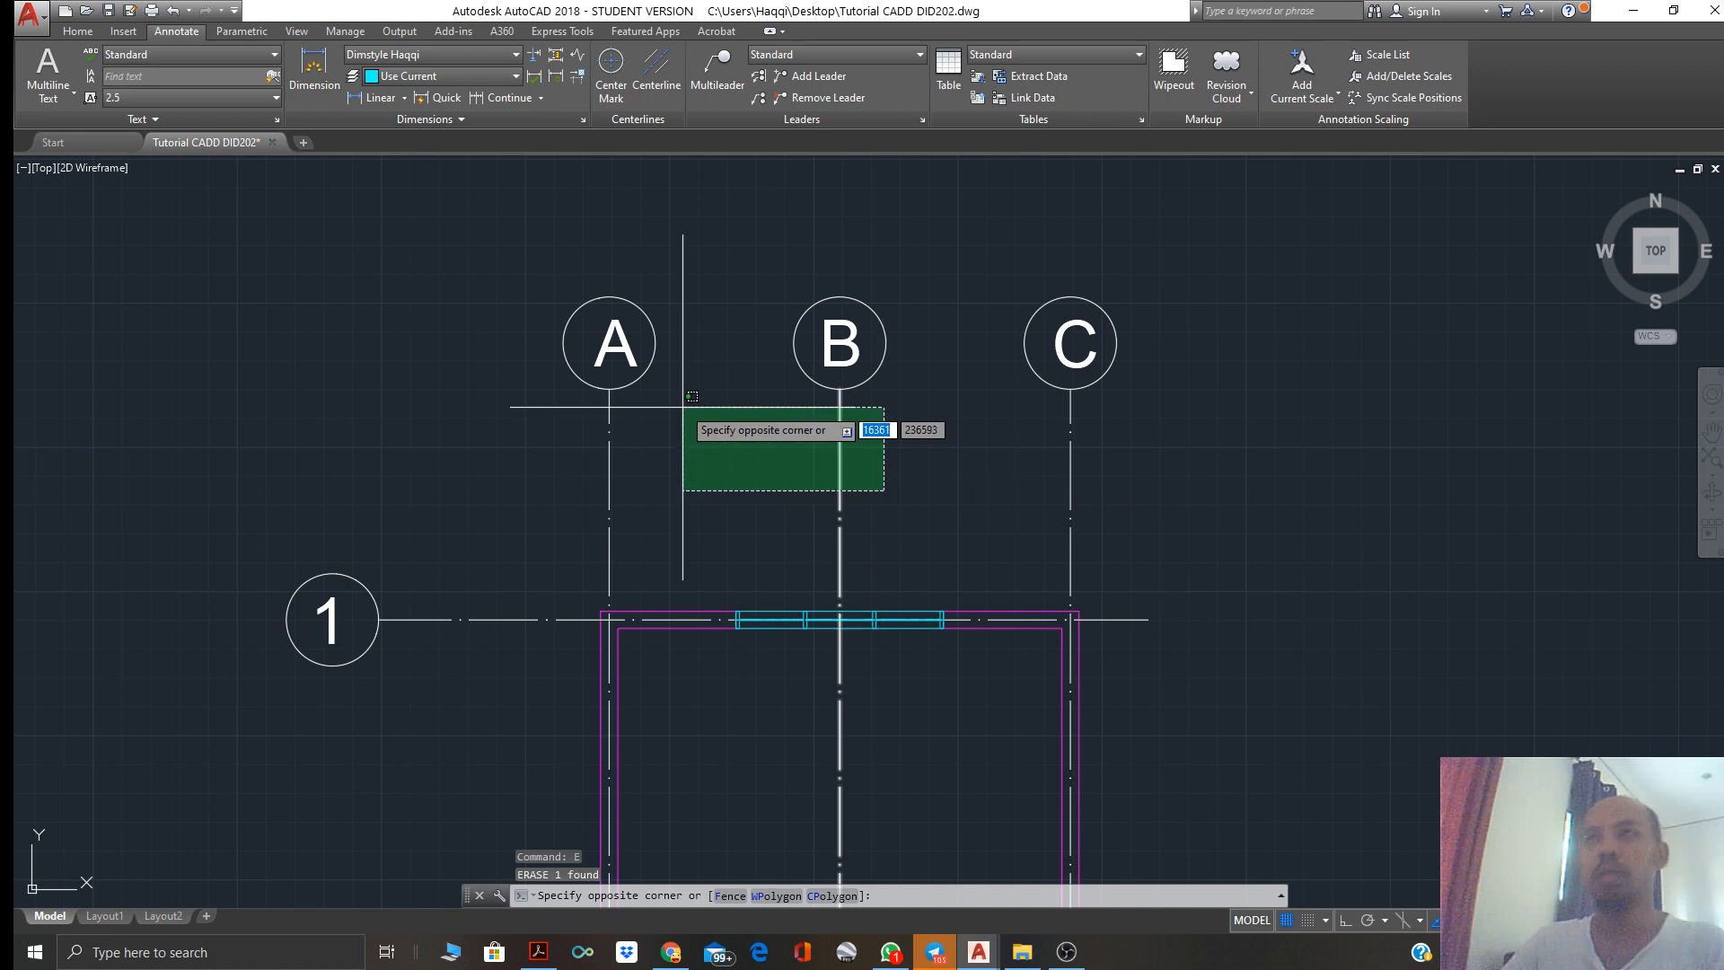
pyautogui.press('Escape')
# Dimension the distance between grid lines A and C along the upper wall, placing the dimension line below the grid bubbles
pyautogui.click(314, 70)
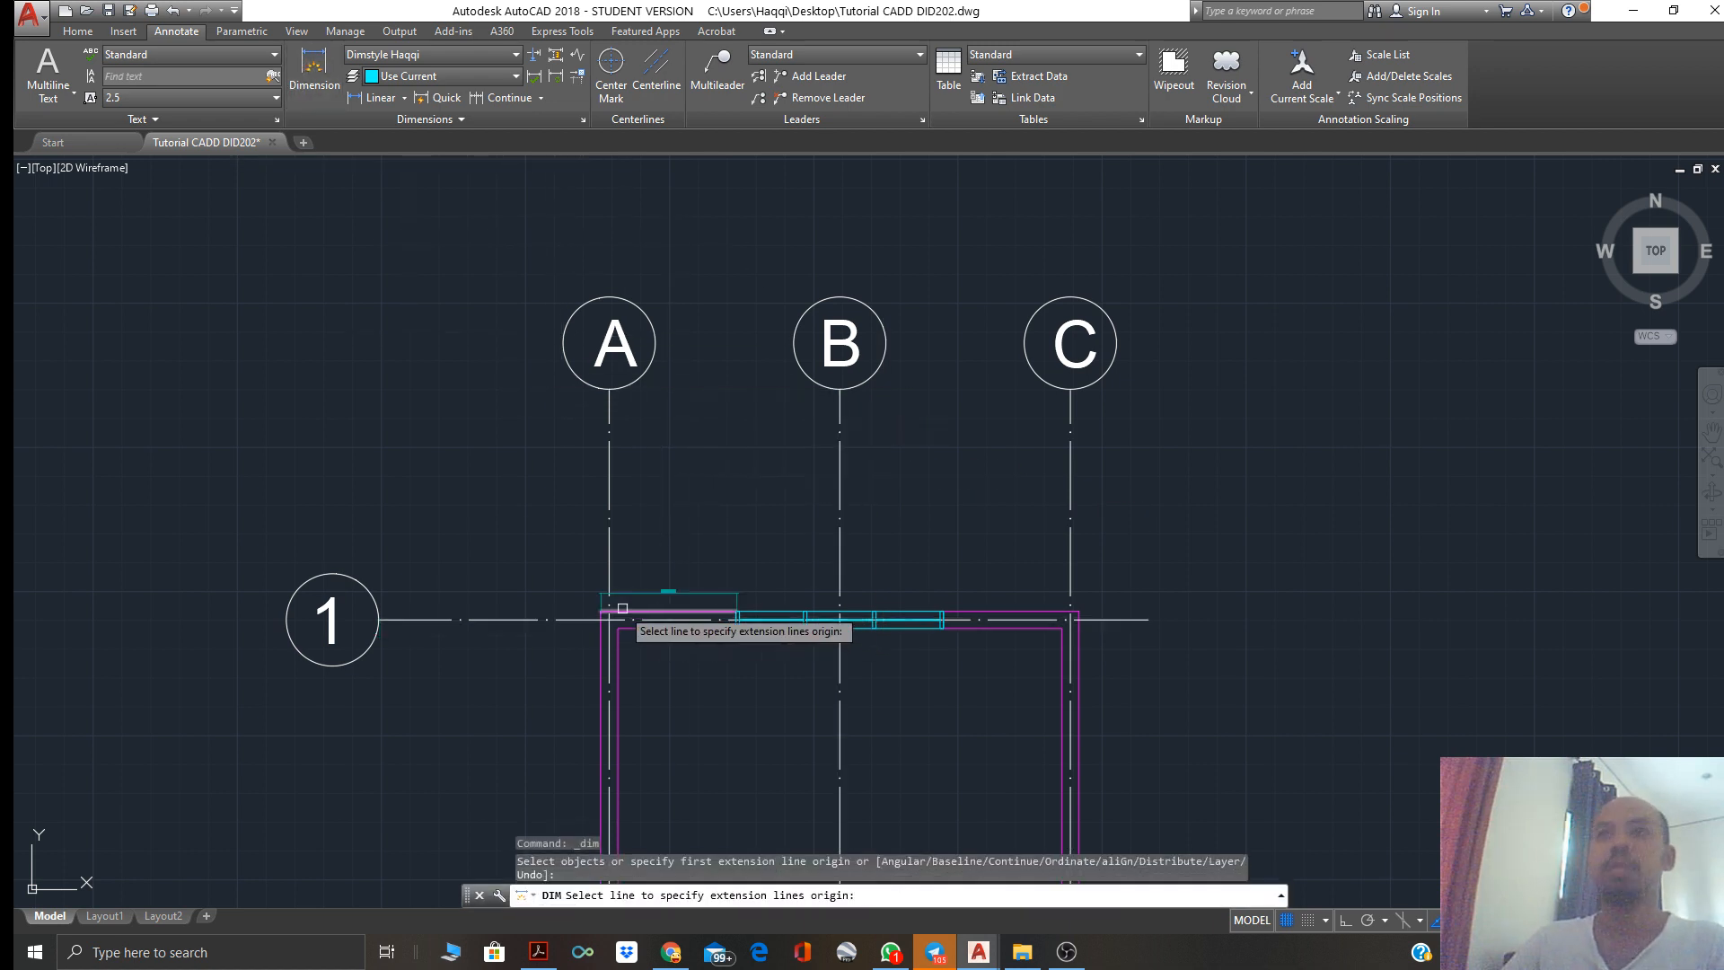
pyautogui.click(839, 612)
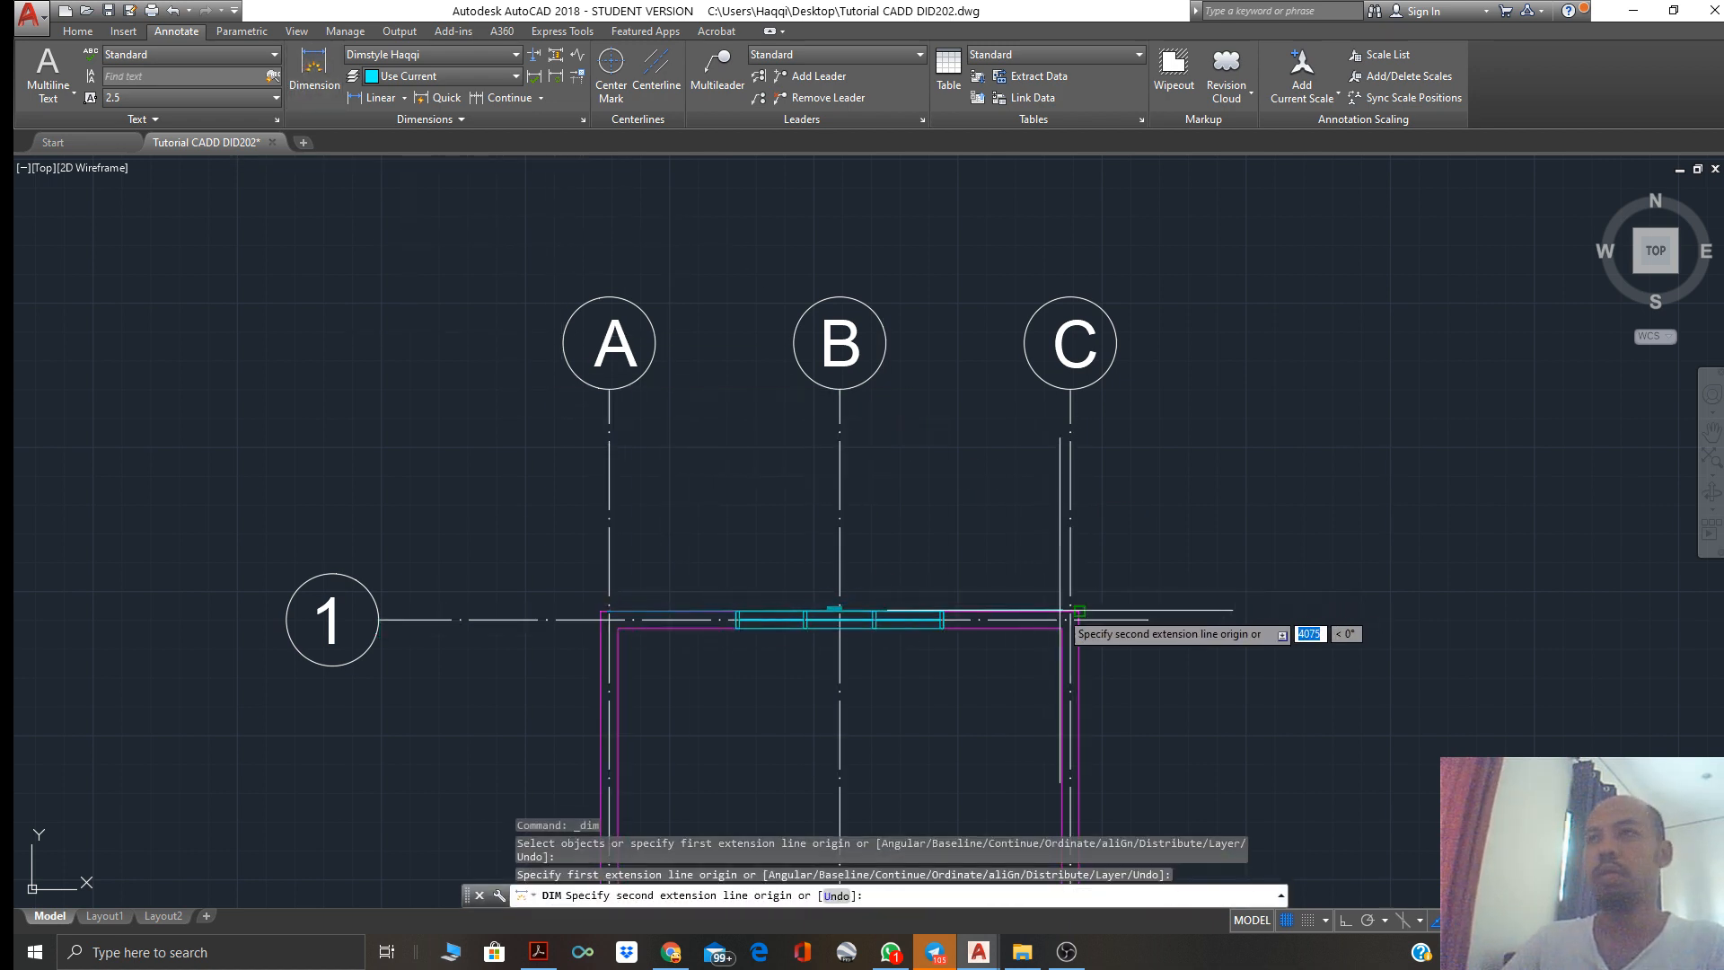
pyautogui.click(1071, 612)
pyautogui.click(865, 458)
pyautogui.press('Escape')
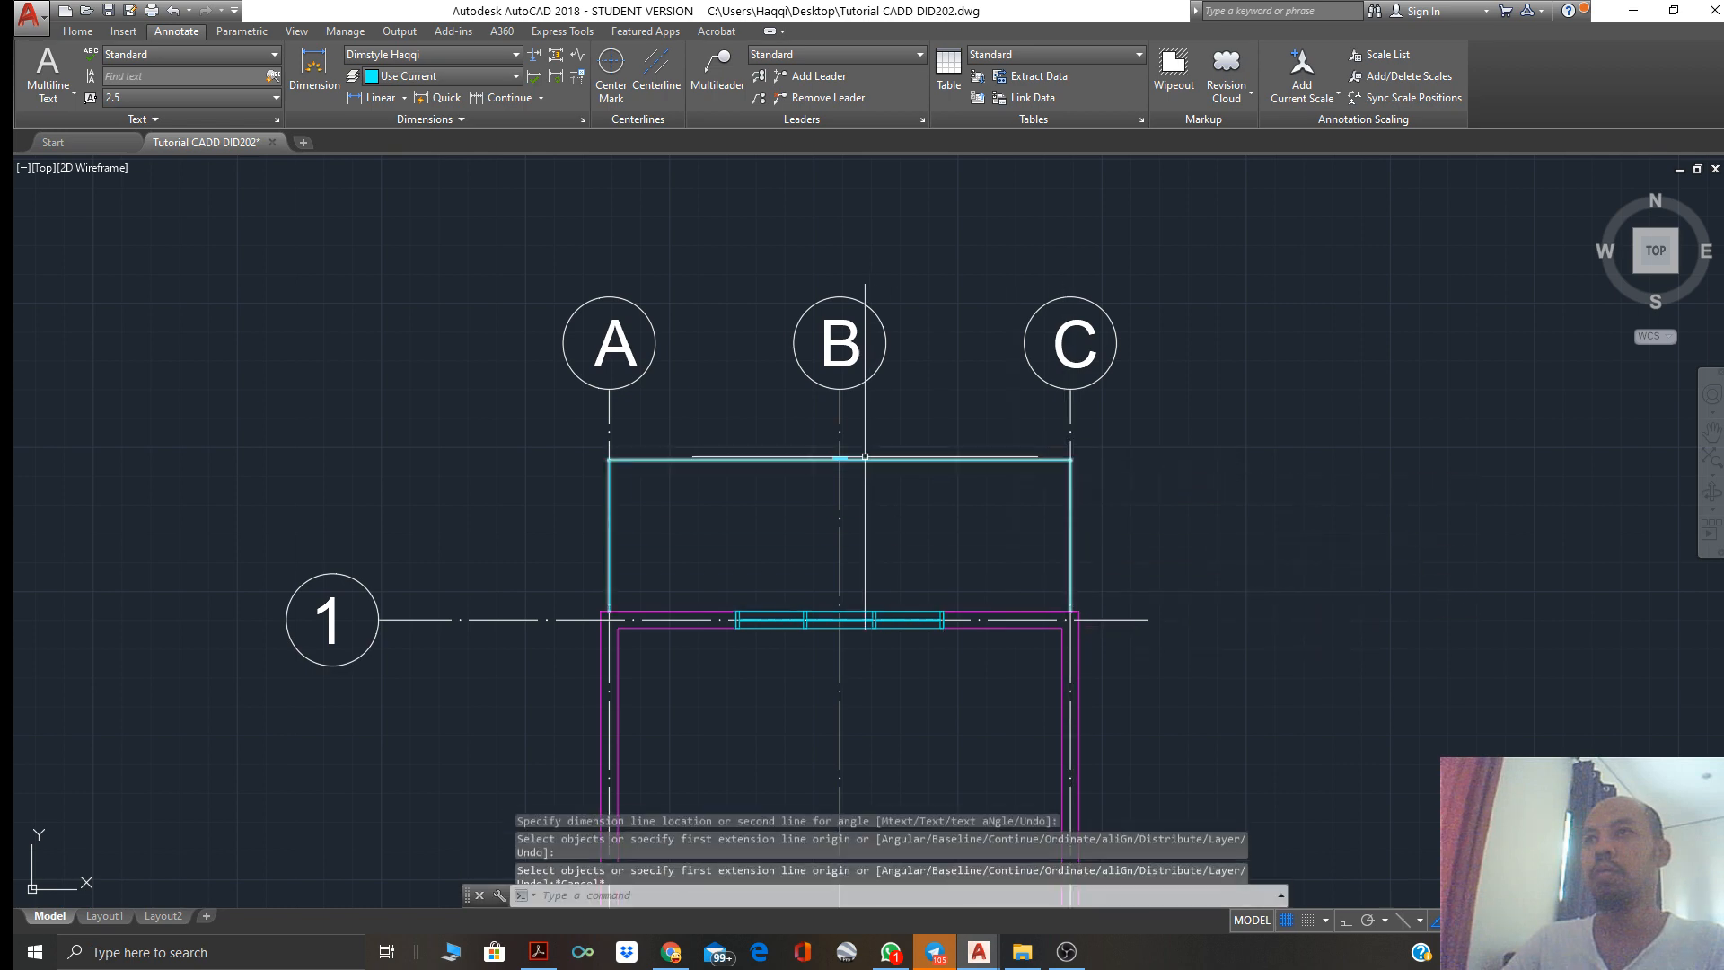
# Select the new A-to-C dimension, open the current dimension style for modification and set its linear precision to 0
pyautogui.scroll(5, 865, 457)
pyautogui.scroll(-3, 877, 482)
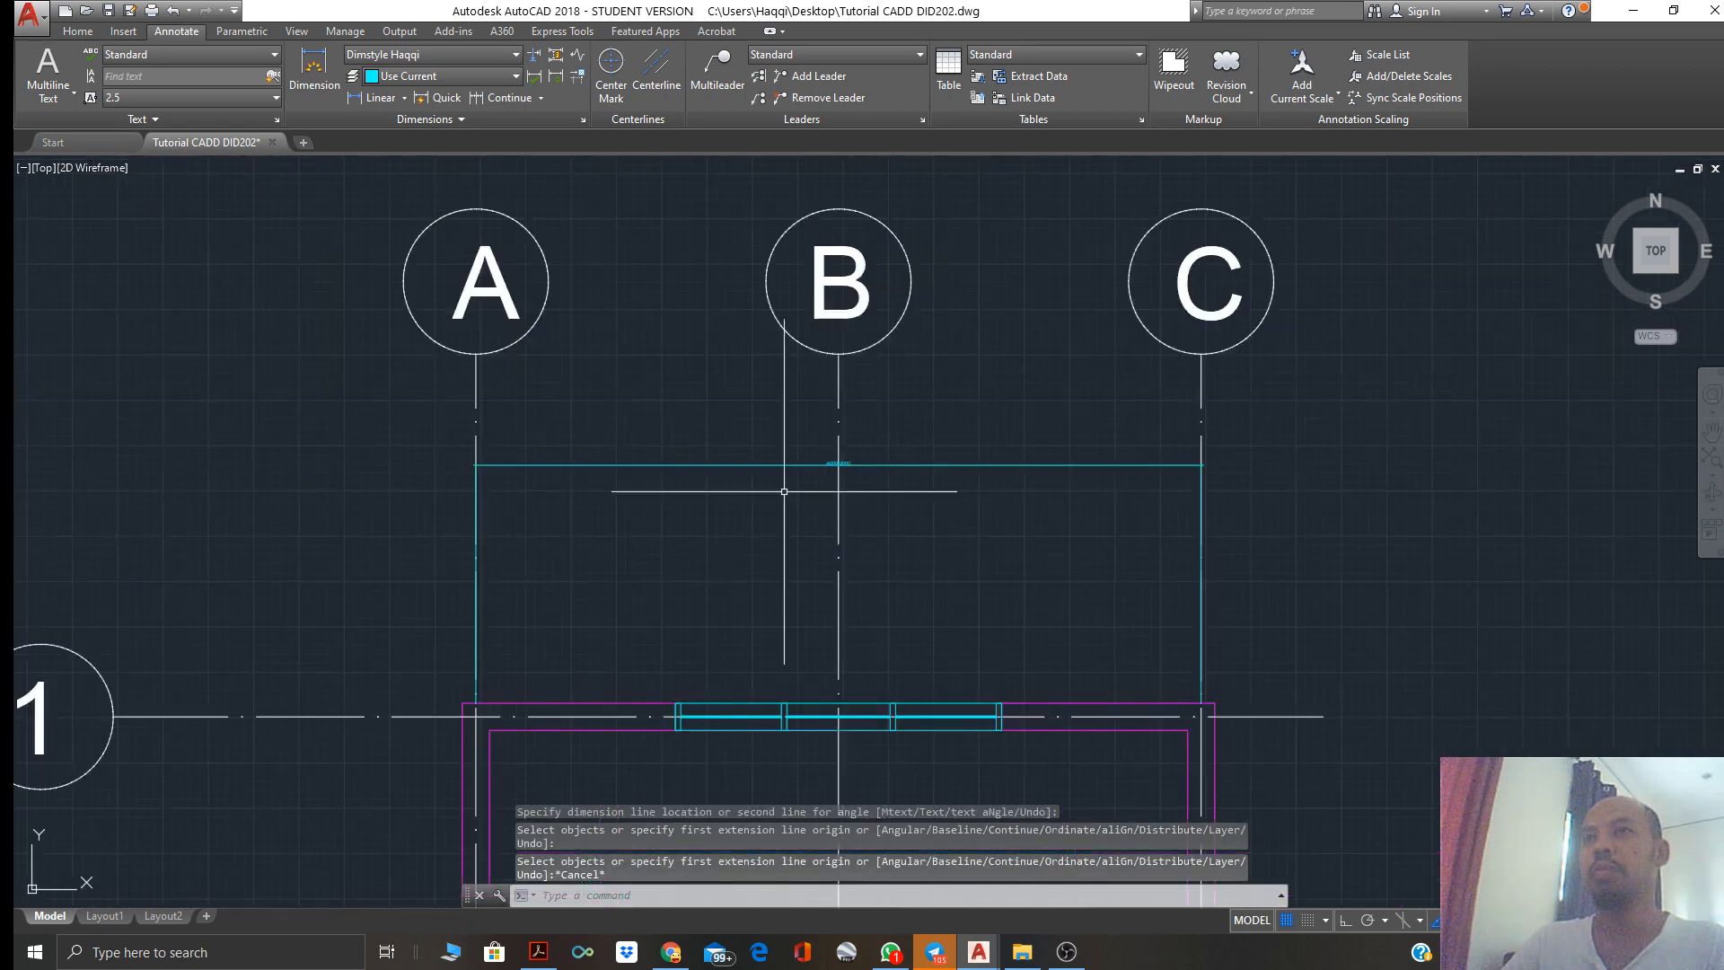
pyautogui.scroll(4, 1185, 445)
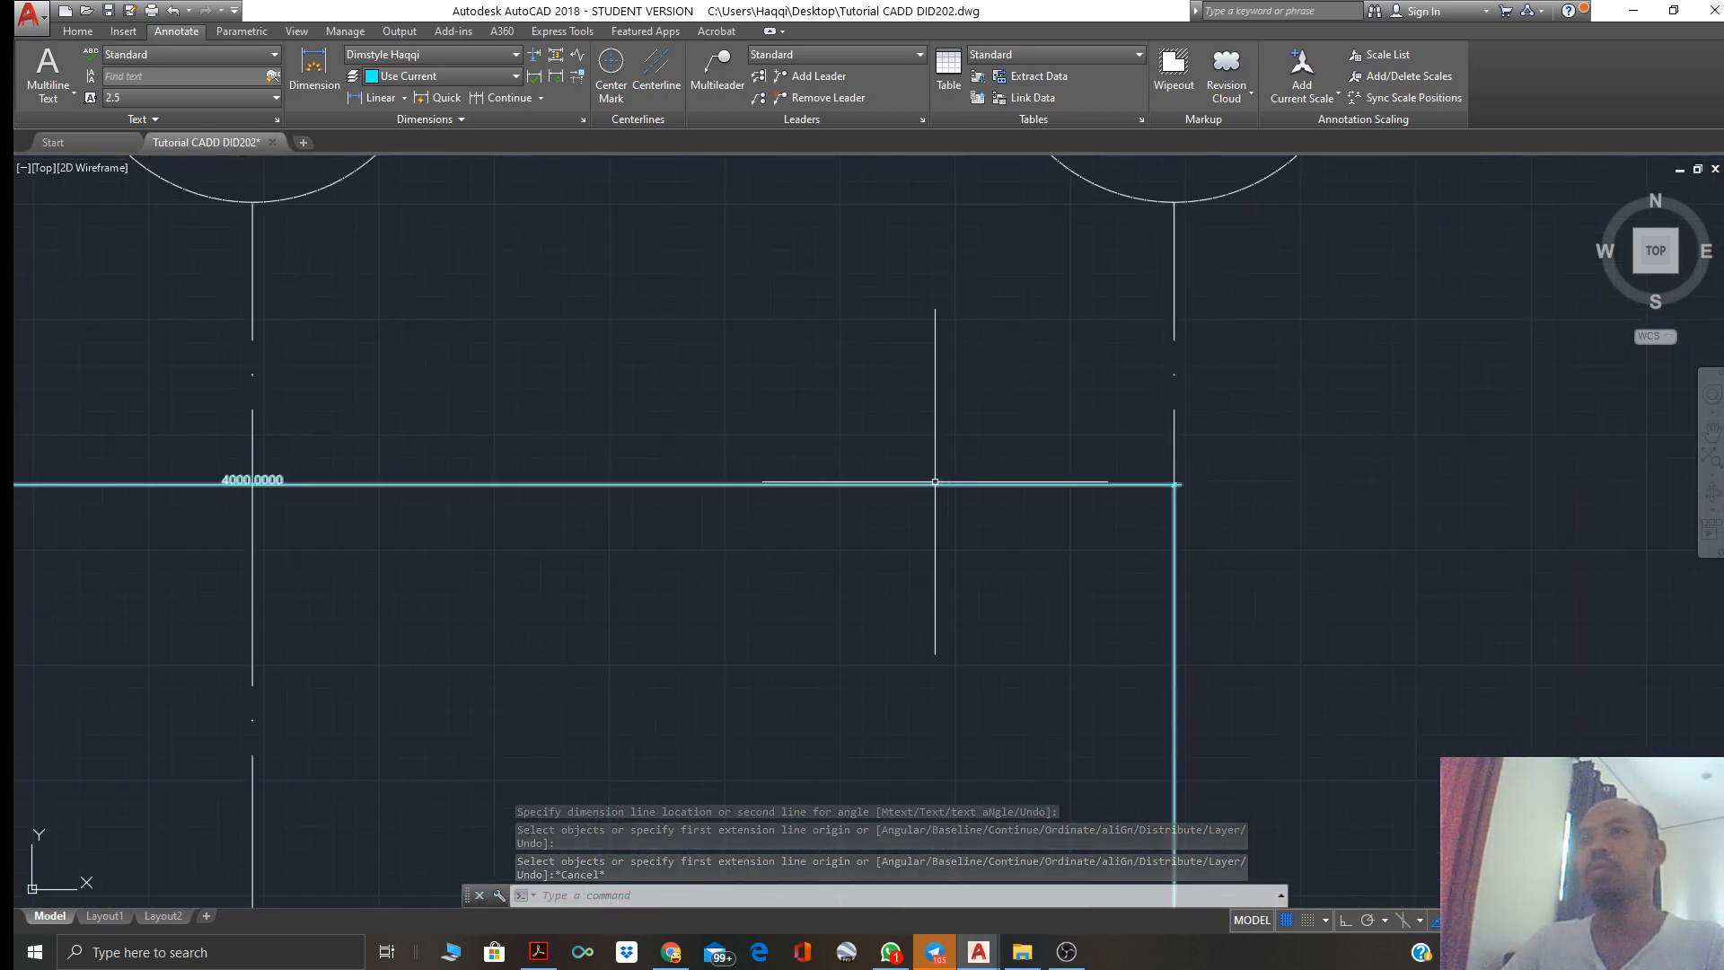
pyautogui.scroll(-4, 935, 481)
pyautogui.moveTo(885, 481); pyautogui.dragTo(943, 484, button='middle')
pyautogui.click(914, 520)
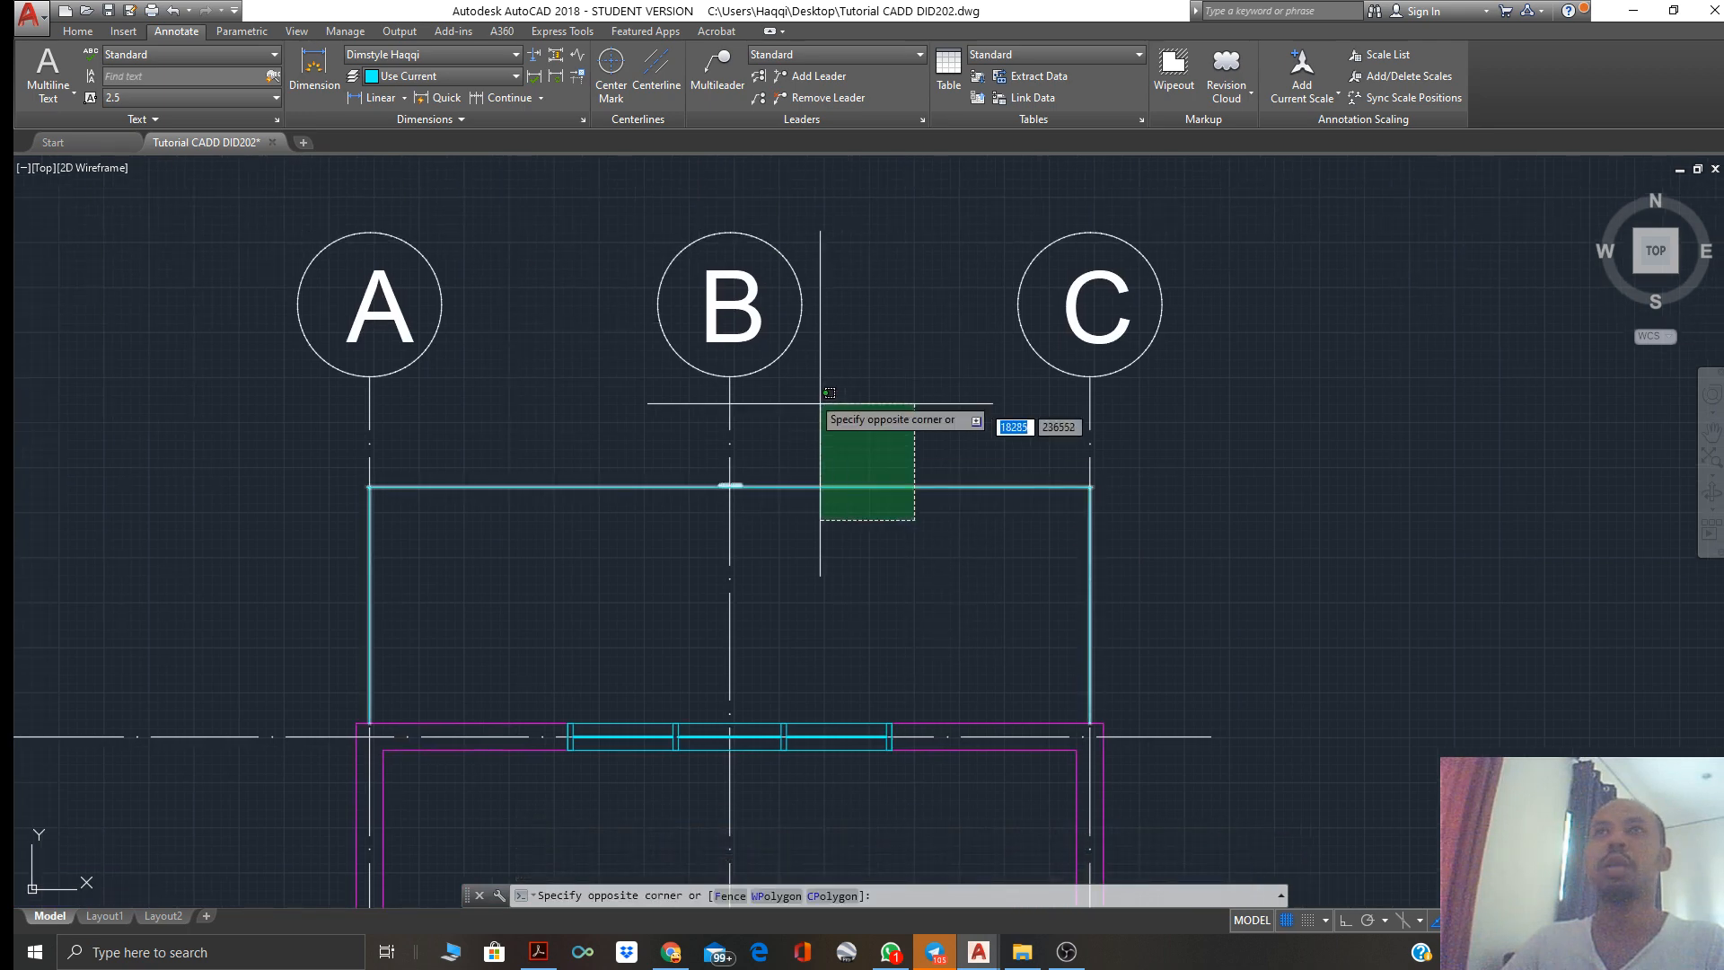
pyautogui.click(820, 403)
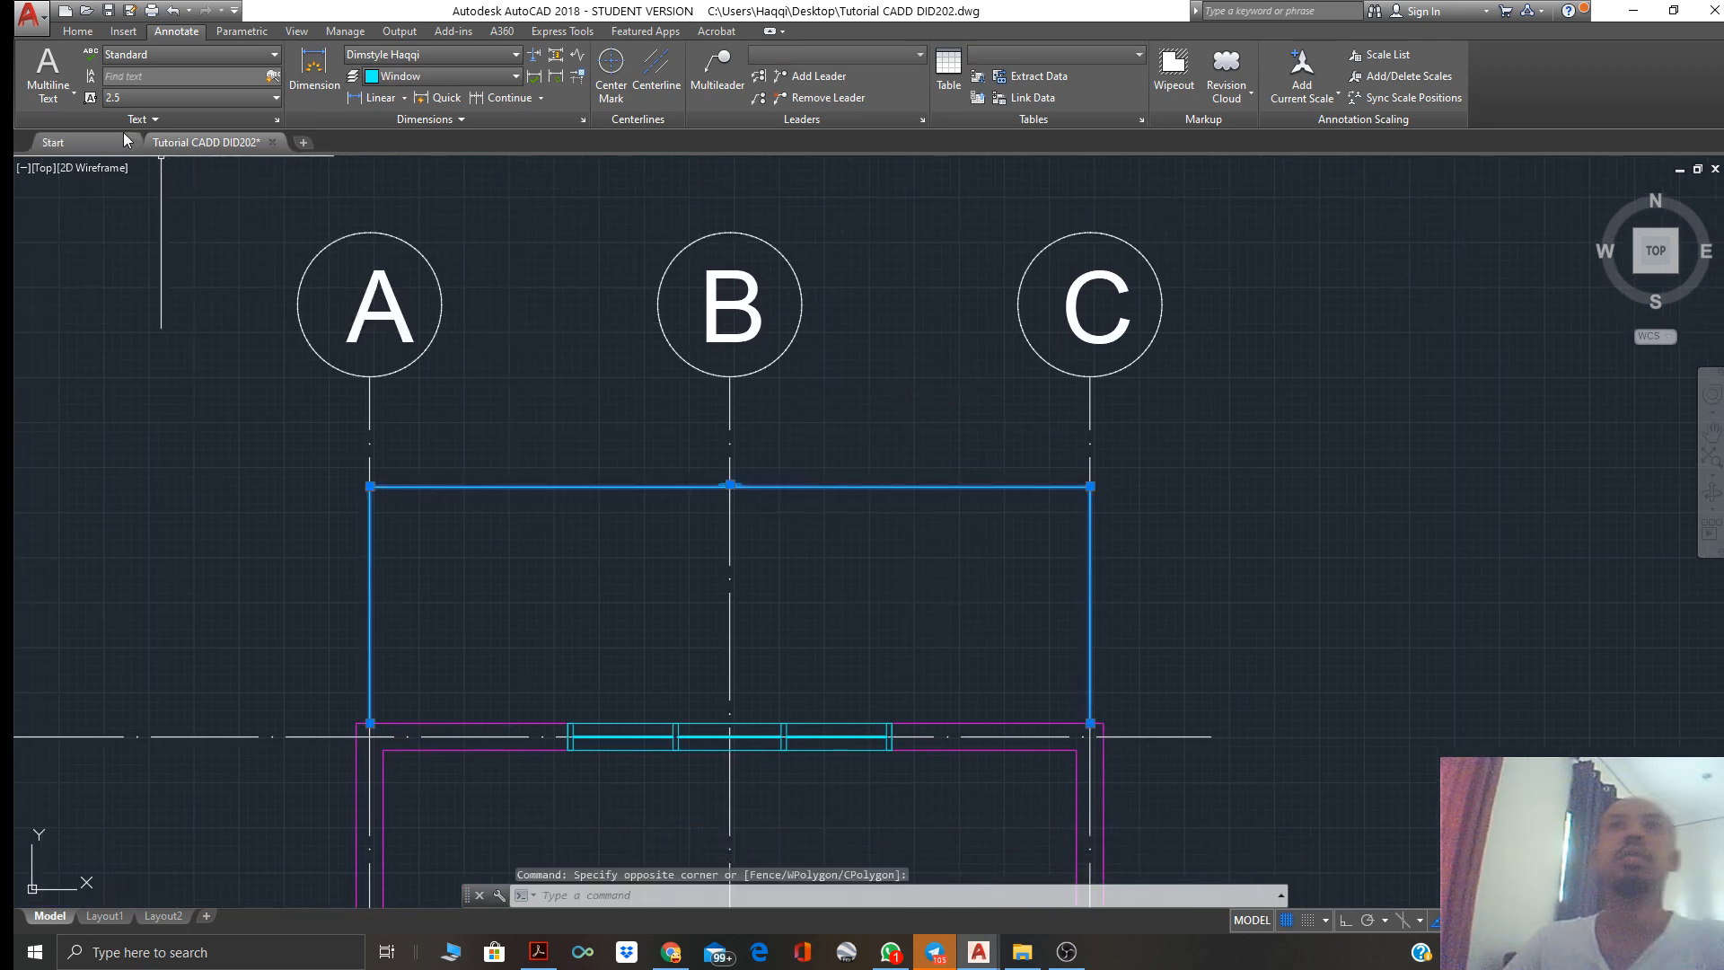
pyautogui.click(583, 120)
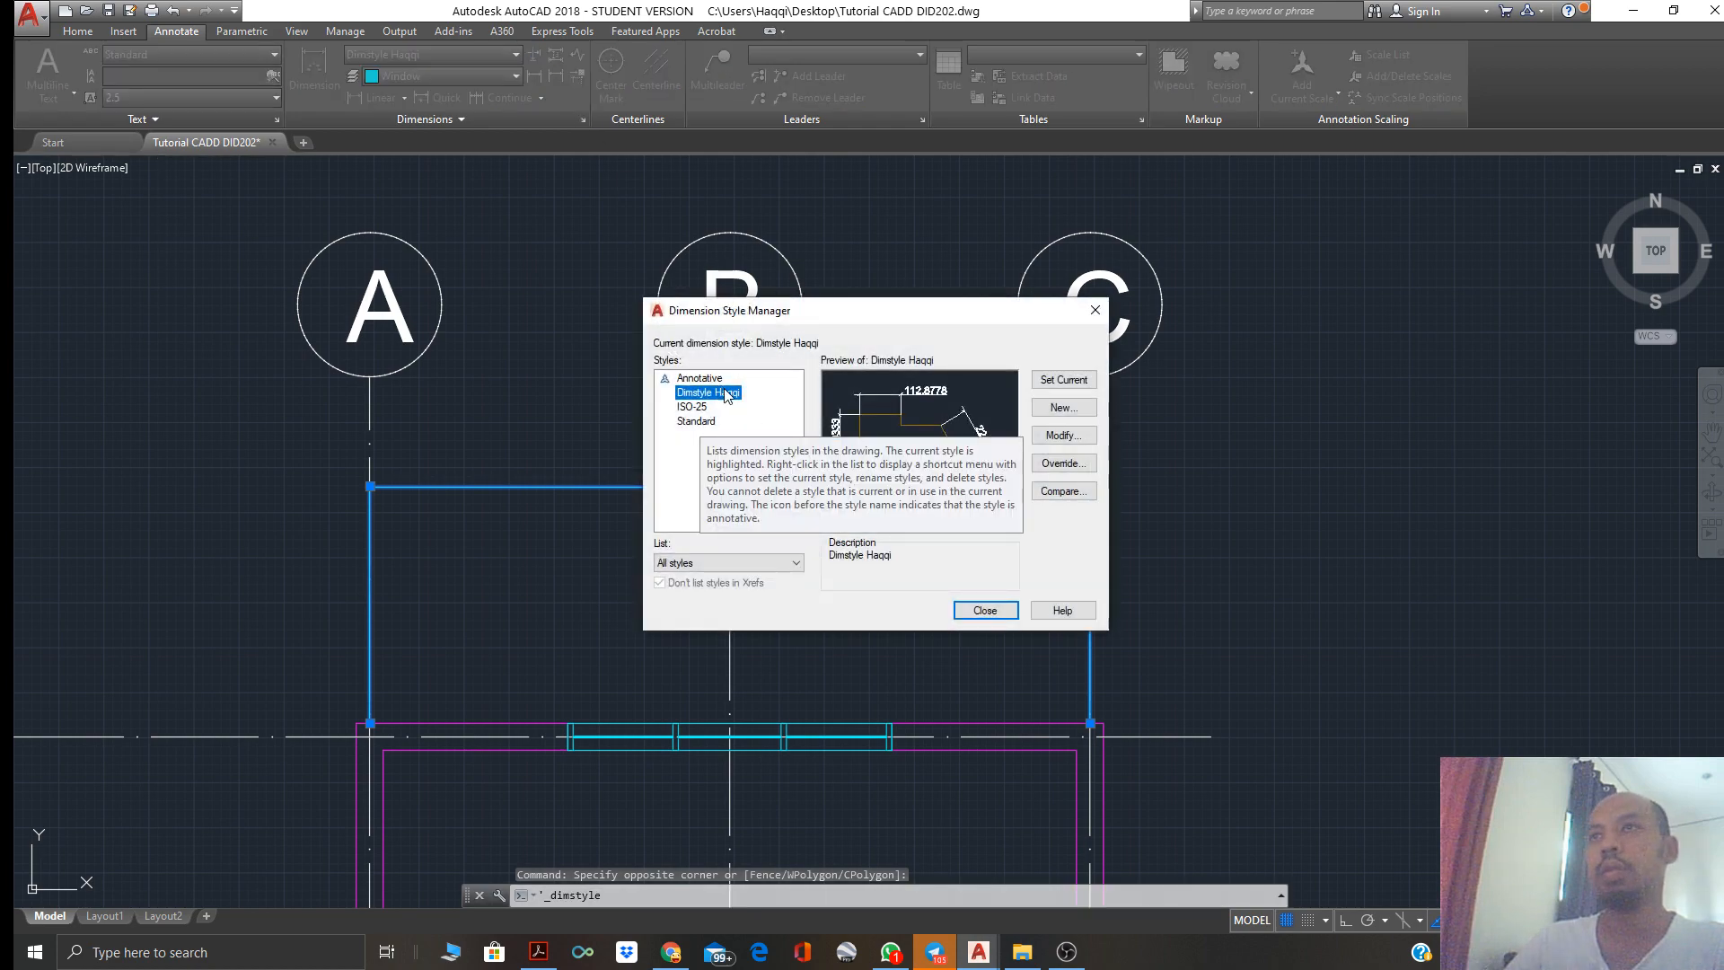
pyautogui.click(1063, 435)
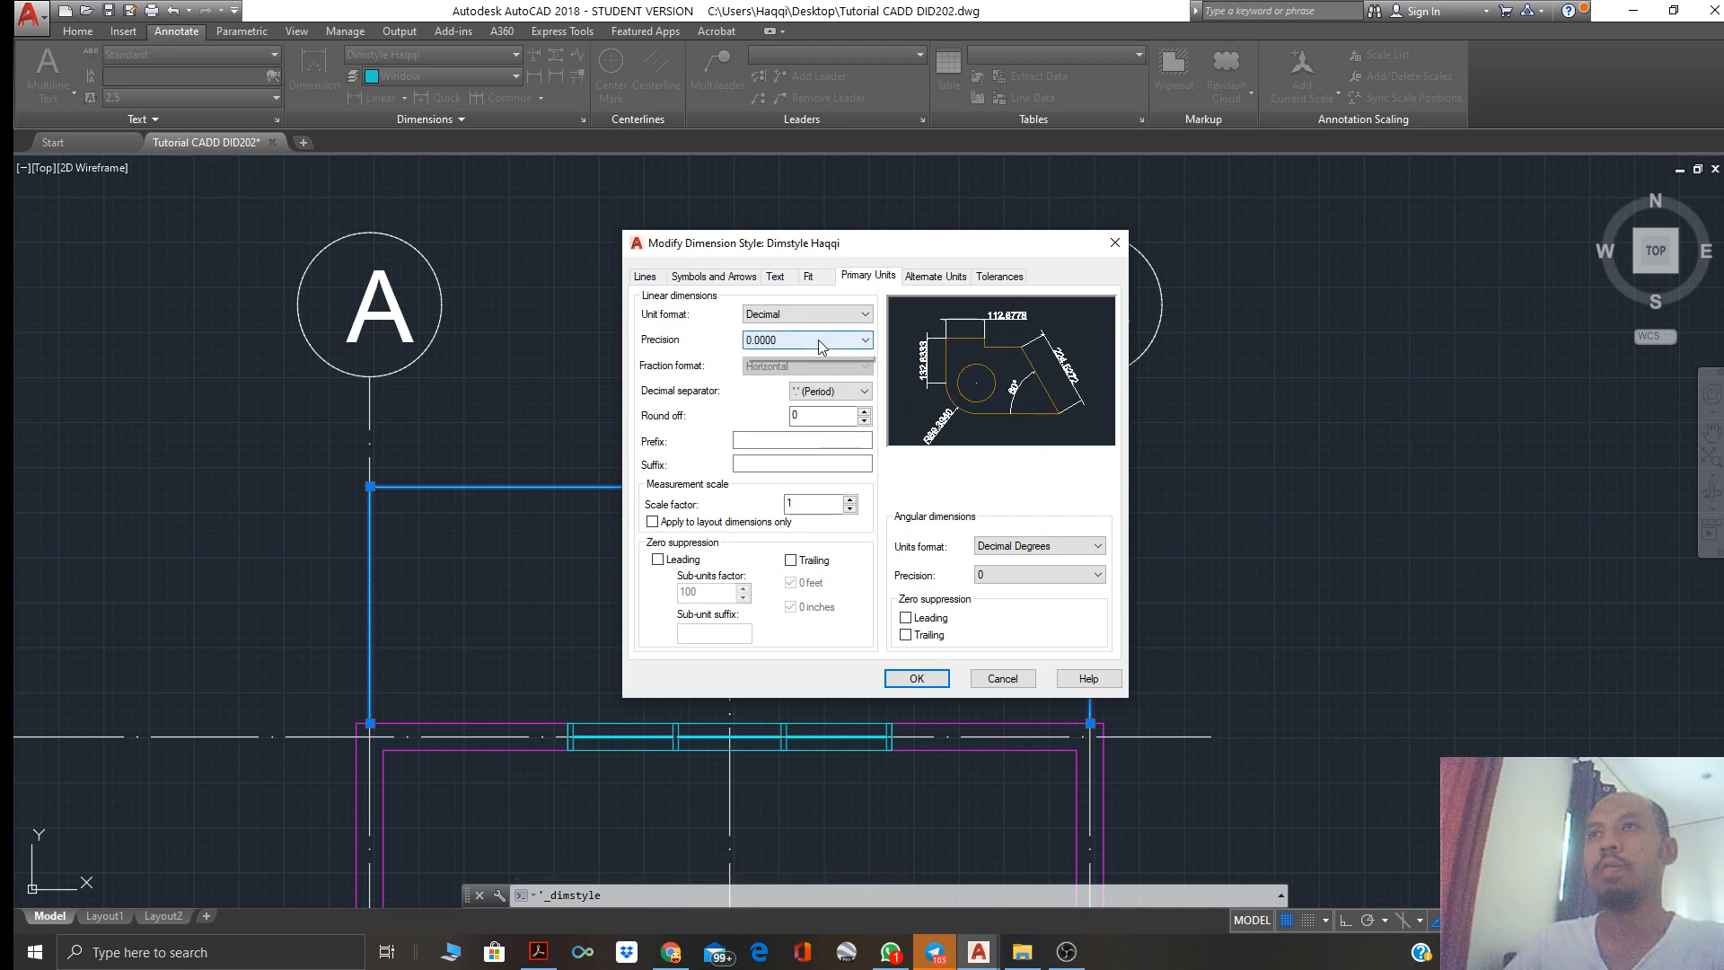
pyautogui.click(817, 339)
pyautogui.click(785, 354)
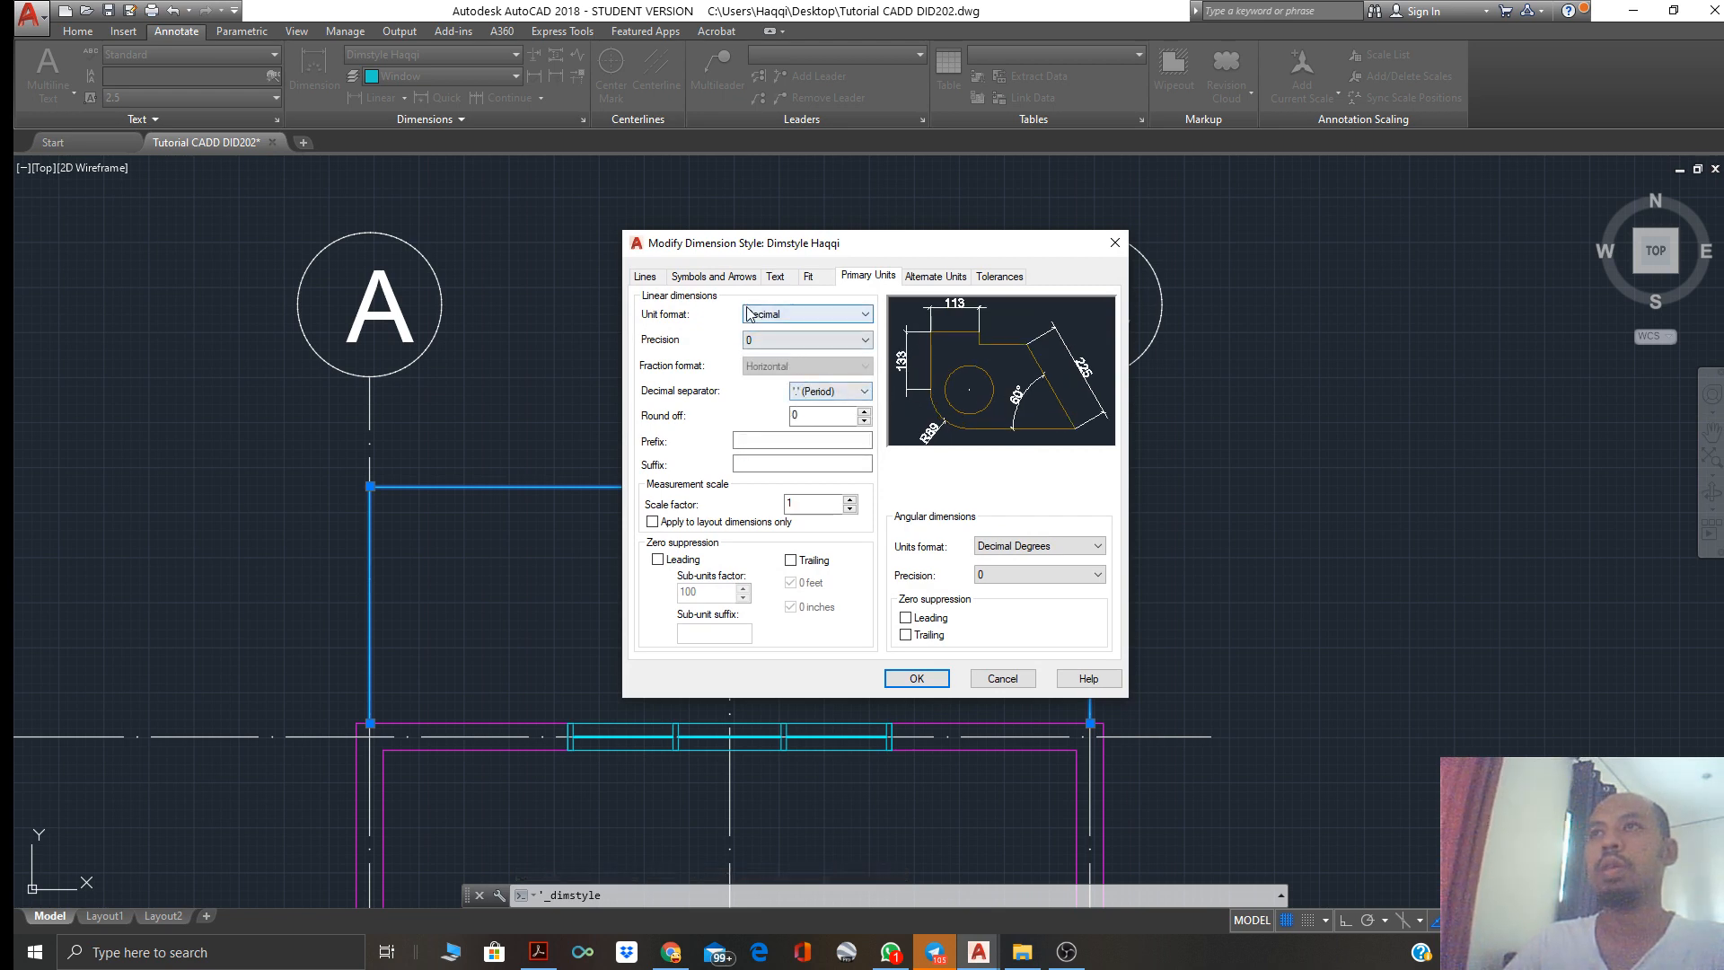
# Set the dimension style's text height to 50 and its arrow size to 25
pyautogui.click(646, 276)
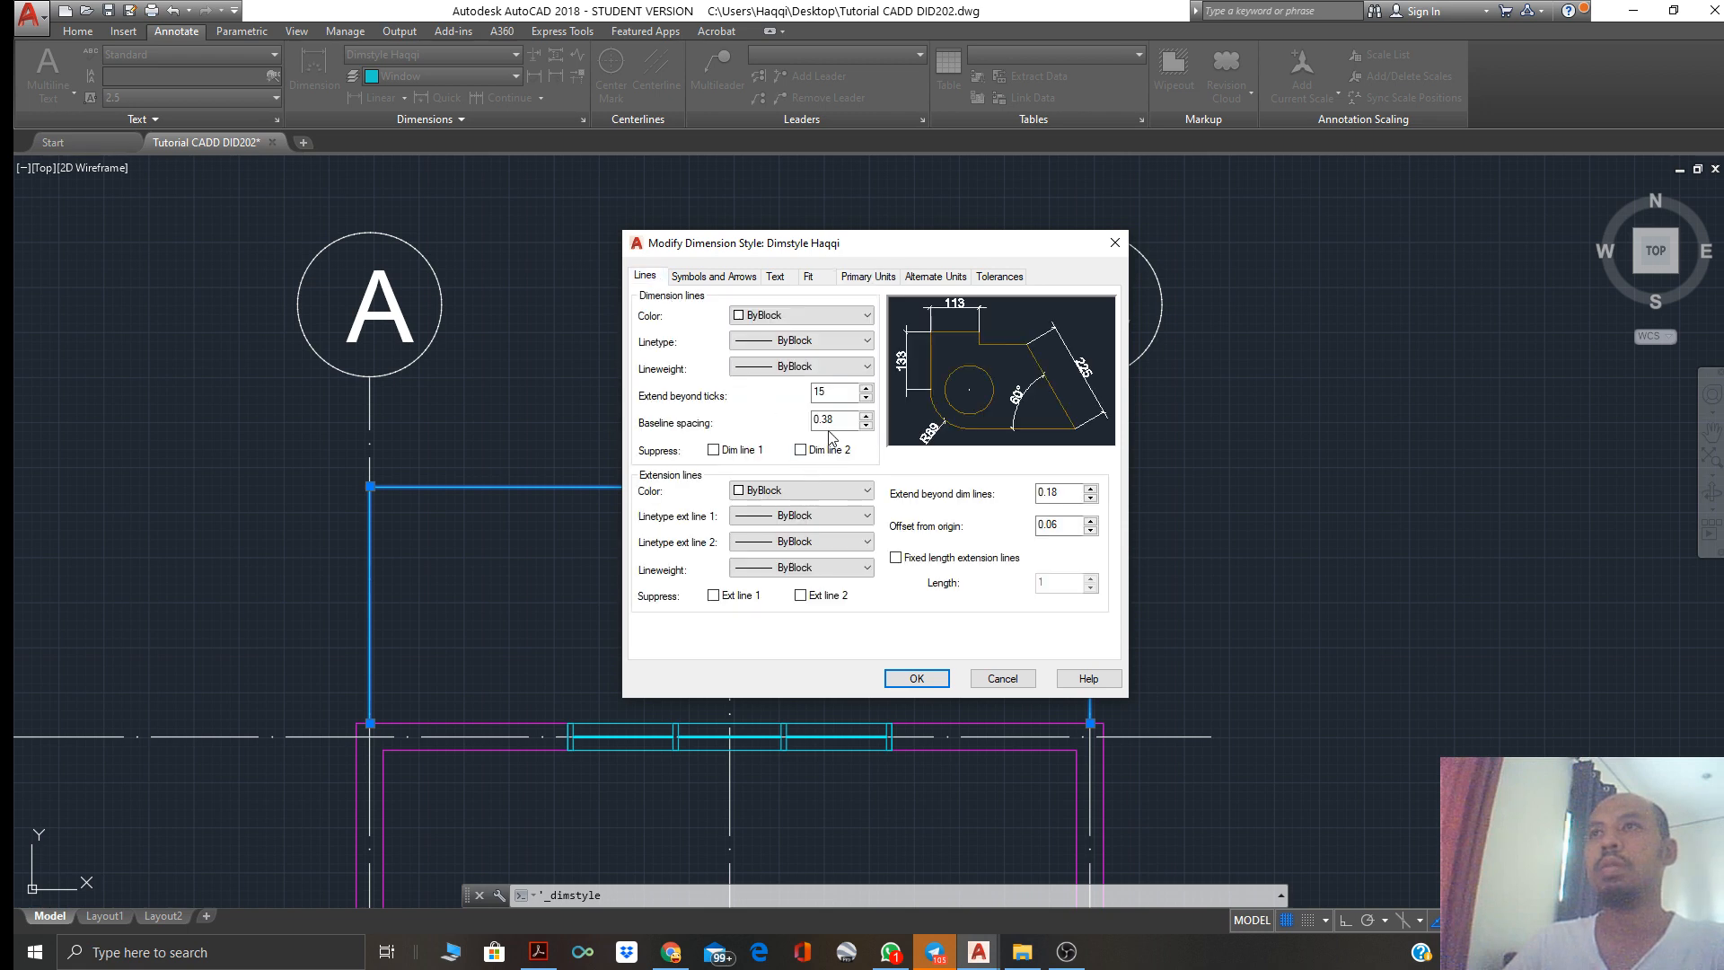
pyautogui.doubleClick(821, 392)
pyautogui.click(776, 278)
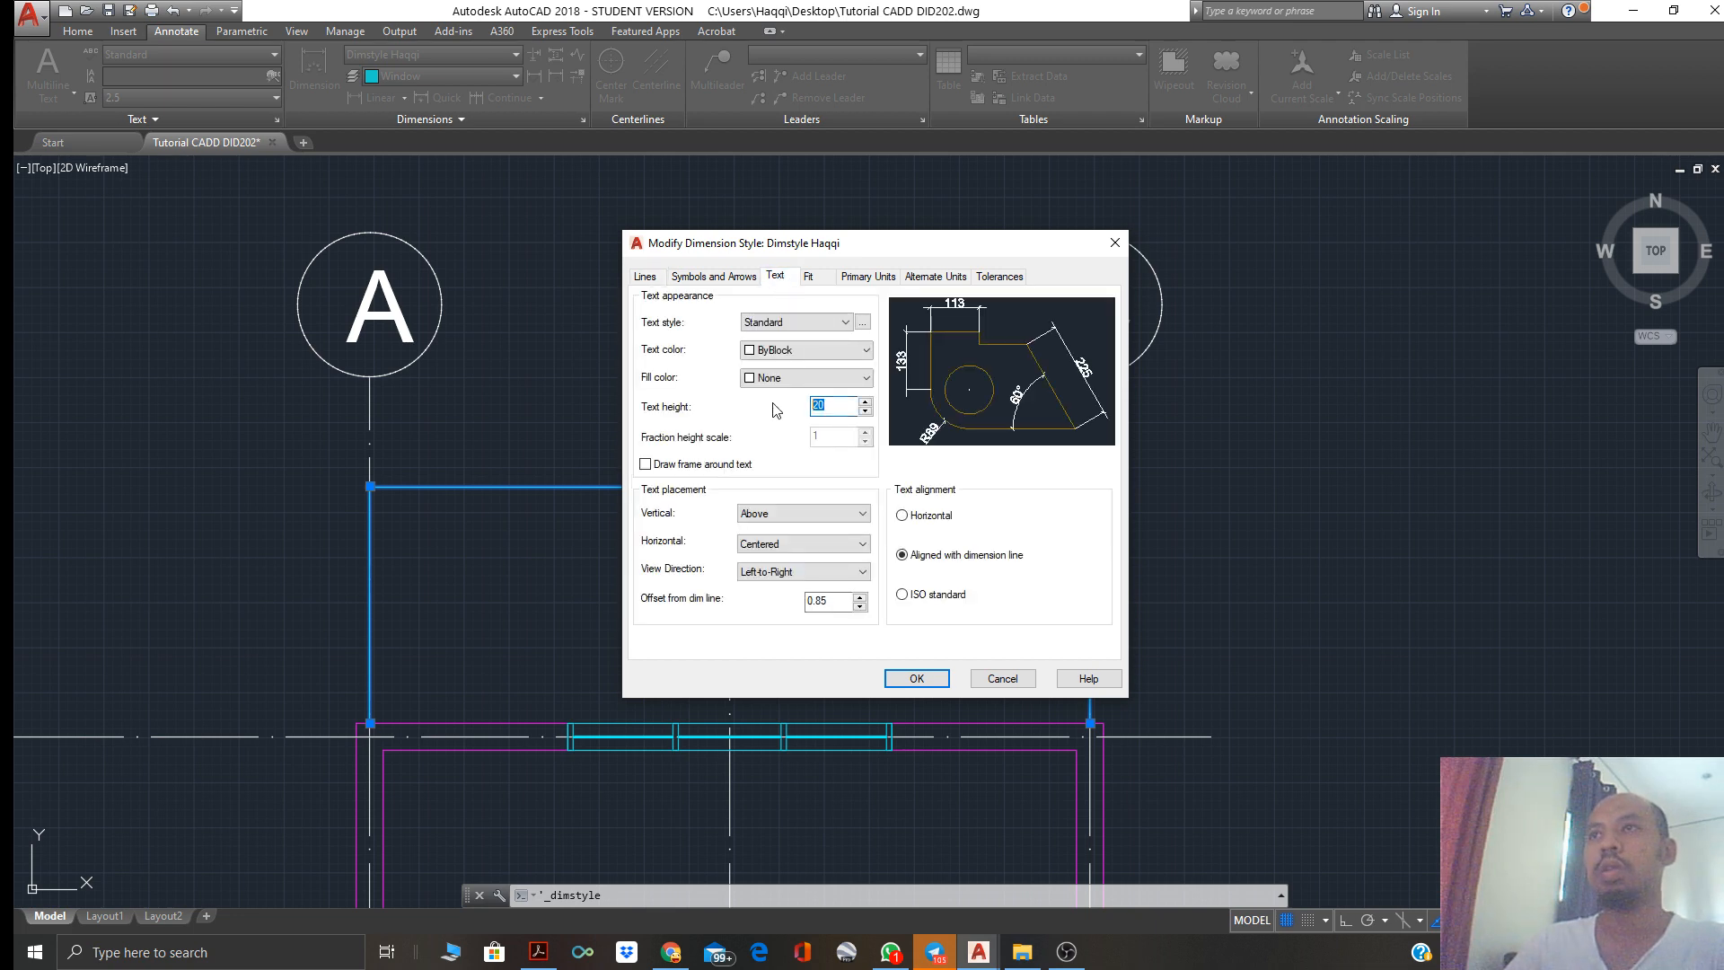
pyautogui.write('50')
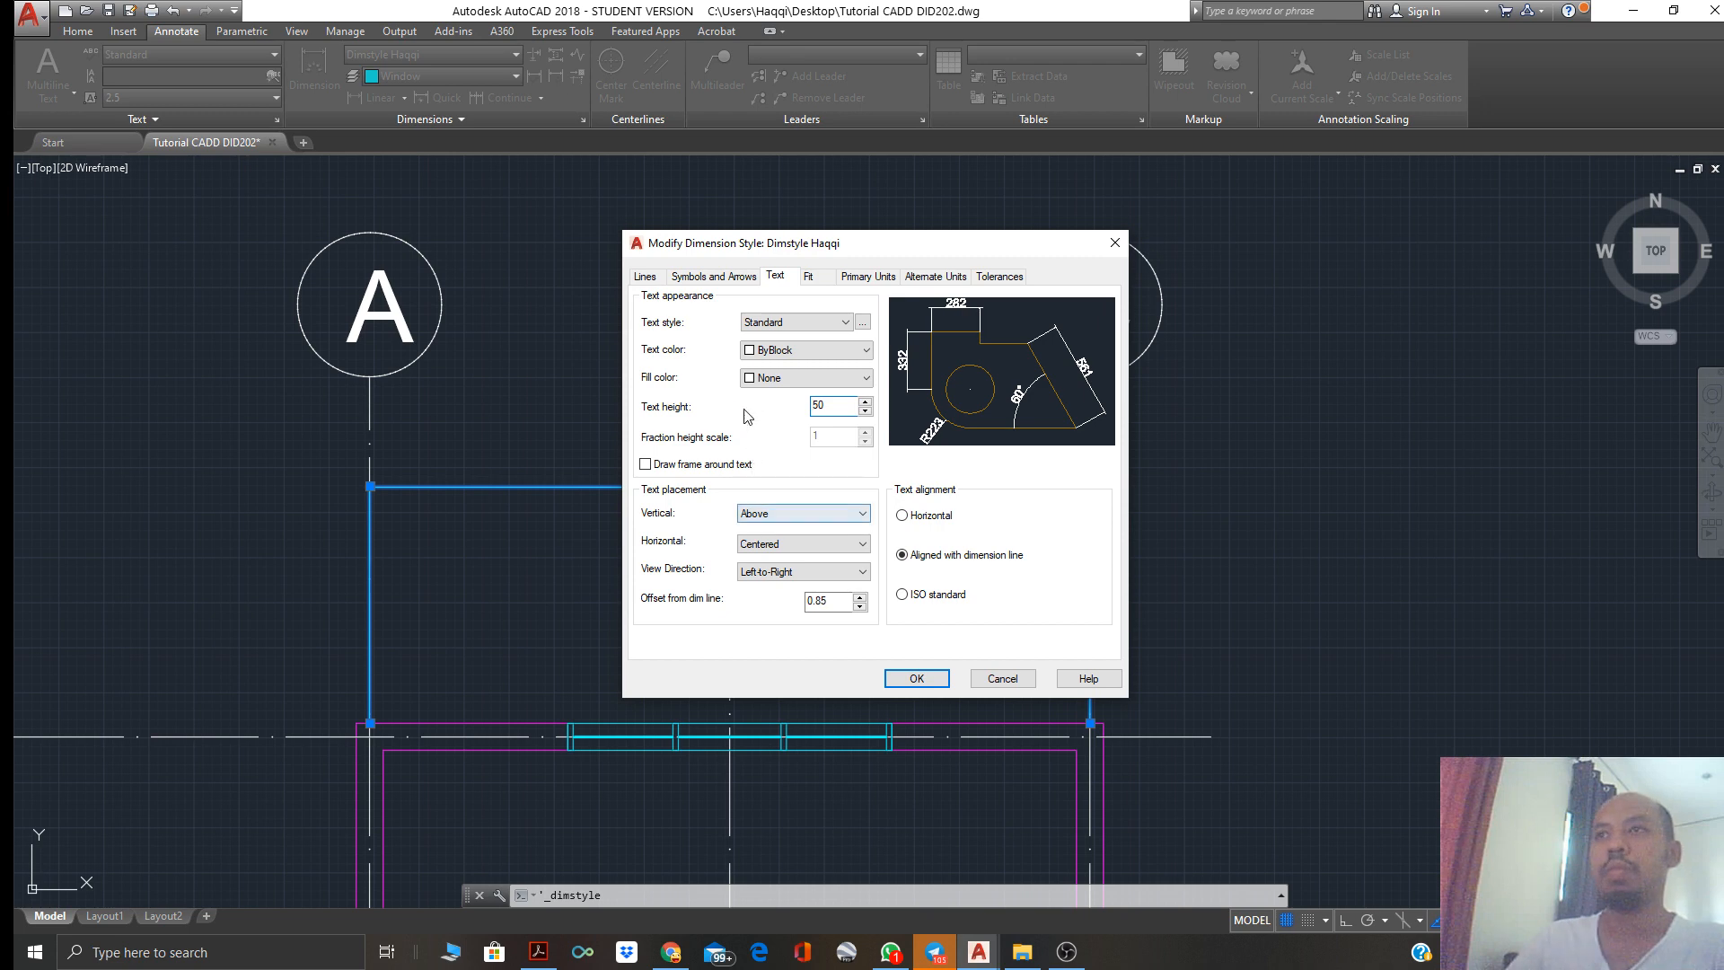
pyautogui.click(748, 276)
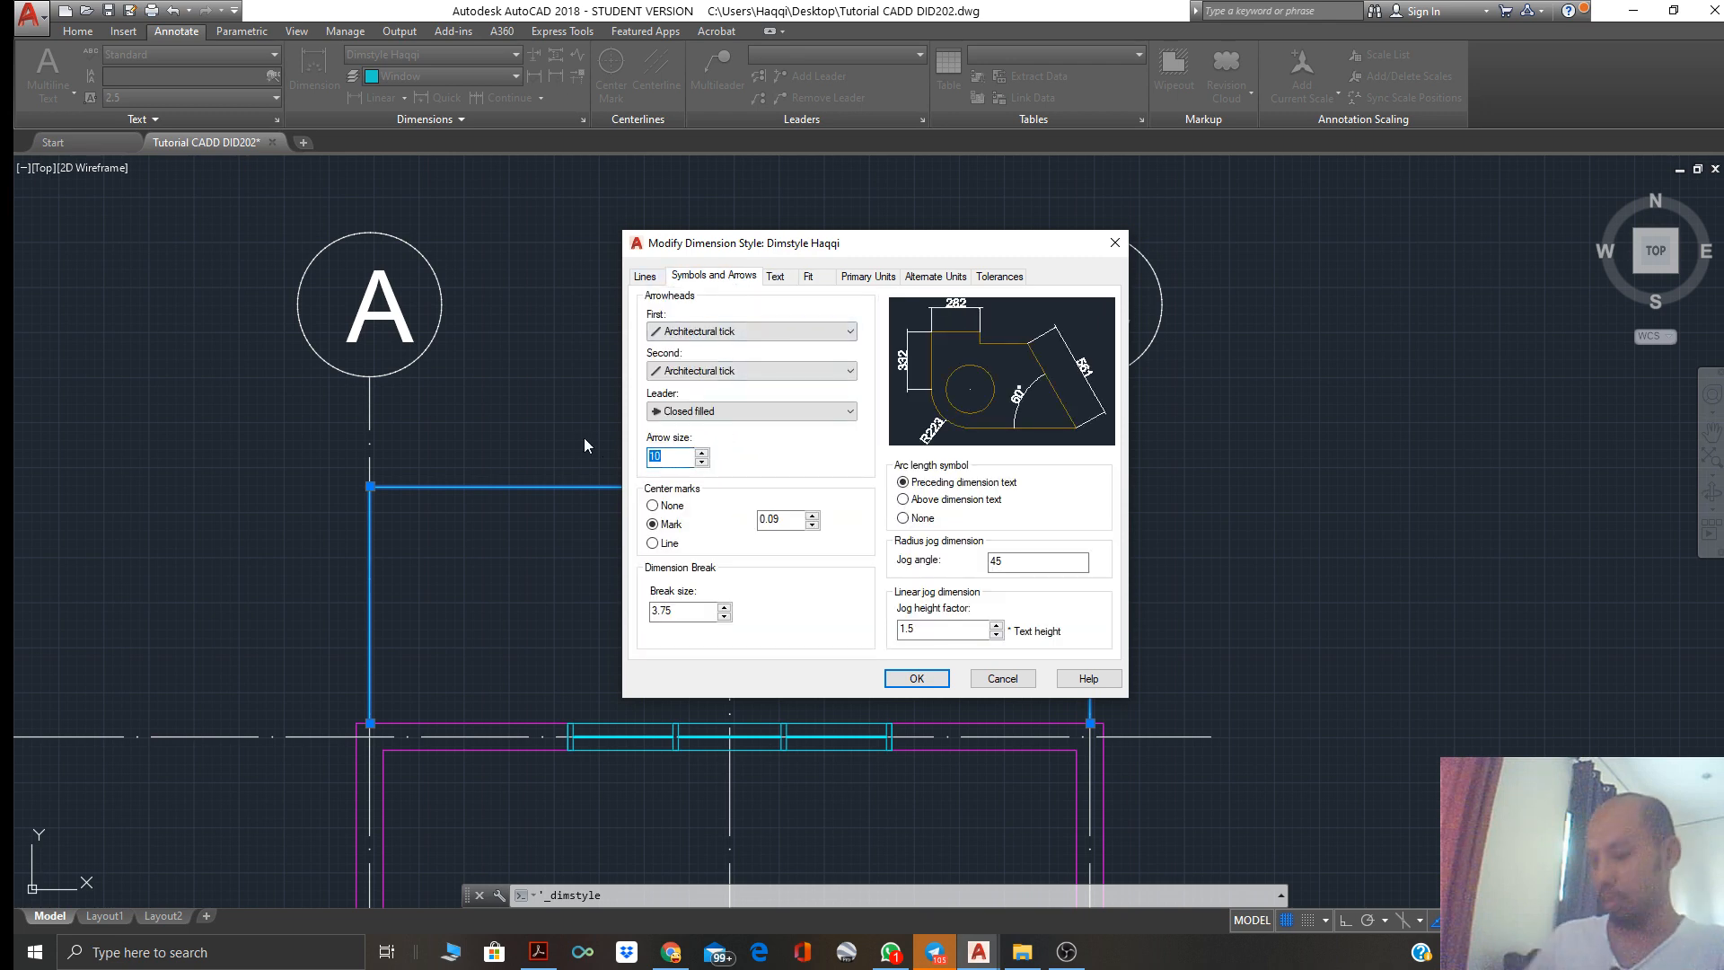
pyautogui.write('25')
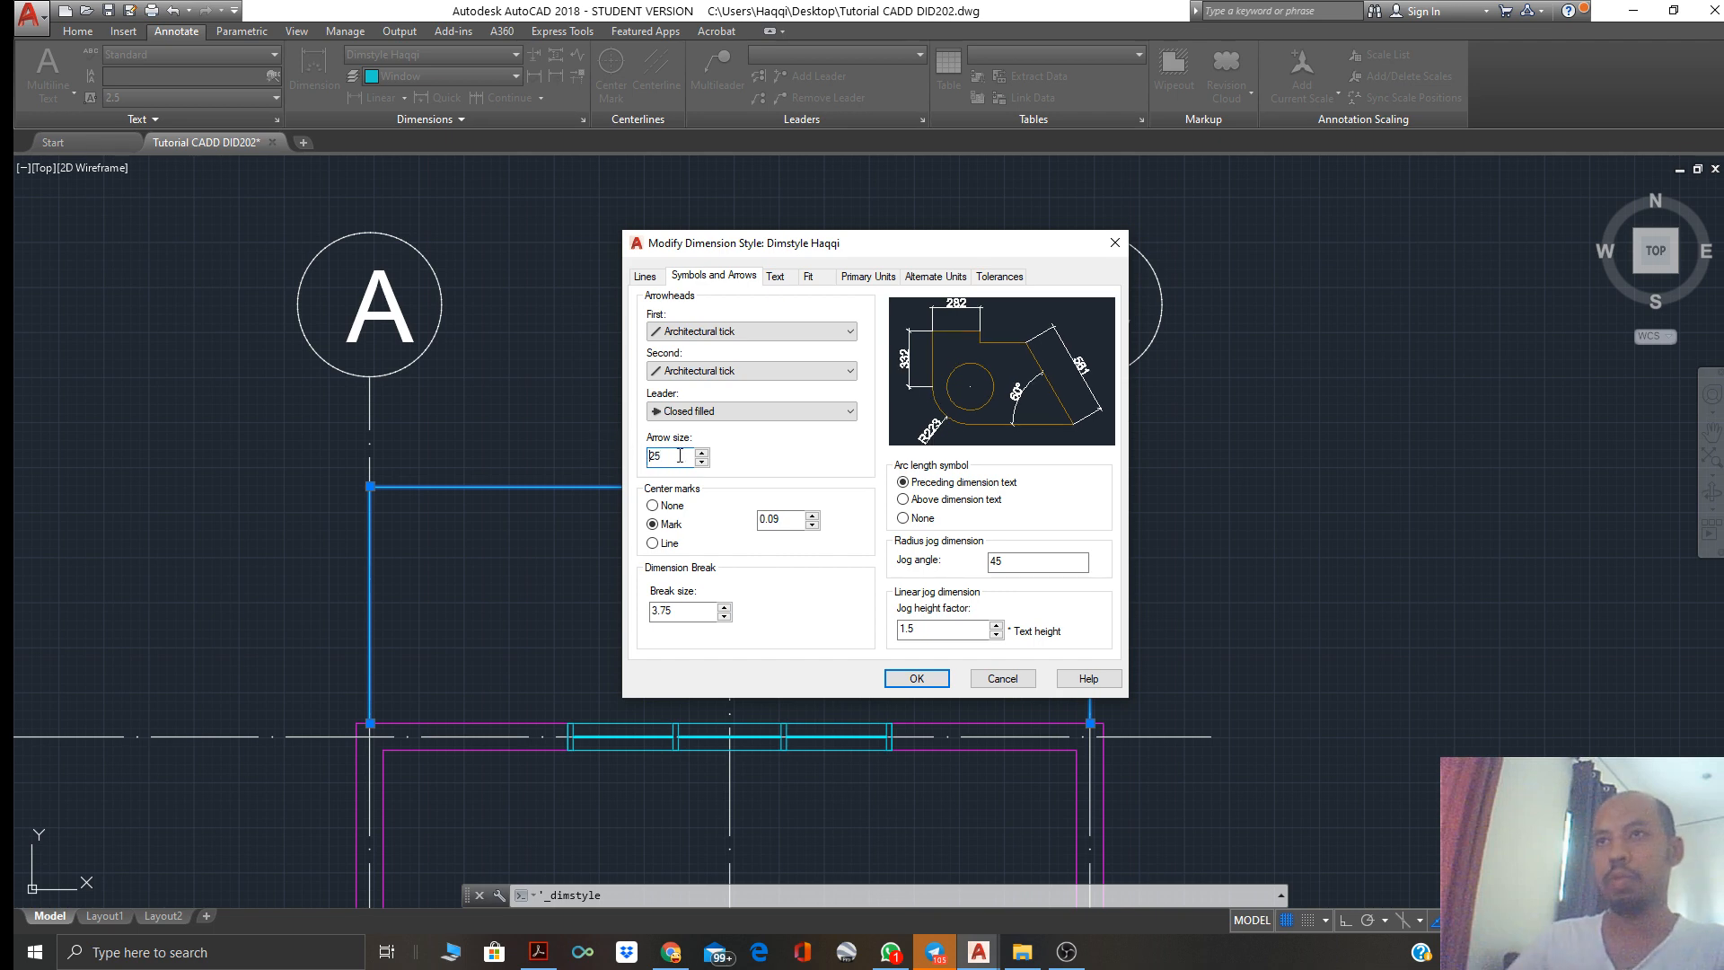
# Set the dimension style's arrow size to 50, make the style current and return to the plan
pyautogui.write('50')
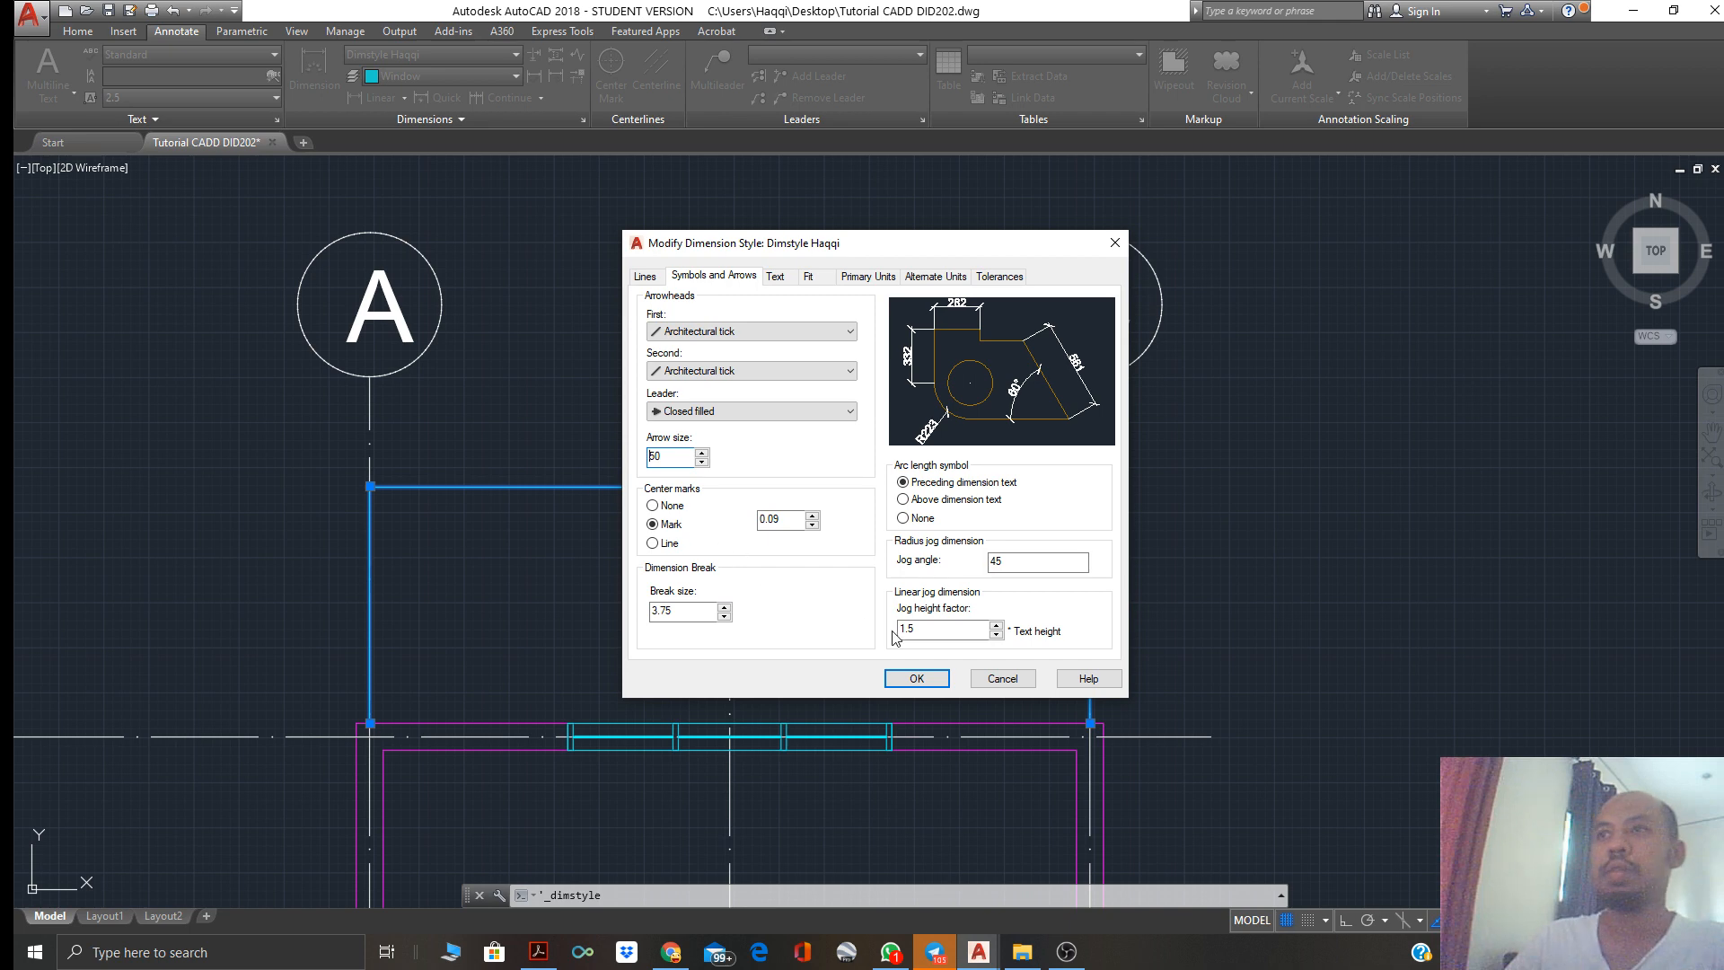
pyautogui.click(914, 679)
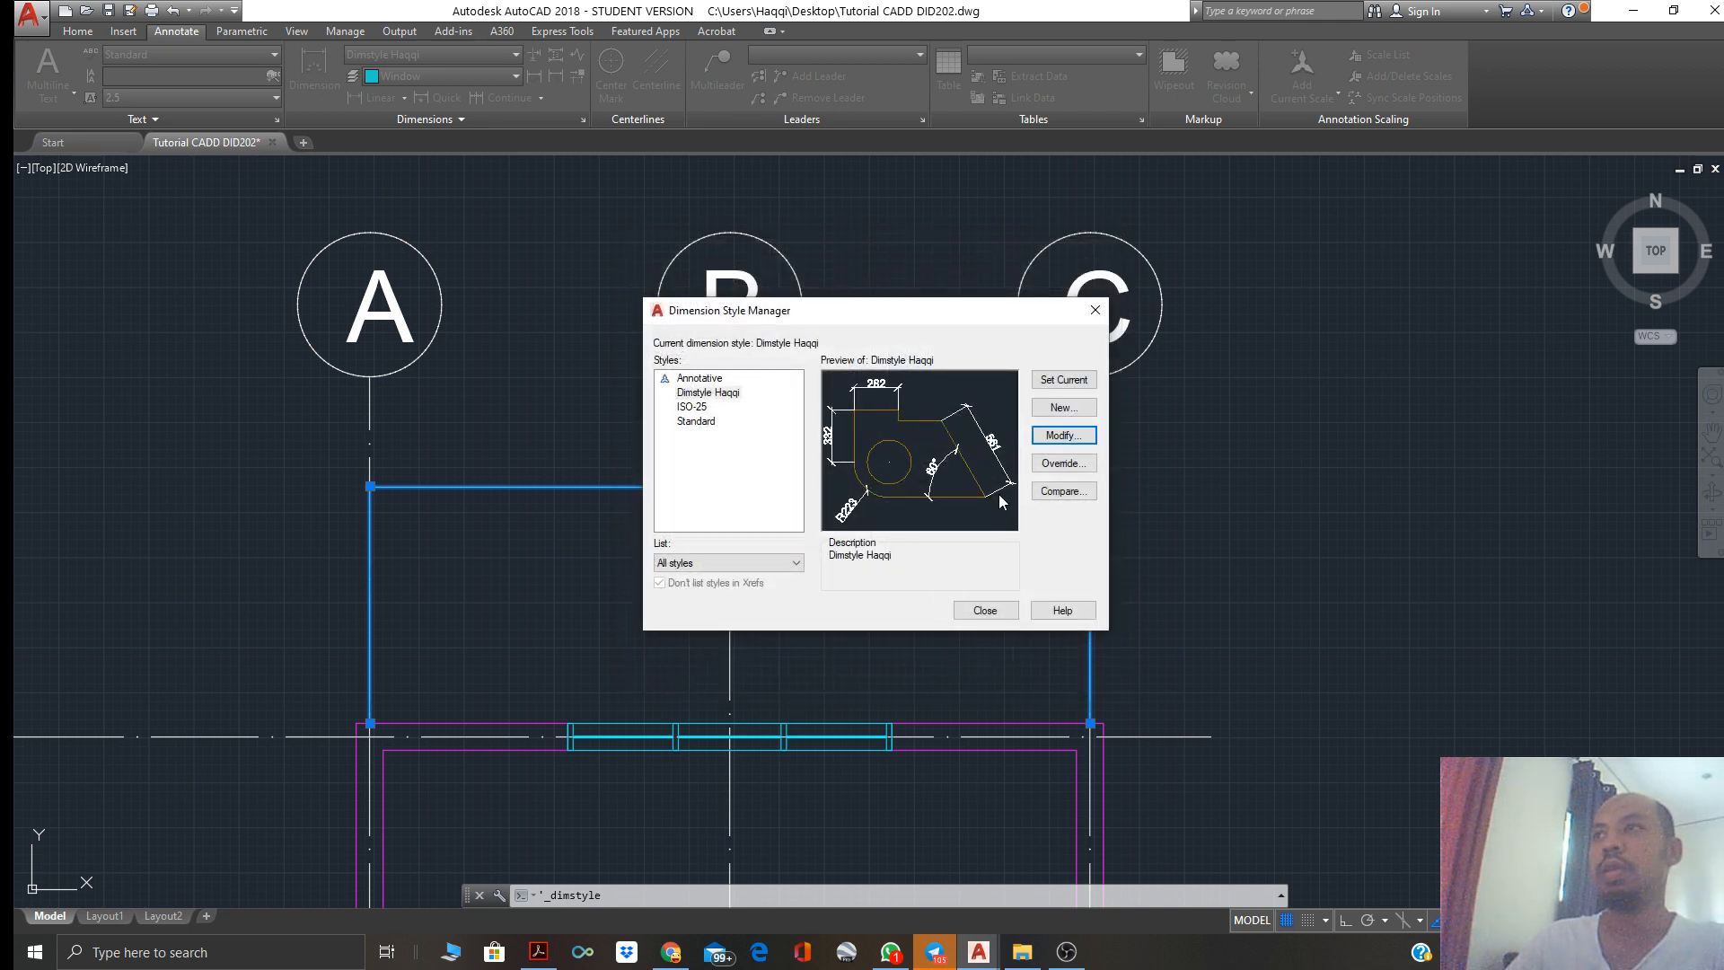
pyautogui.click(1047, 388)
pyautogui.click(984, 610)
pyautogui.scroll(-3, 680, 599)
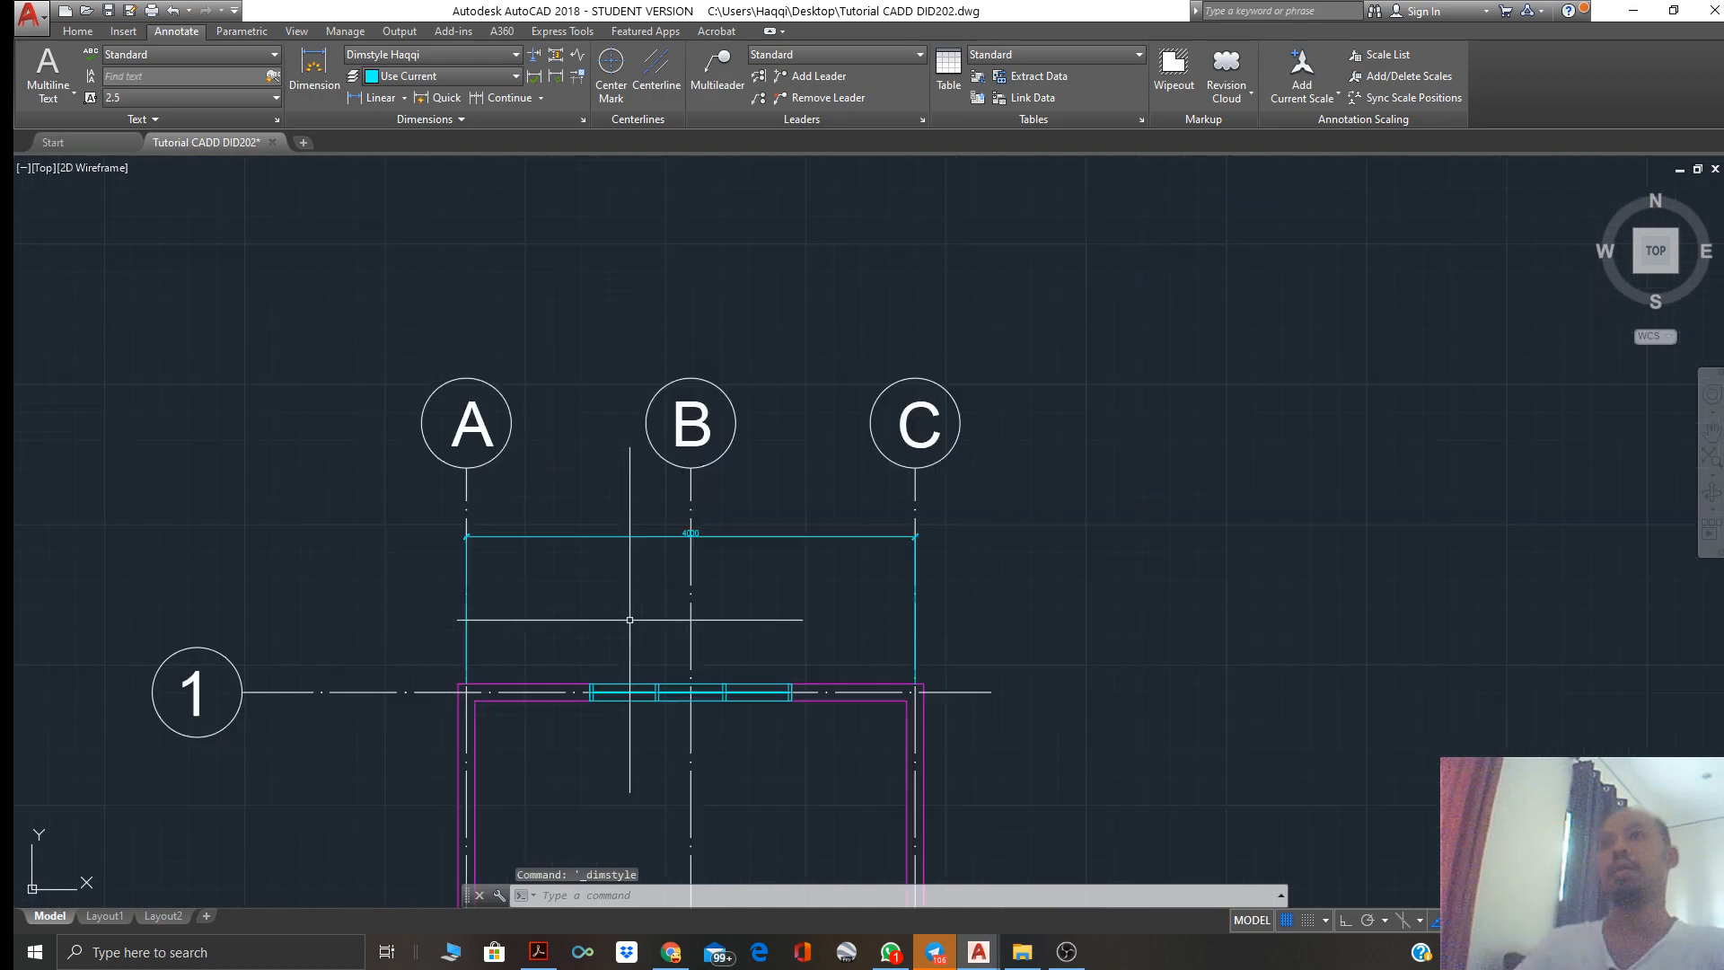
pyautogui.moveTo(628, 620); pyautogui.dragTo(743, 613, button='middle')
# Switch to the sample PDF in Acrobat to check its dimension text and tick proportions, and return to AutoCAD
pyautogui.click(540, 950)
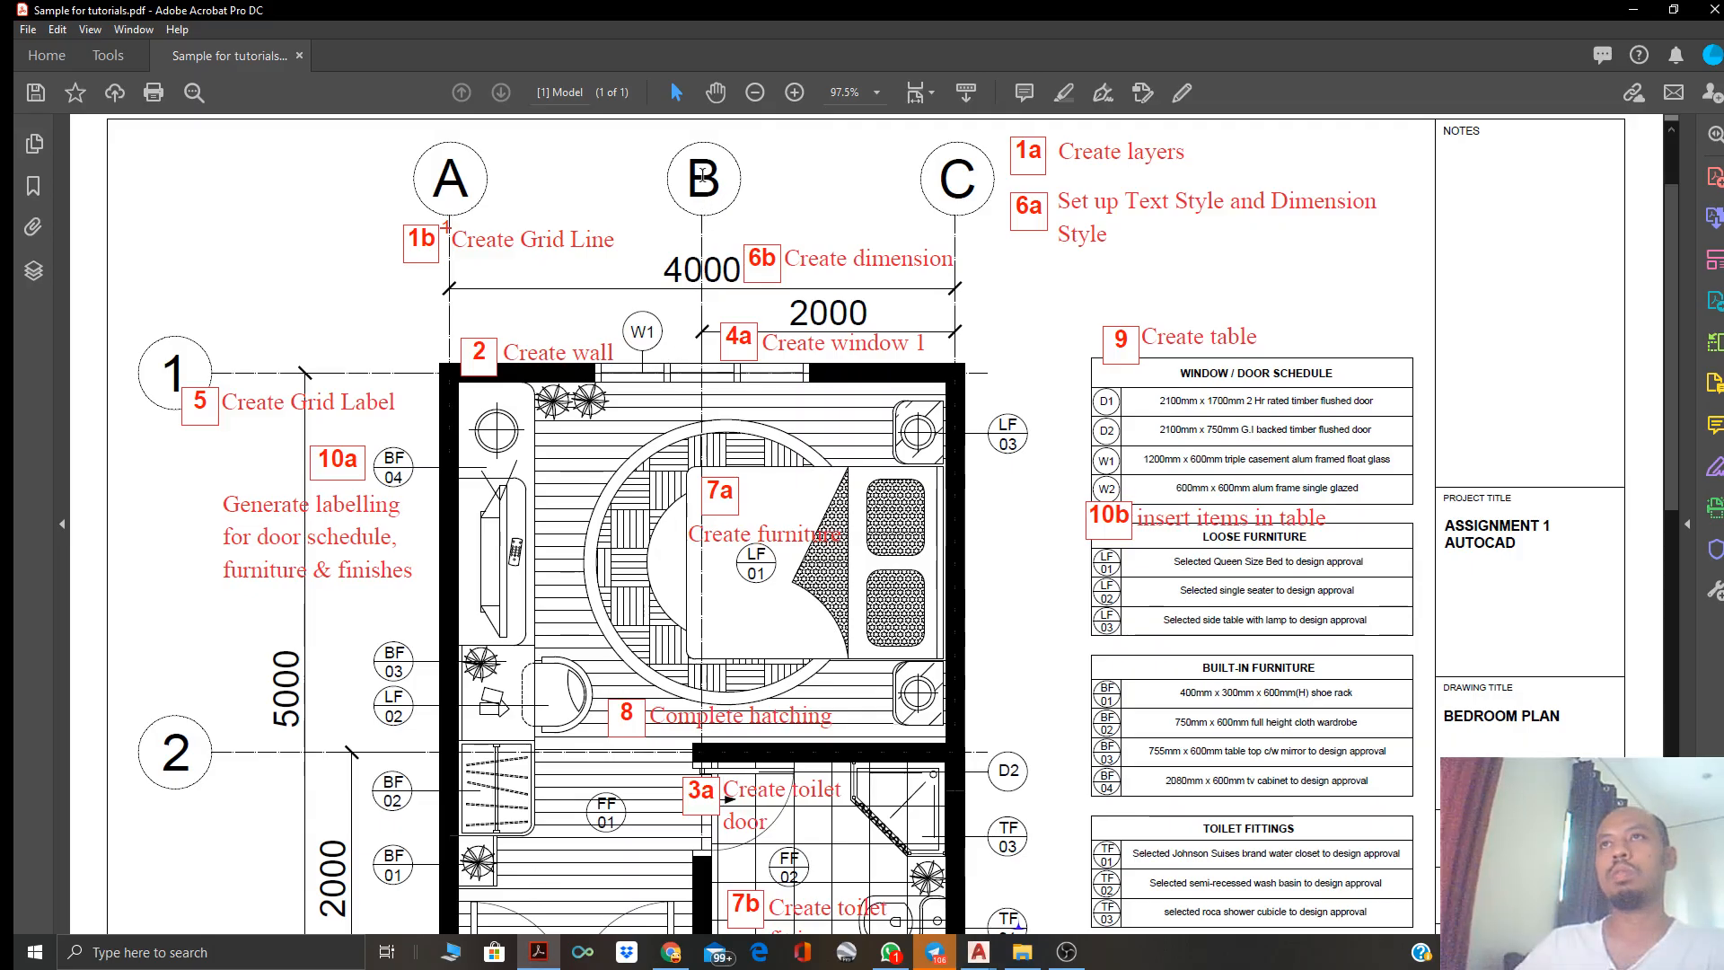
pyautogui.click(981, 954)
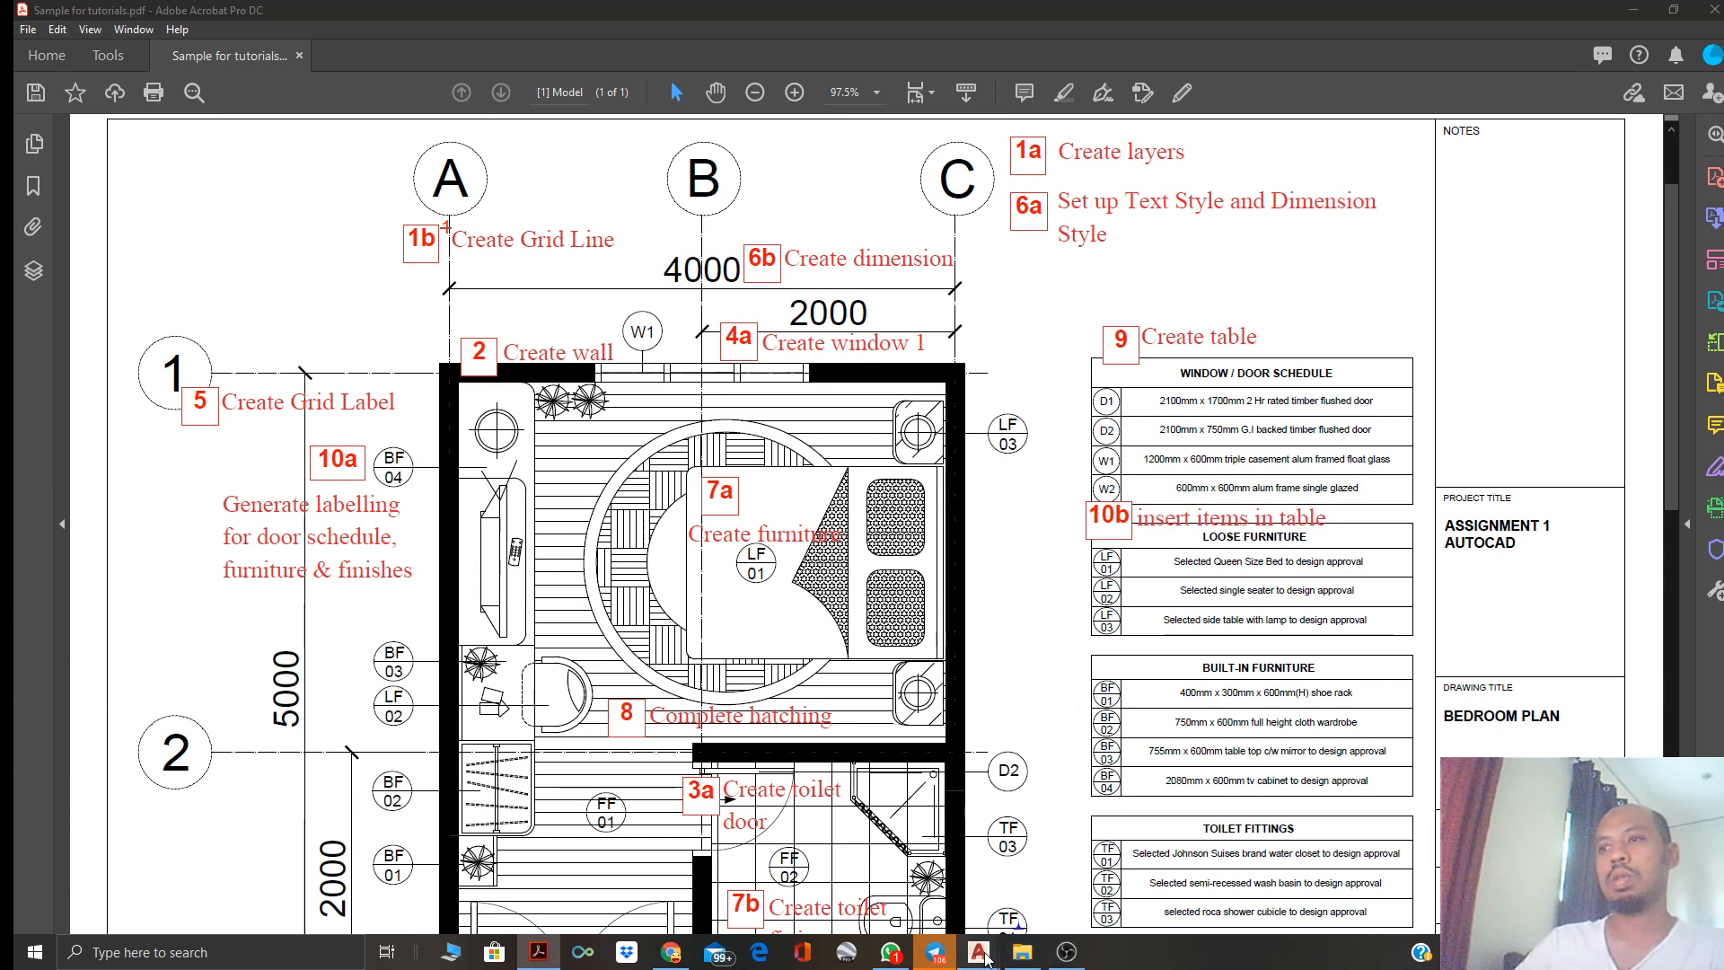
pyautogui.click(940, 886)
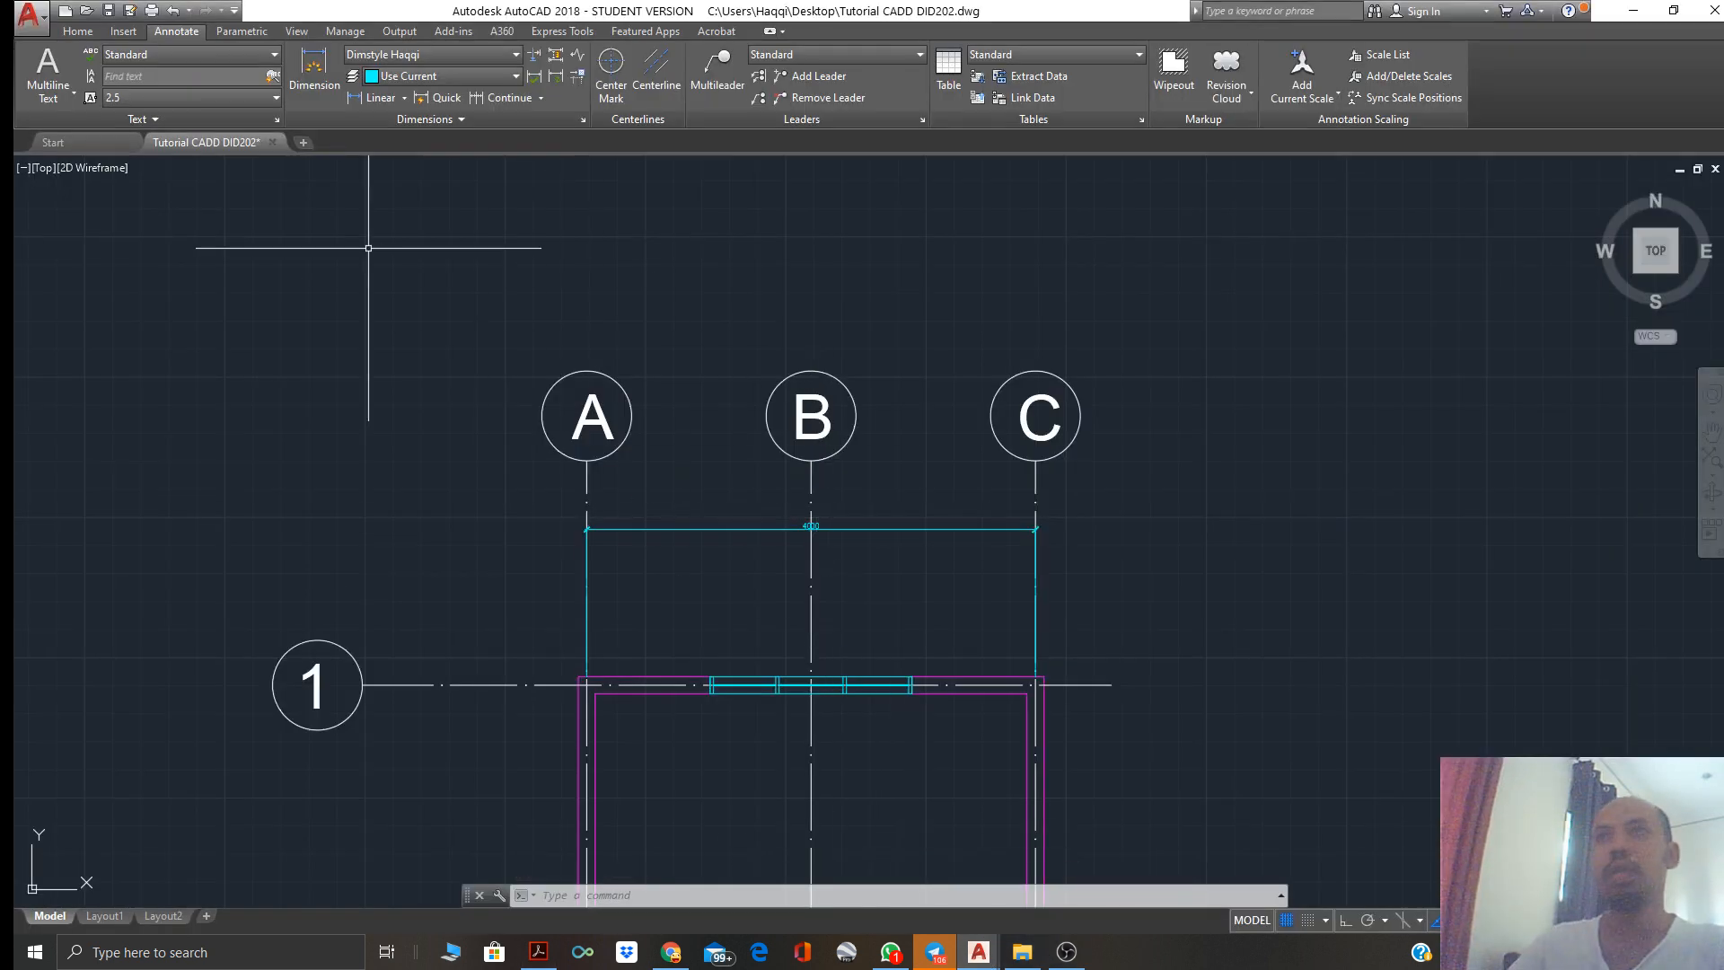
# Modify the current dimension style with arrow size 100 and text height 100, and set it current
pyautogui.click(583, 119)
pyautogui.moveTo(866, 313); pyautogui.dragTo(1231, 290)
pyautogui.click(1398, 412)
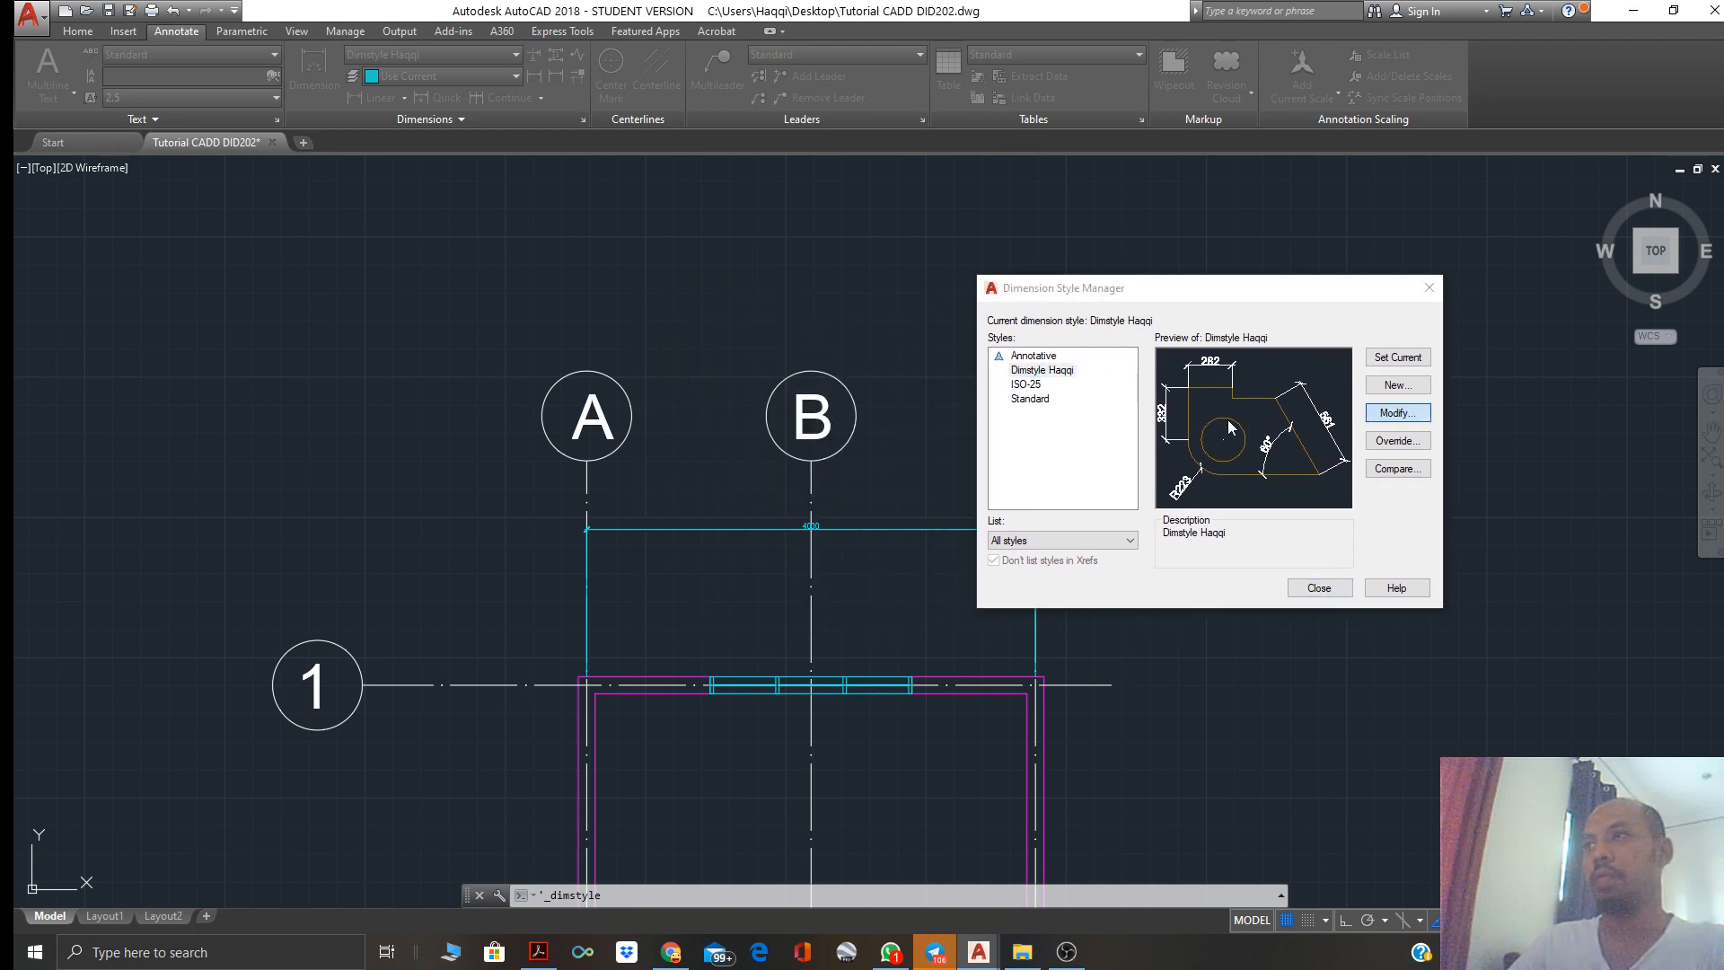
pyautogui.doubleClick(689, 454)
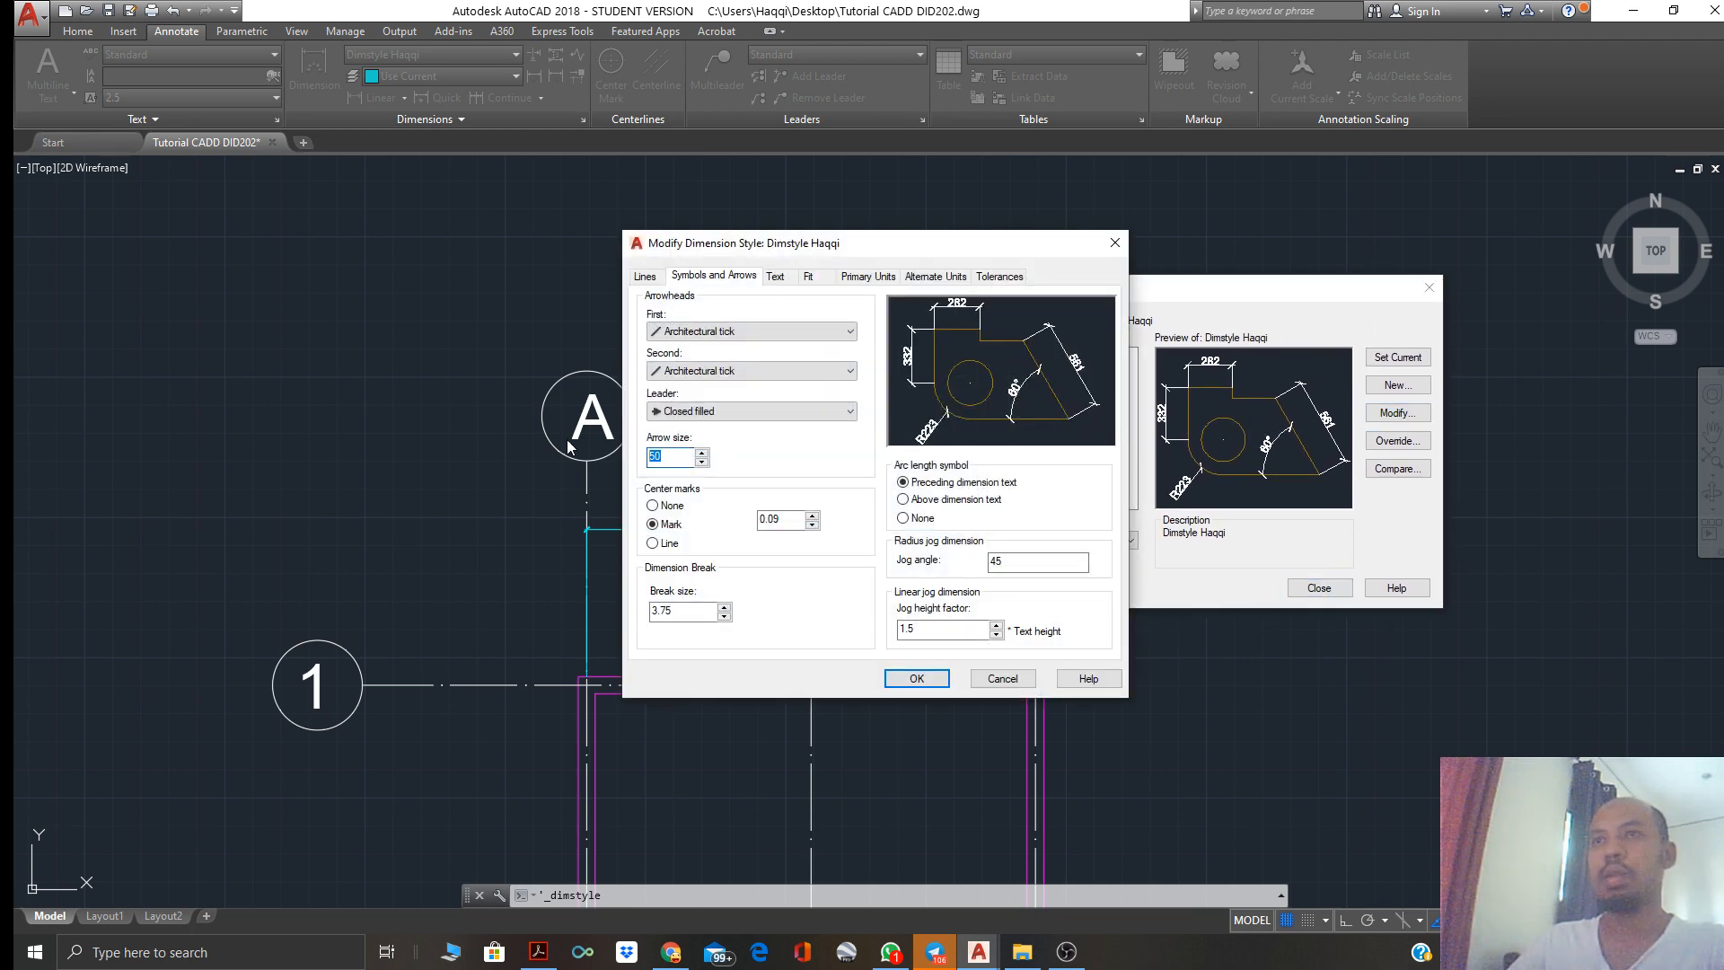
pyautogui.write('100')
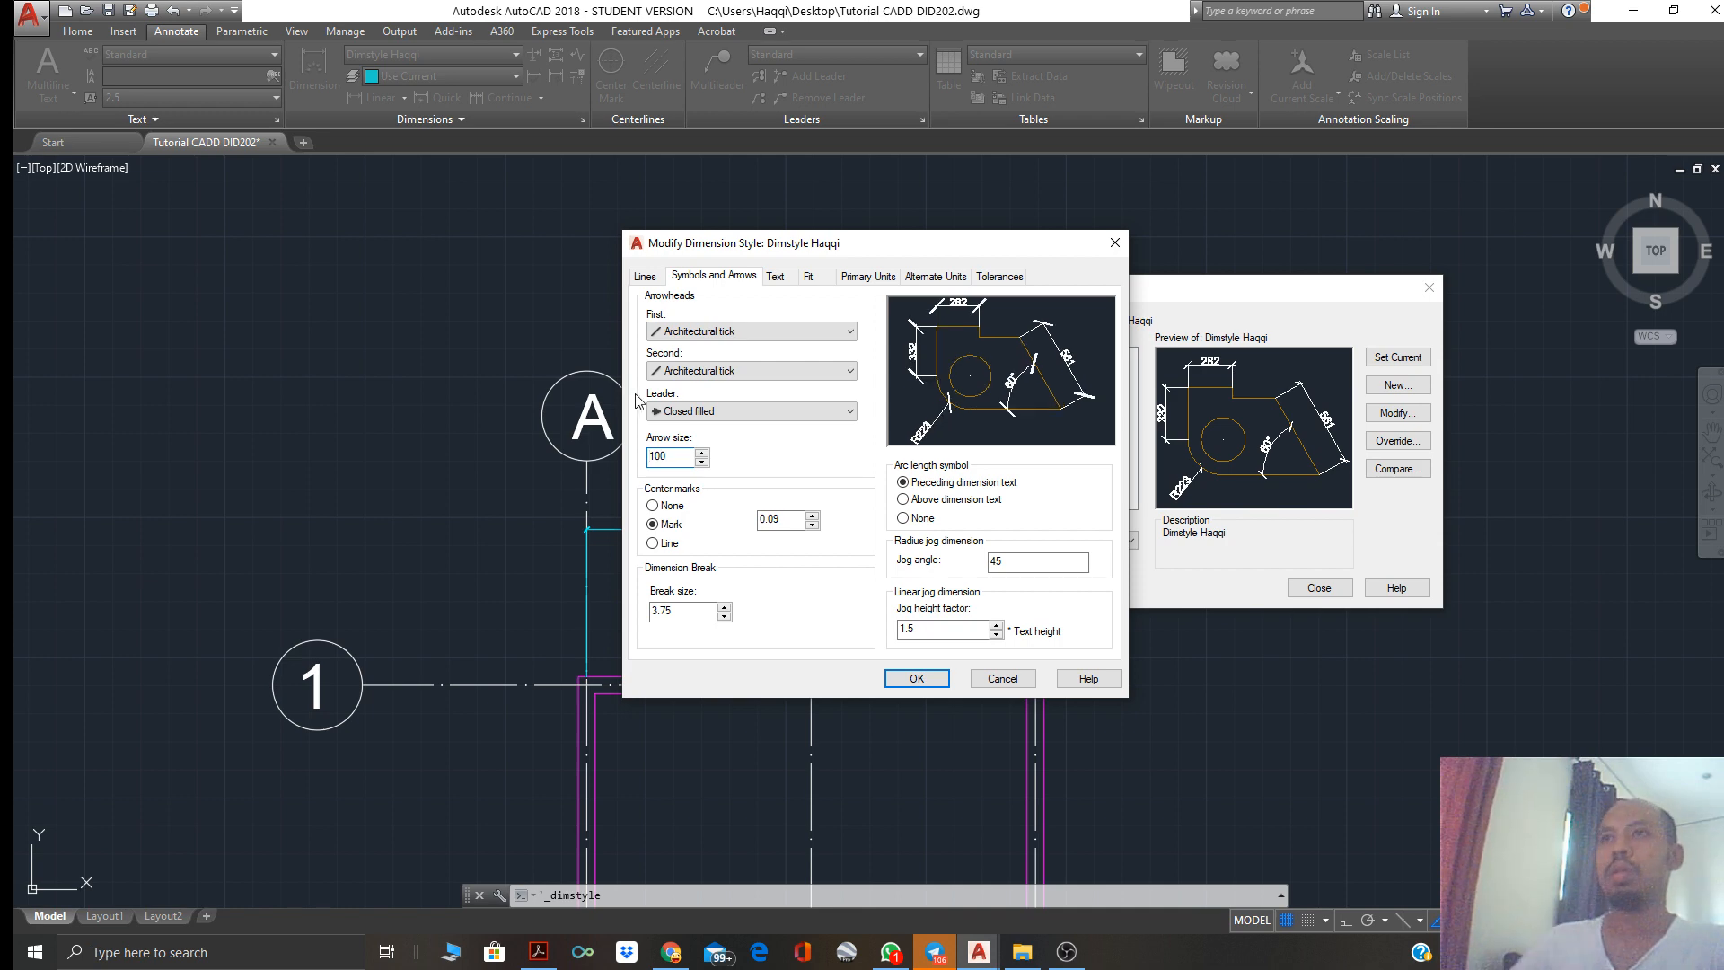
pyautogui.click(777, 278)
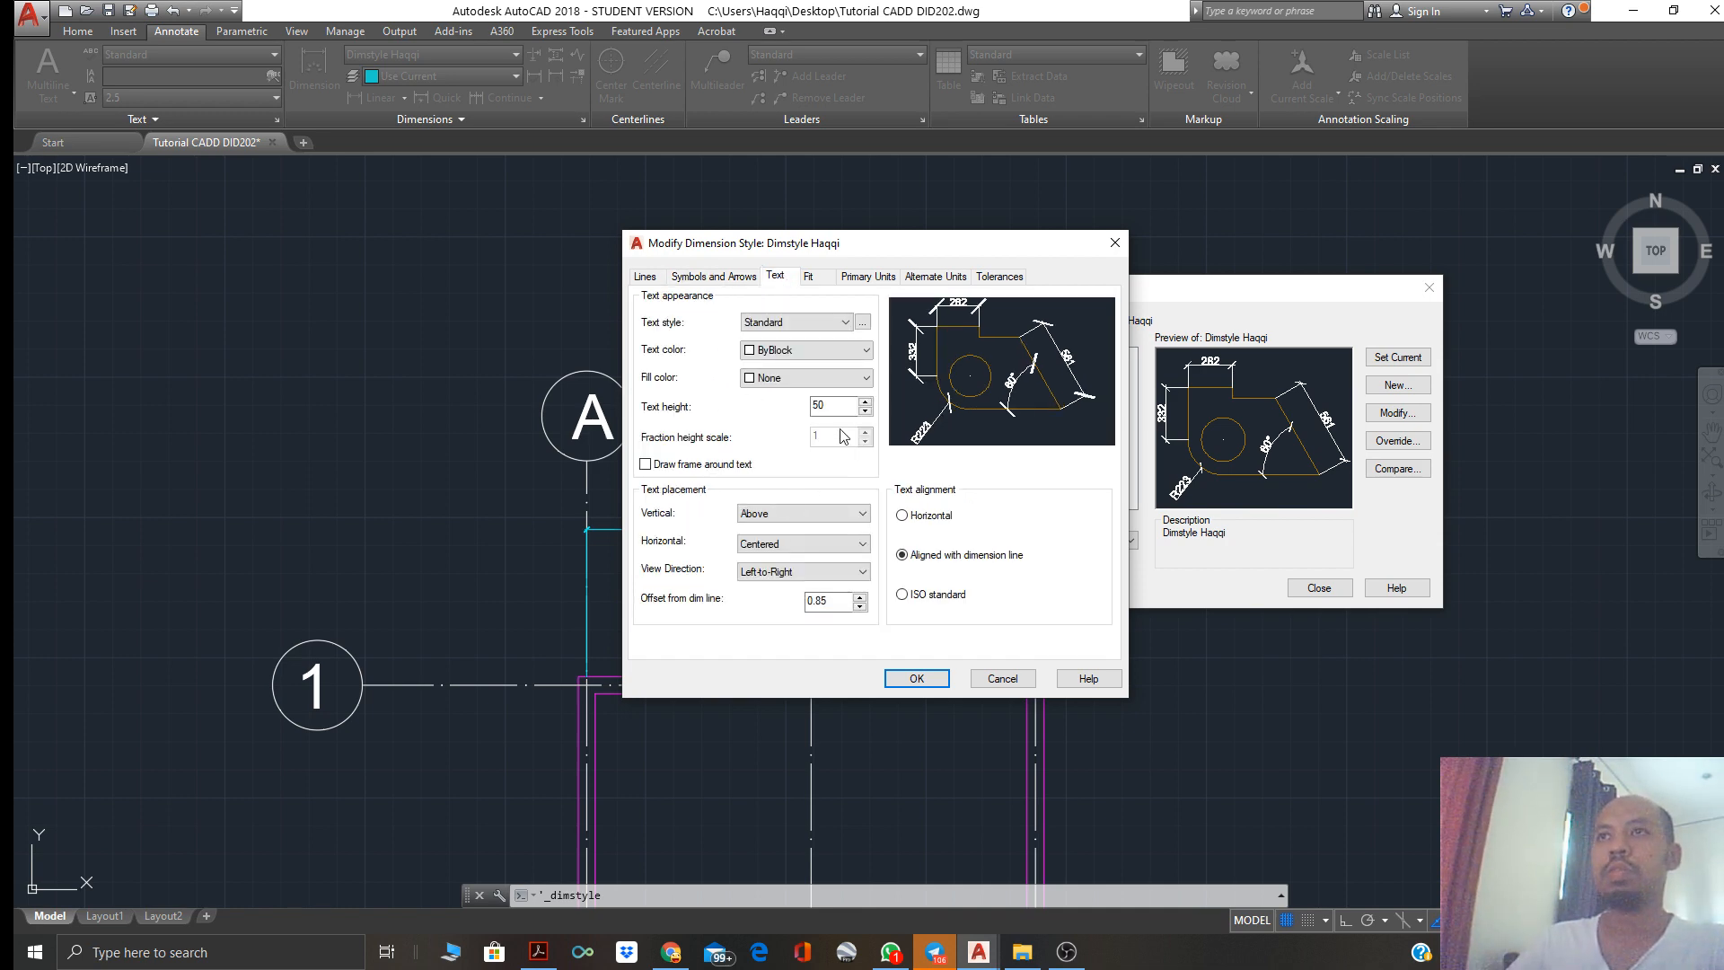
pyautogui.write('100')
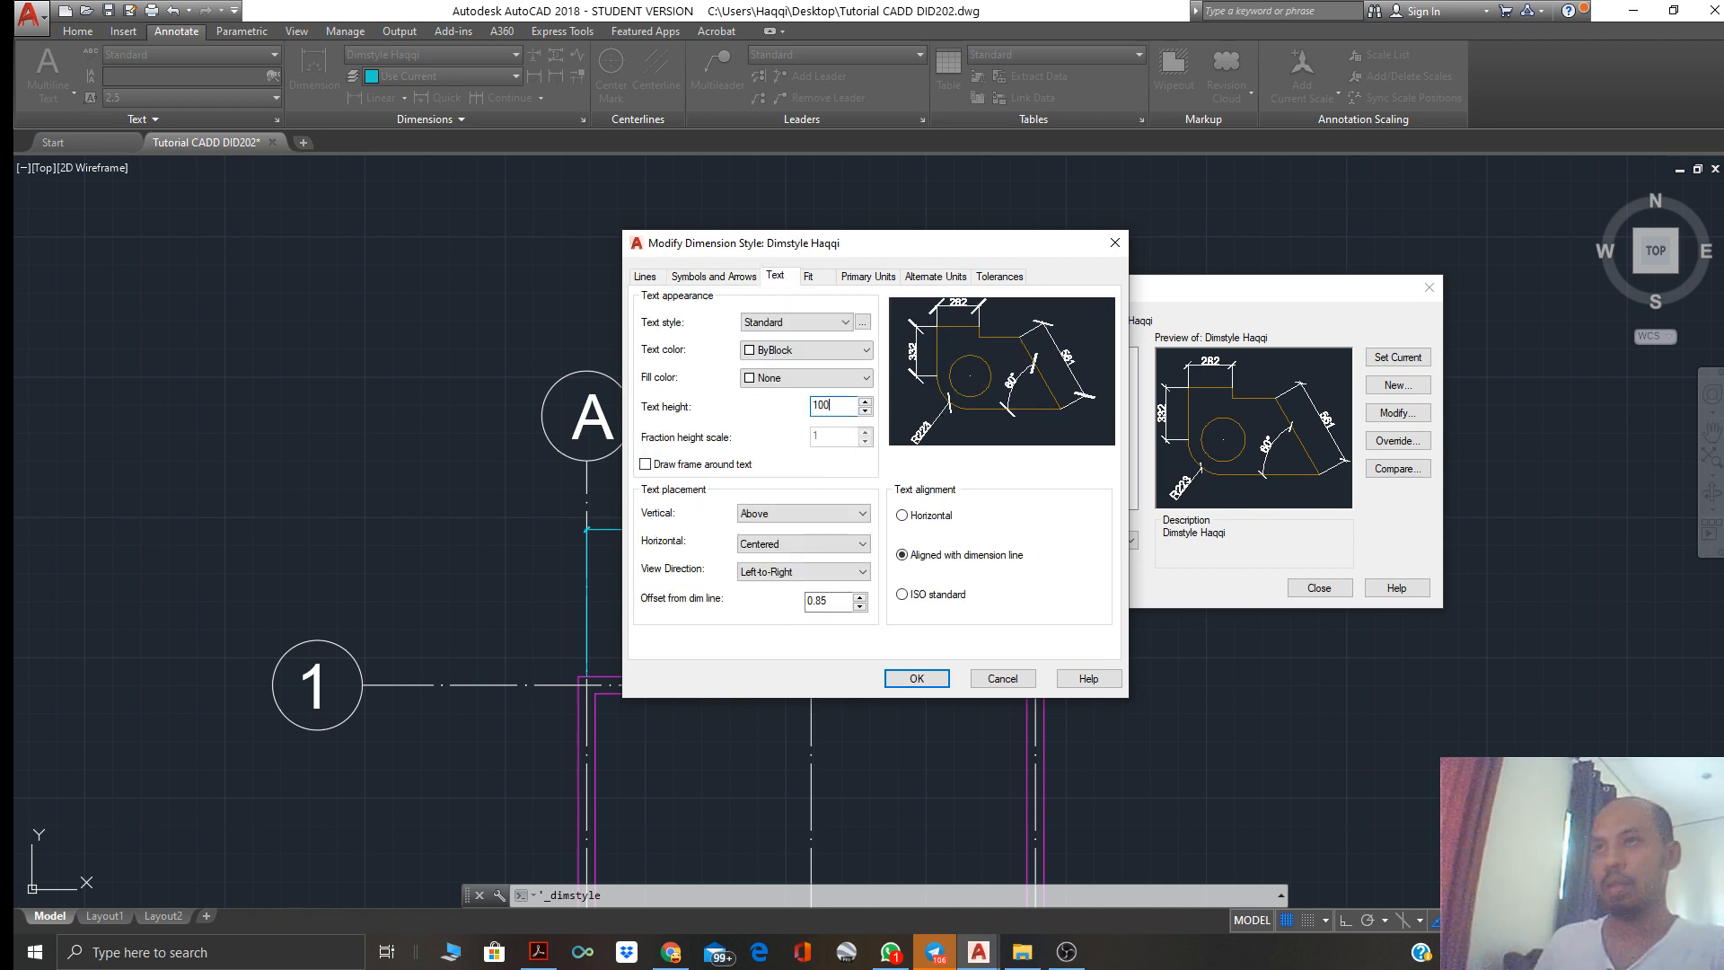
pyautogui.click(916, 678)
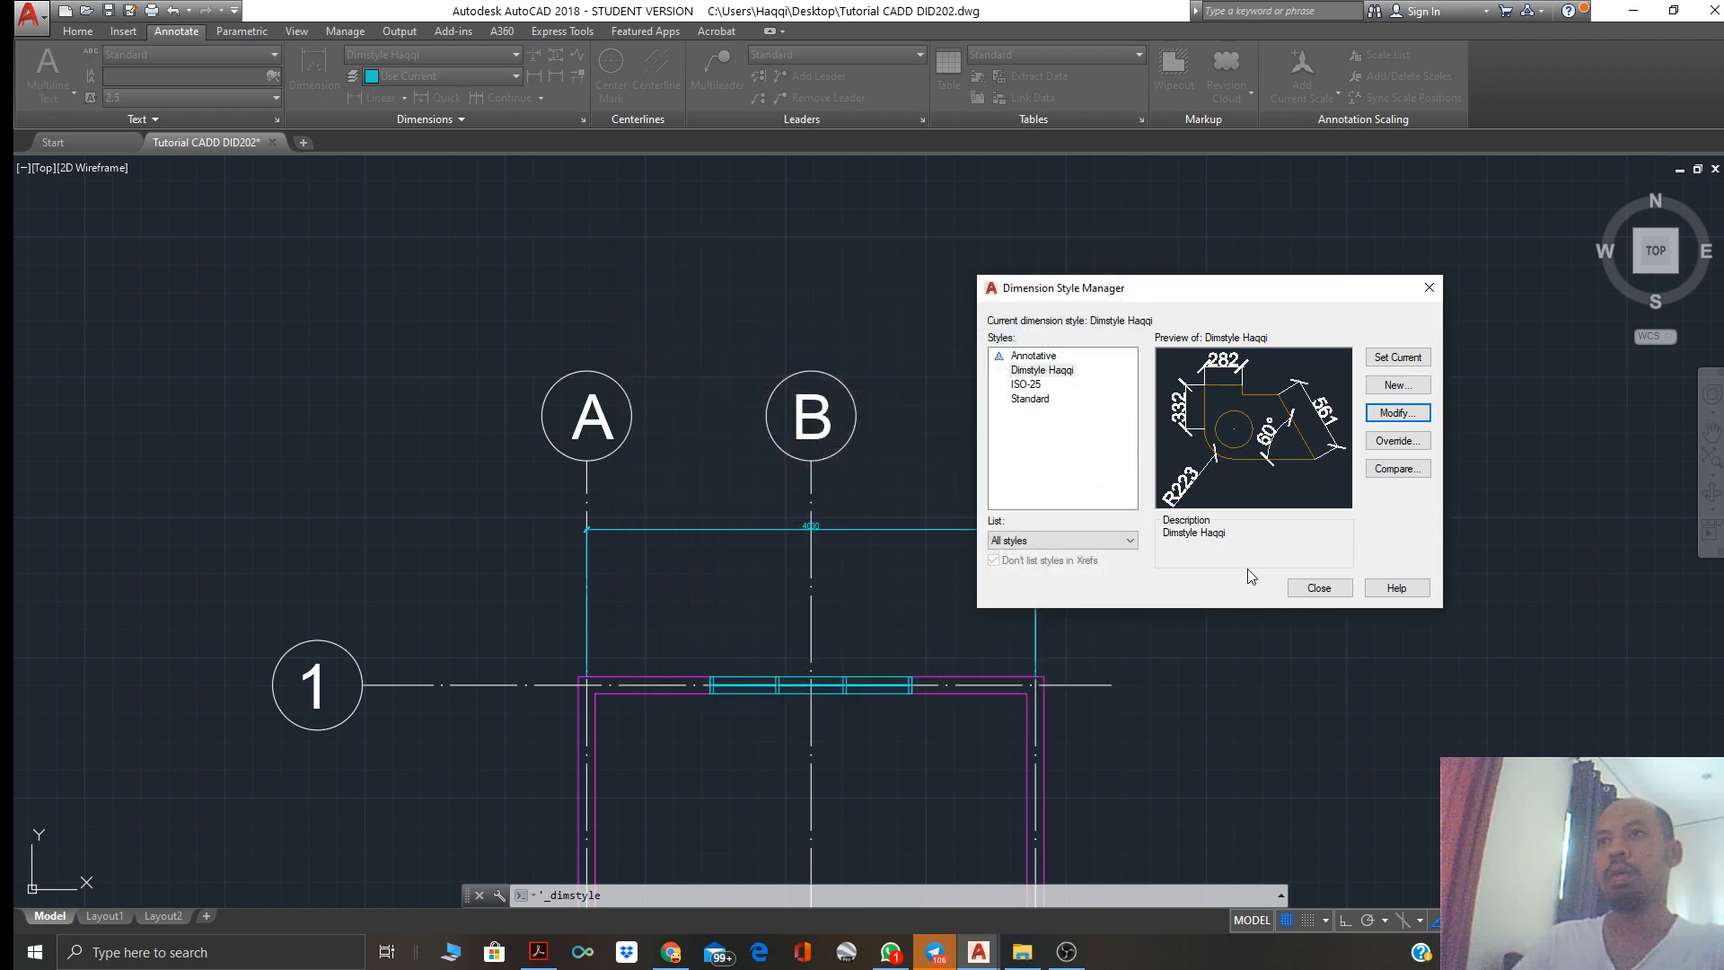
pyautogui.click(1401, 358)
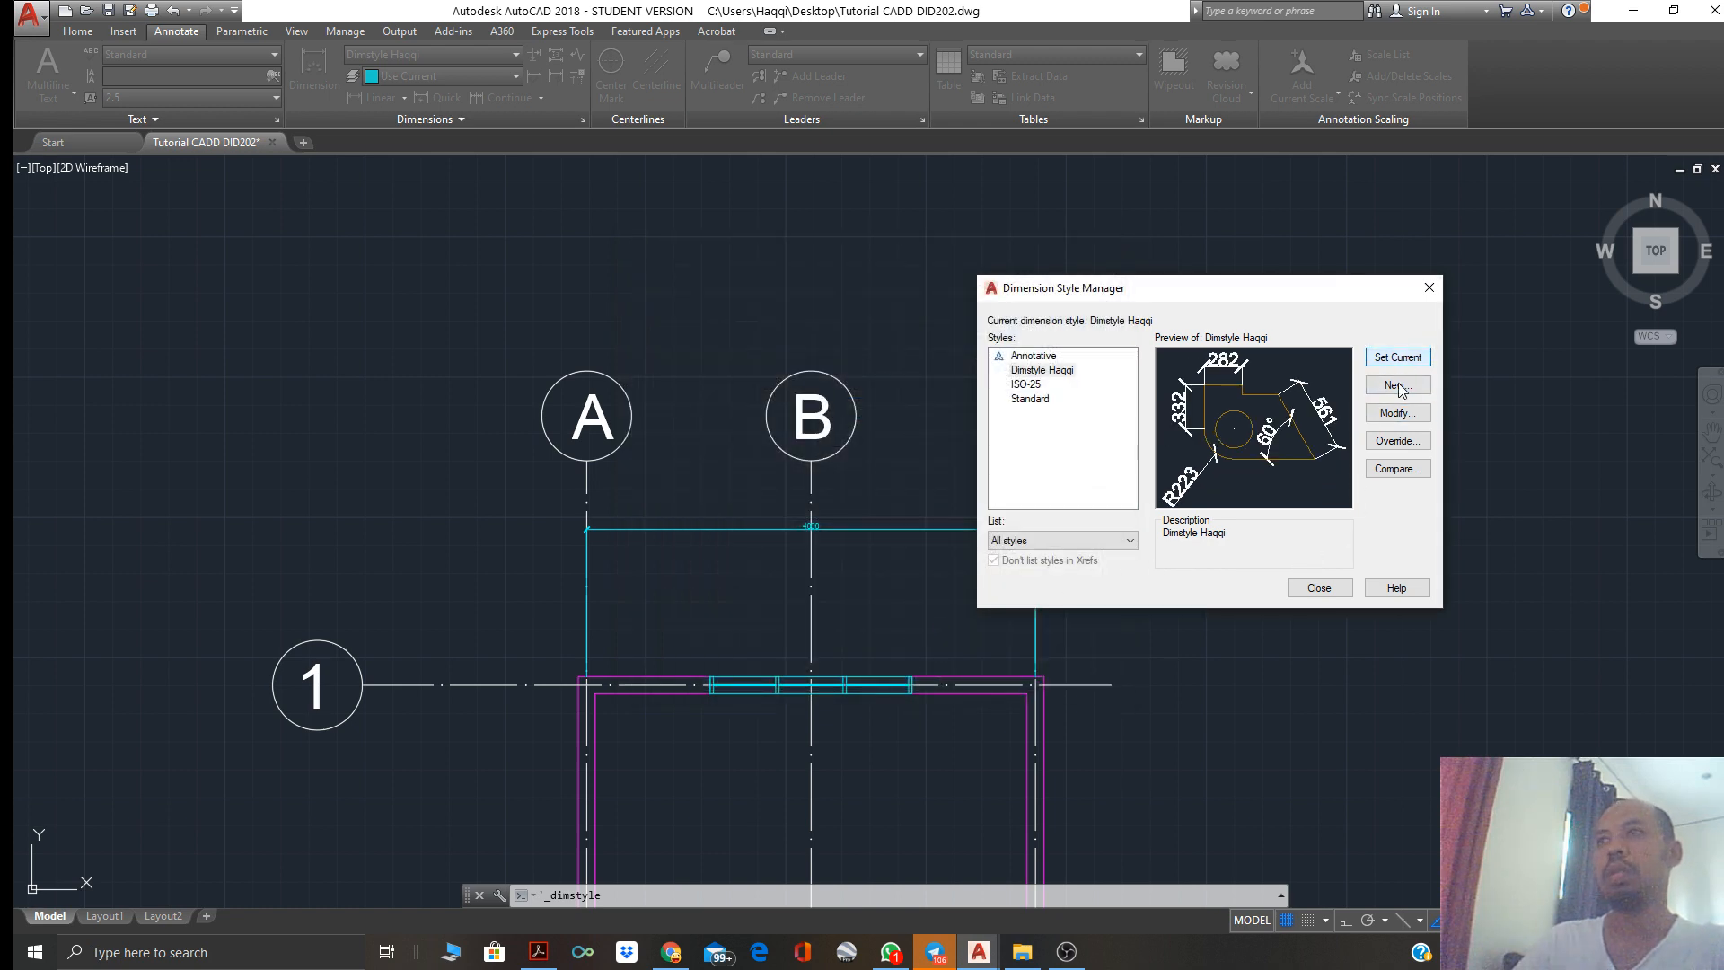
pyautogui.click(1319, 588)
pyautogui.scroll(2, 830, 559)
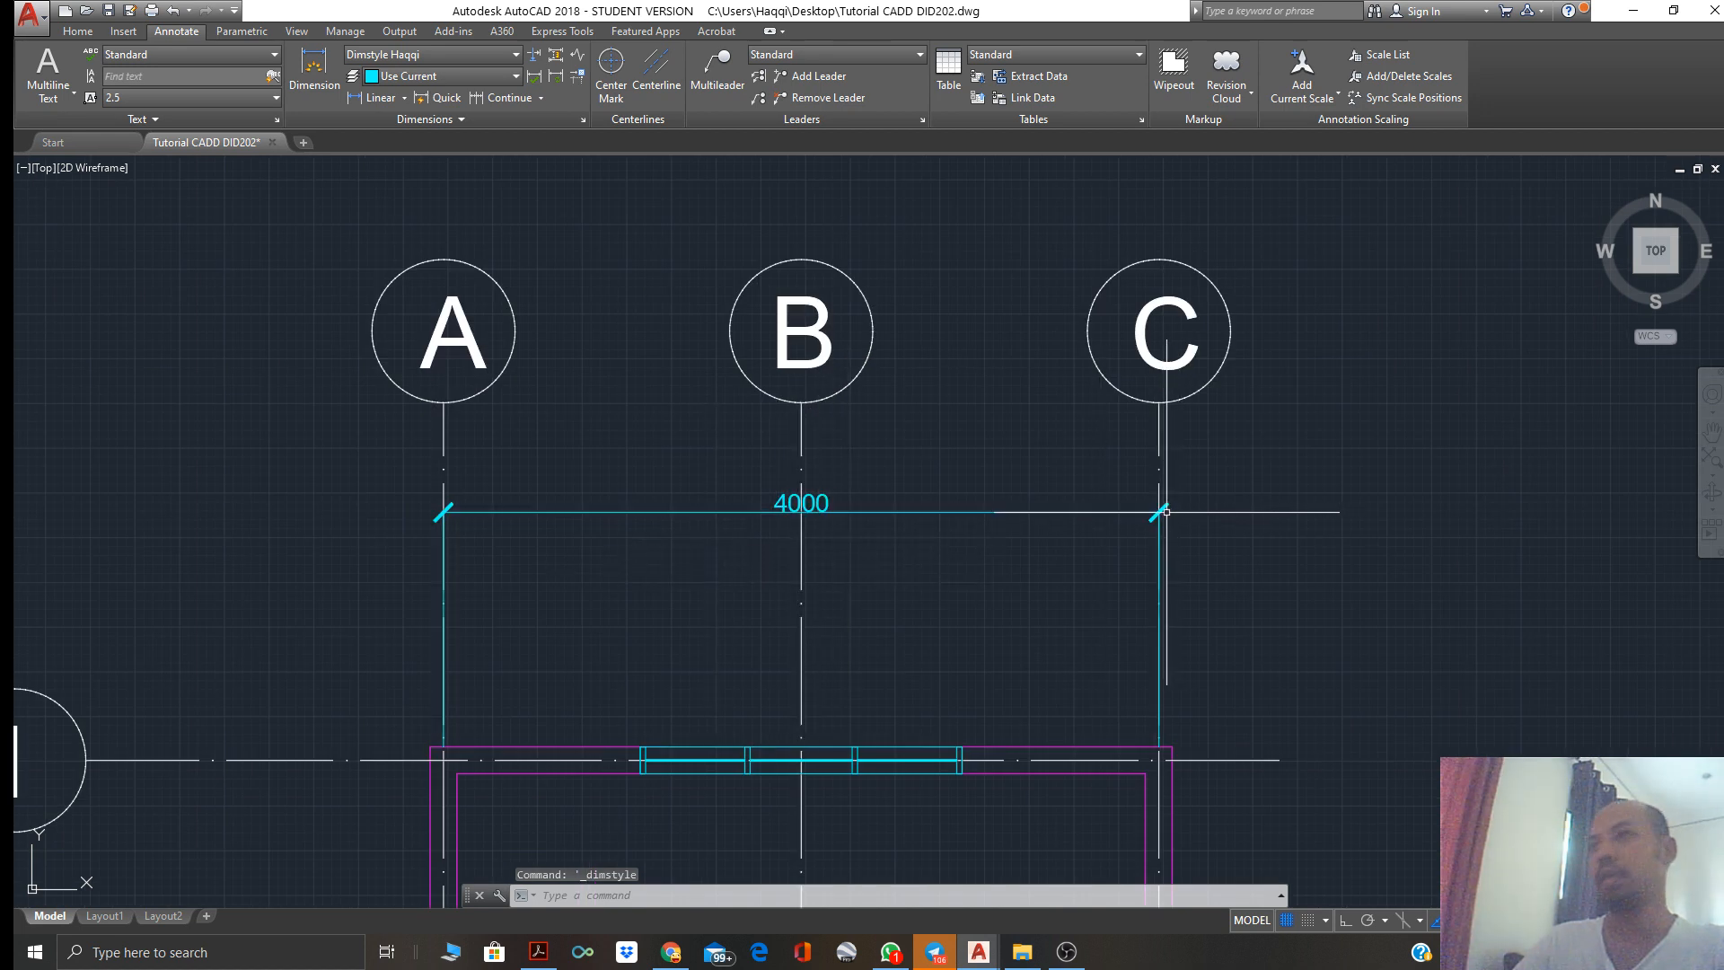
# Reopen the current dimension style for modification and set both its text height and arrow size to 200
pyautogui.click(584, 118)
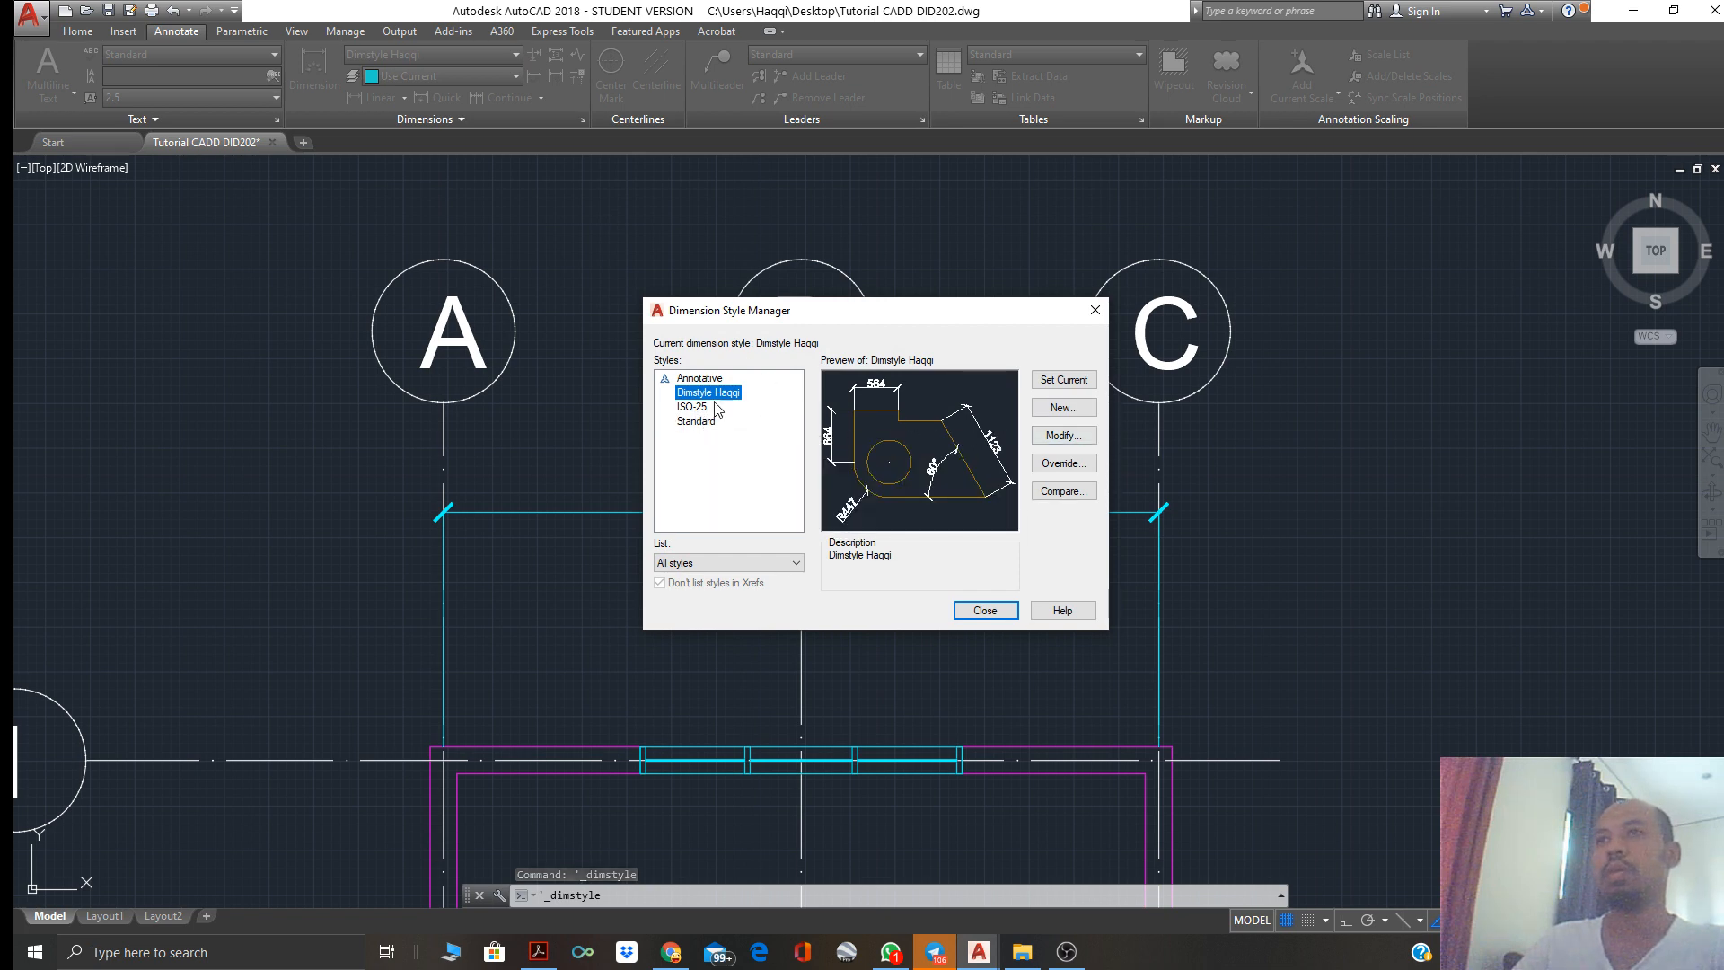
pyautogui.click(1067, 442)
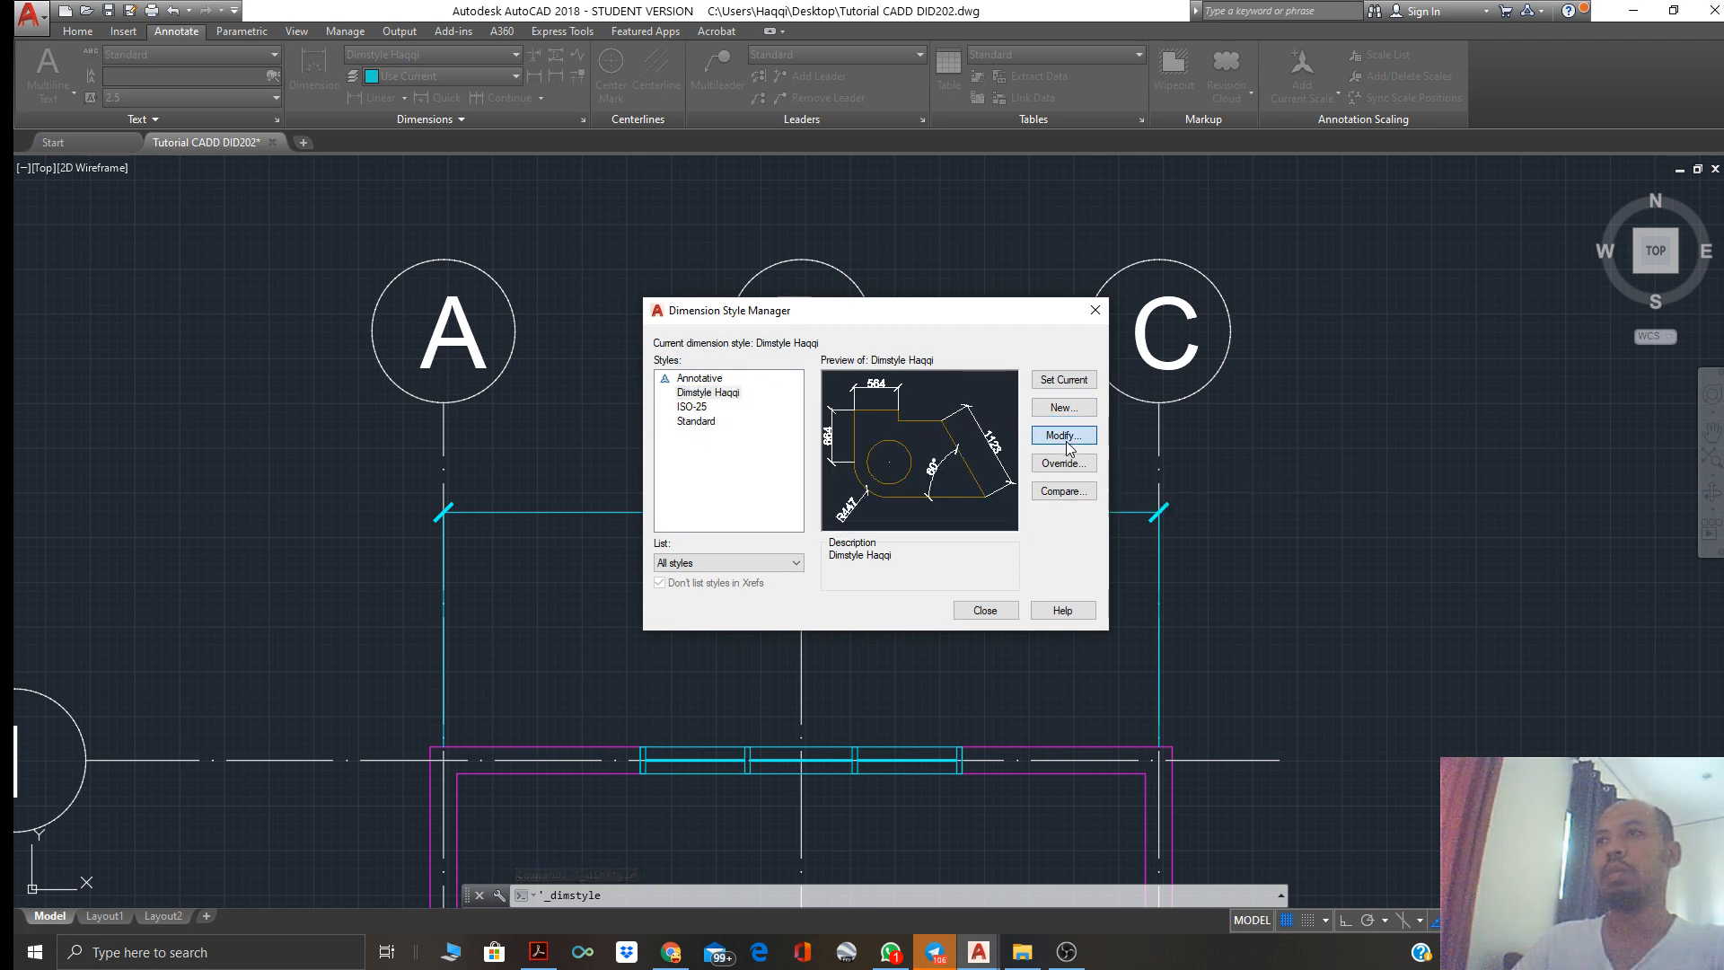
pyautogui.moveTo(838, 406); pyautogui.dragTo(774, 408)
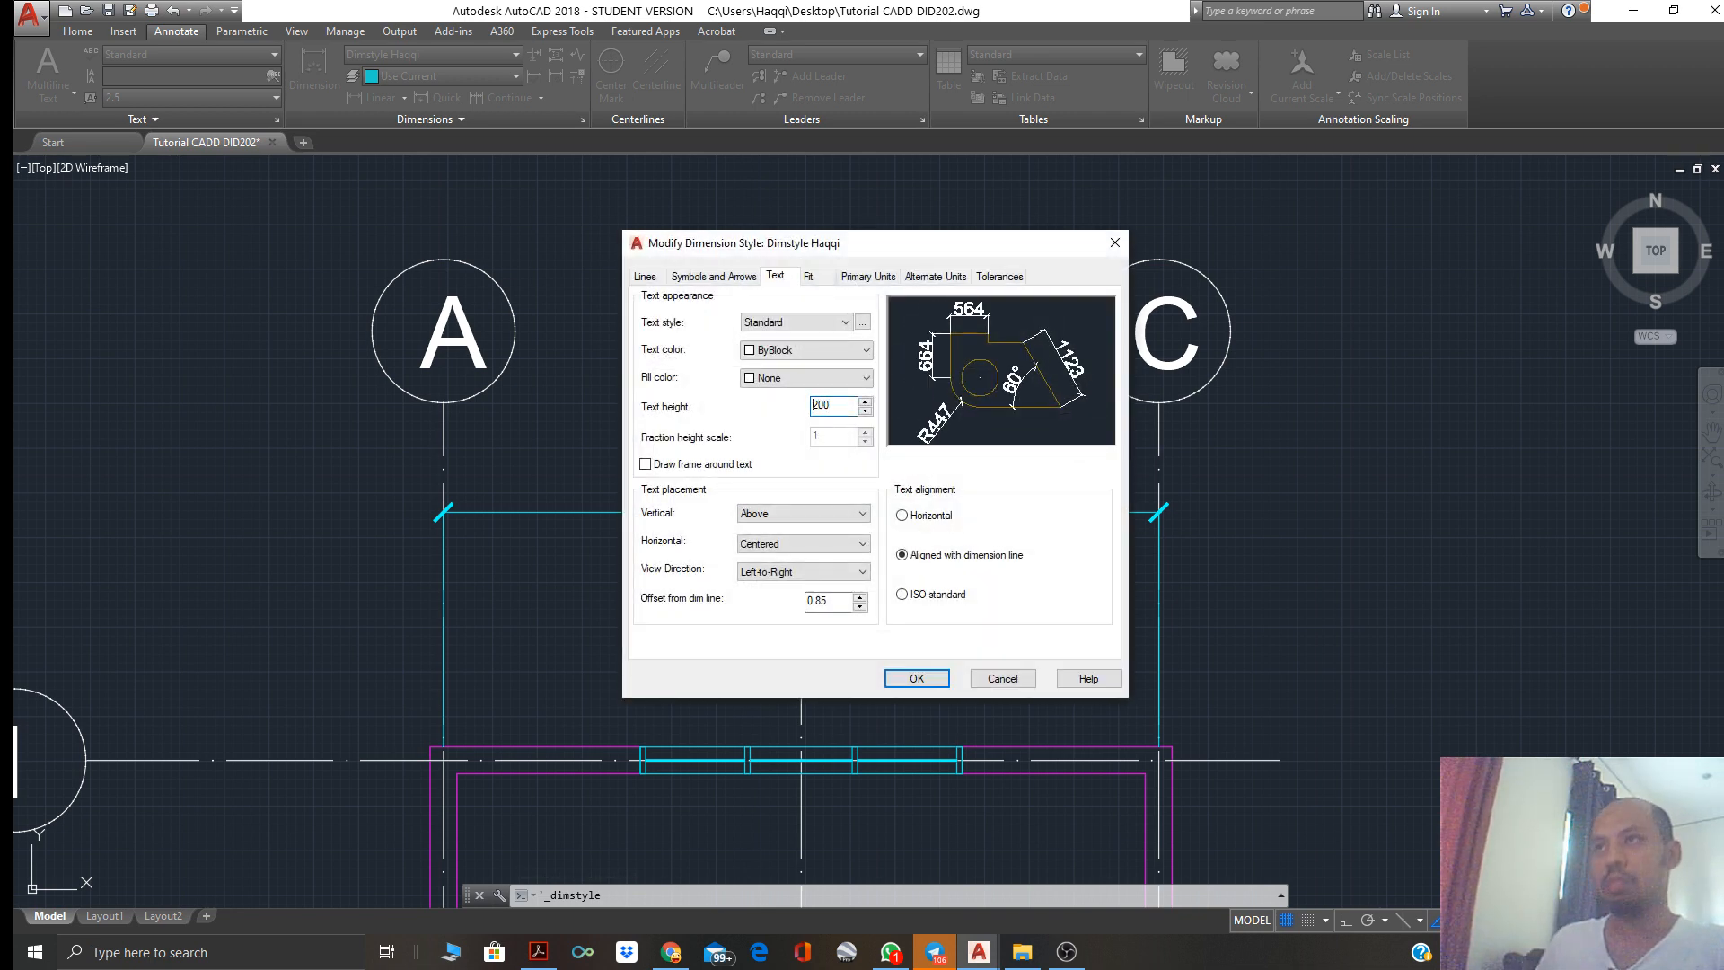
pyautogui.click(685, 277)
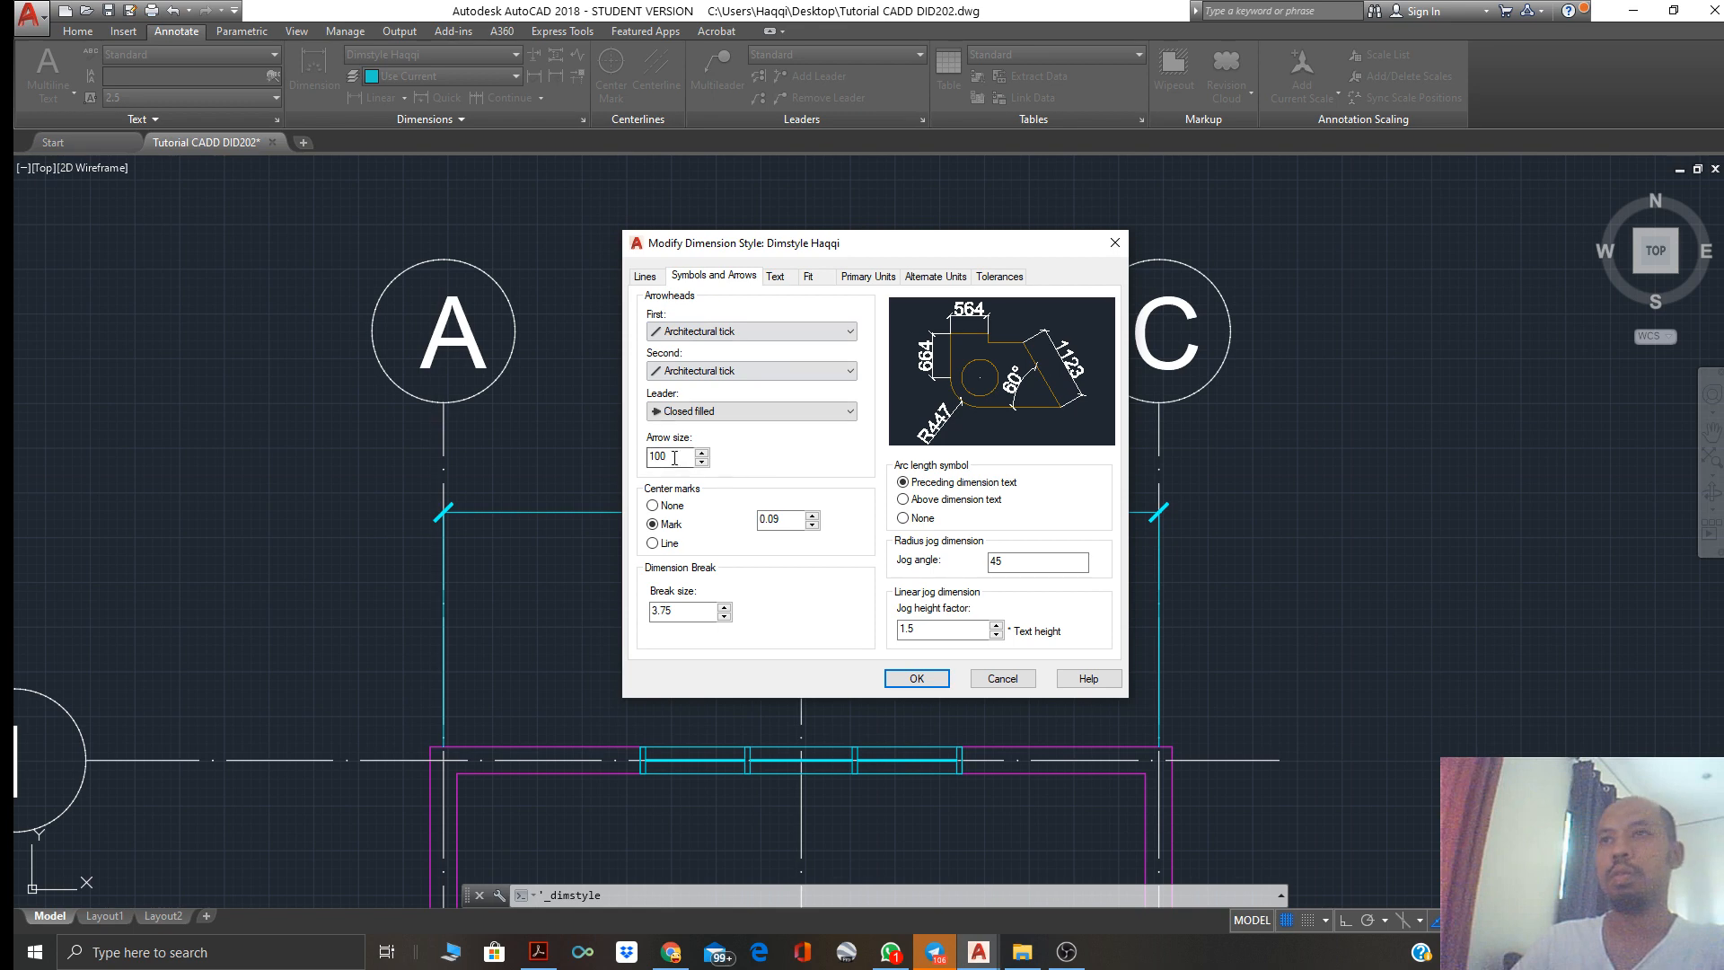
pyautogui.write('200')
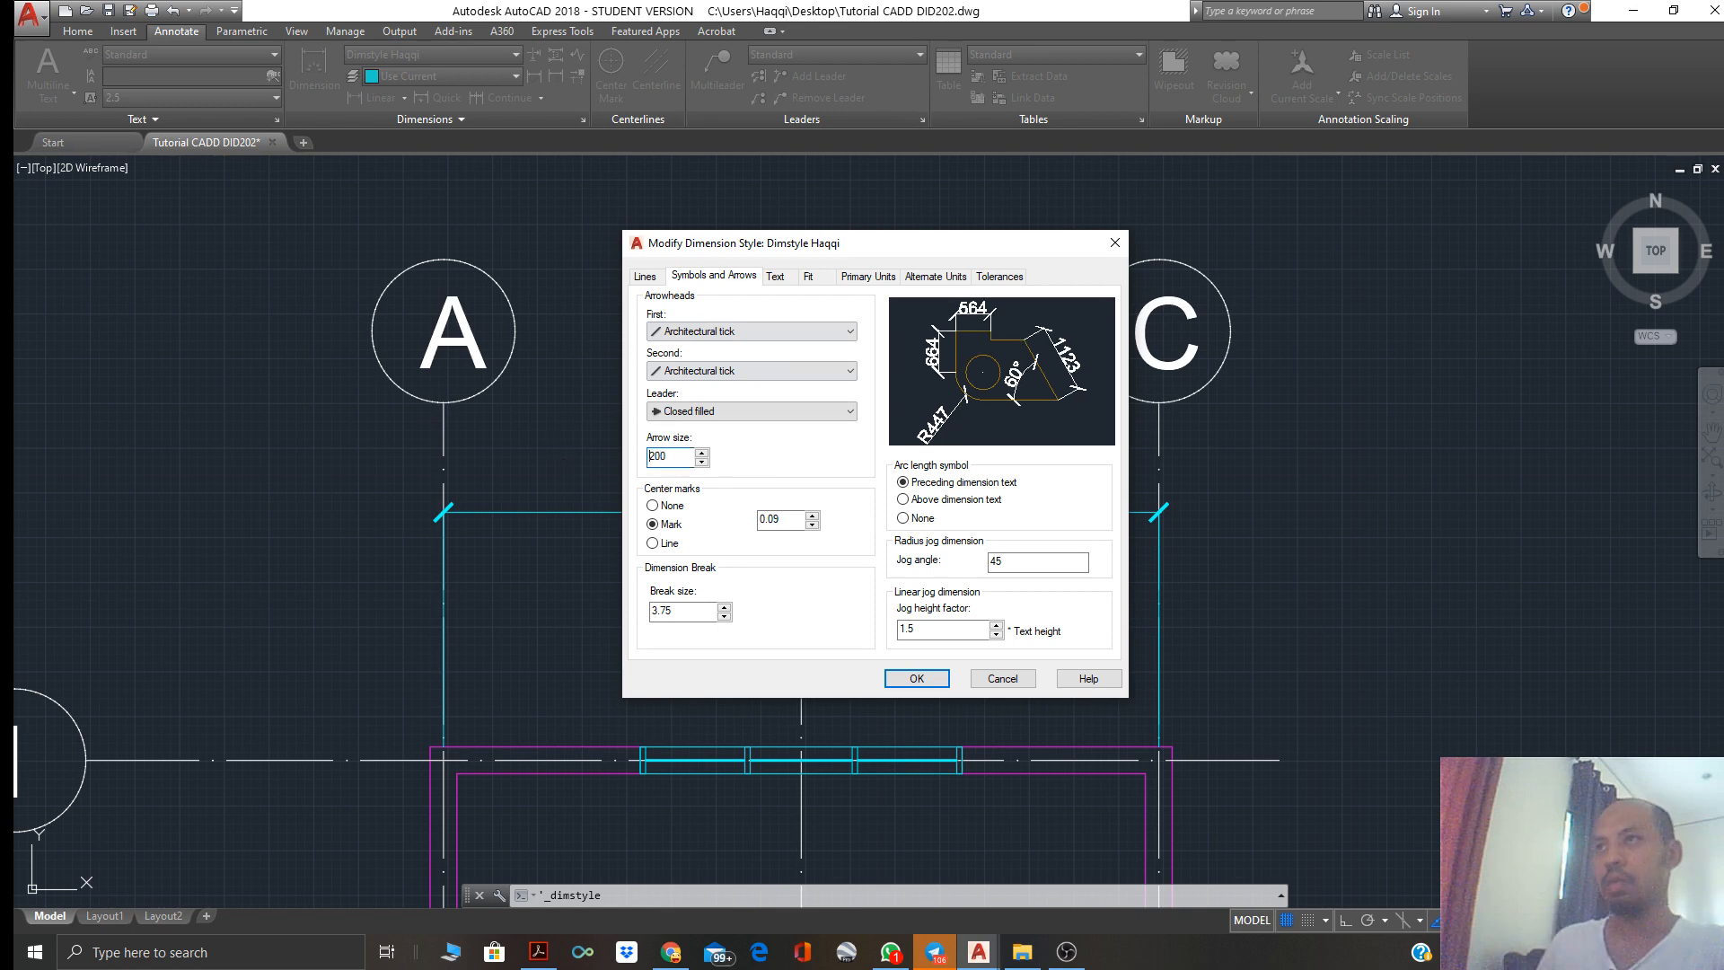
# Set the style's extension lines to extend 50 beyond the dimension lines, with an offset from origin of 50
pyautogui.click(659, 280)
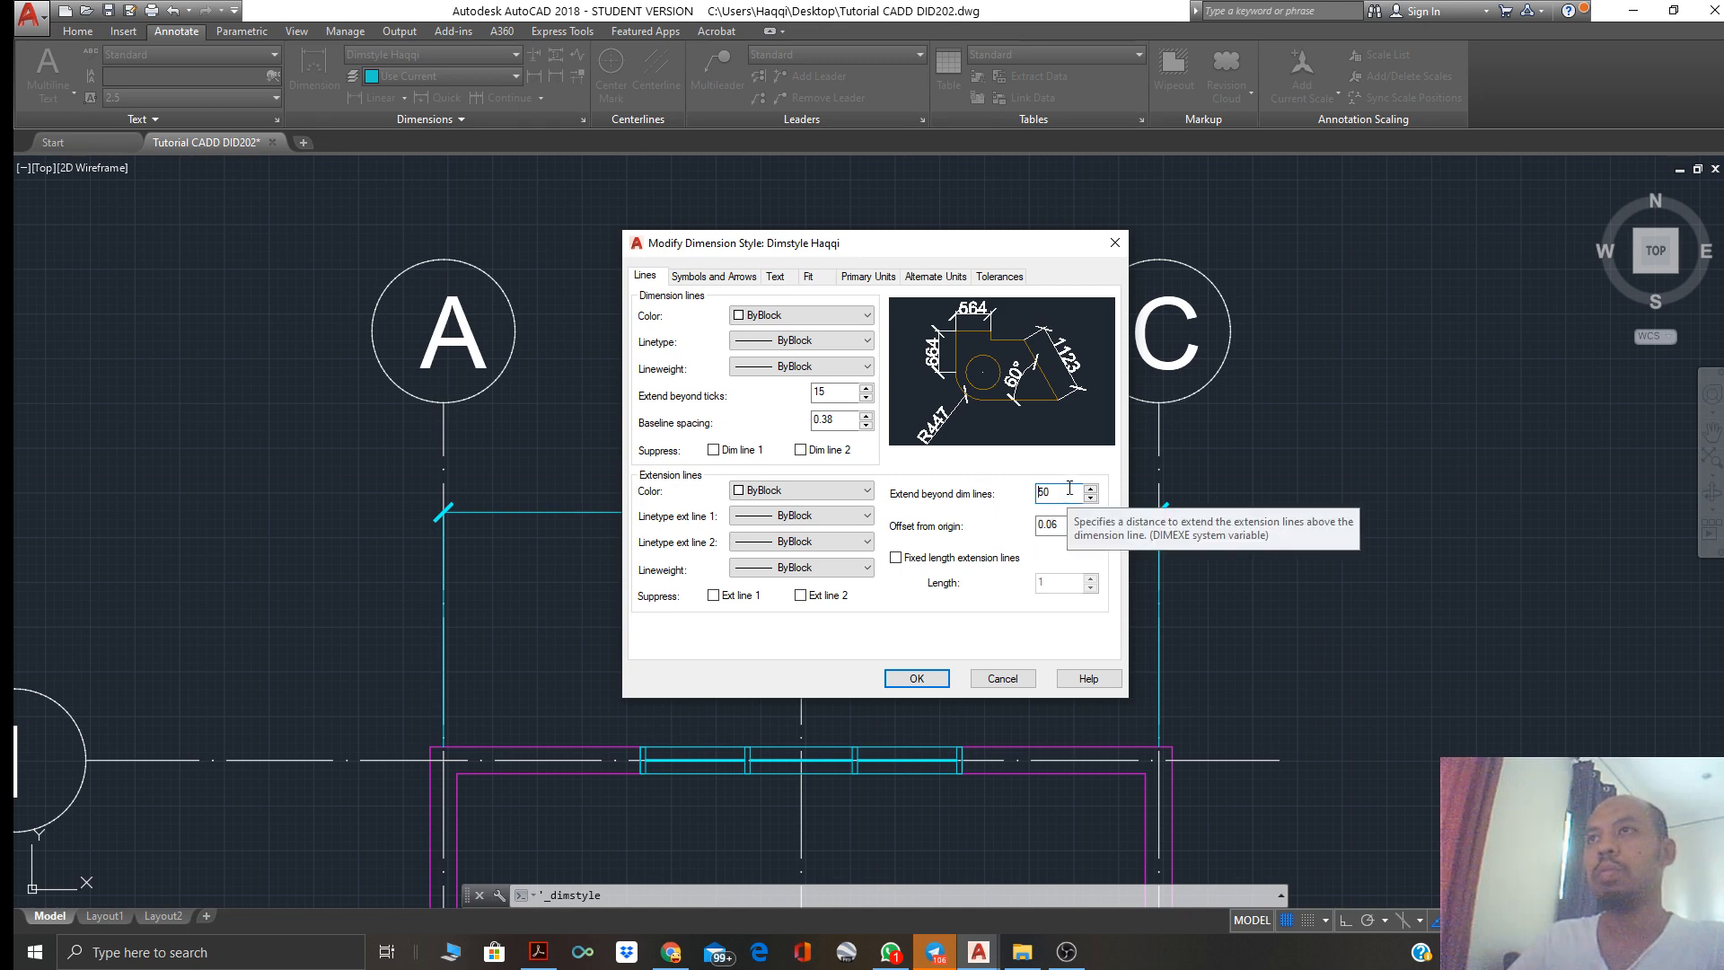
pyautogui.moveTo(1066, 496); pyautogui.dragTo(1007, 503)
pyautogui.write('1')
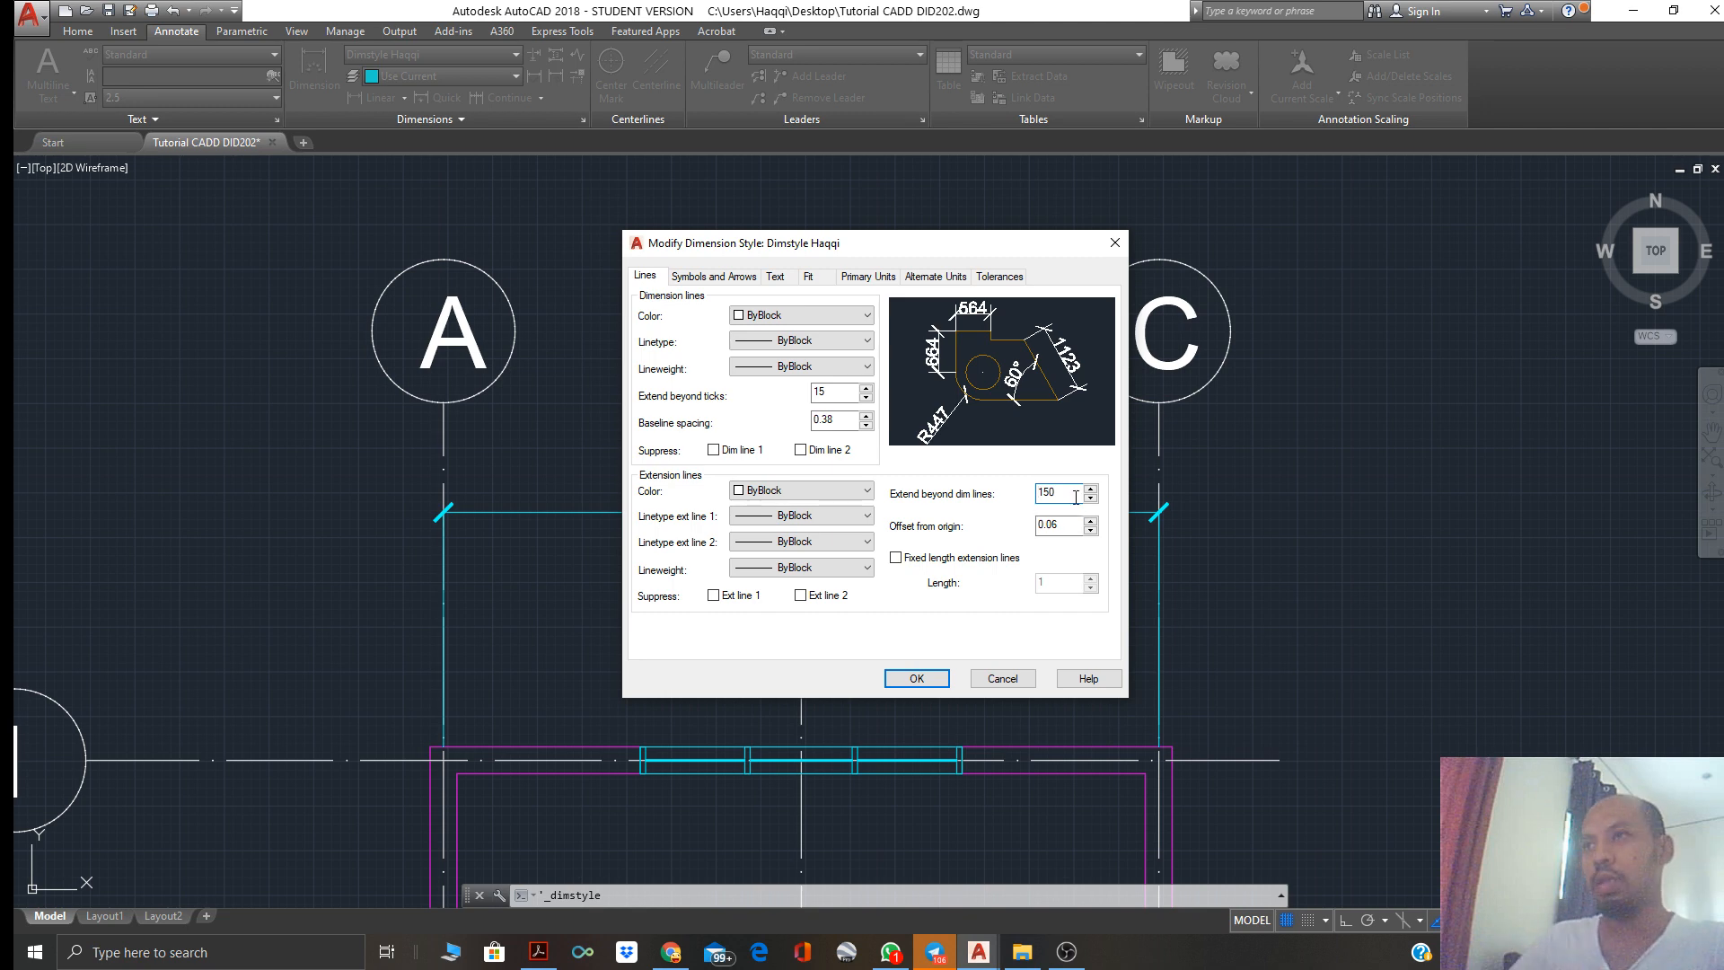
pyautogui.write('50')
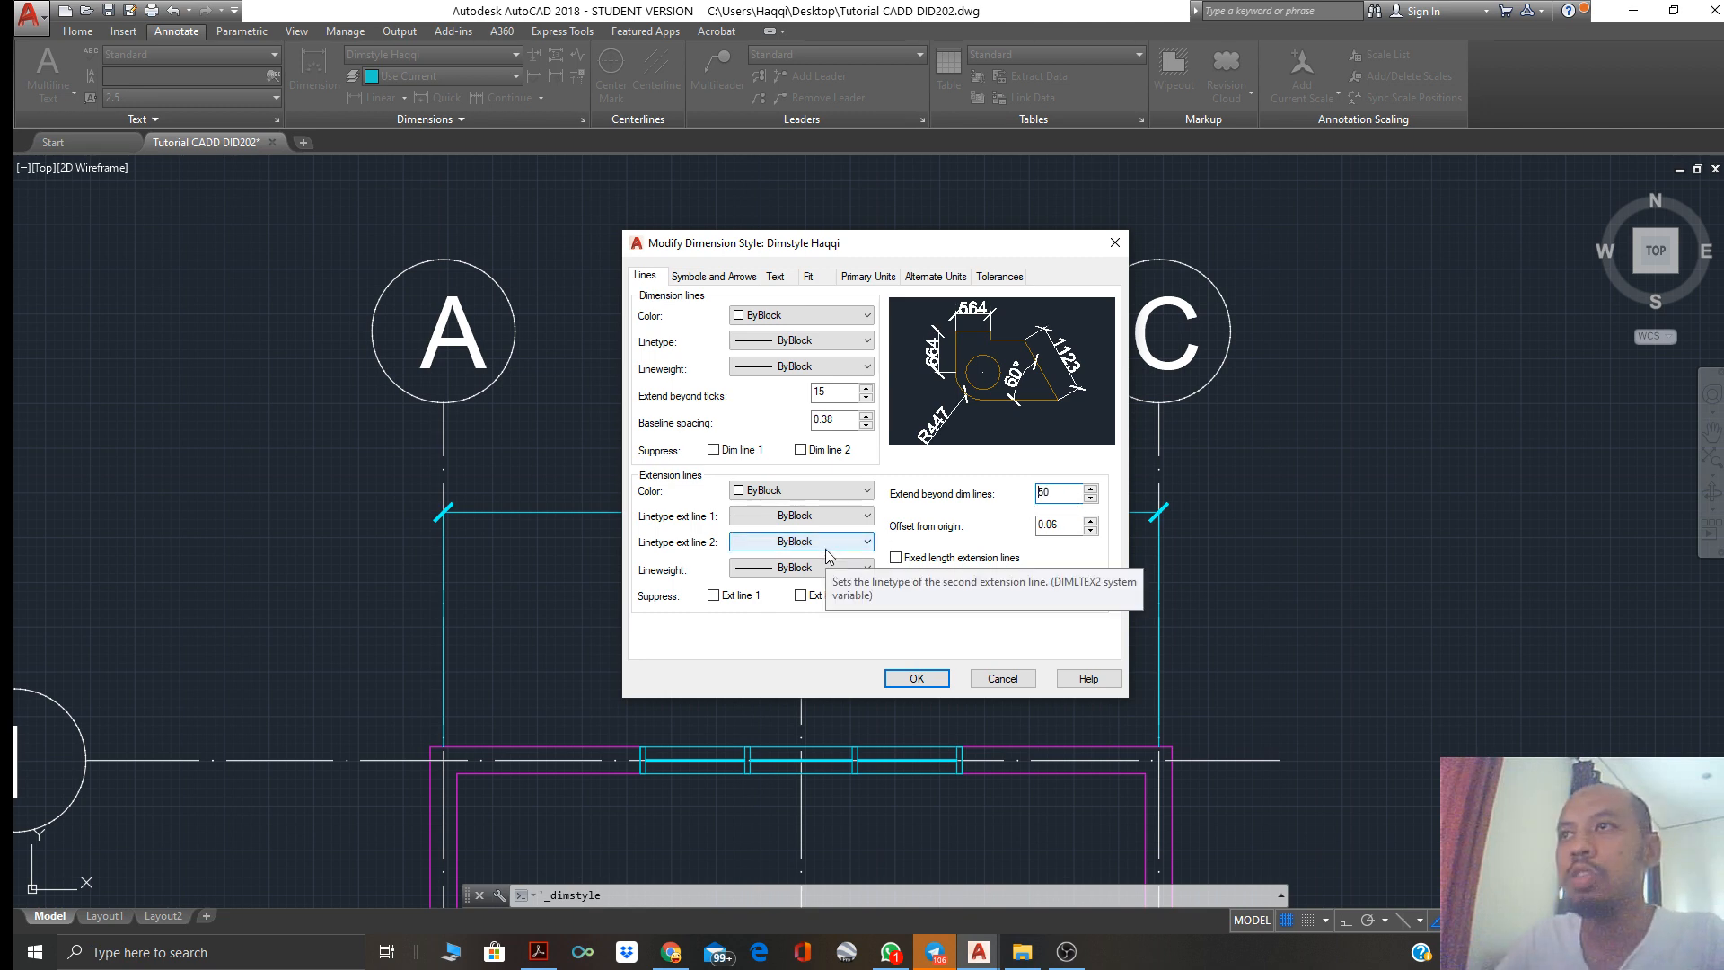
pyautogui.moveTo(1062, 526); pyautogui.dragTo(1014, 525)
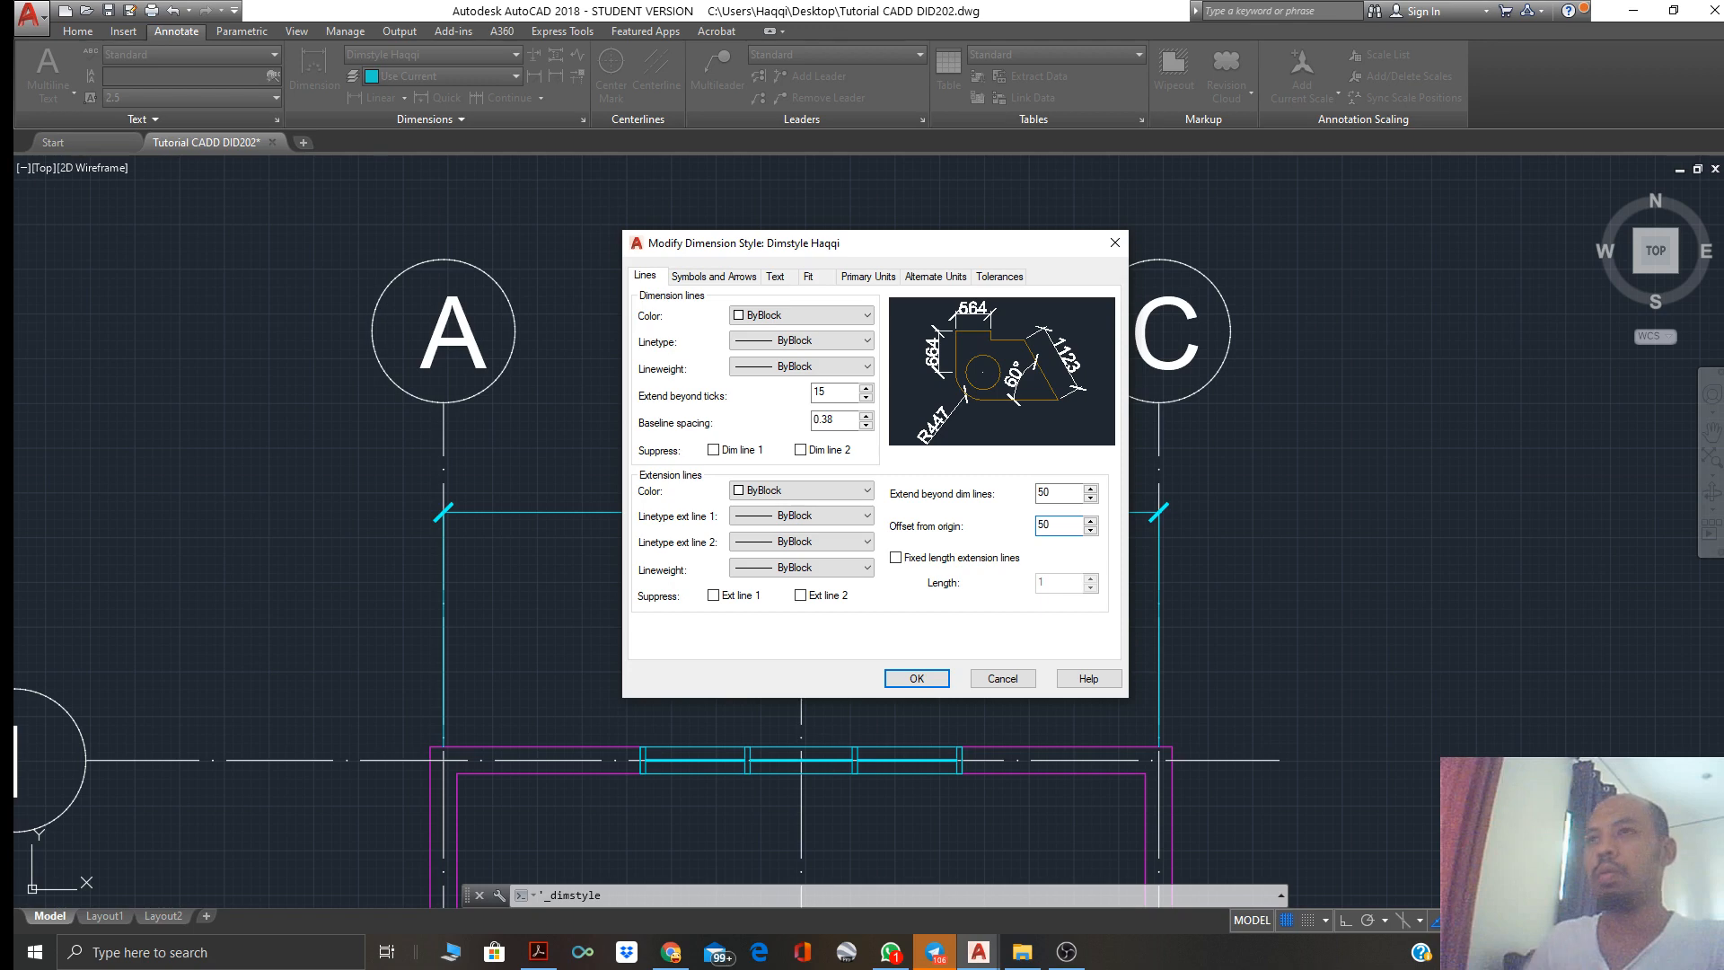
# Set the dimension lines to extend 100 beyond ticks, make the style current and close the style manager
pyautogui.click(714, 595)
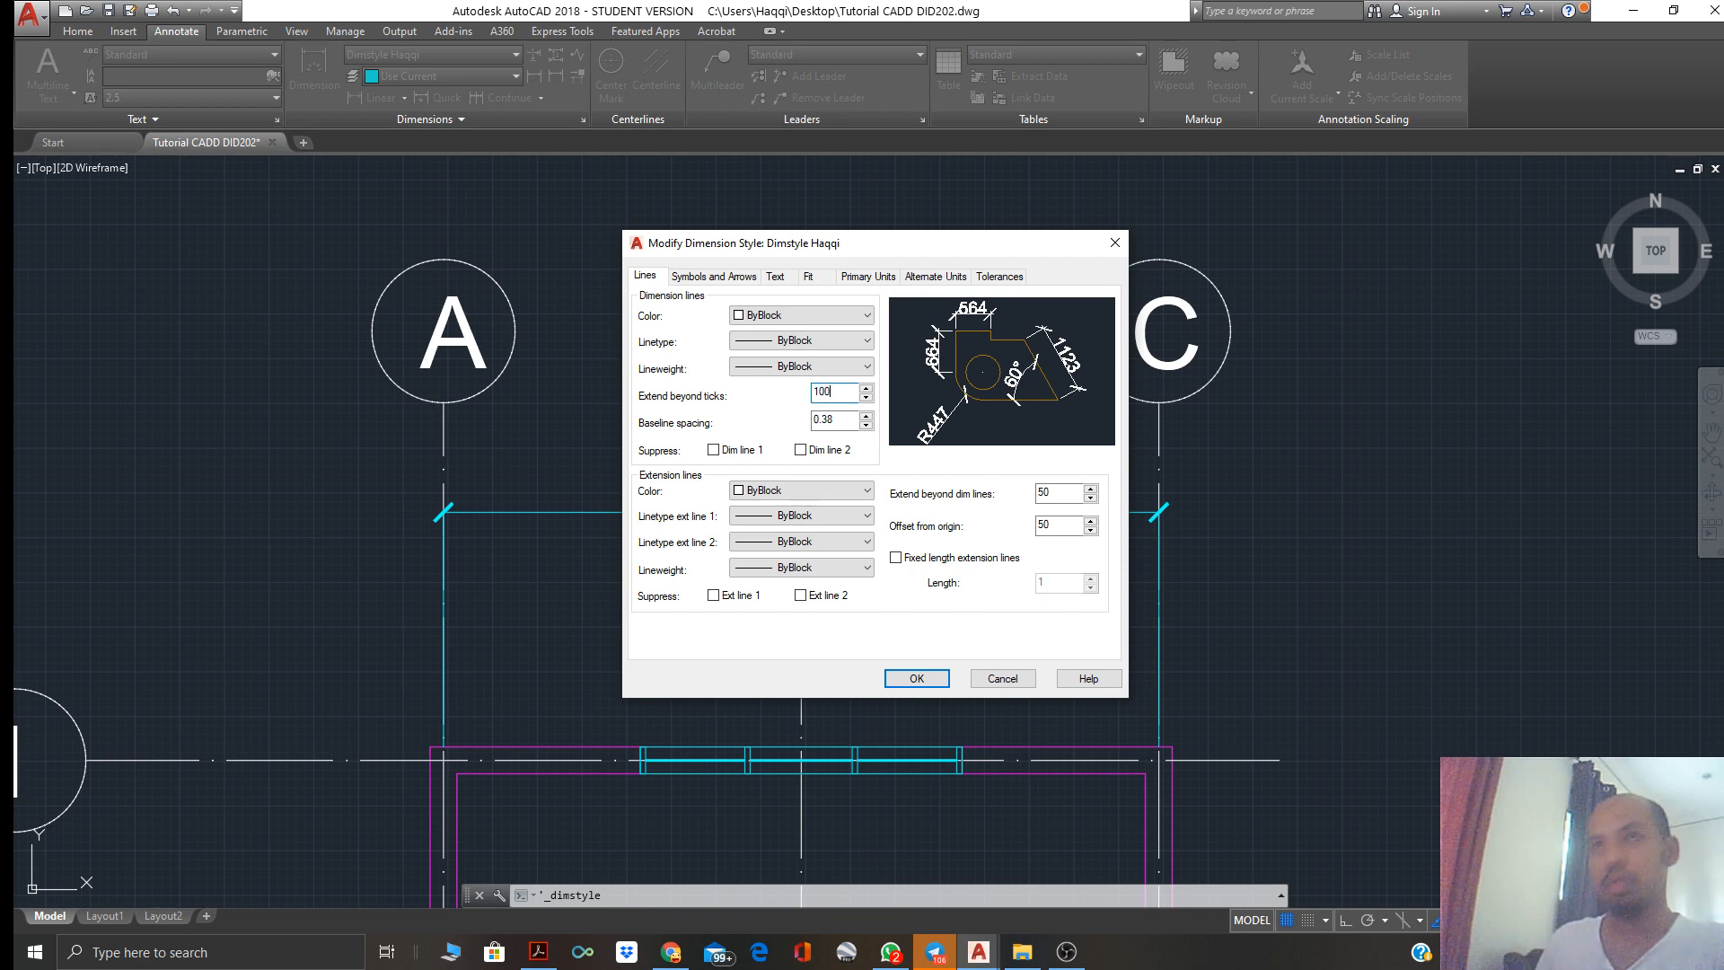
pyautogui.click(917, 678)
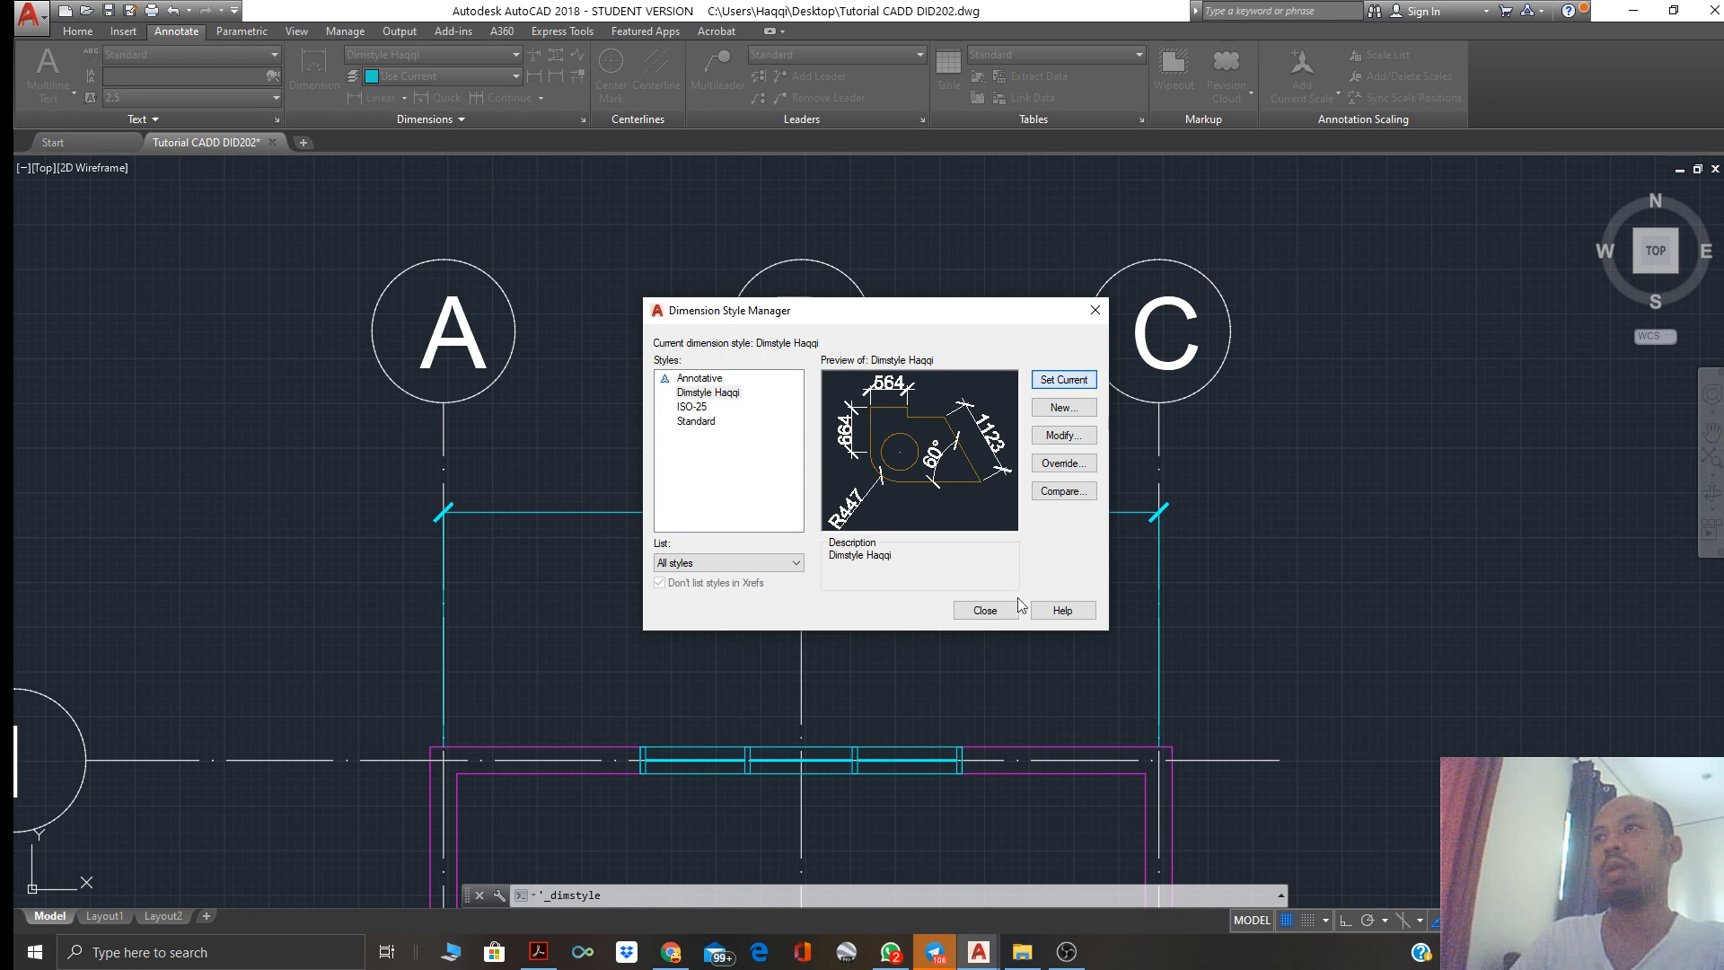
pyautogui.click(985, 609)
pyautogui.scroll(4, 619, 720)
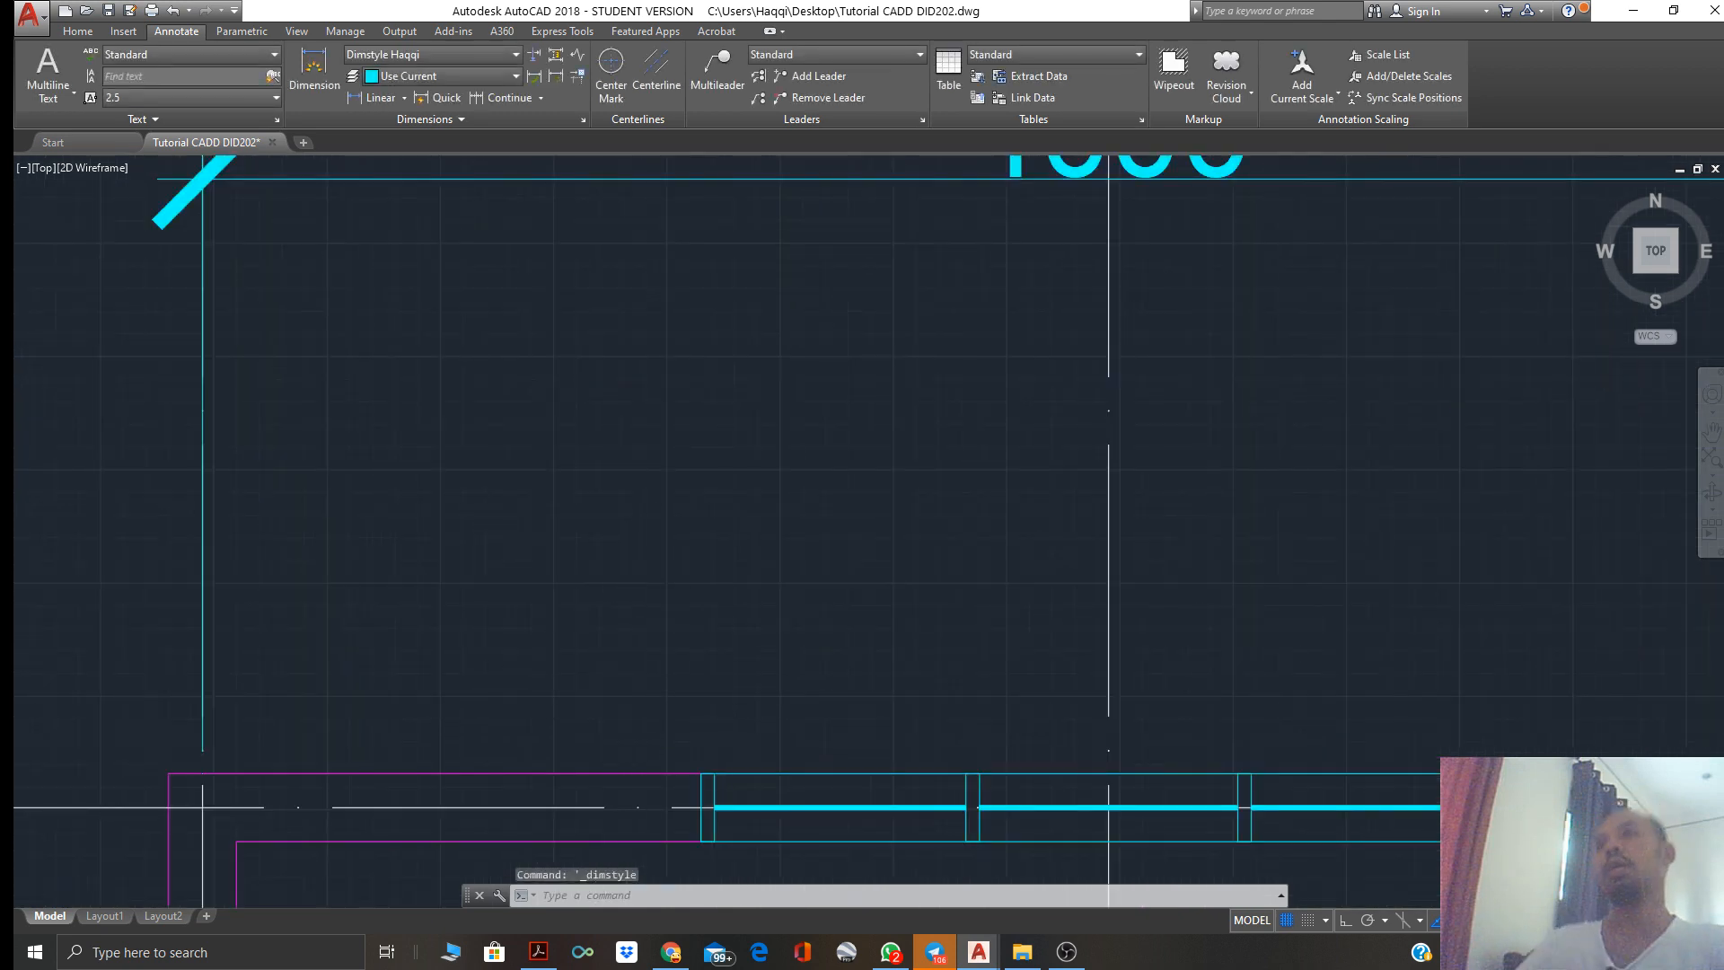
pyautogui.scroll(-8, 716, 605)
pyautogui.moveTo(716, 605); pyautogui.dragTo(693, 483, button='middle')
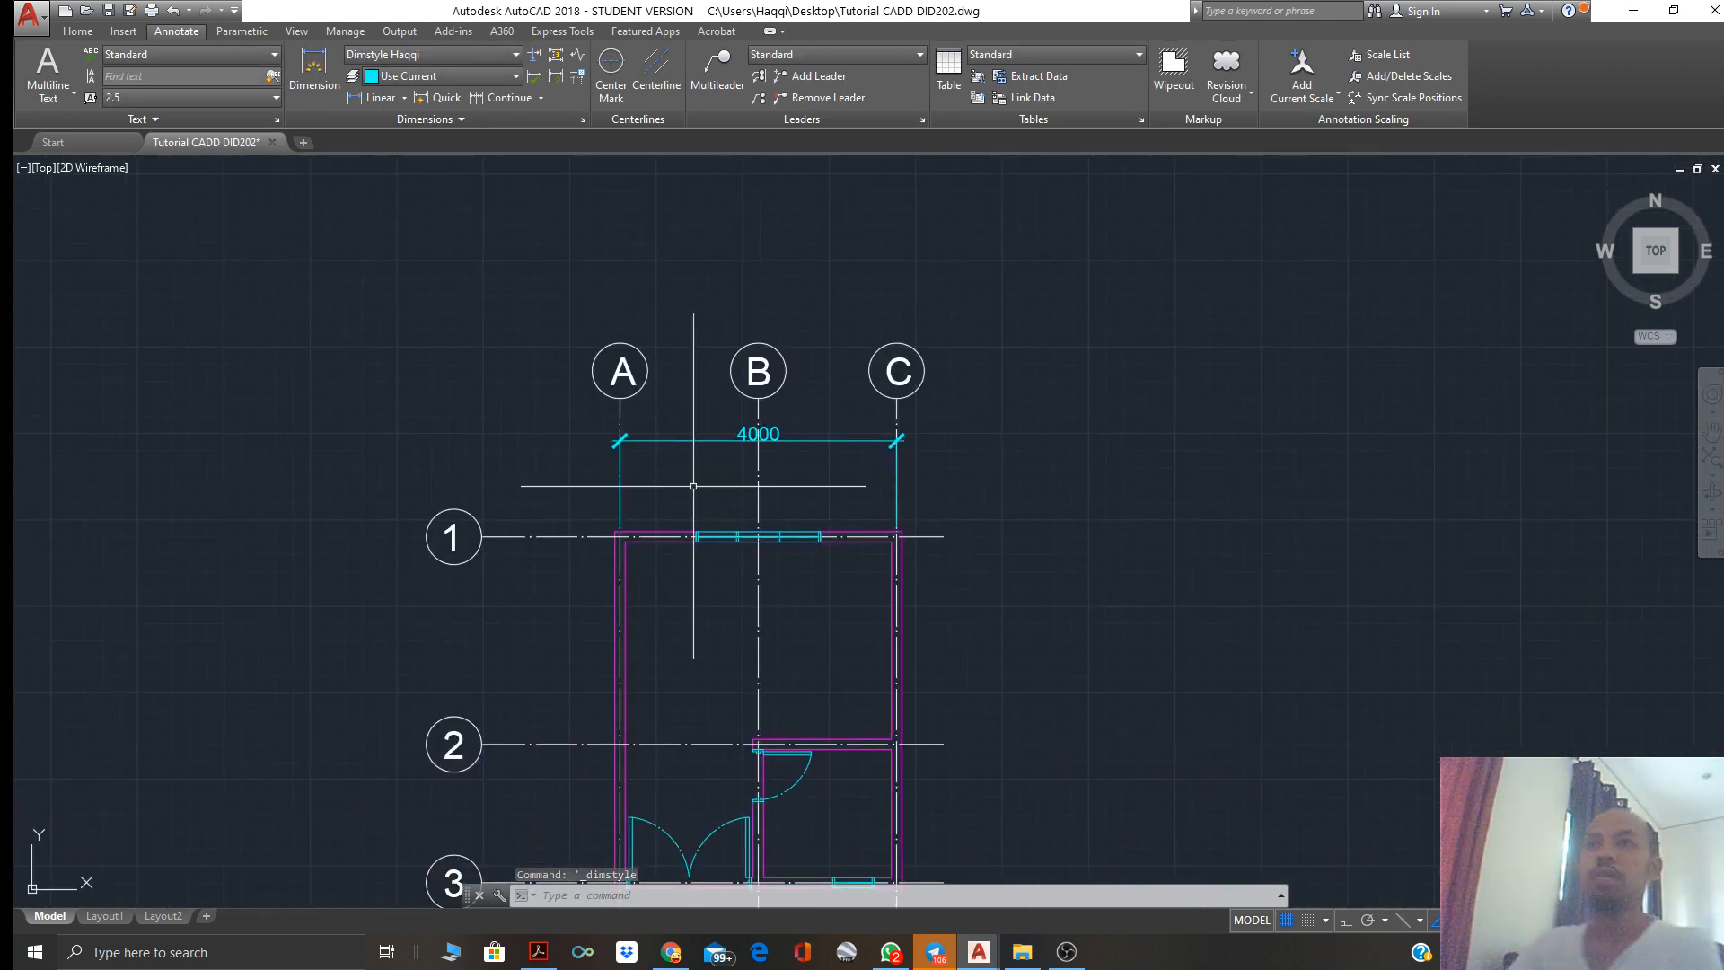
# Move the A-to-C dimension above the upper wall to the Dimension layer and clear the selection
pyautogui.scroll(2, 710, 458)
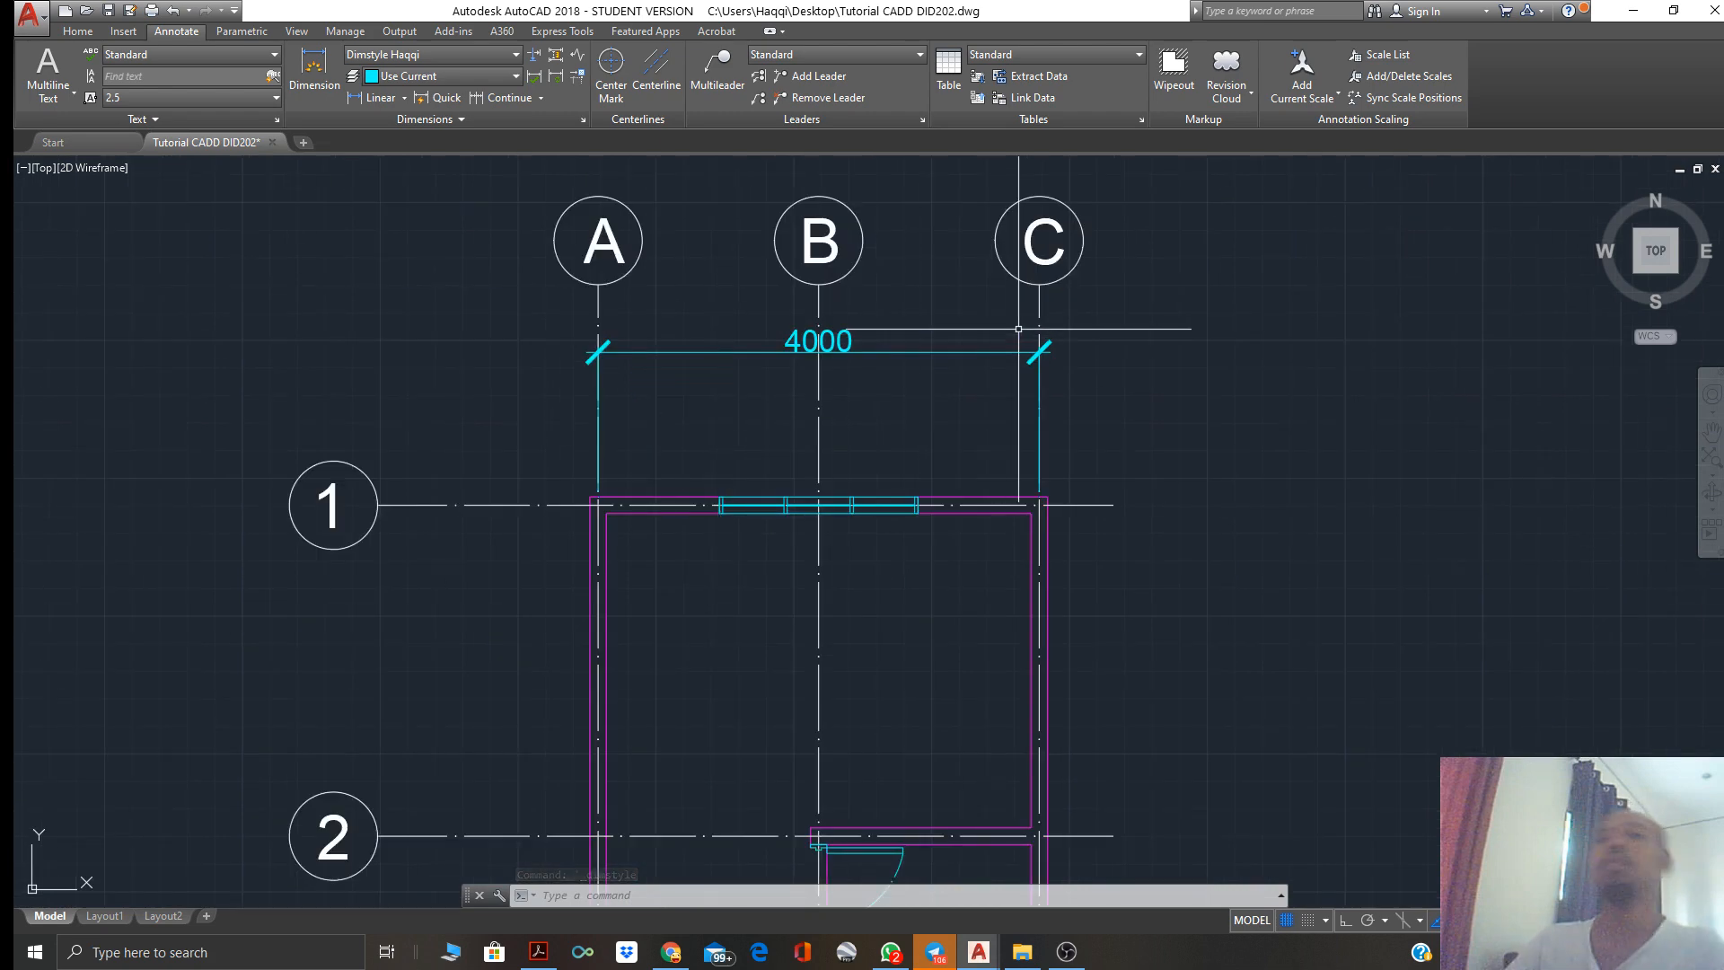
pyautogui.click(963, 380)
pyautogui.click(920, 318)
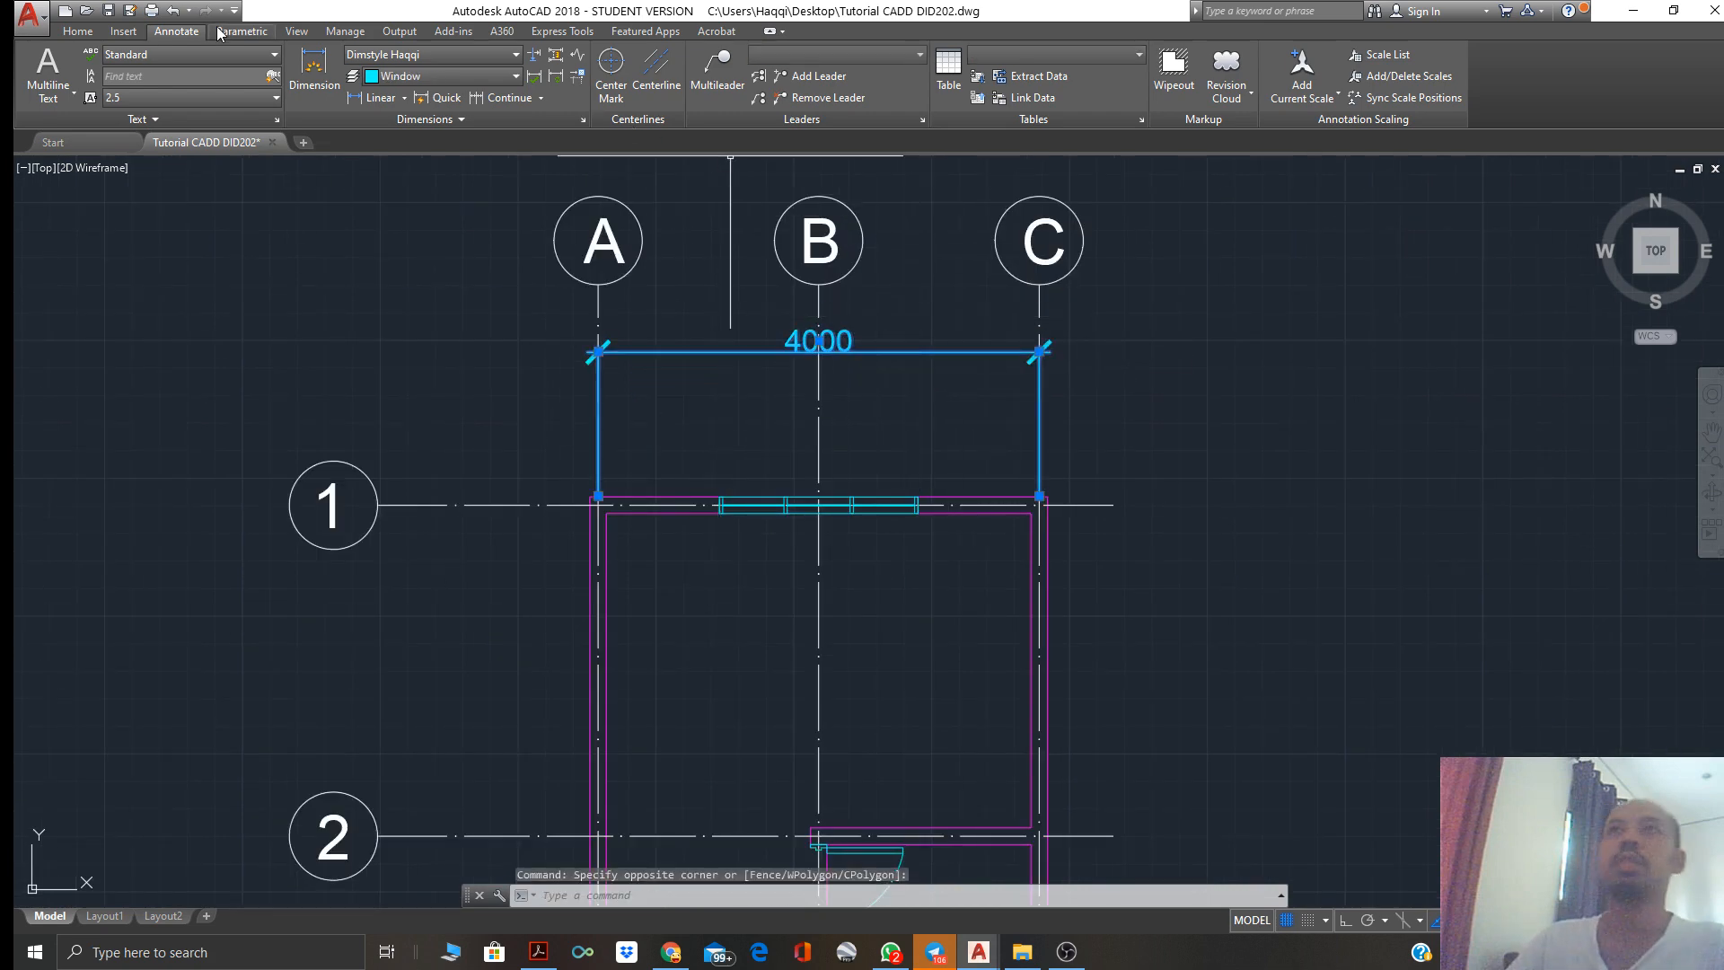
pyautogui.click(78, 31)
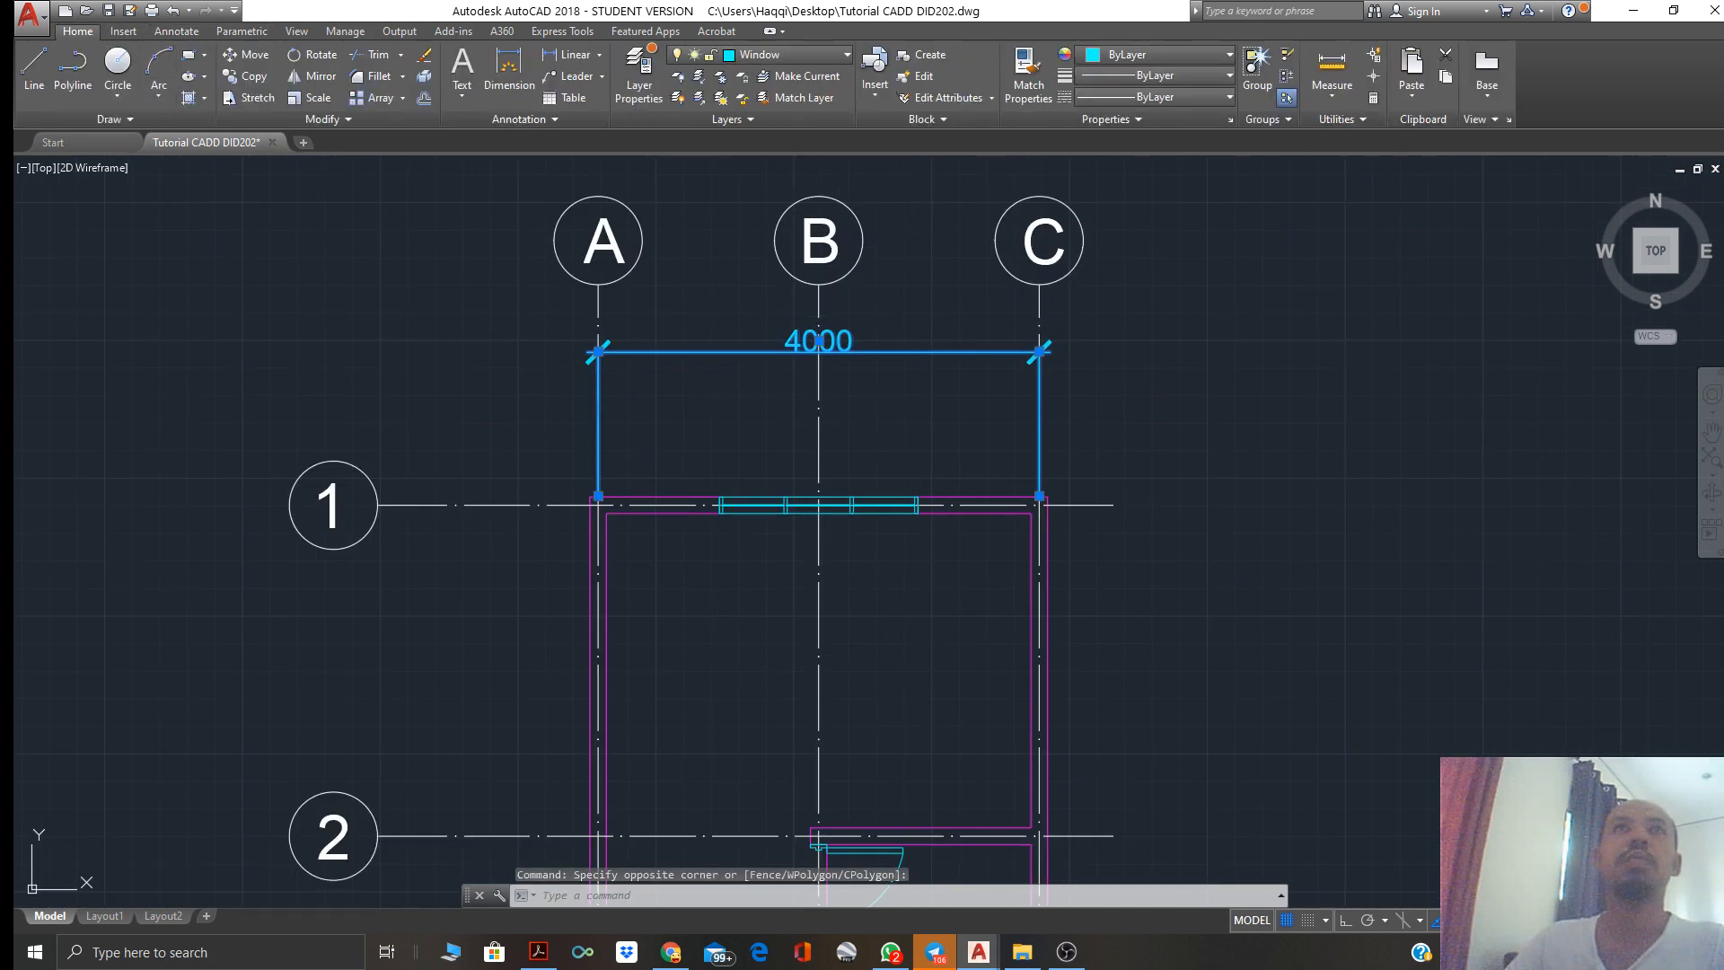
pyautogui.click(779, 54)
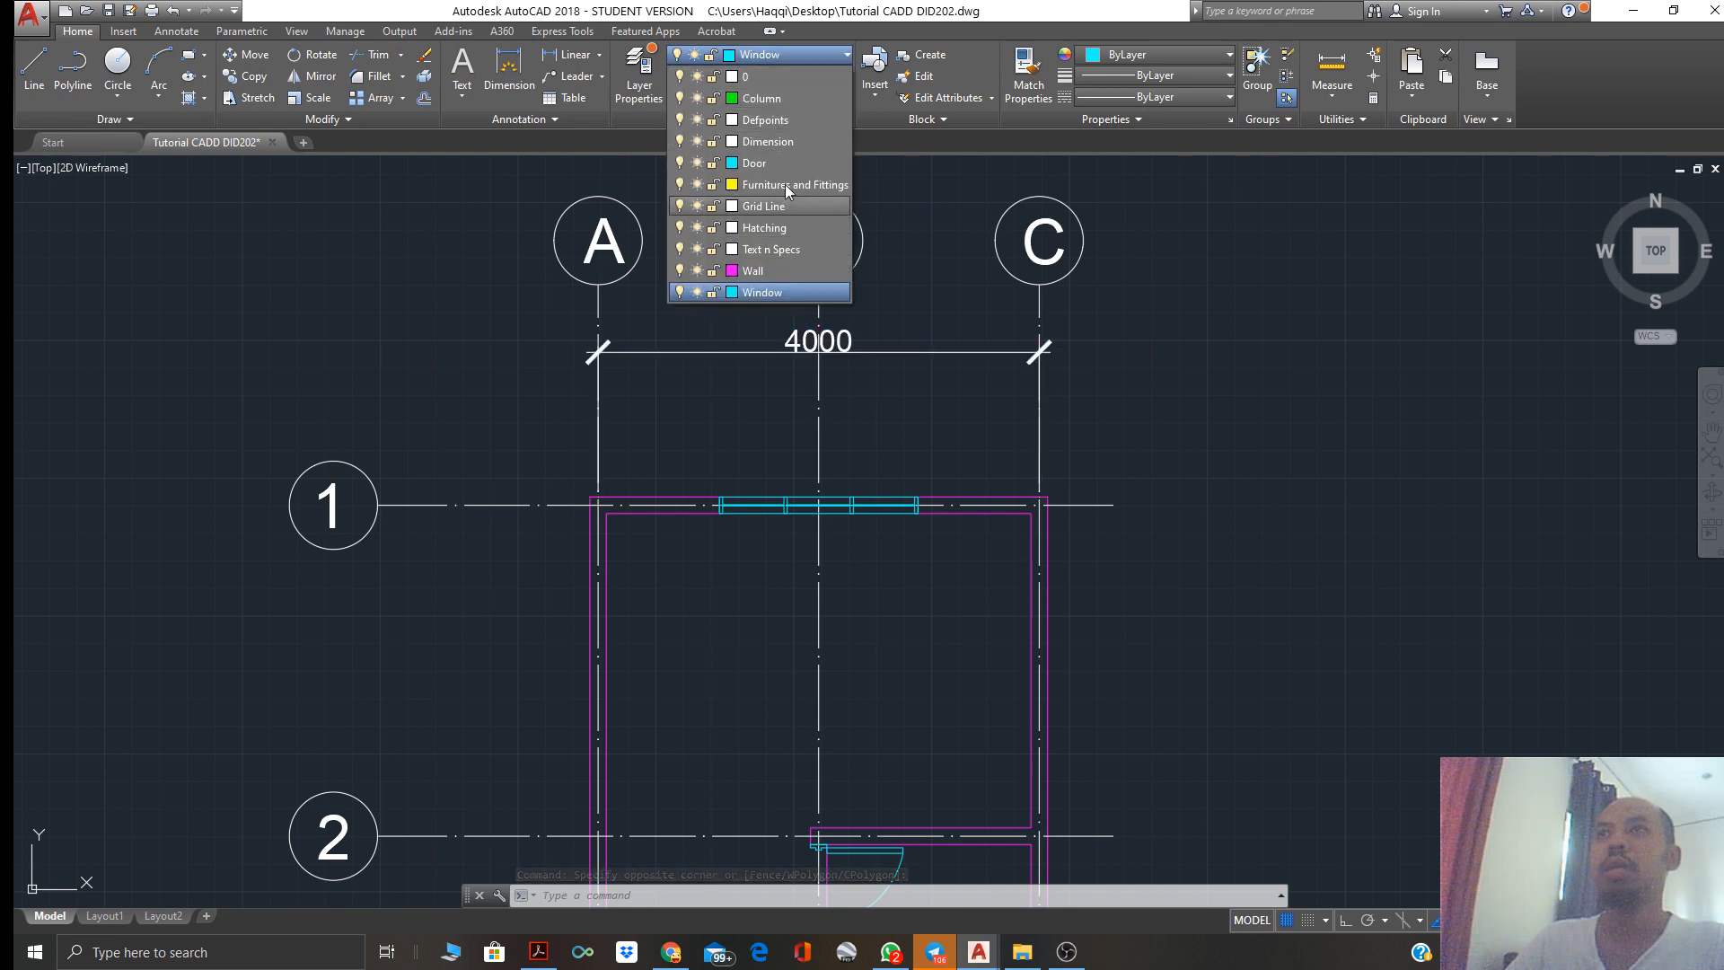
pyautogui.click(765, 141)
pyautogui.press('Escape')
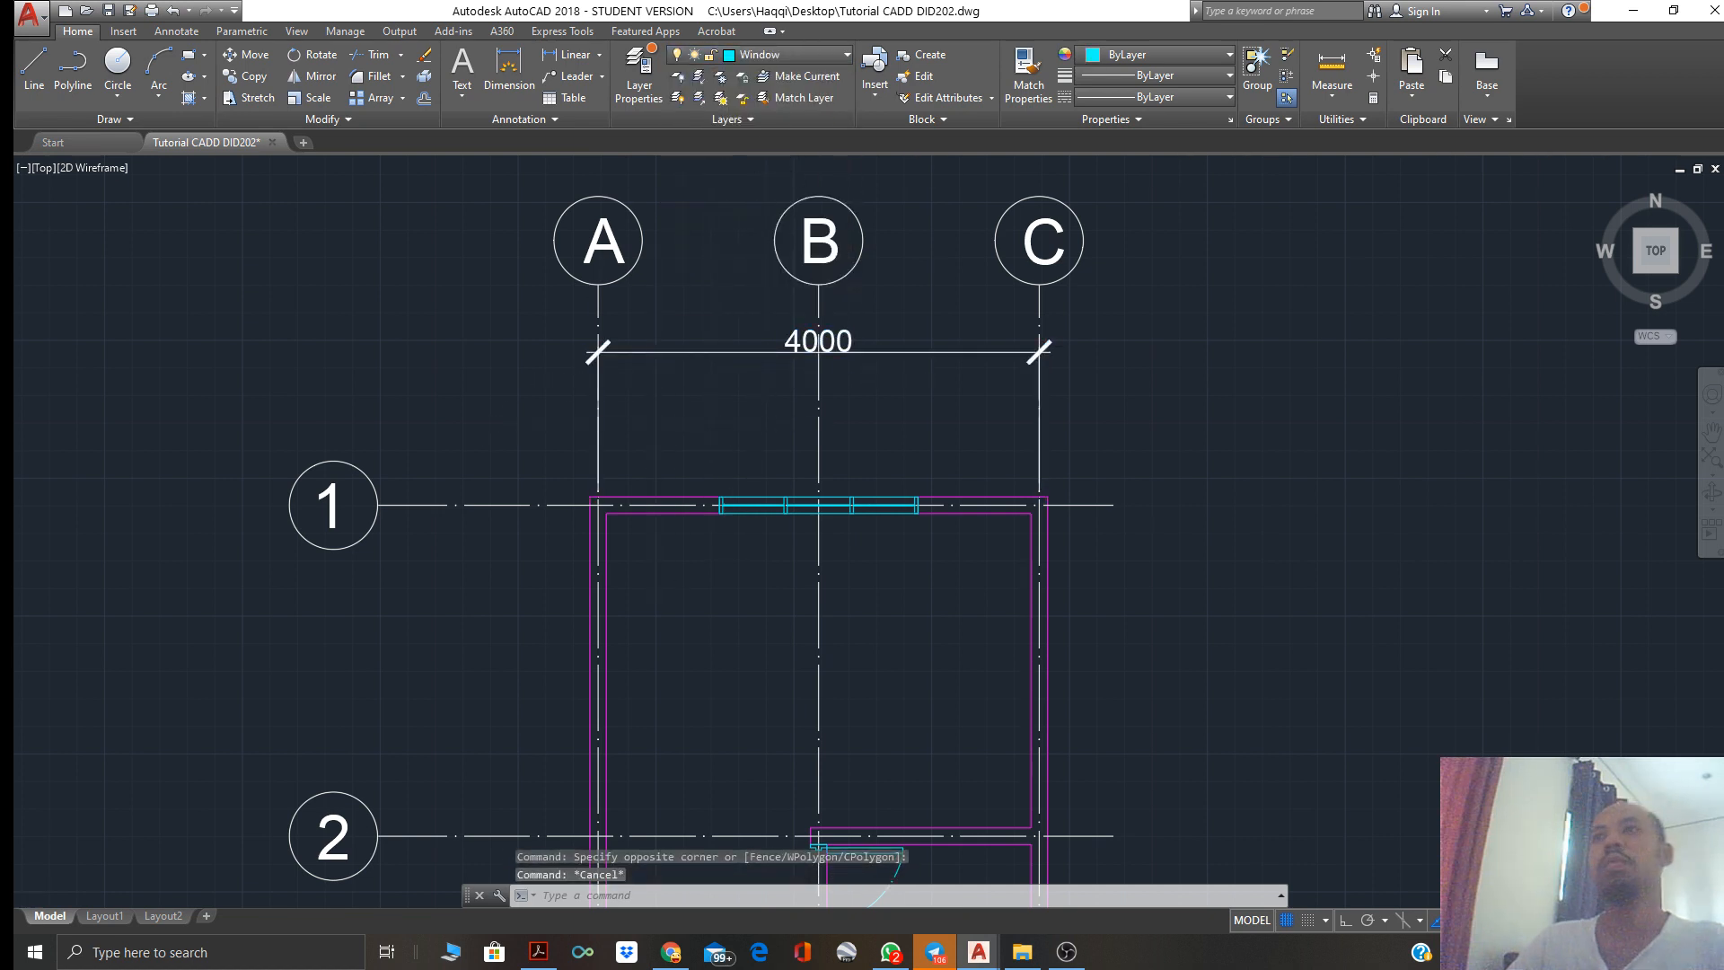
# Dimension the distance between grid lines 3 and 1, placing the dimension outside the plan's left wall beside the grid bubbles
pyautogui.scroll(-5, 709, 387)
pyautogui.scroll(4, 634, 449)
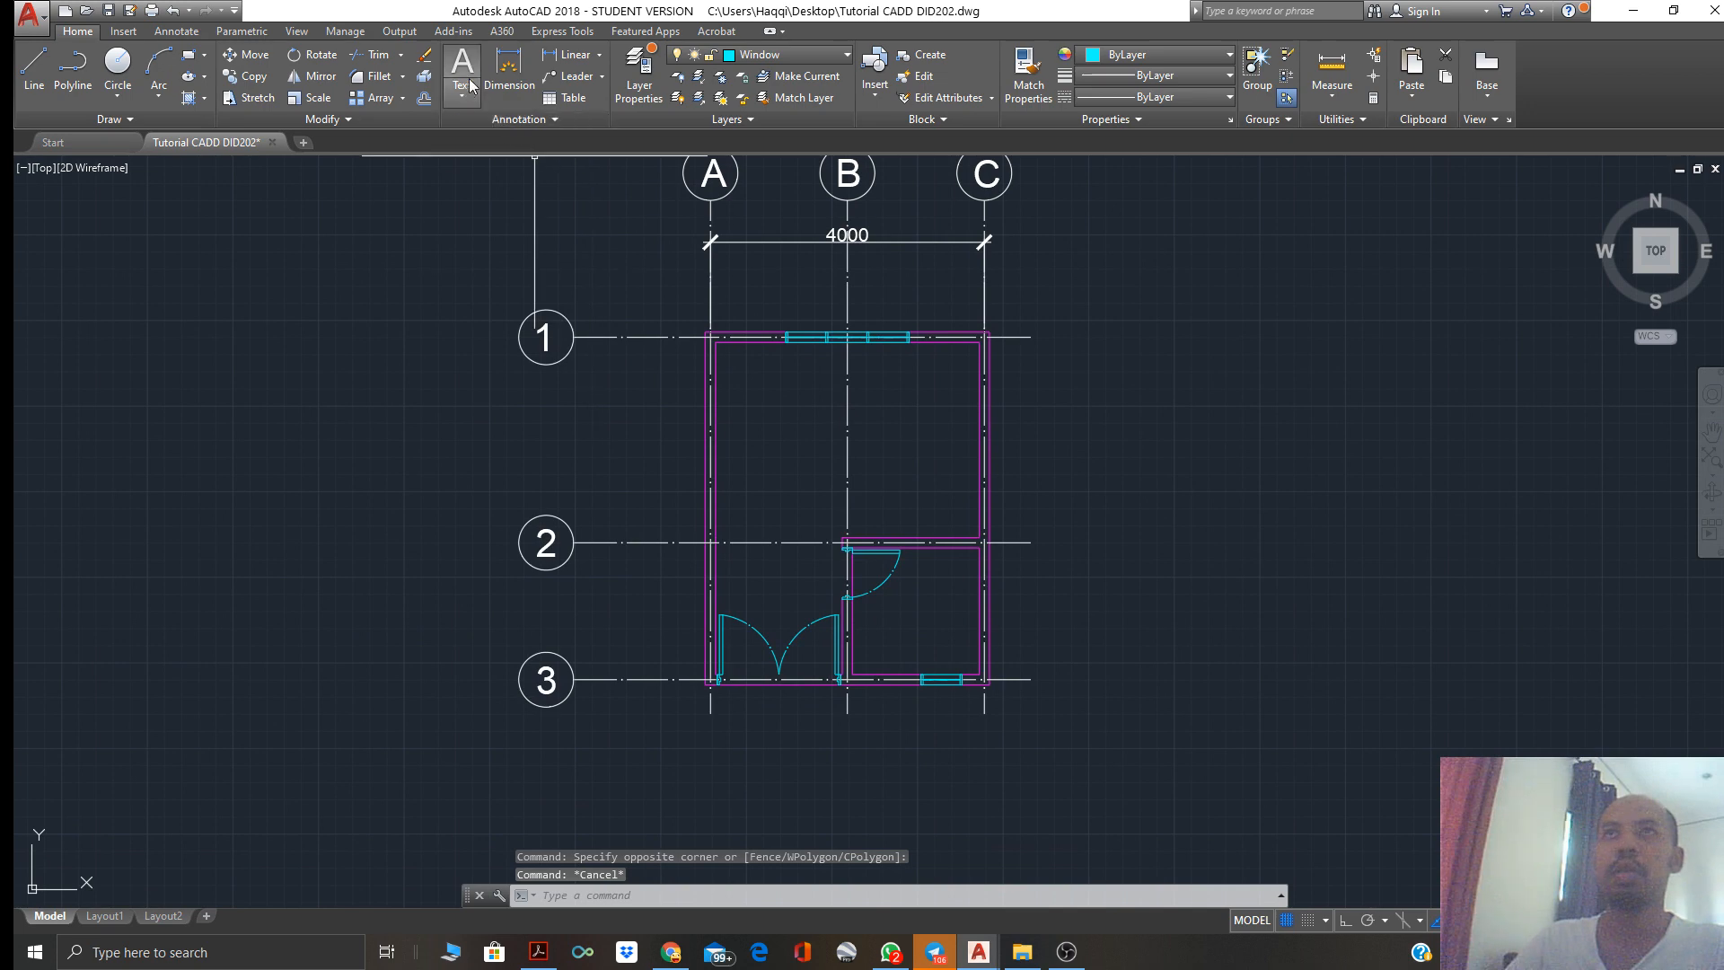
pyautogui.click(509, 67)
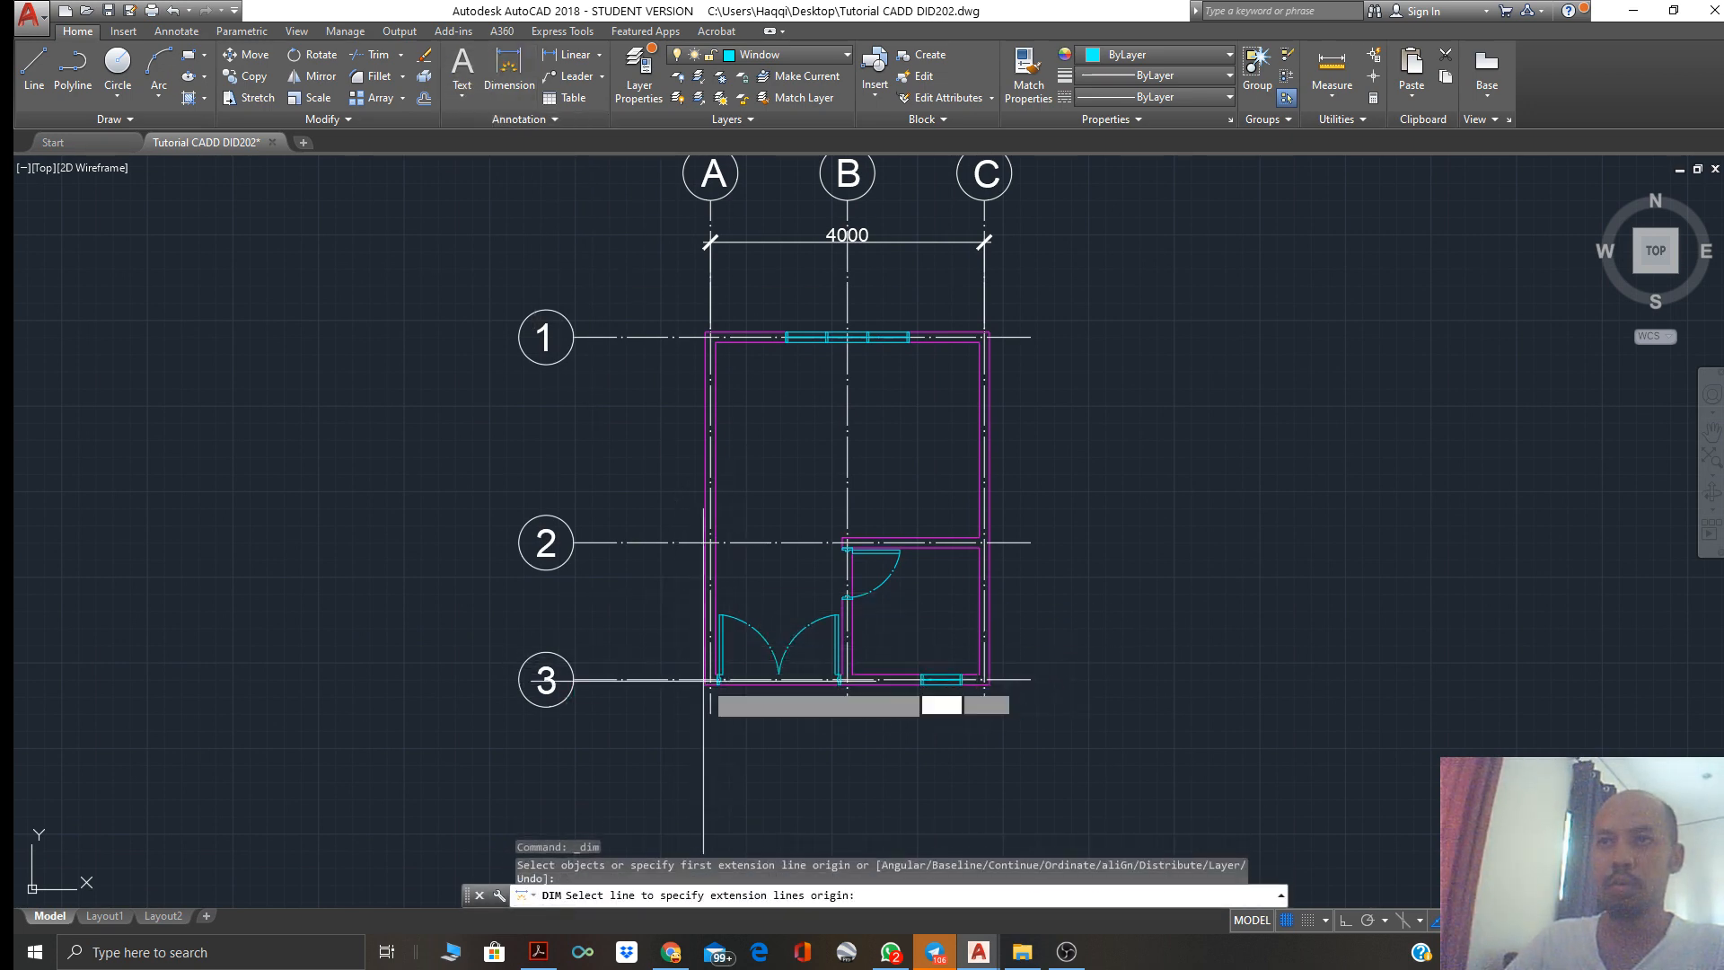
pyautogui.click(575, 679)
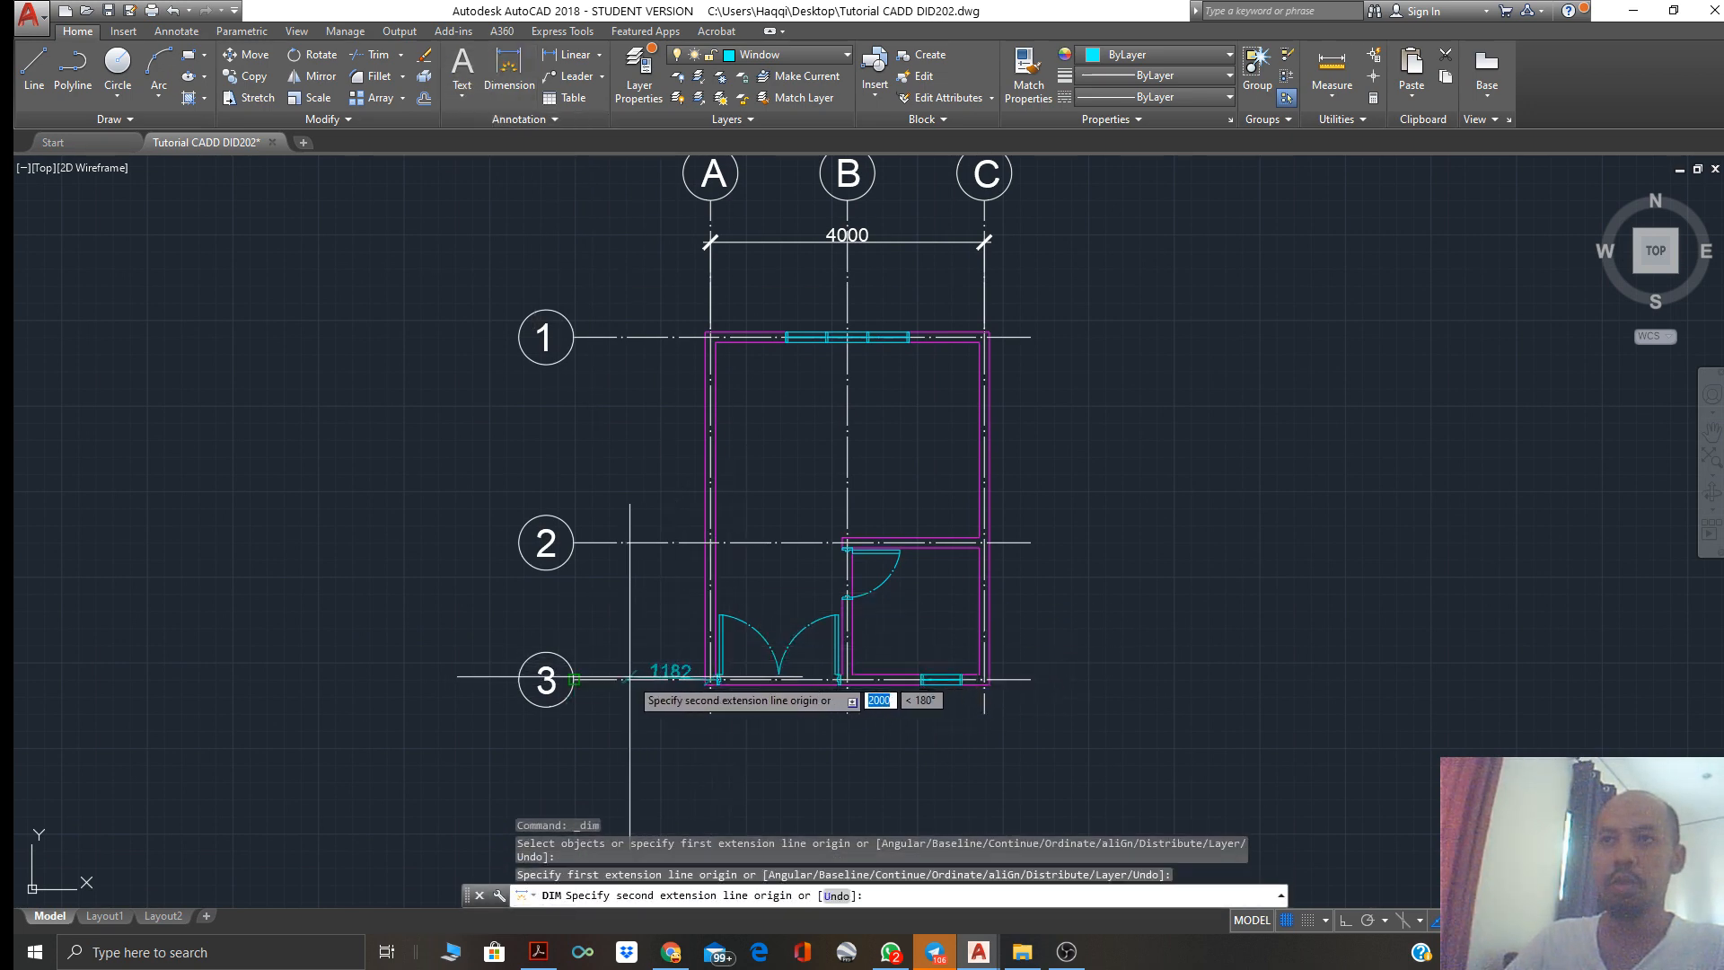
pyautogui.click(710, 338)
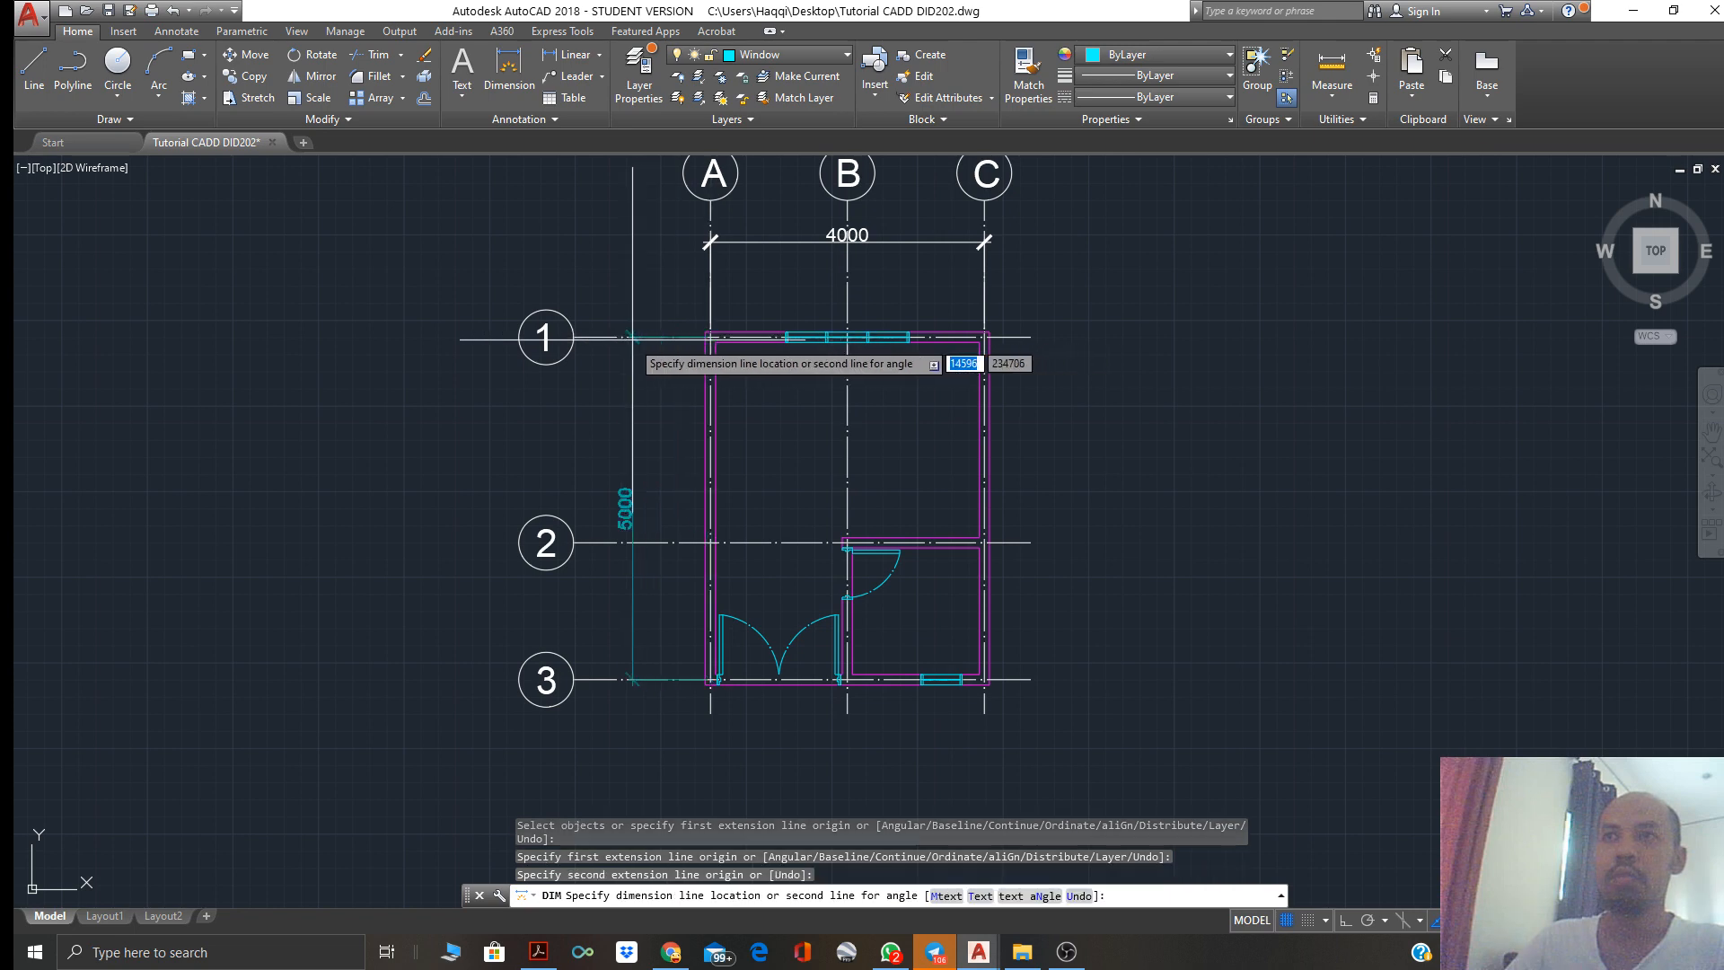
pyautogui.click(619, 340)
# Move the dimension between grids 1 and 3 to the Dimension layer and make Dimension the current layer
pyautogui.click(653, 425)
pyautogui.click(569, 405)
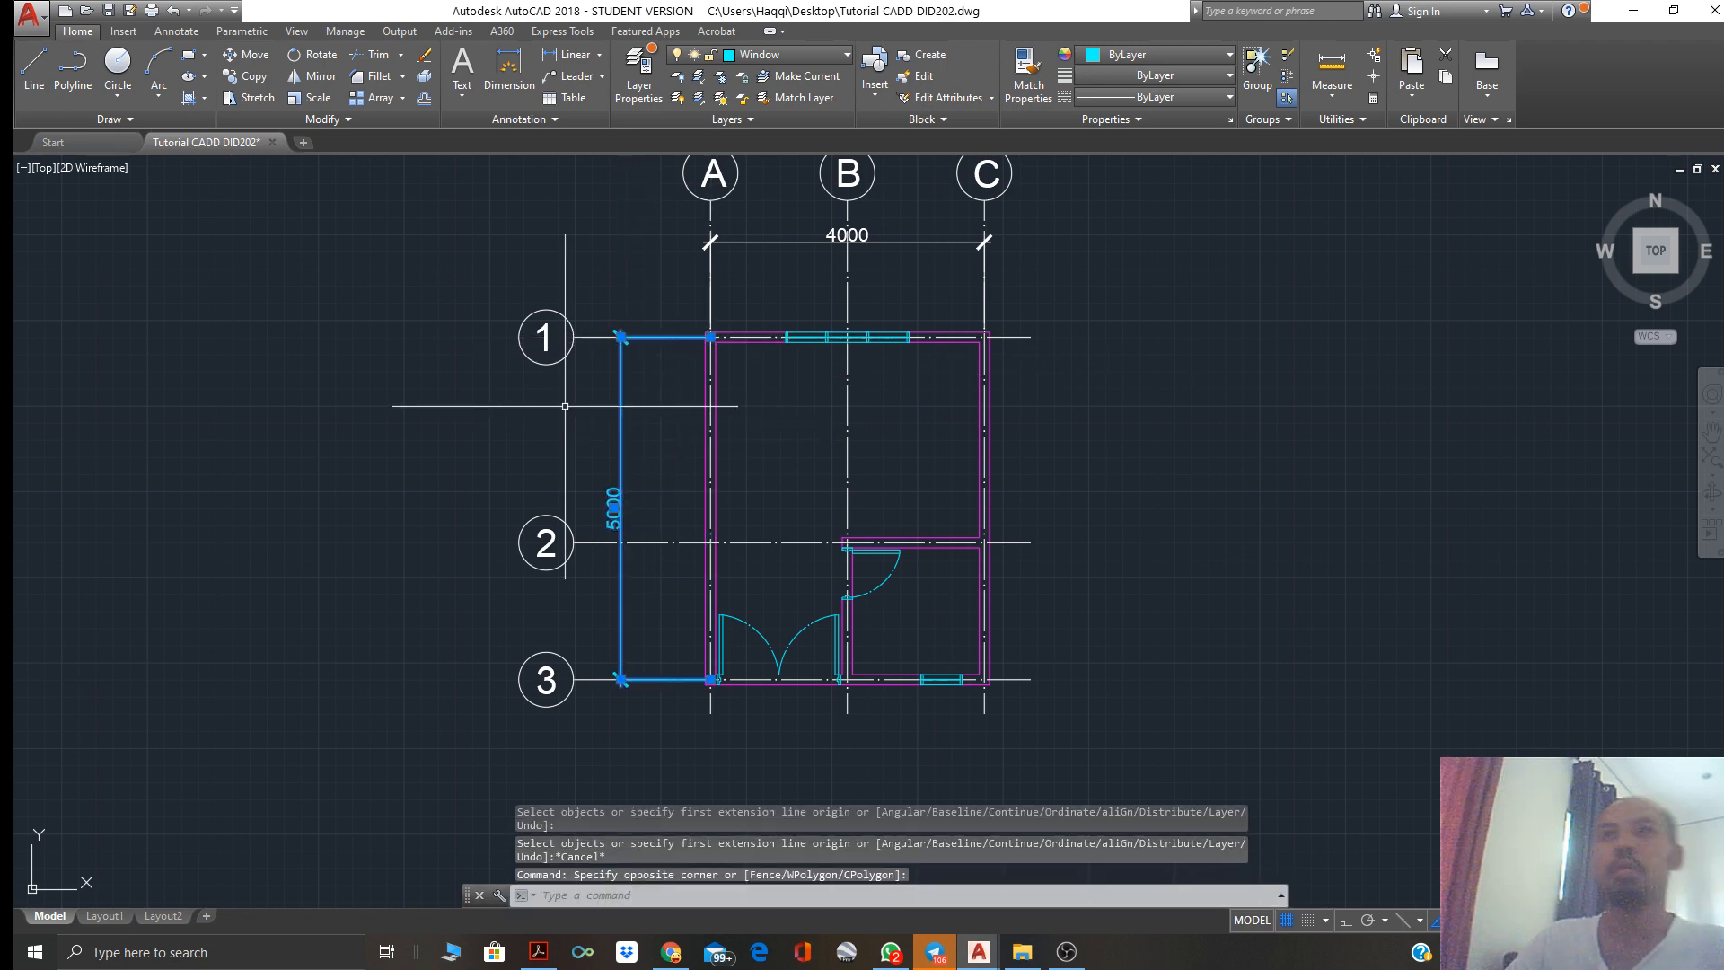
pyautogui.click(795, 56)
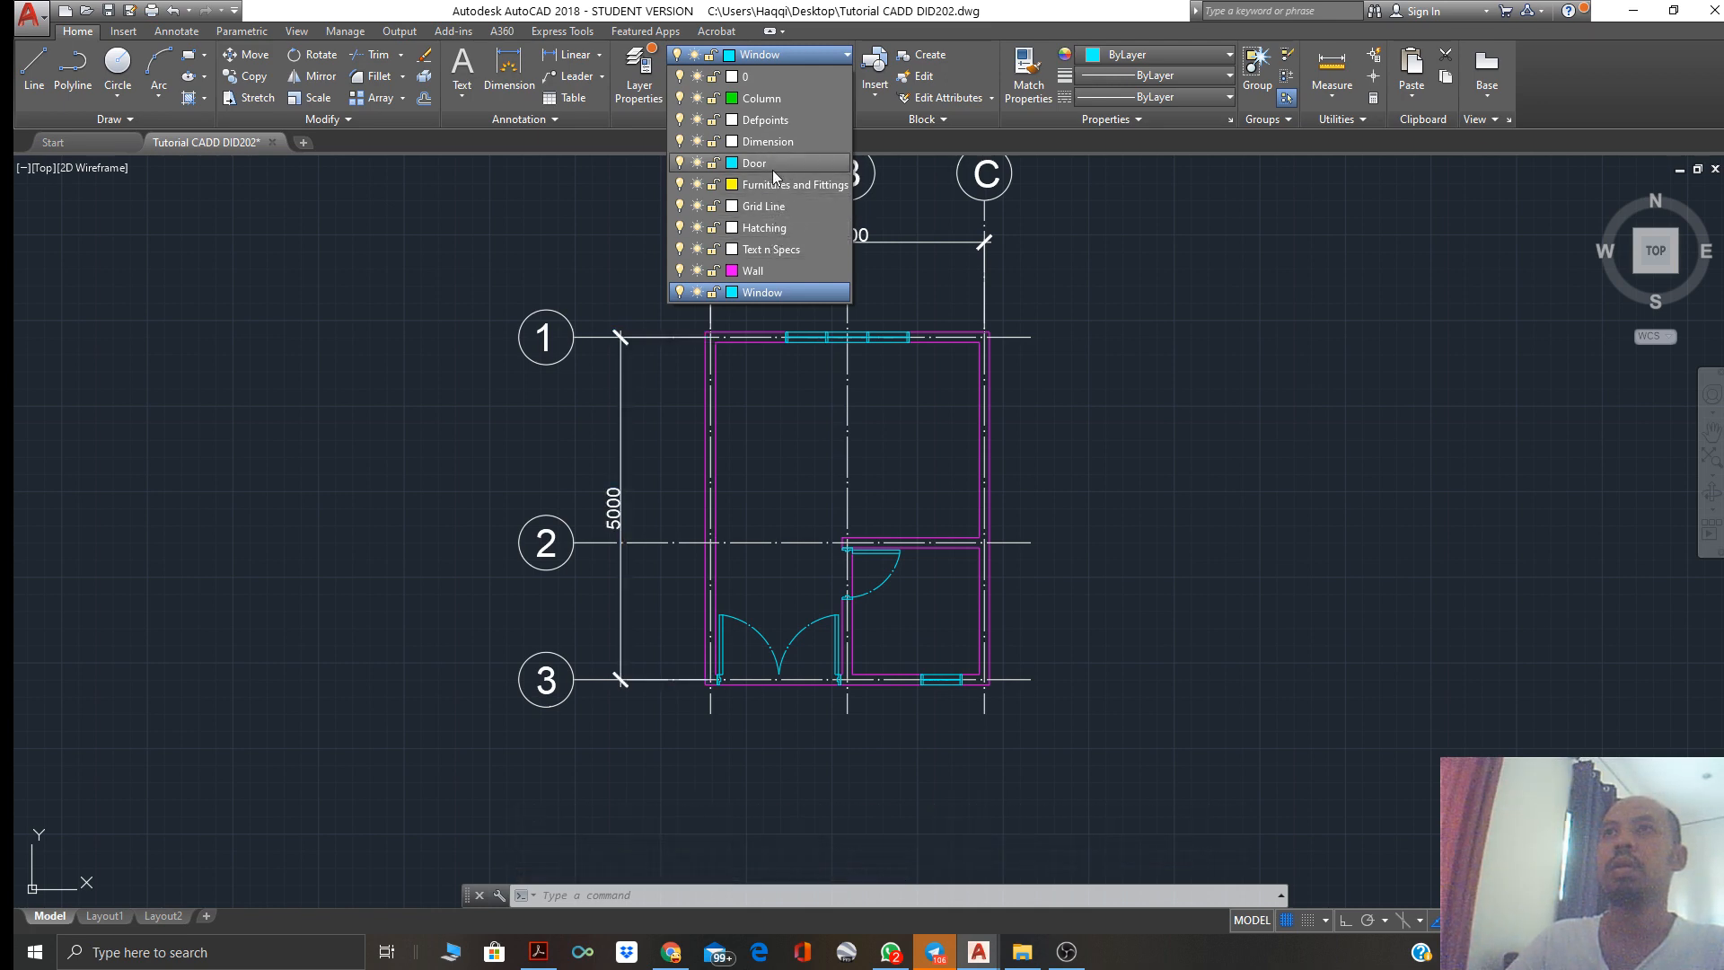
pyautogui.click(622, 386)
pyautogui.press('Escape')
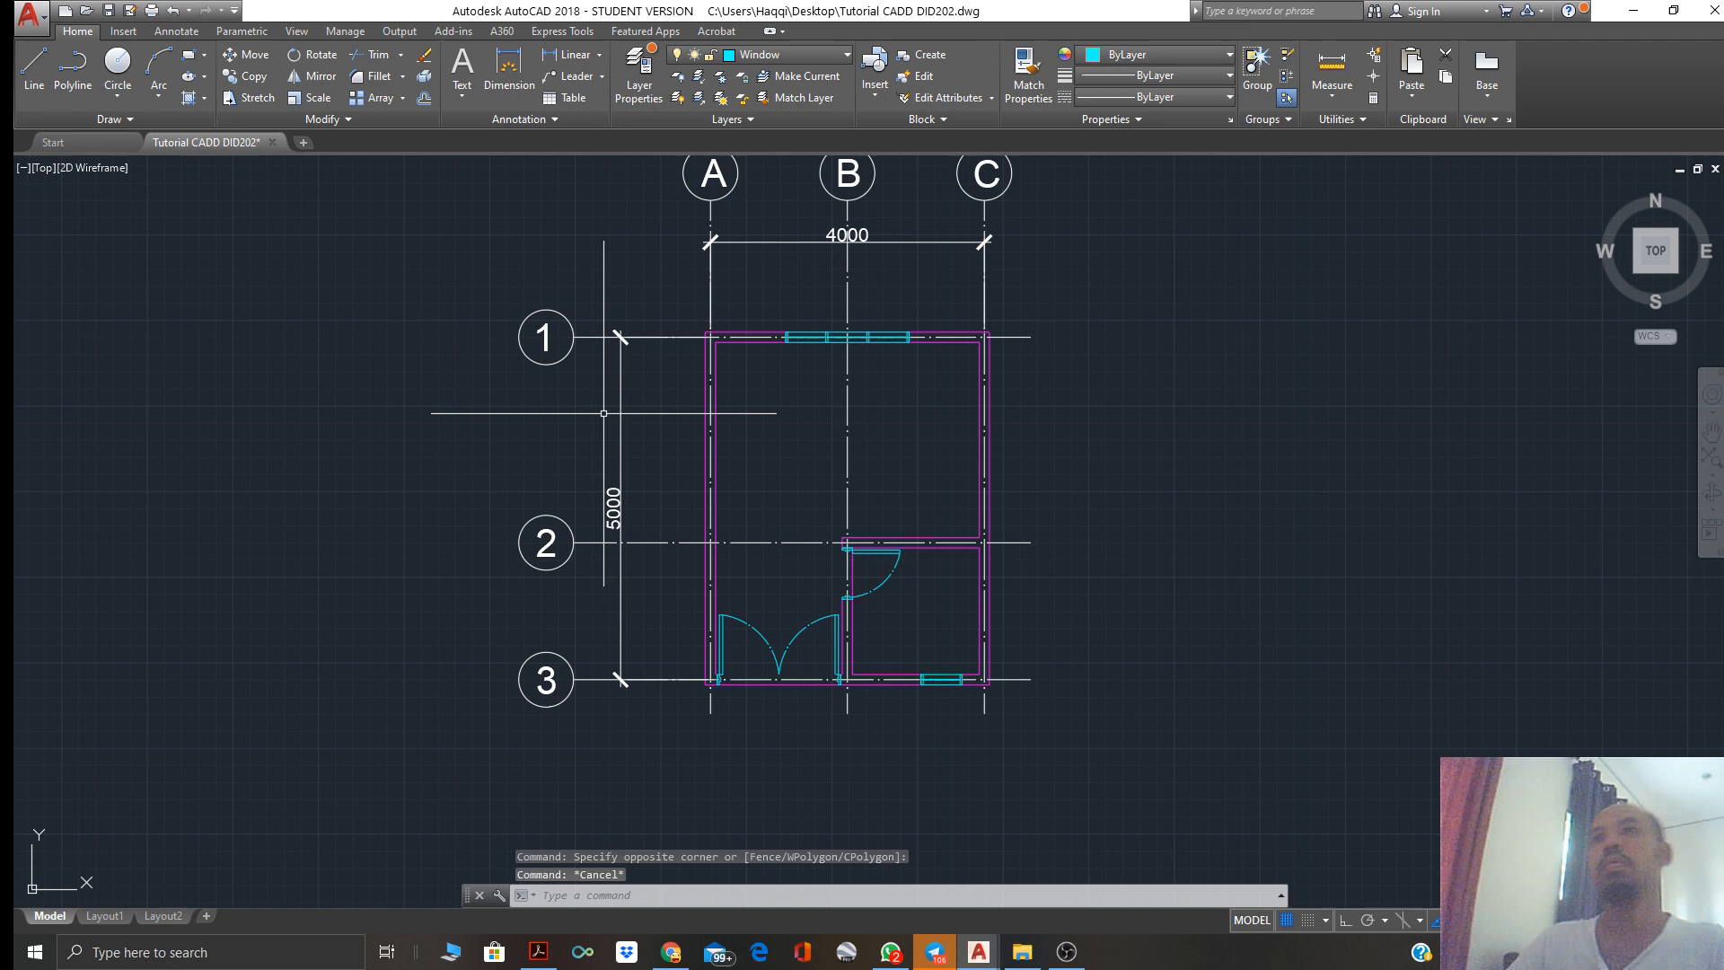
pyautogui.click(738, 57)
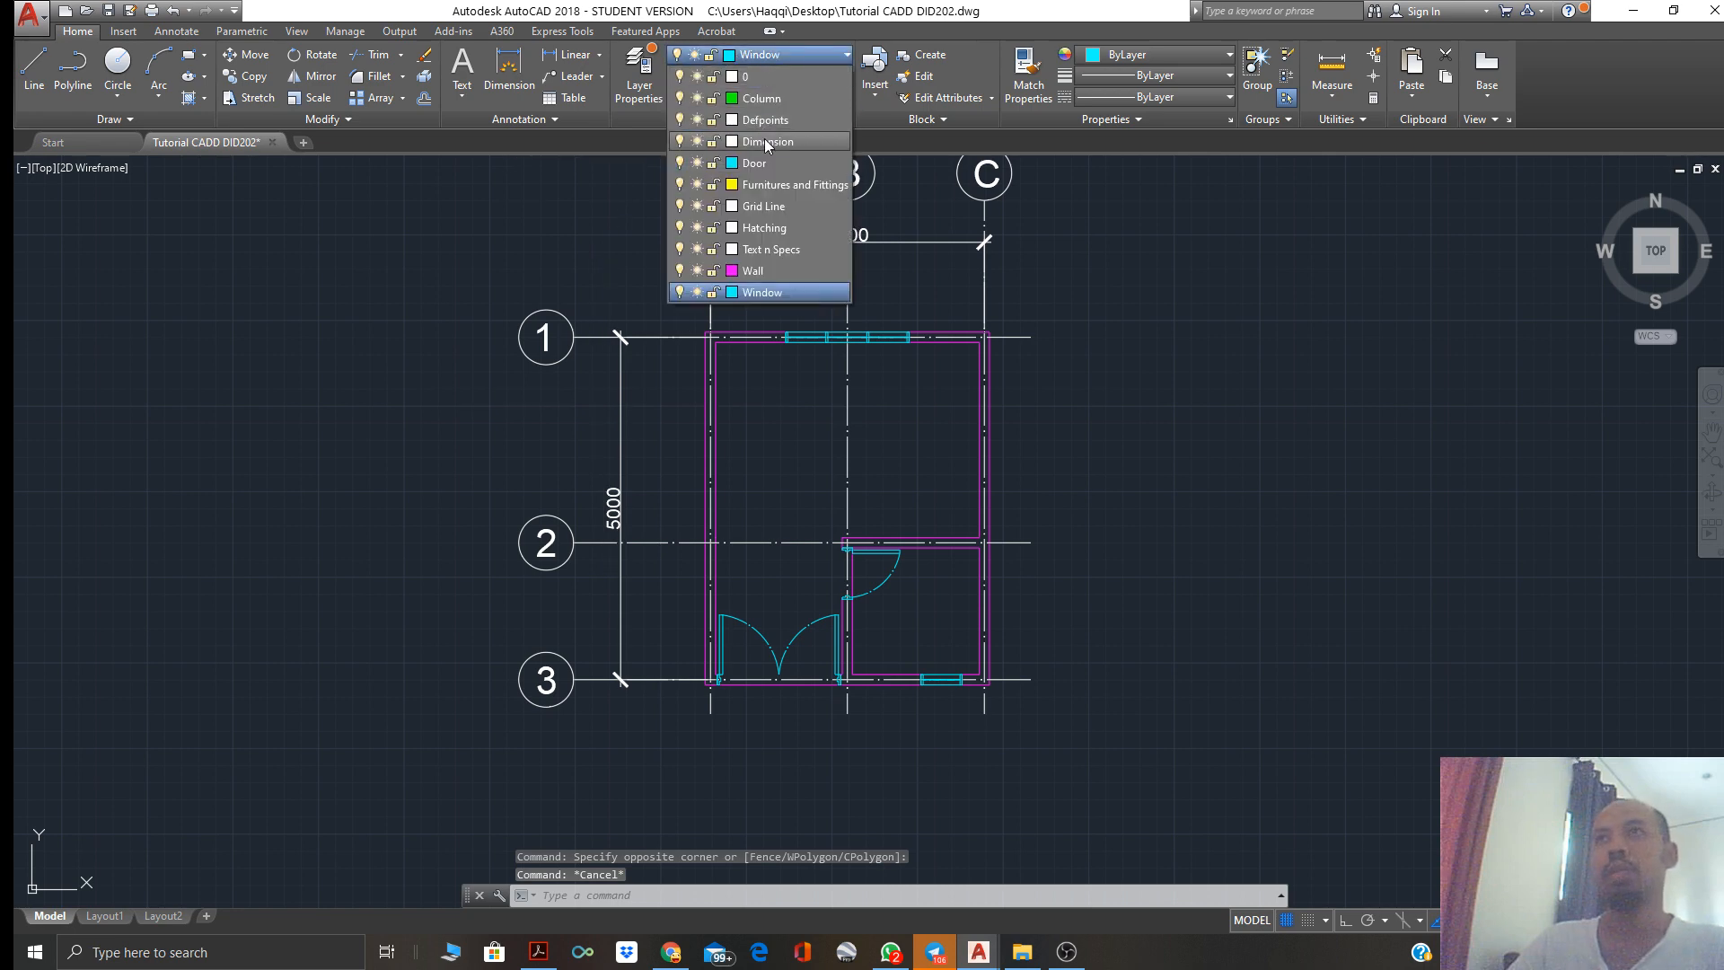
pyautogui.click(765, 143)
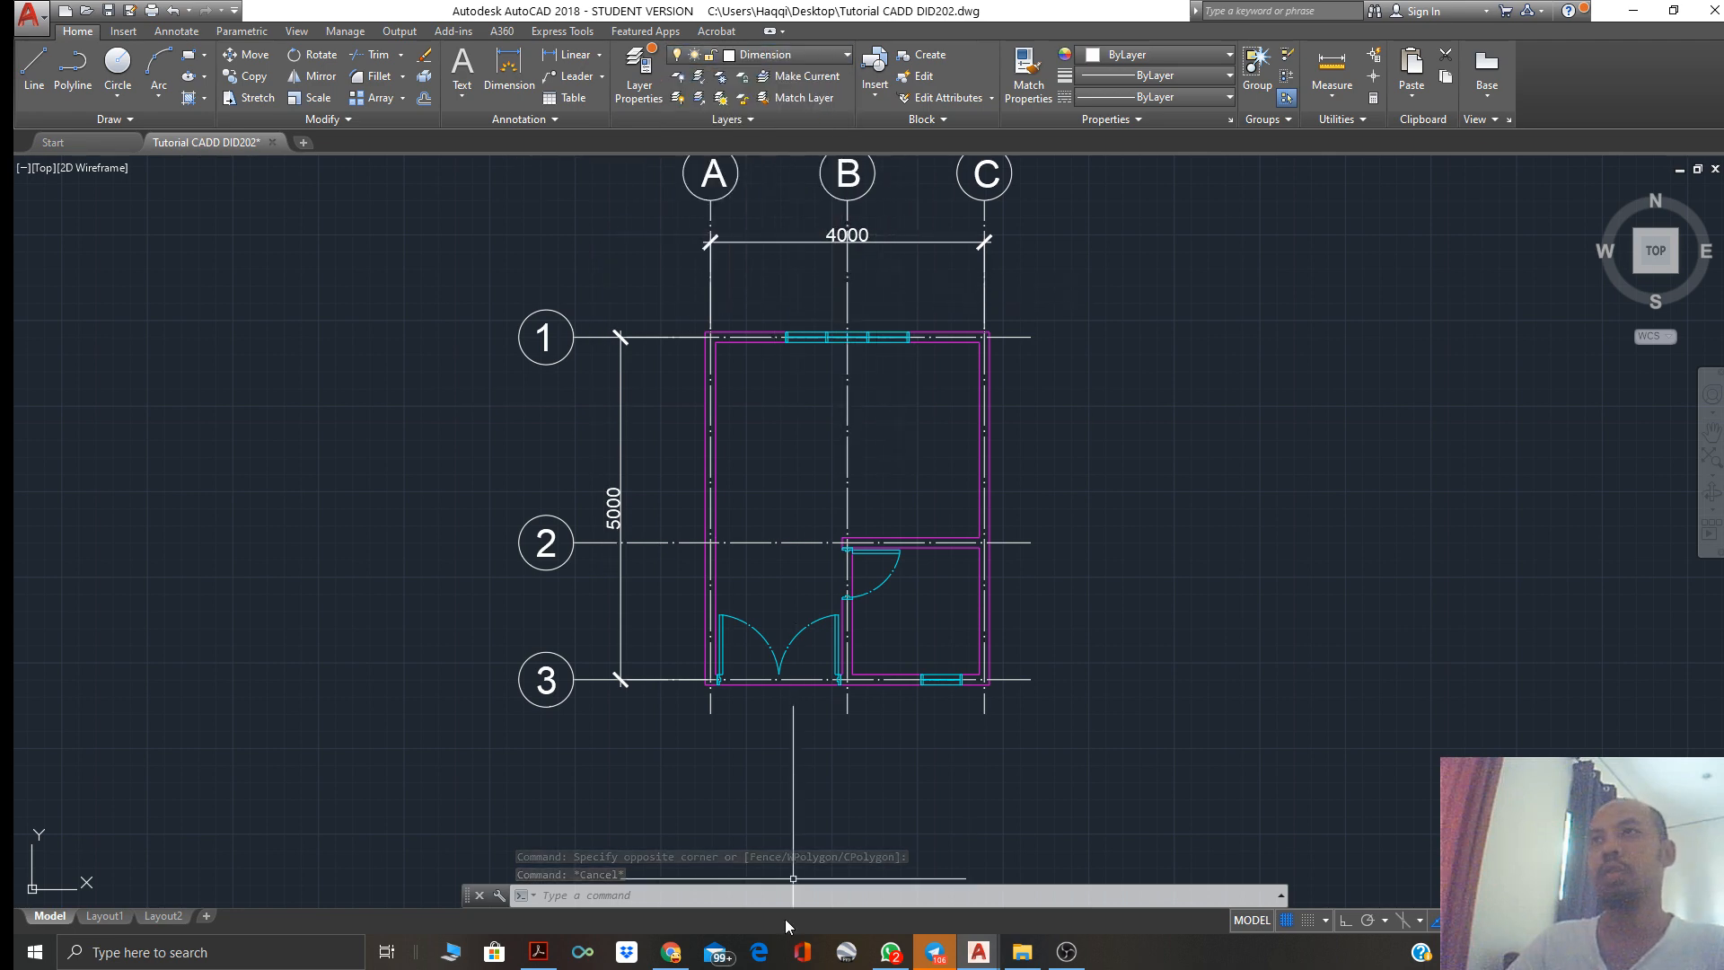
# Check the dimensions in the sample PDF in Acrobat, return to AutoCAD and dimension the distance between grids 3 and 2 along grid A
pyautogui.click(540, 954)
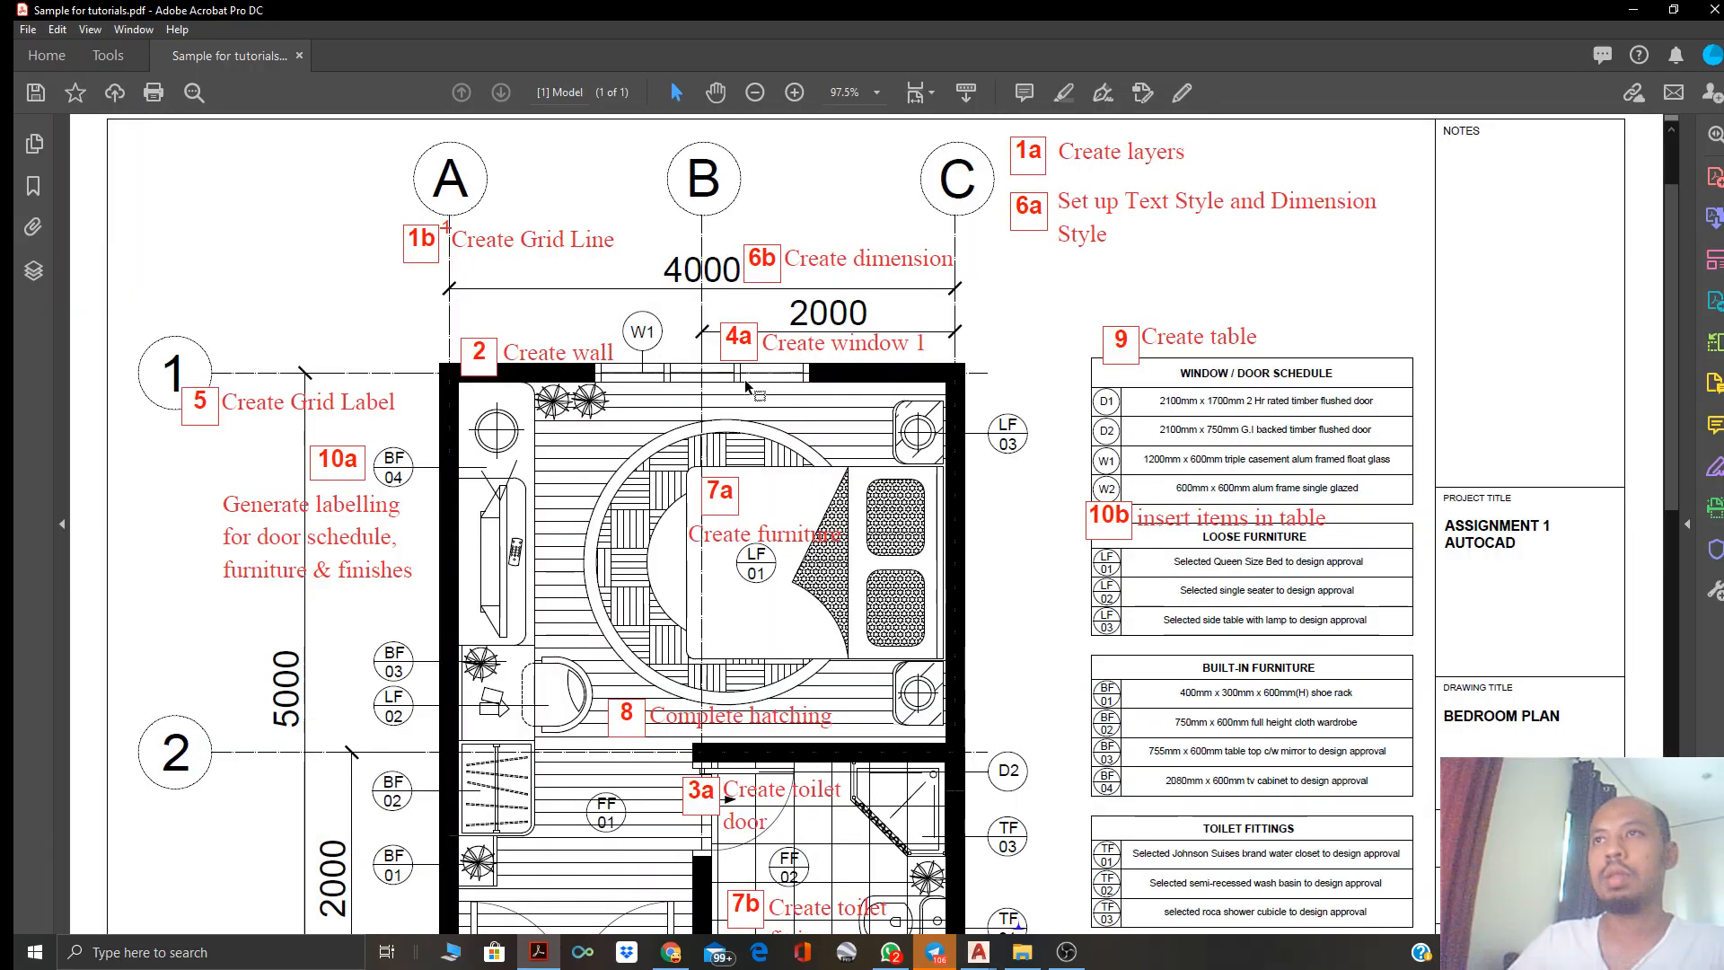
pyautogui.scroll(-1, 582, 481)
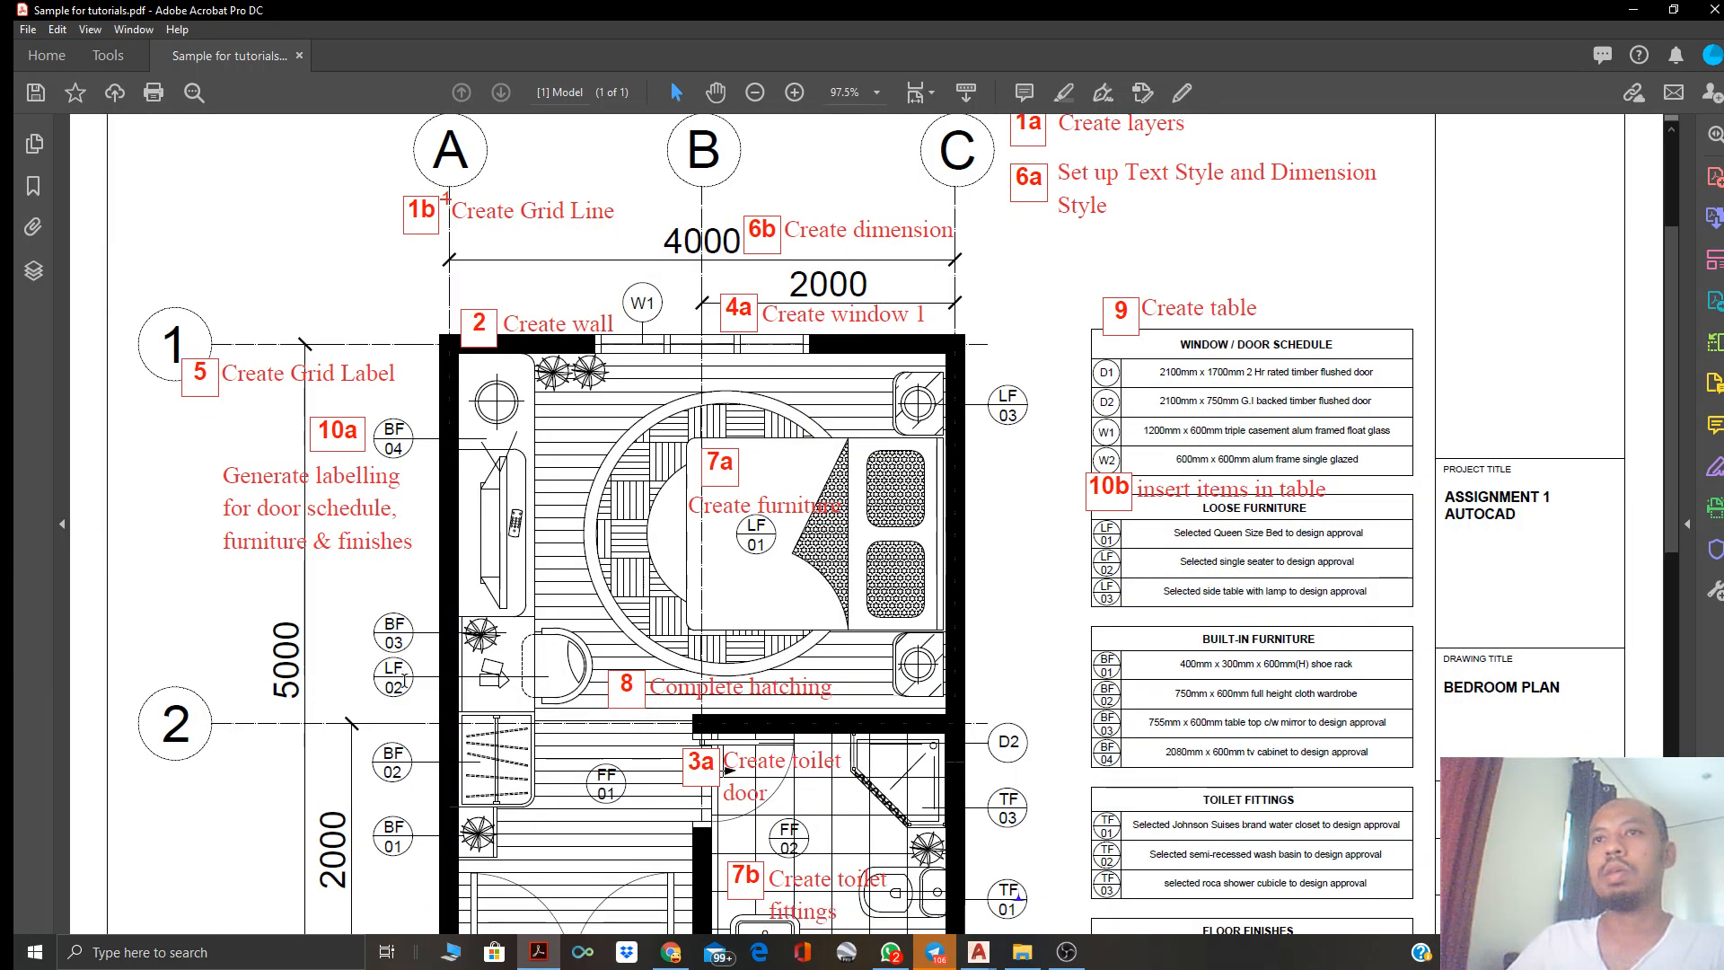
pyautogui.scroll(-2, 575, 539)
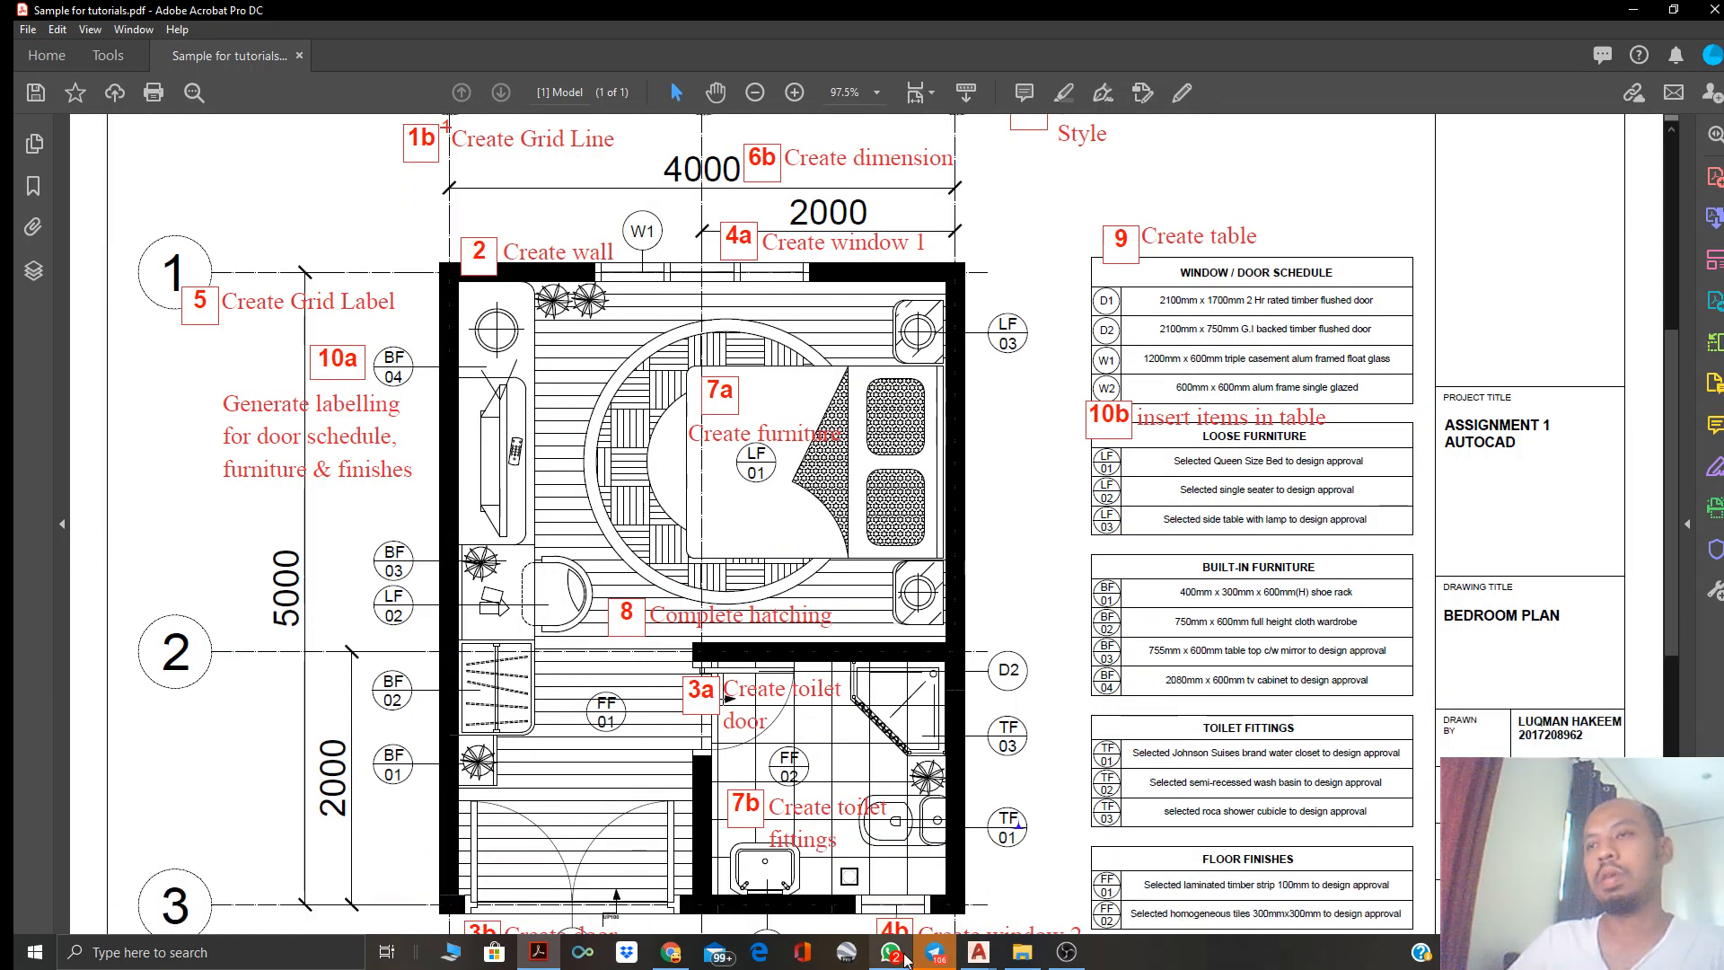
pyautogui.moveTo(979, 957)
pyautogui.click(881, 875)
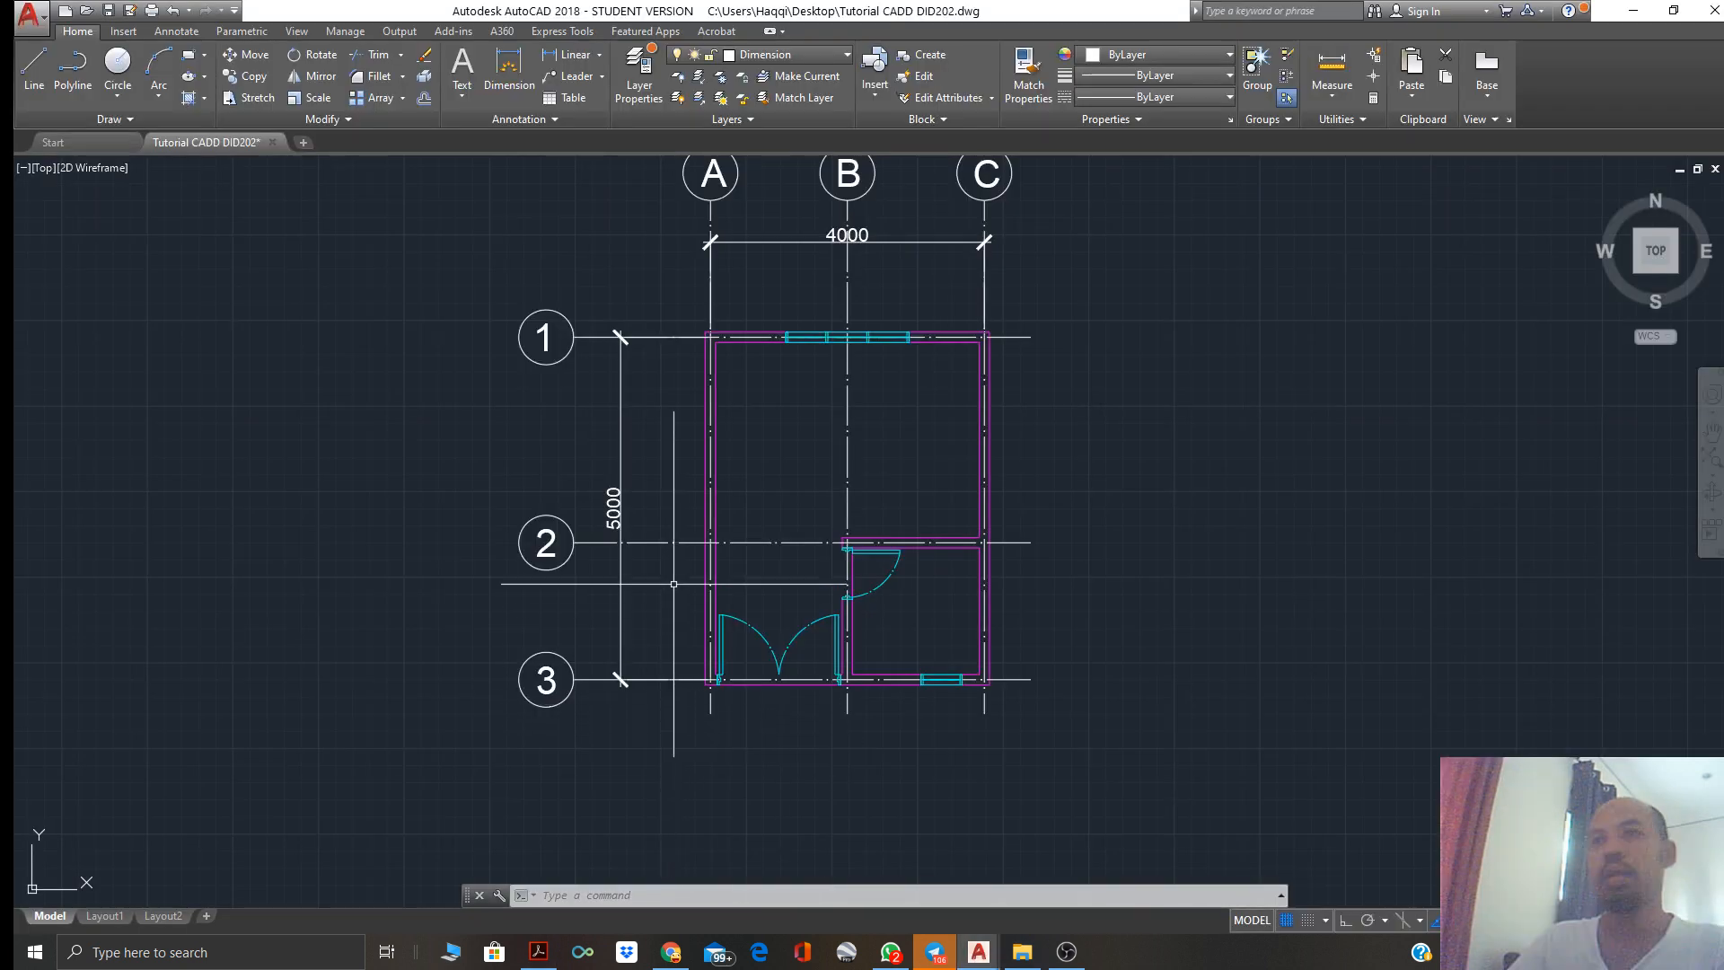
pyautogui.click(508, 72)
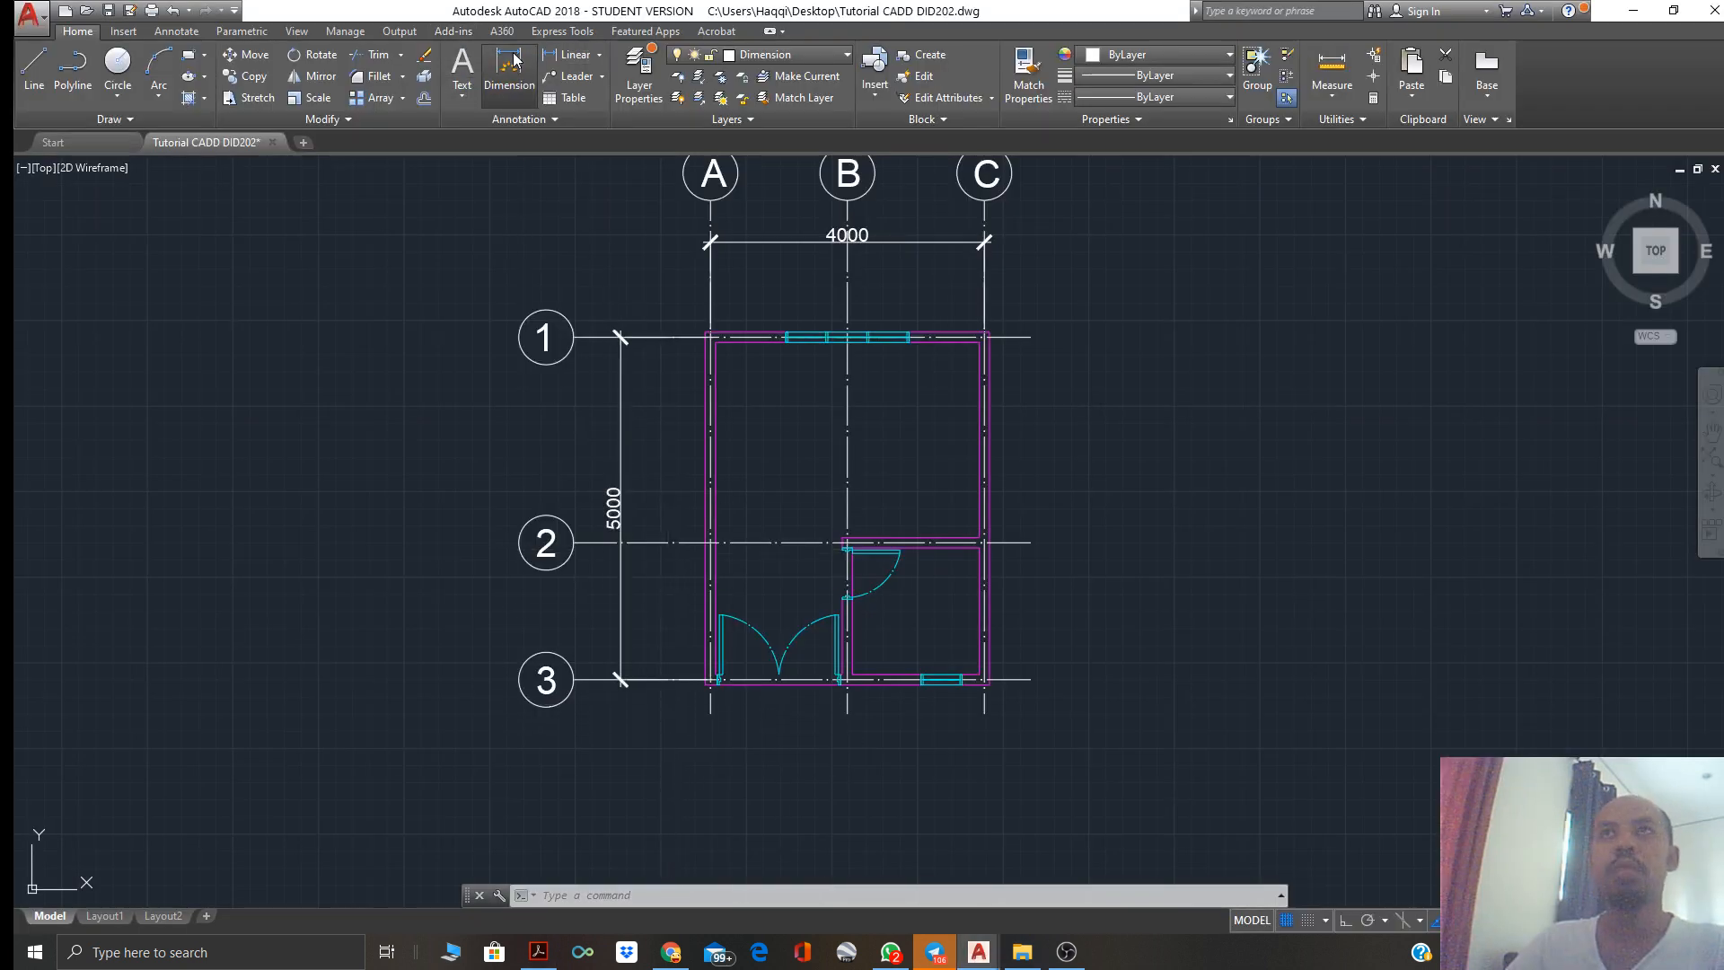
pyautogui.scroll(4, 709, 678)
pyautogui.moveTo(689, 642); pyautogui.dragTo(721, 668, button='middle')
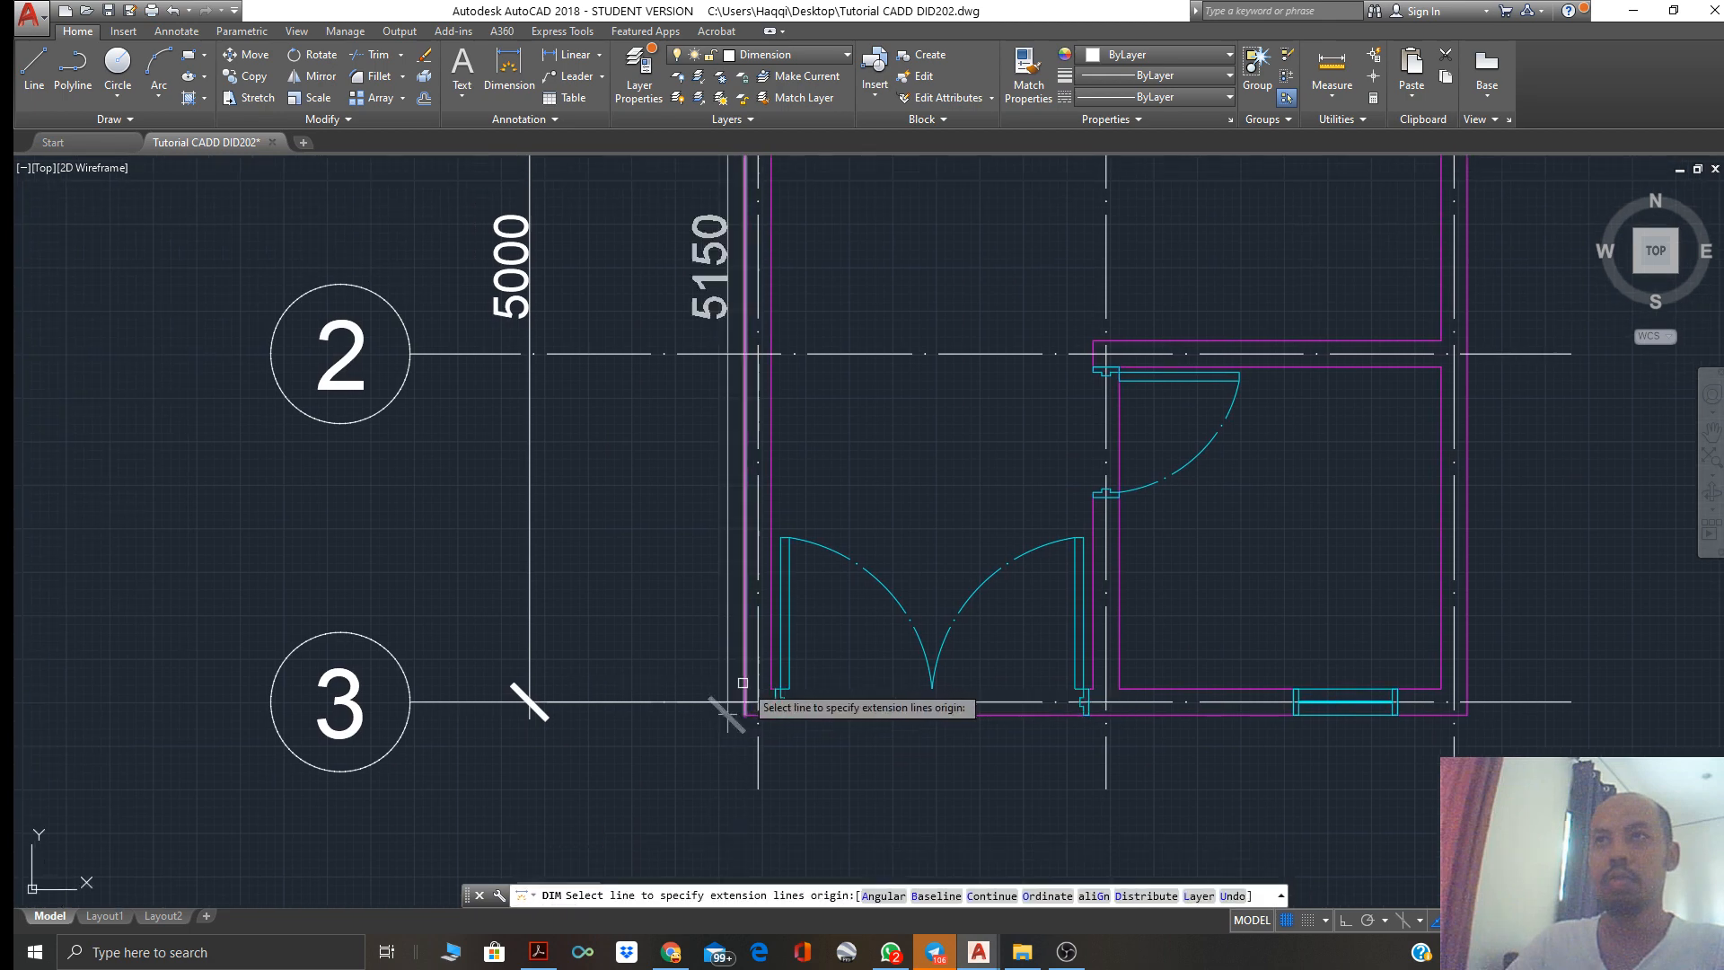
pyautogui.click(727, 676)
pyautogui.click(759, 353)
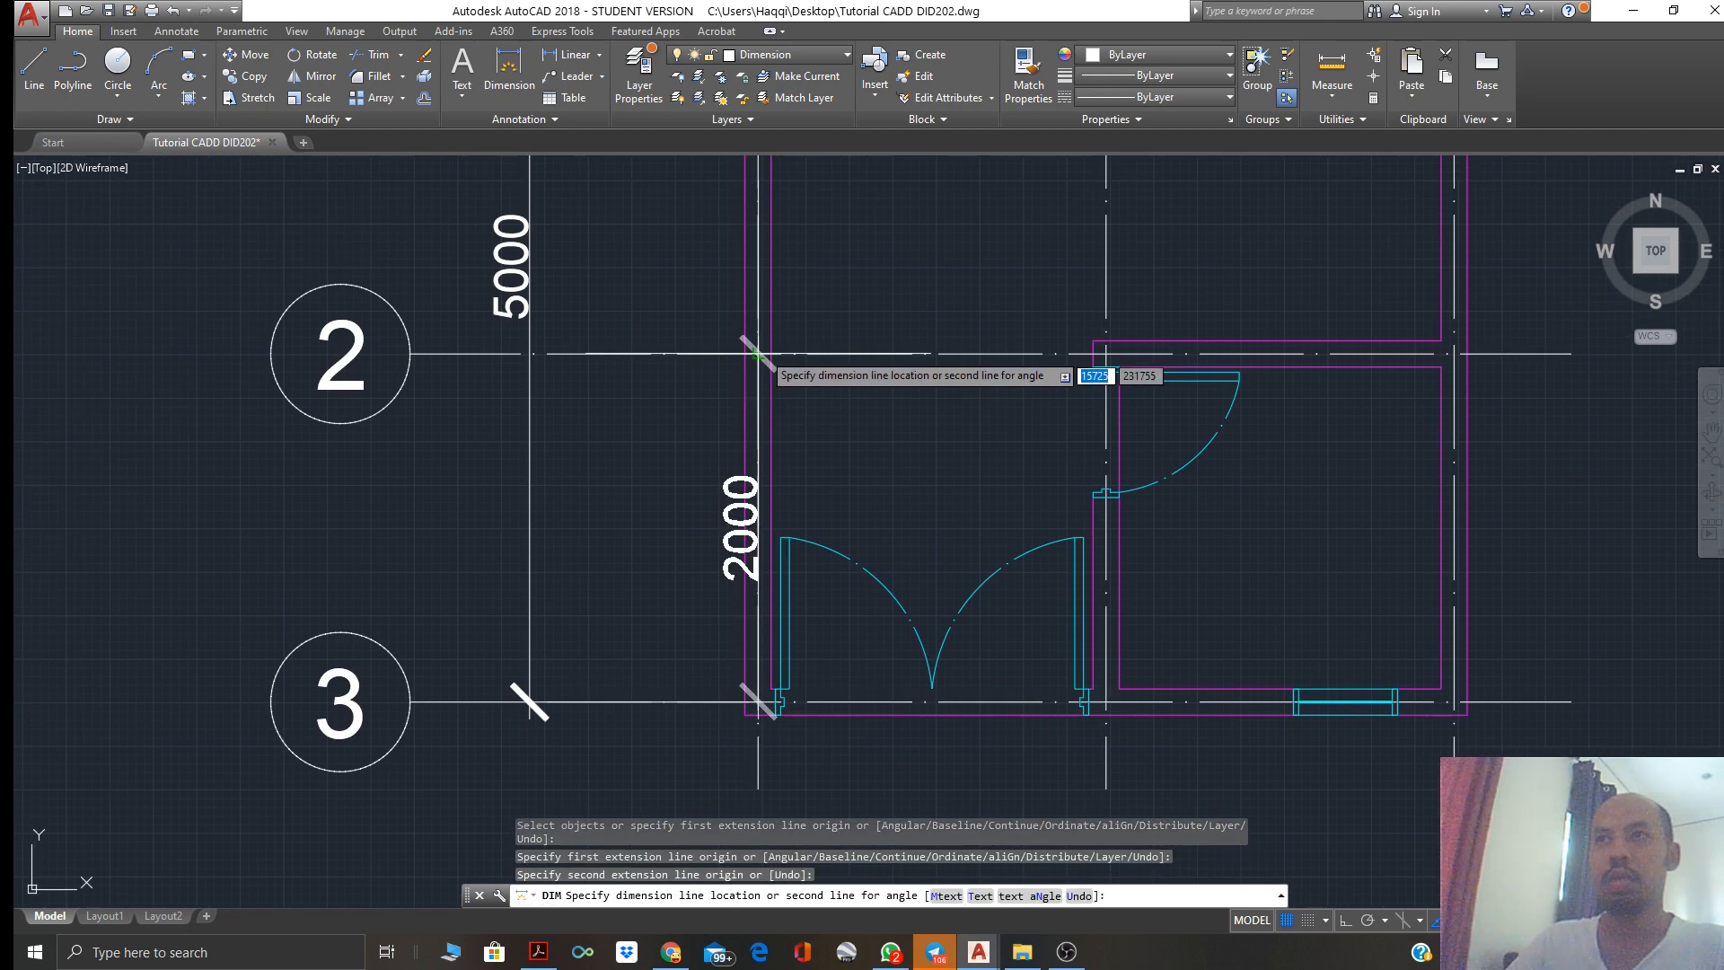
pyautogui.click(760, 395)
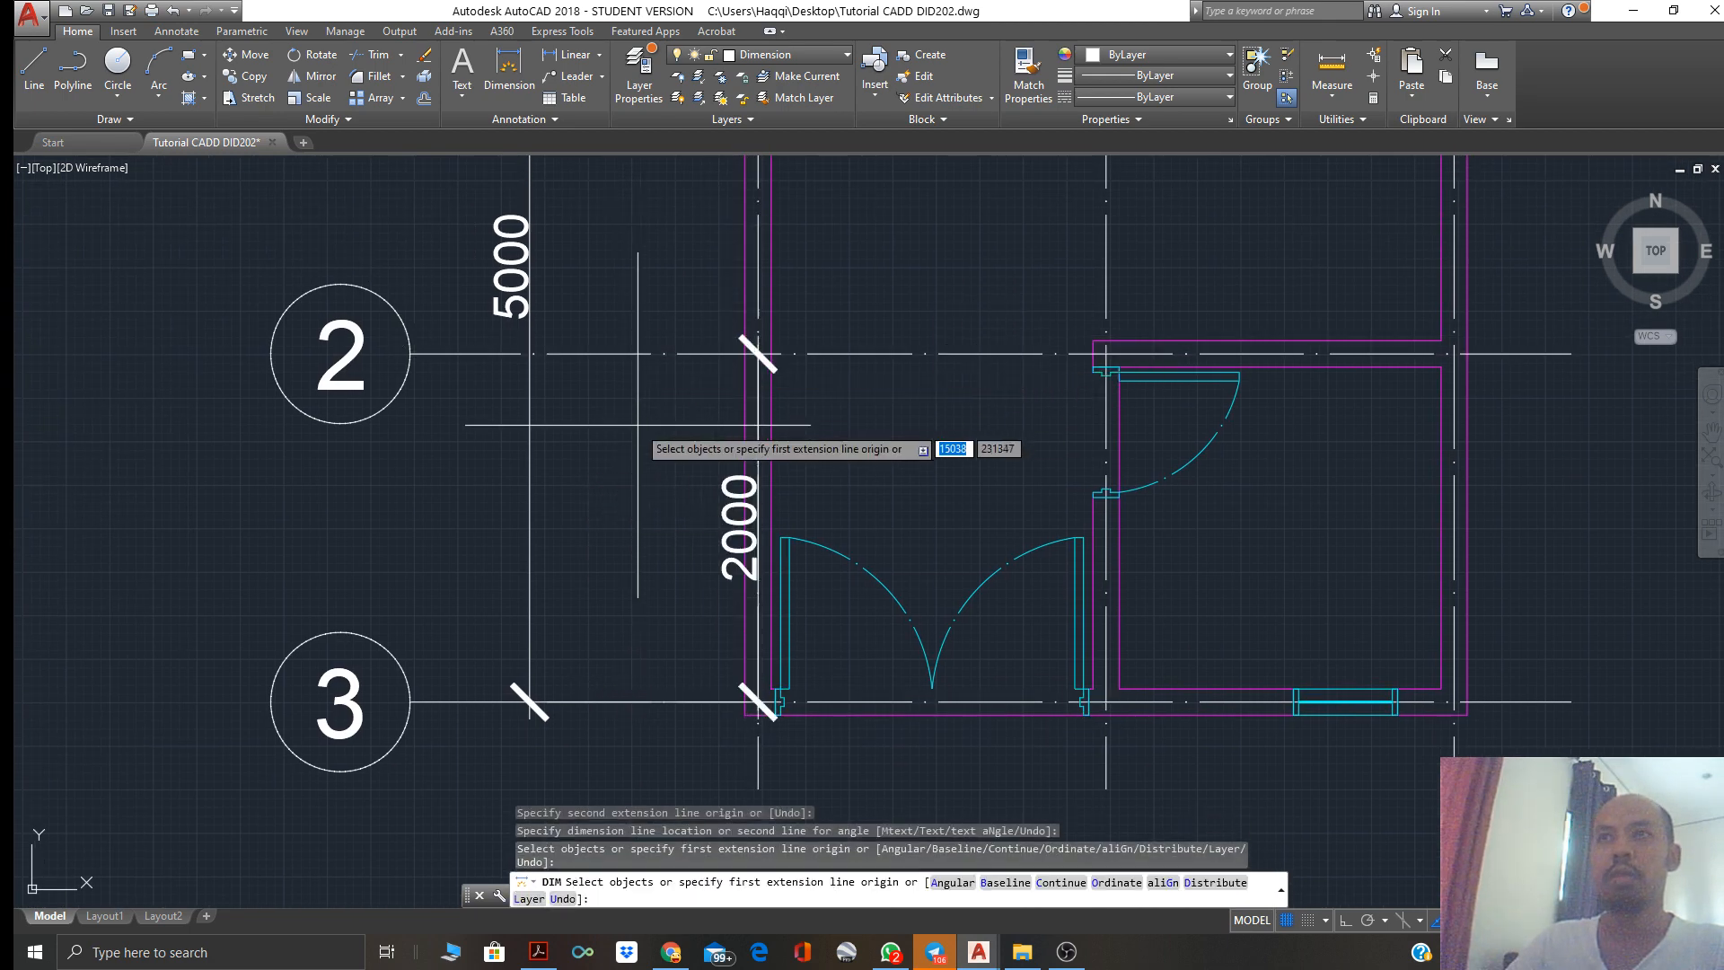
# Shift the dimension between grids 2 and 3 off the left wall, into the gap beside the overall 1-to-3 dimension
pyautogui.scroll(-2, 832, 460)
pyautogui.press('Escape')
pyautogui.click(761, 501)
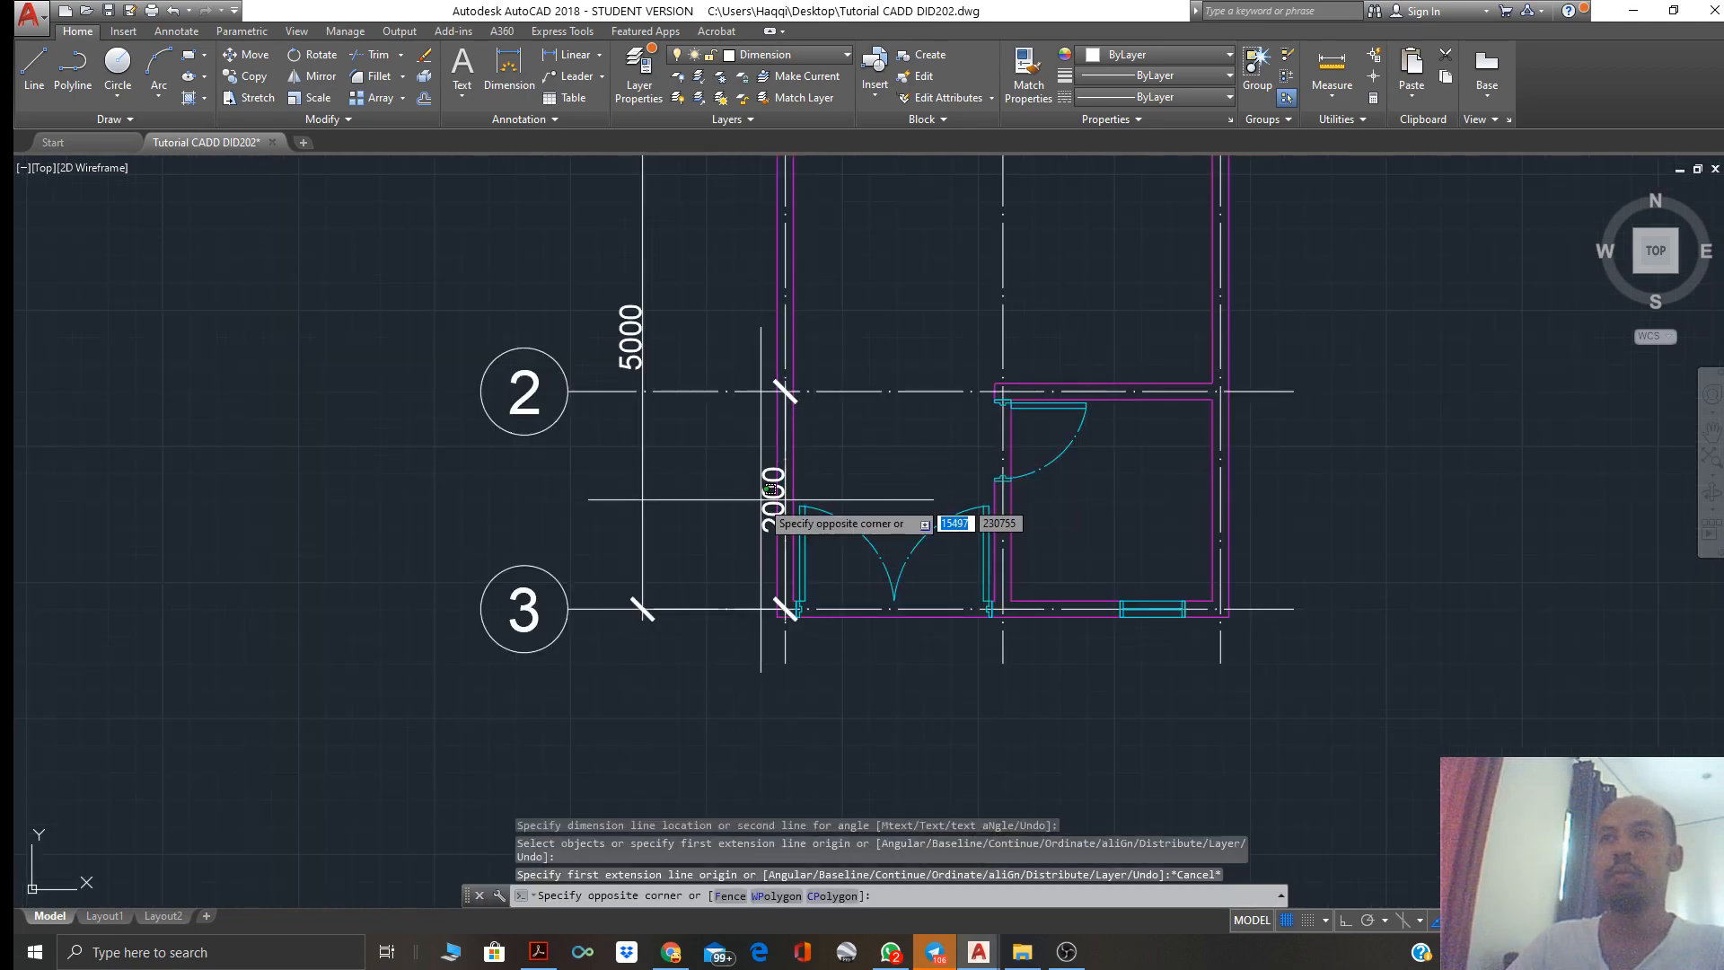
pyautogui.press('Escape')
pyautogui.click(775, 499)
pyautogui.click(774, 499)
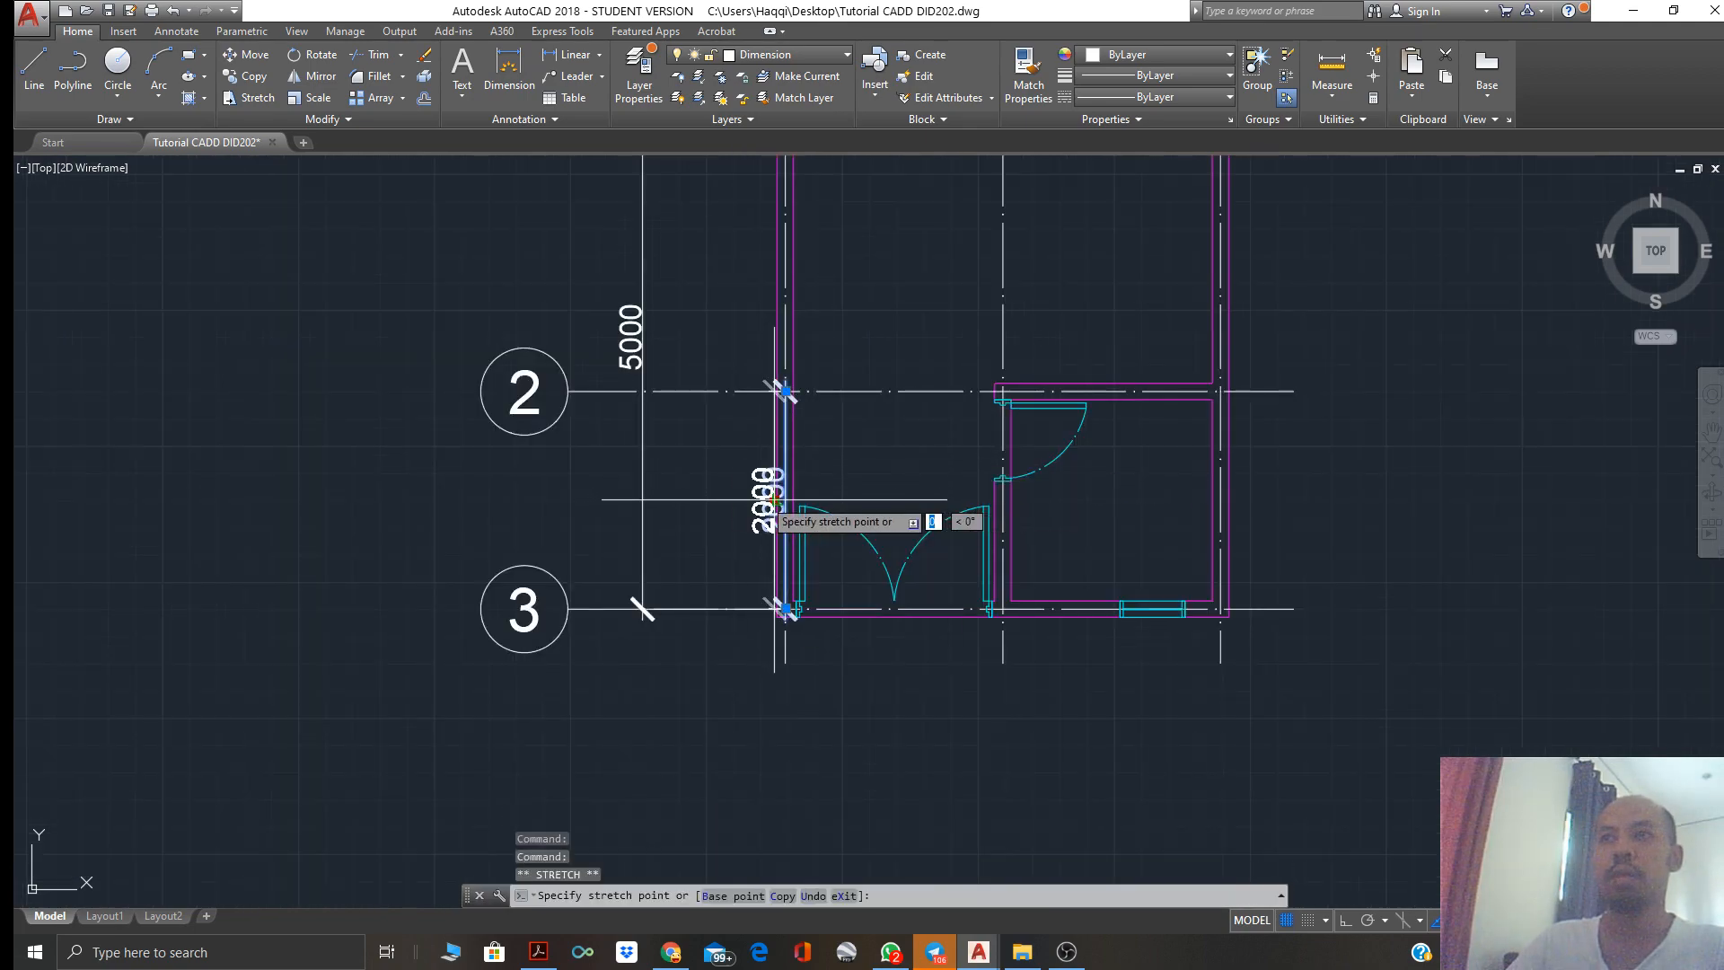
pyautogui.click(693, 500)
pyautogui.press('Escape')
# Dimension the distance between grids B and C, placing it between the upper wall and the overall A-to-C dimension
pyautogui.scroll(-2, 798, 469)
pyautogui.scroll(-5, 781, 435)
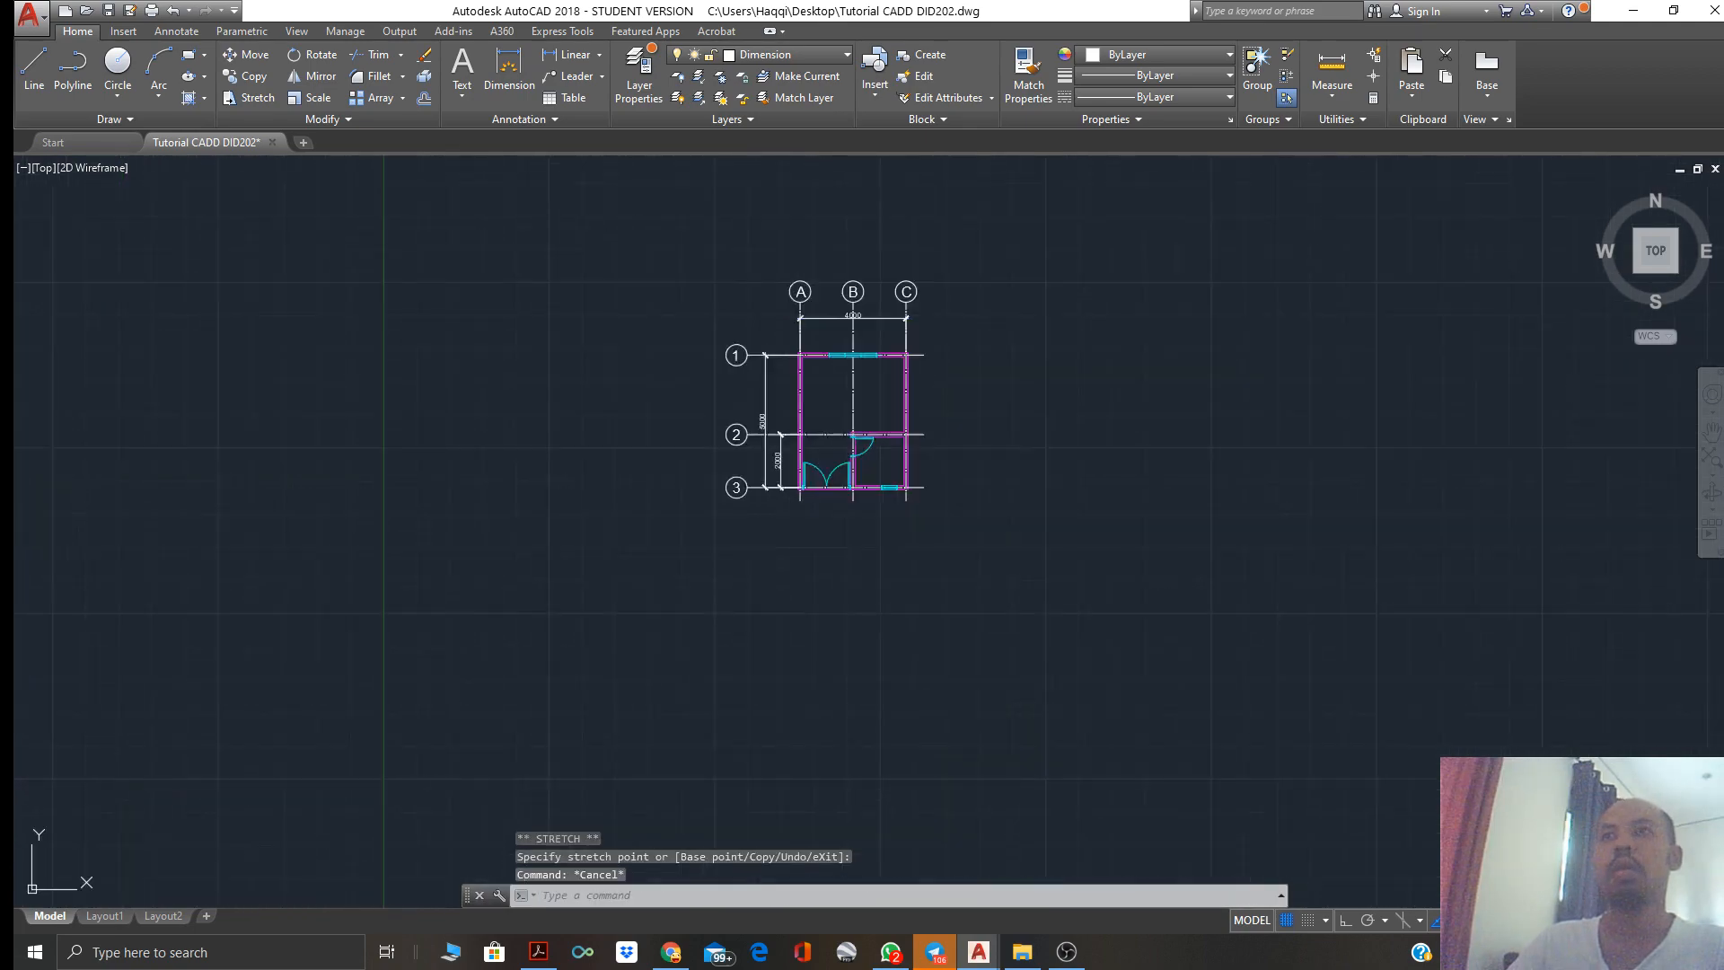
pyautogui.scroll(4, 781, 449)
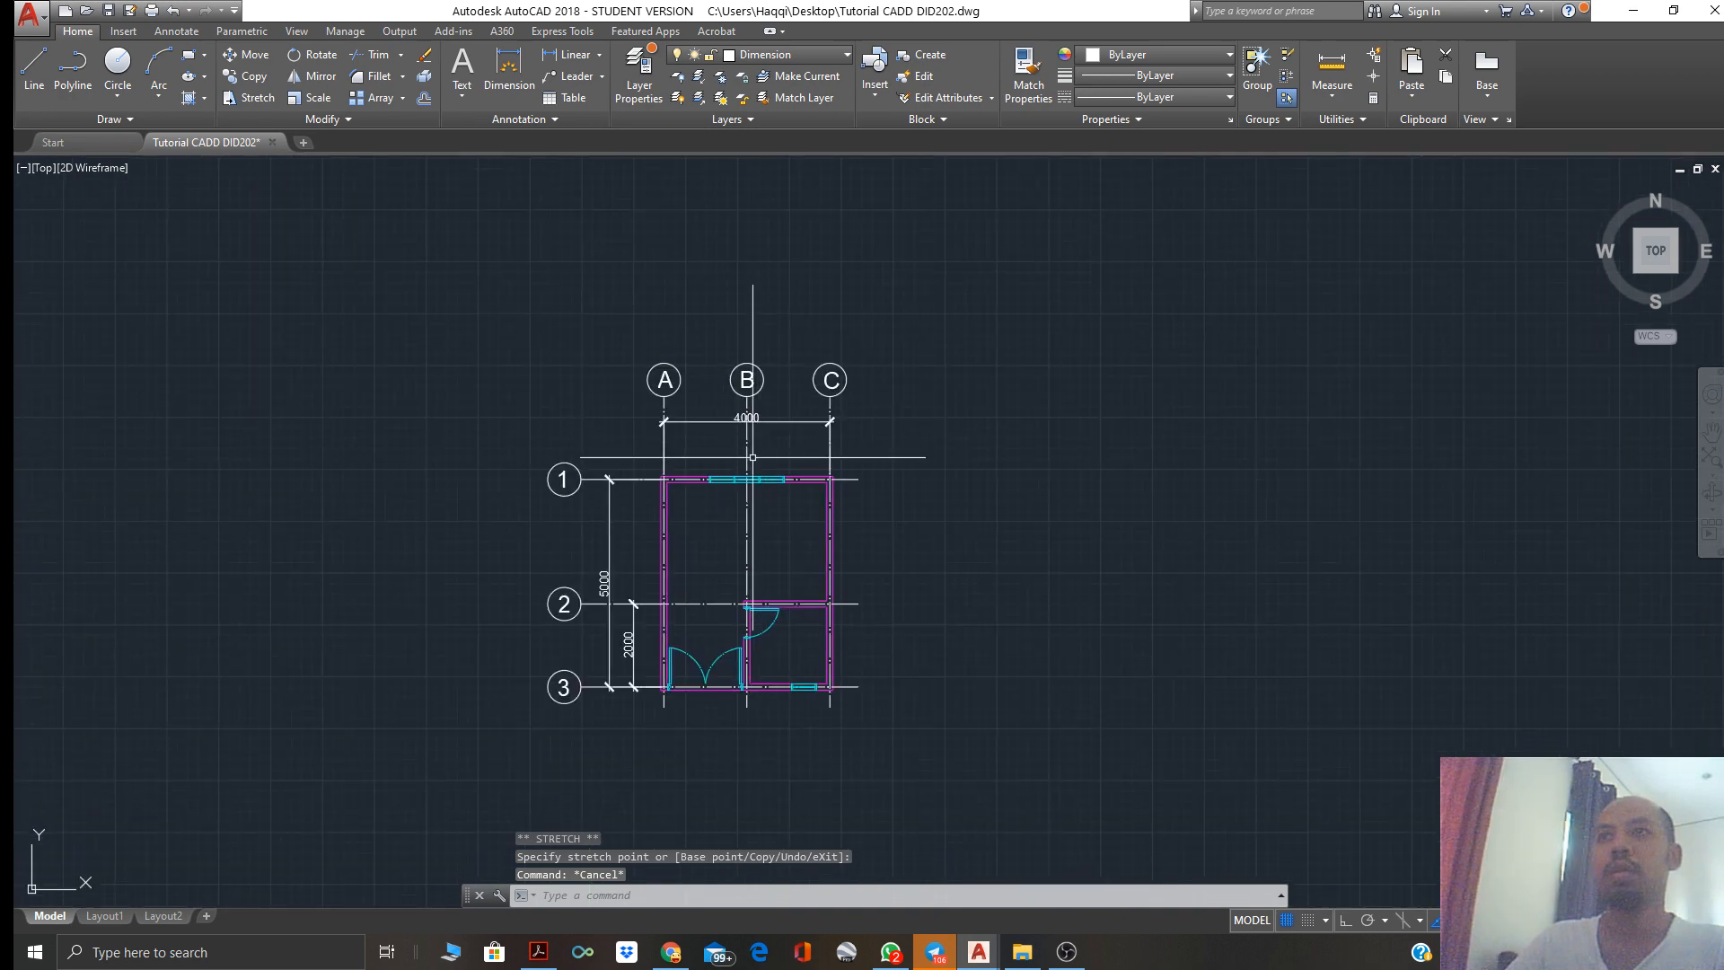
pyautogui.scroll(4, 760, 466)
pyautogui.scroll(-2, 822, 314)
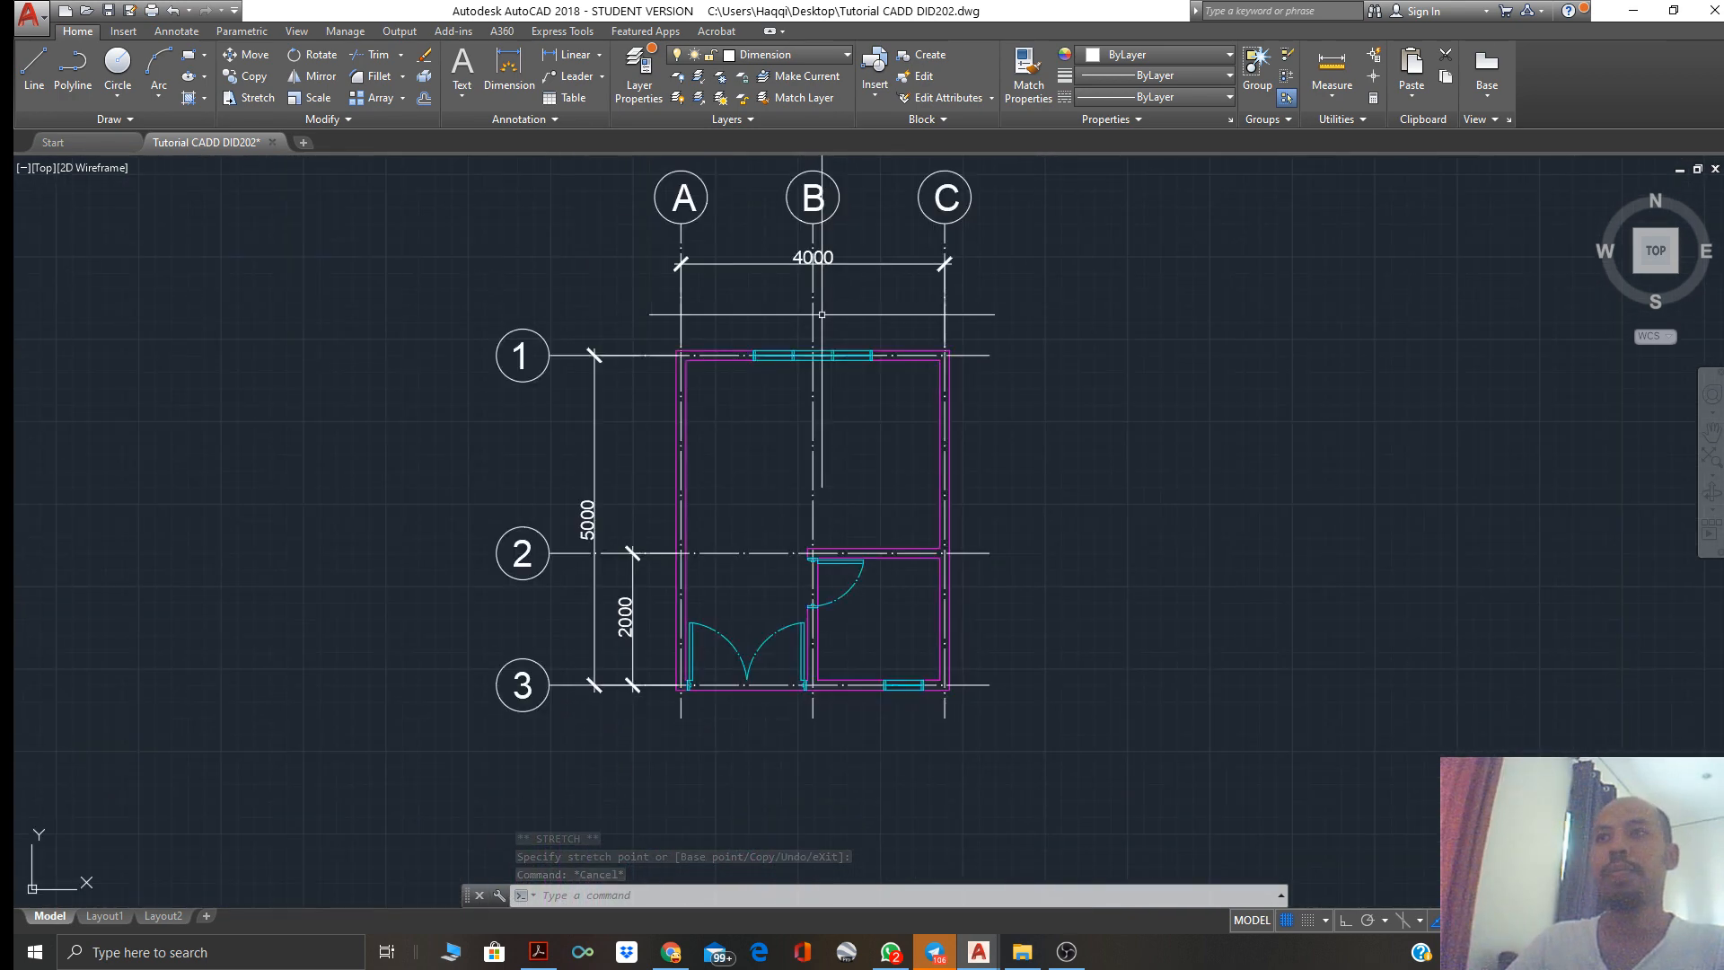
pyautogui.click(509, 63)
pyautogui.click(813, 355)
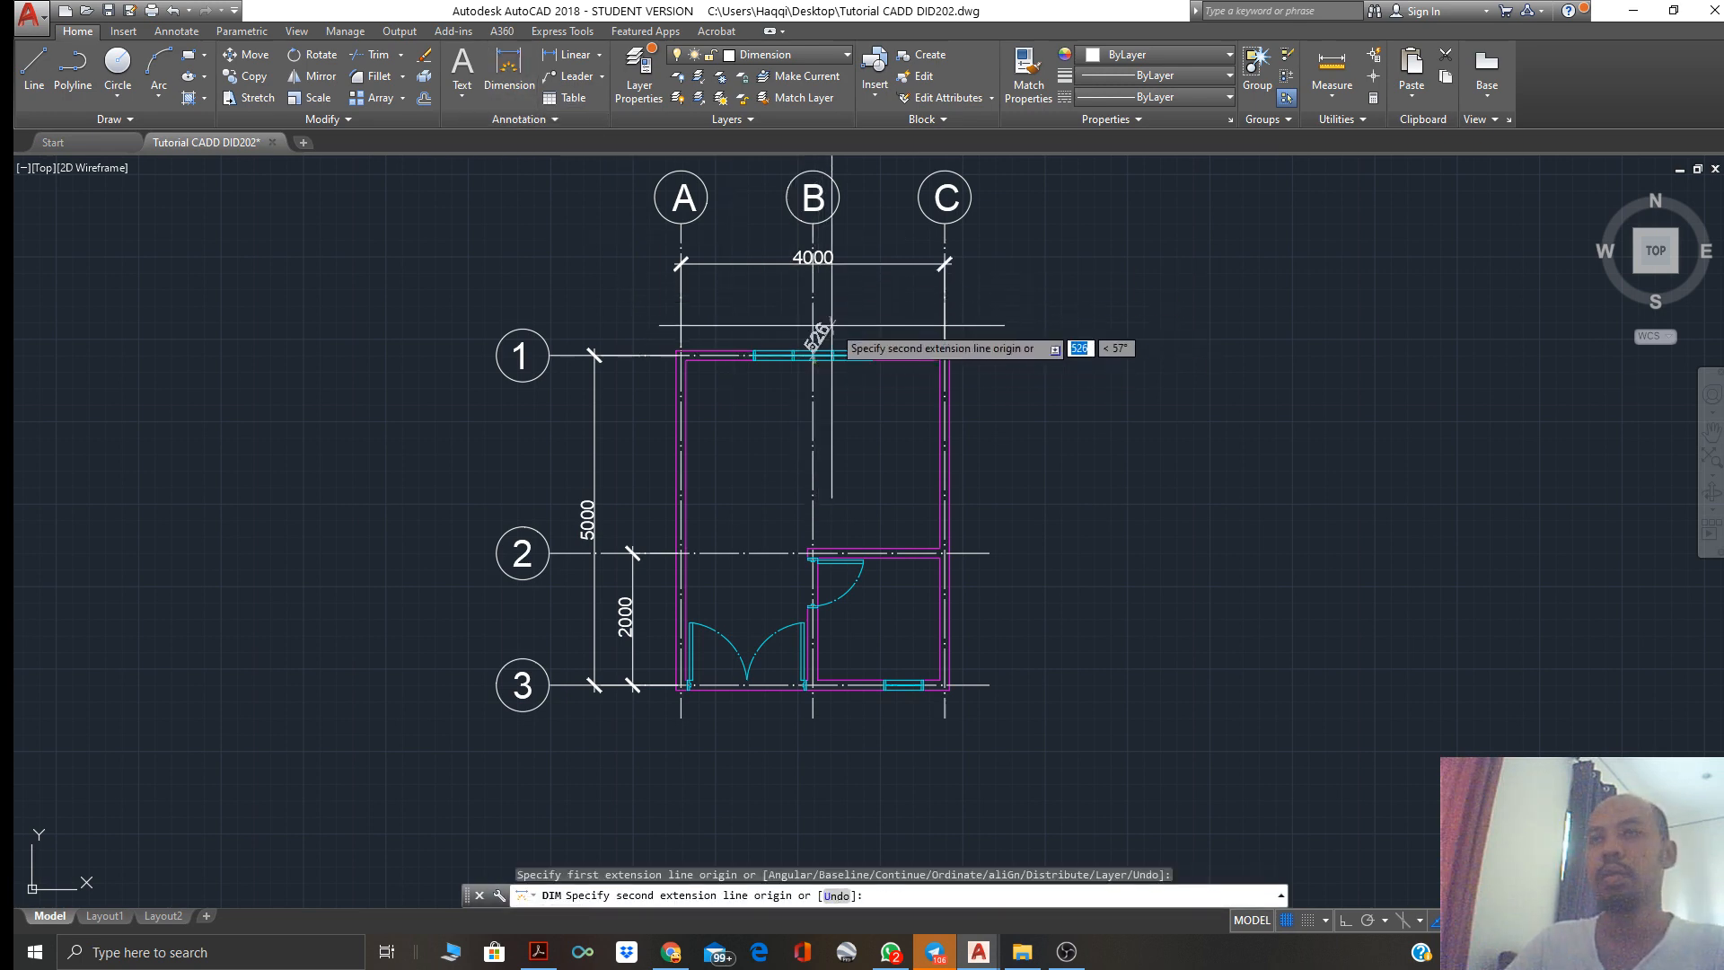
pyautogui.click(943, 355)
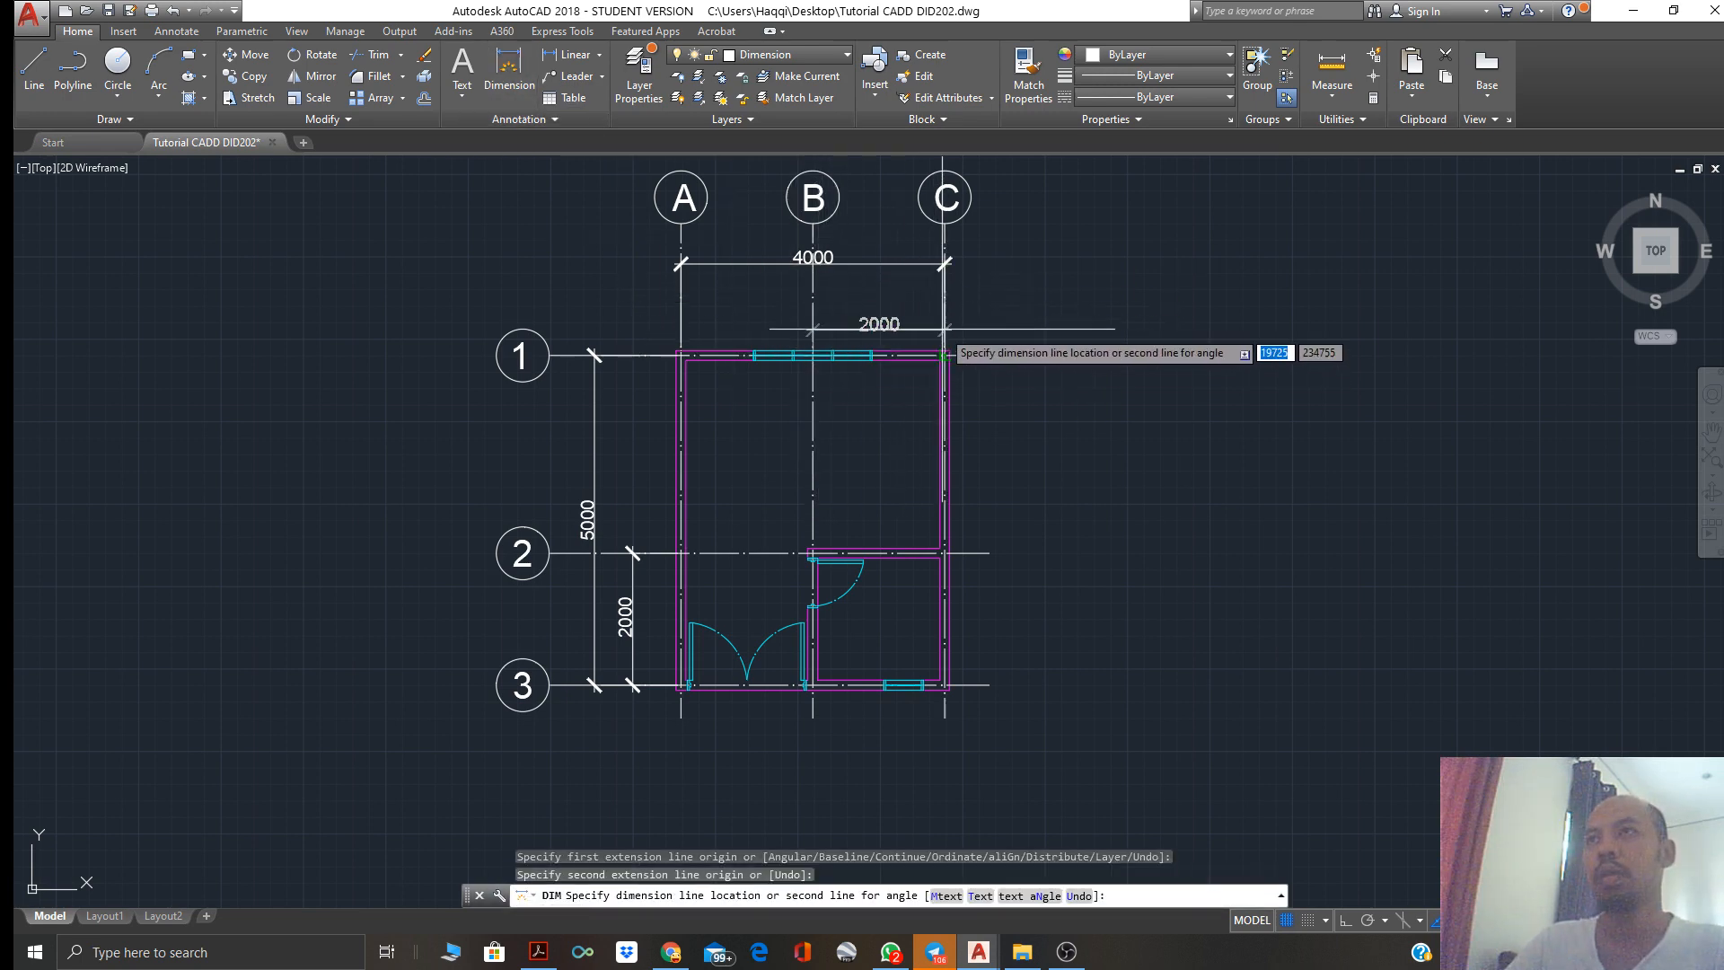
pyautogui.click(943, 308)
pyautogui.press('Escape')
# Review the dimensioned grid lines on the plan and switch to the sample PDF in Acrobat for comparison
pyautogui.scroll(-4, 810, 367)
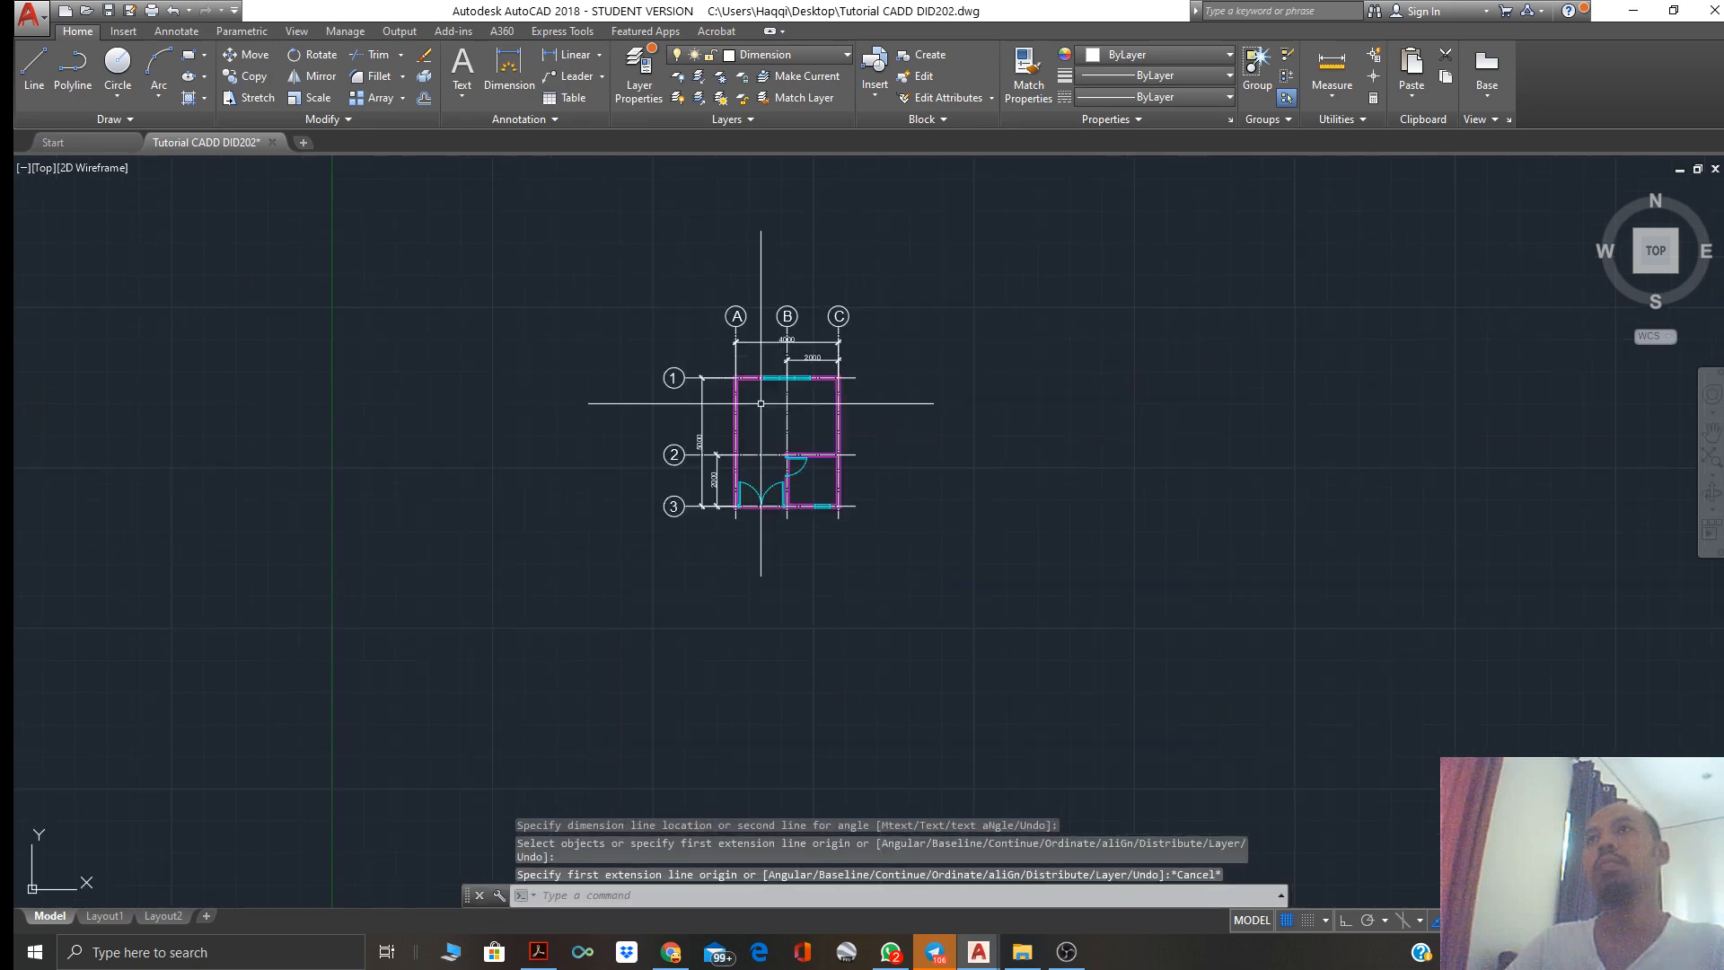
pyautogui.scroll(3, 805, 416)
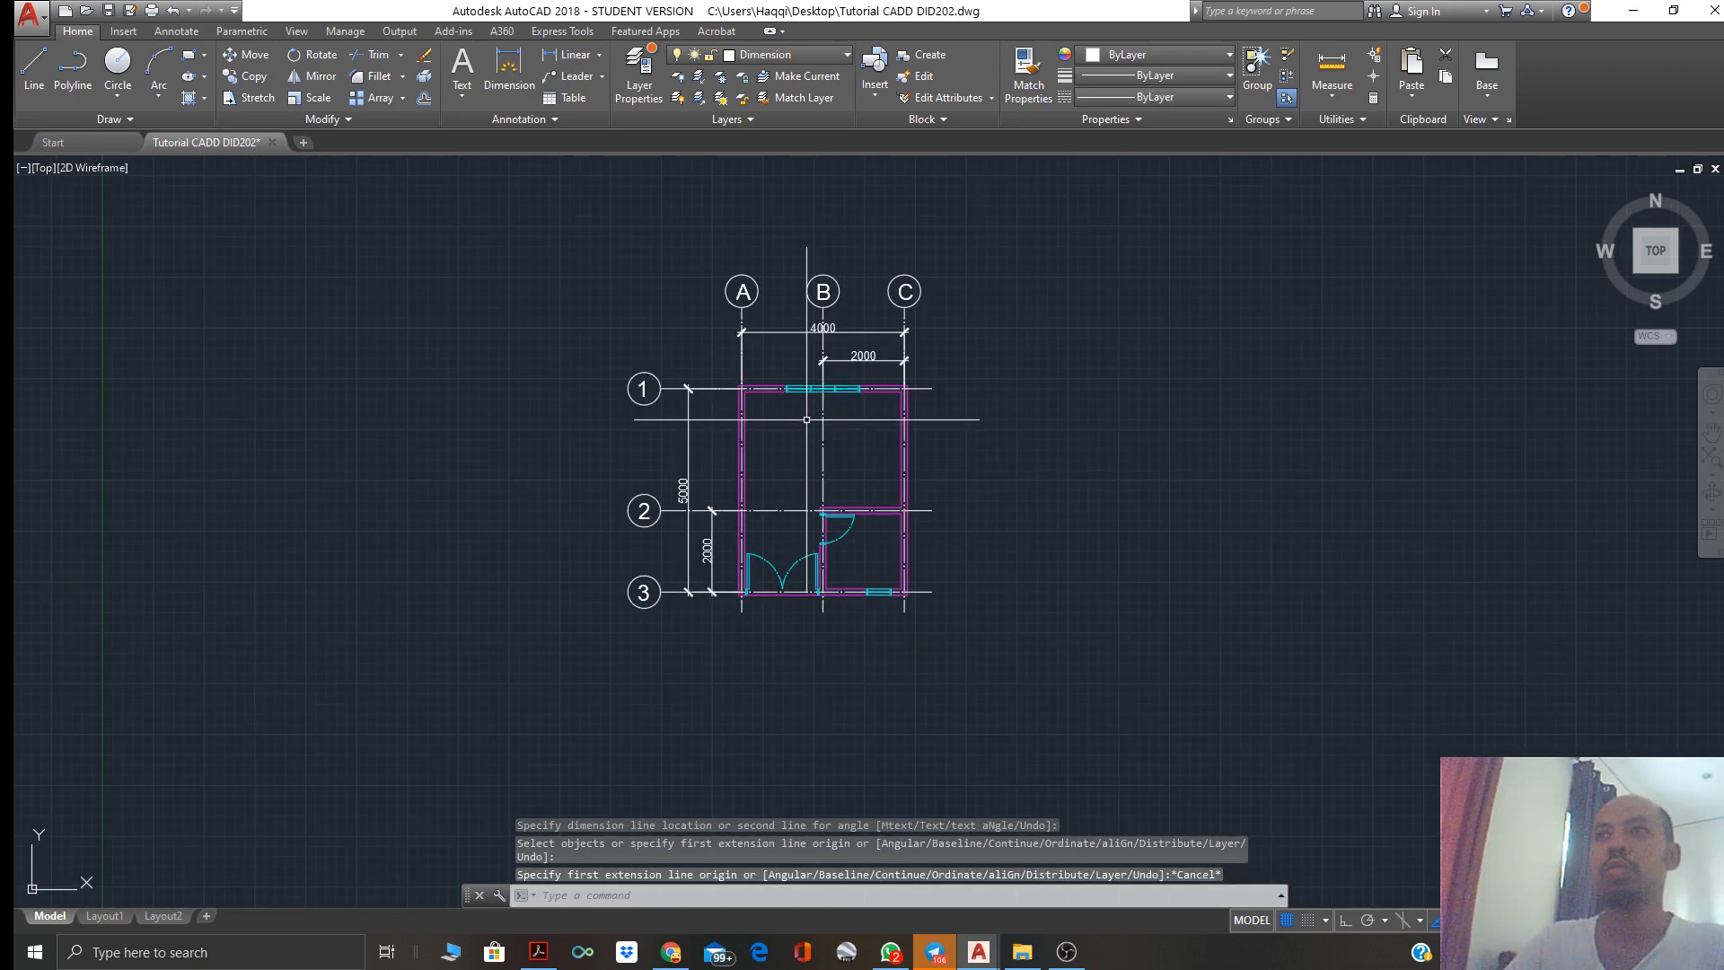
pyautogui.scroll(4, 807, 419)
pyautogui.scroll(-2, 806, 419)
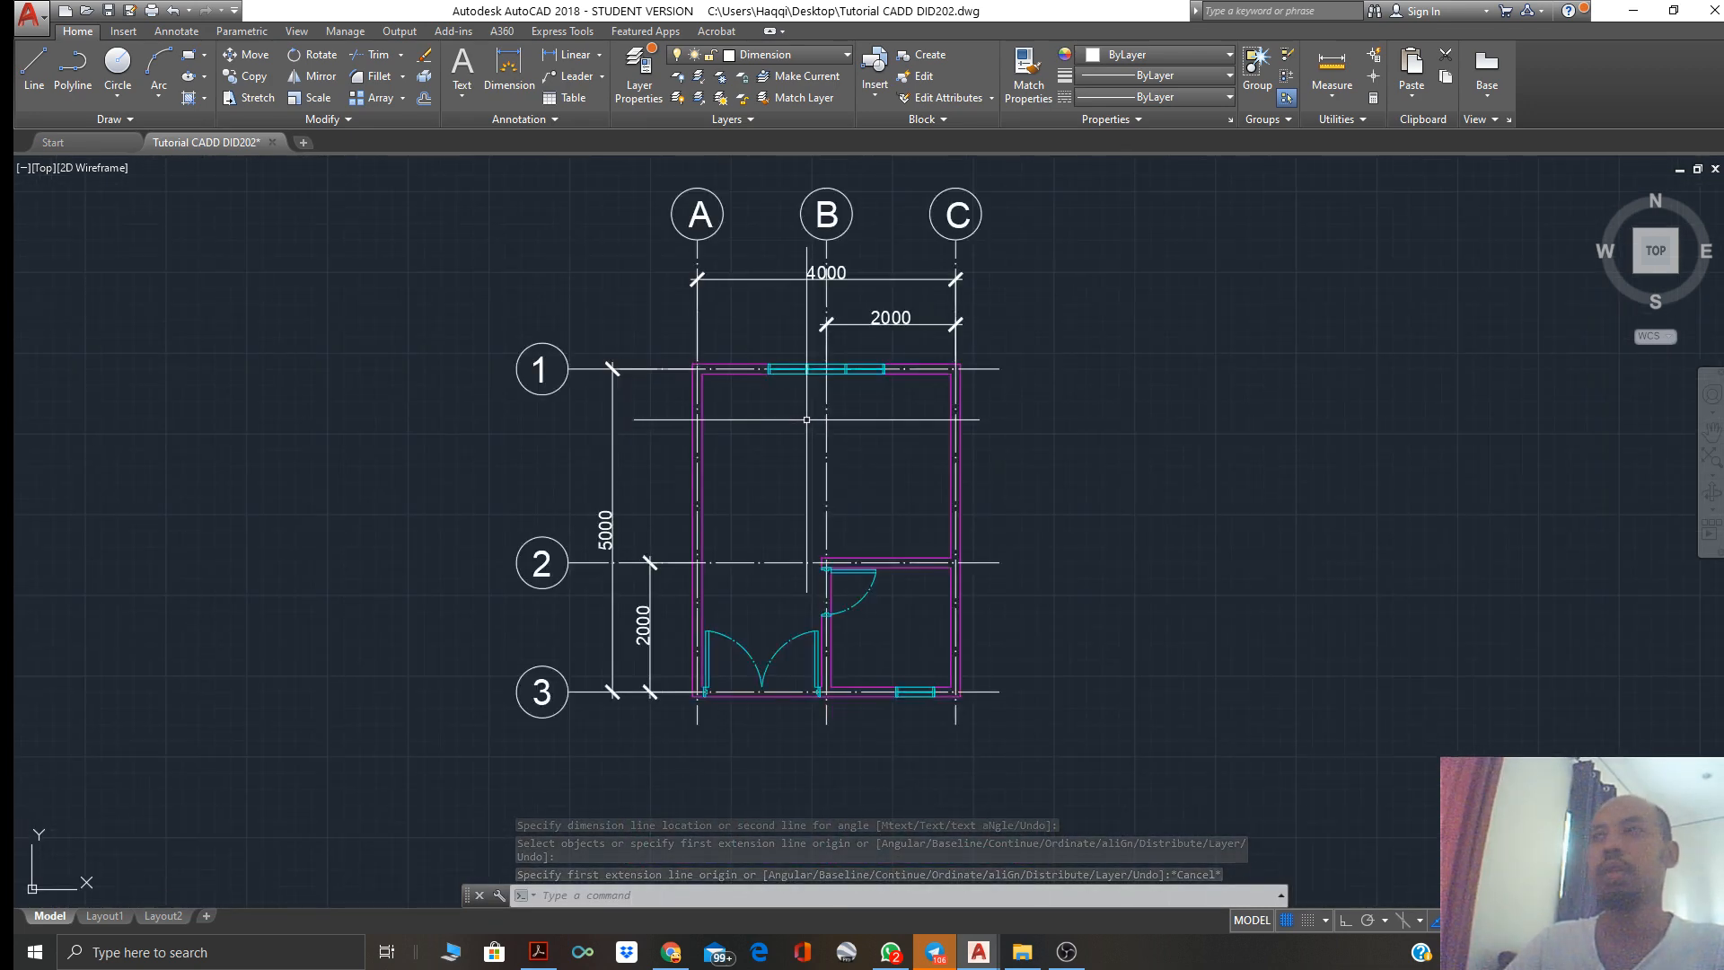
pyautogui.scroll(2, 807, 420)
pyautogui.scroll(-2, 833, 430)
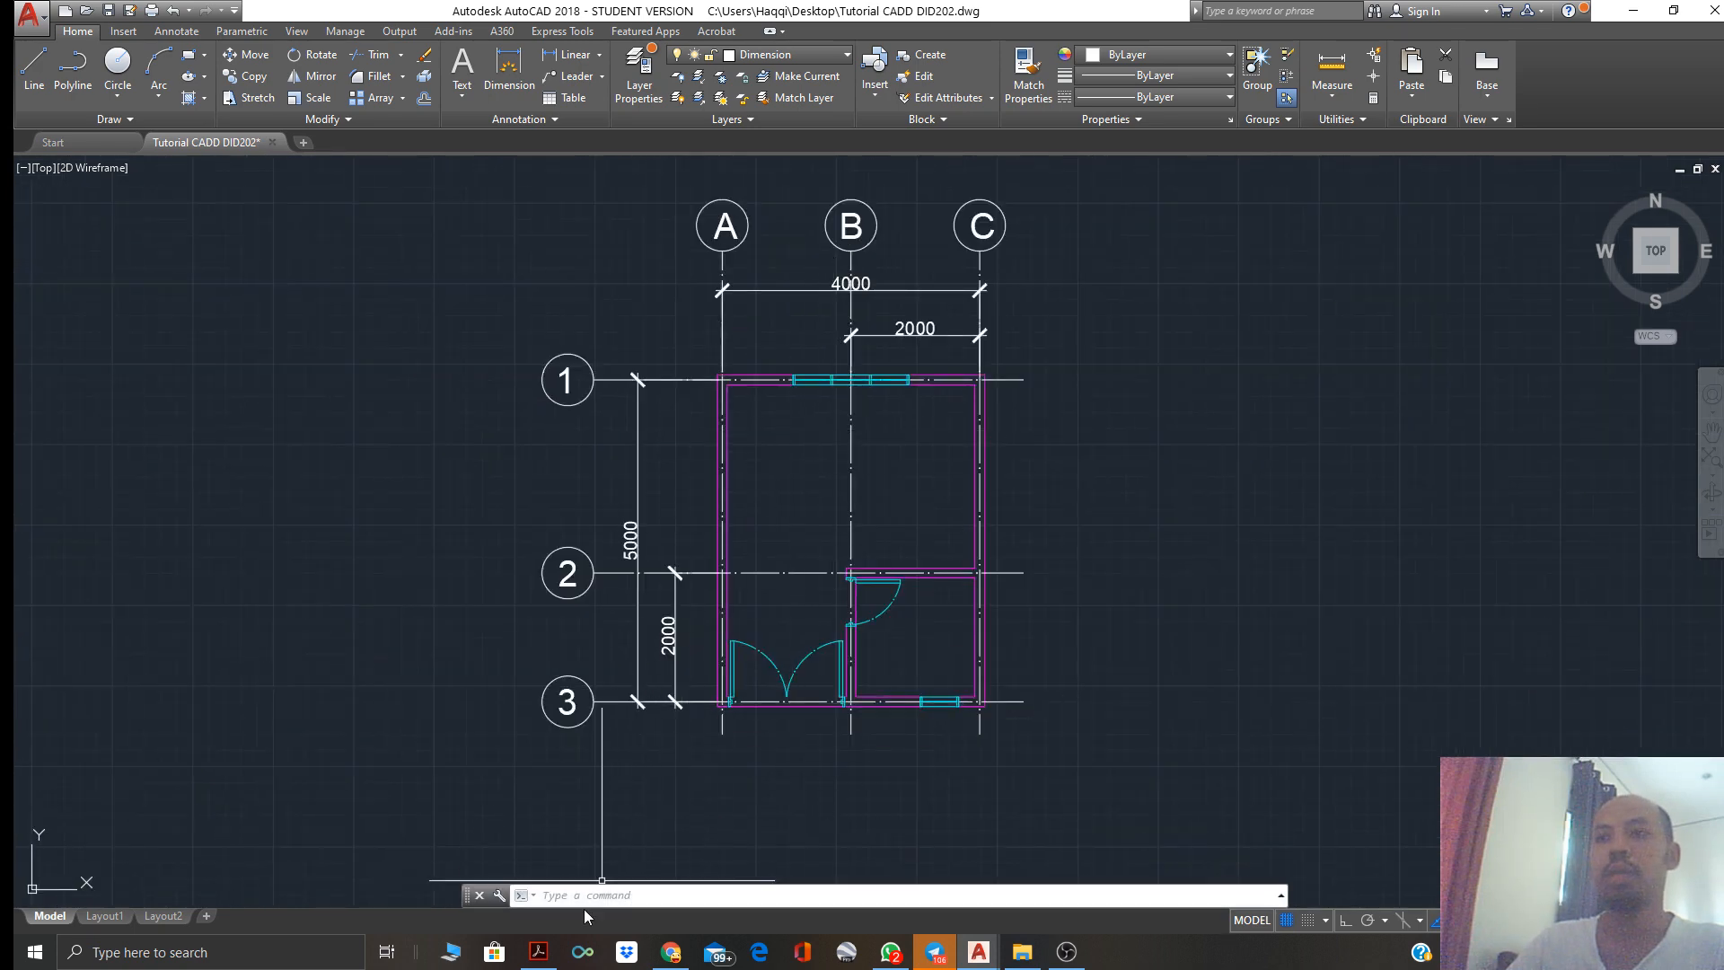
pyautogui.click(549, 958)
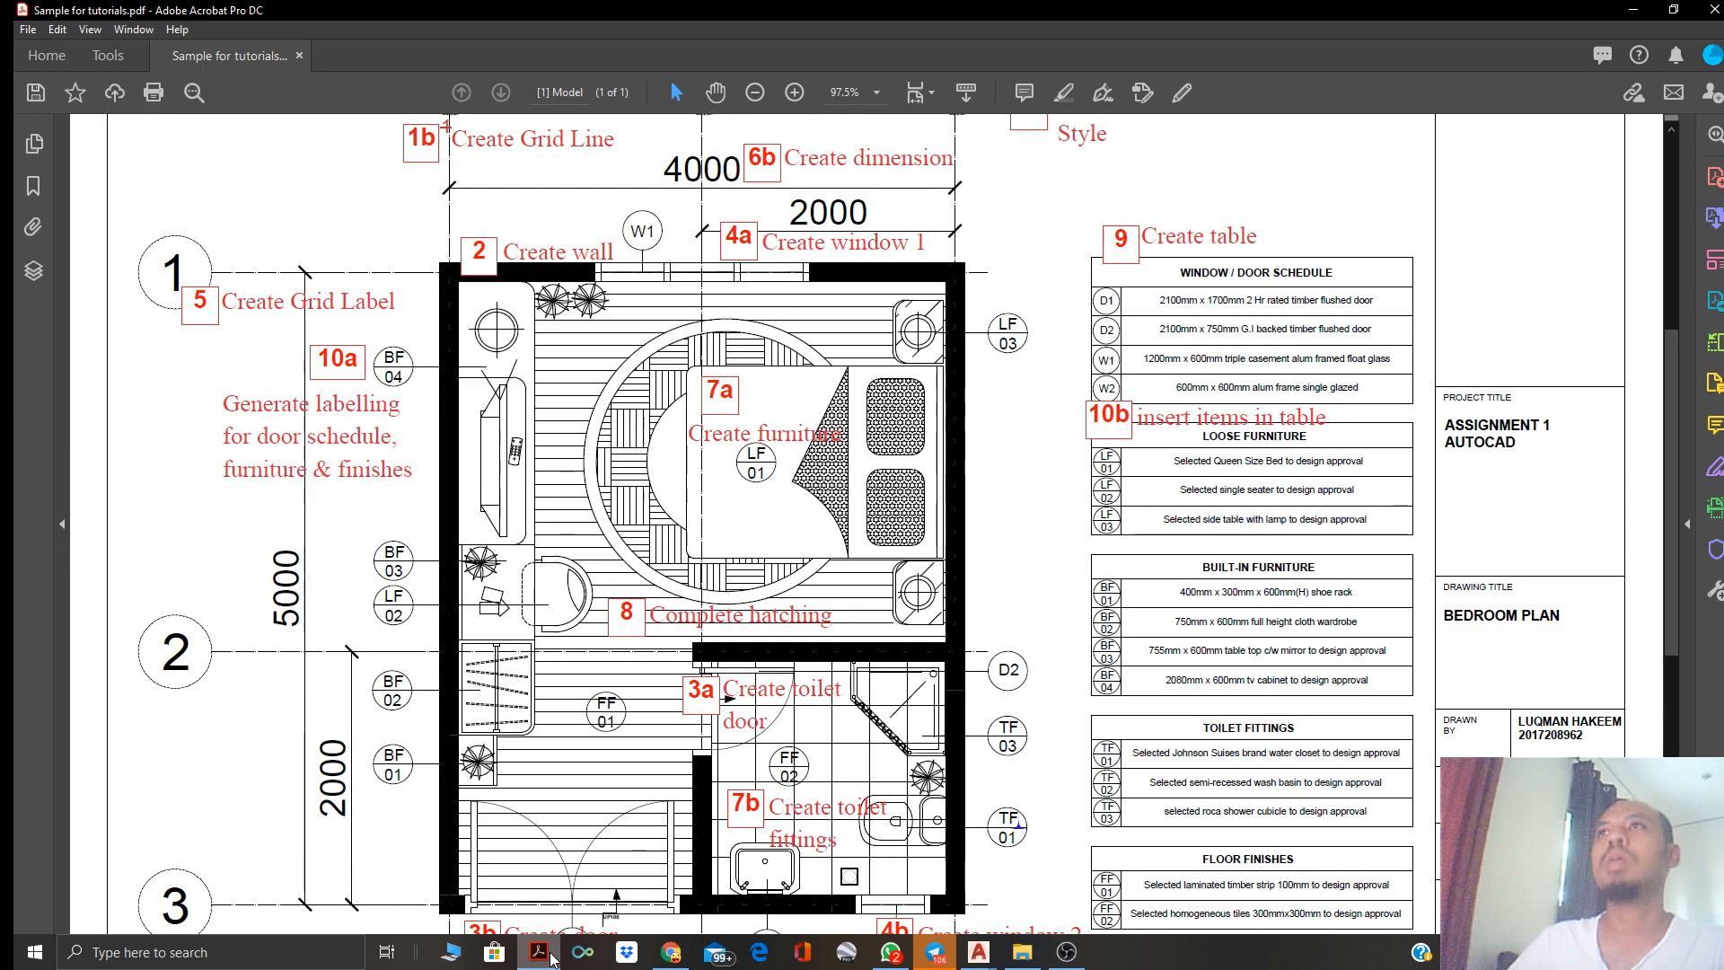